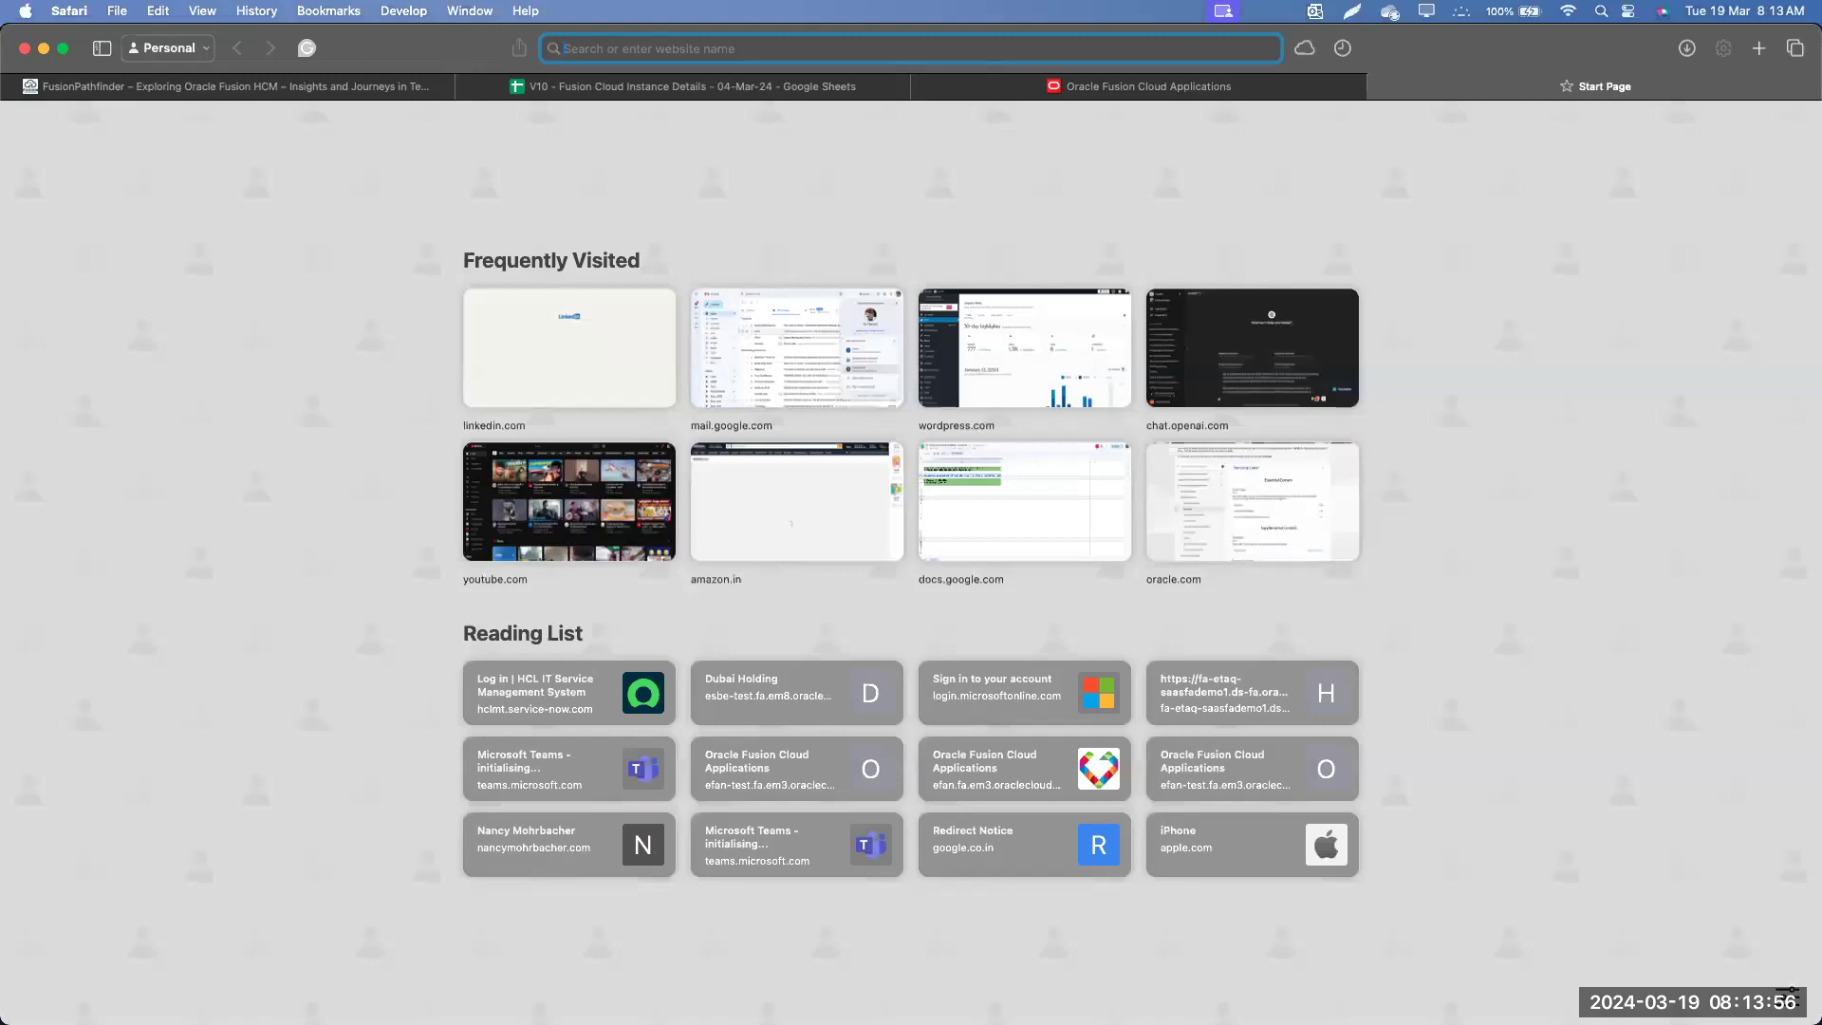
Open the Oracle Cloud Marketplace home page at cloudmarketplace.oracle.com/marketplace/en_US/homePage.jspx
type("cloudmarketplace.oracle.com/marketplace/en_US/homePage.jspx")
key("Return")
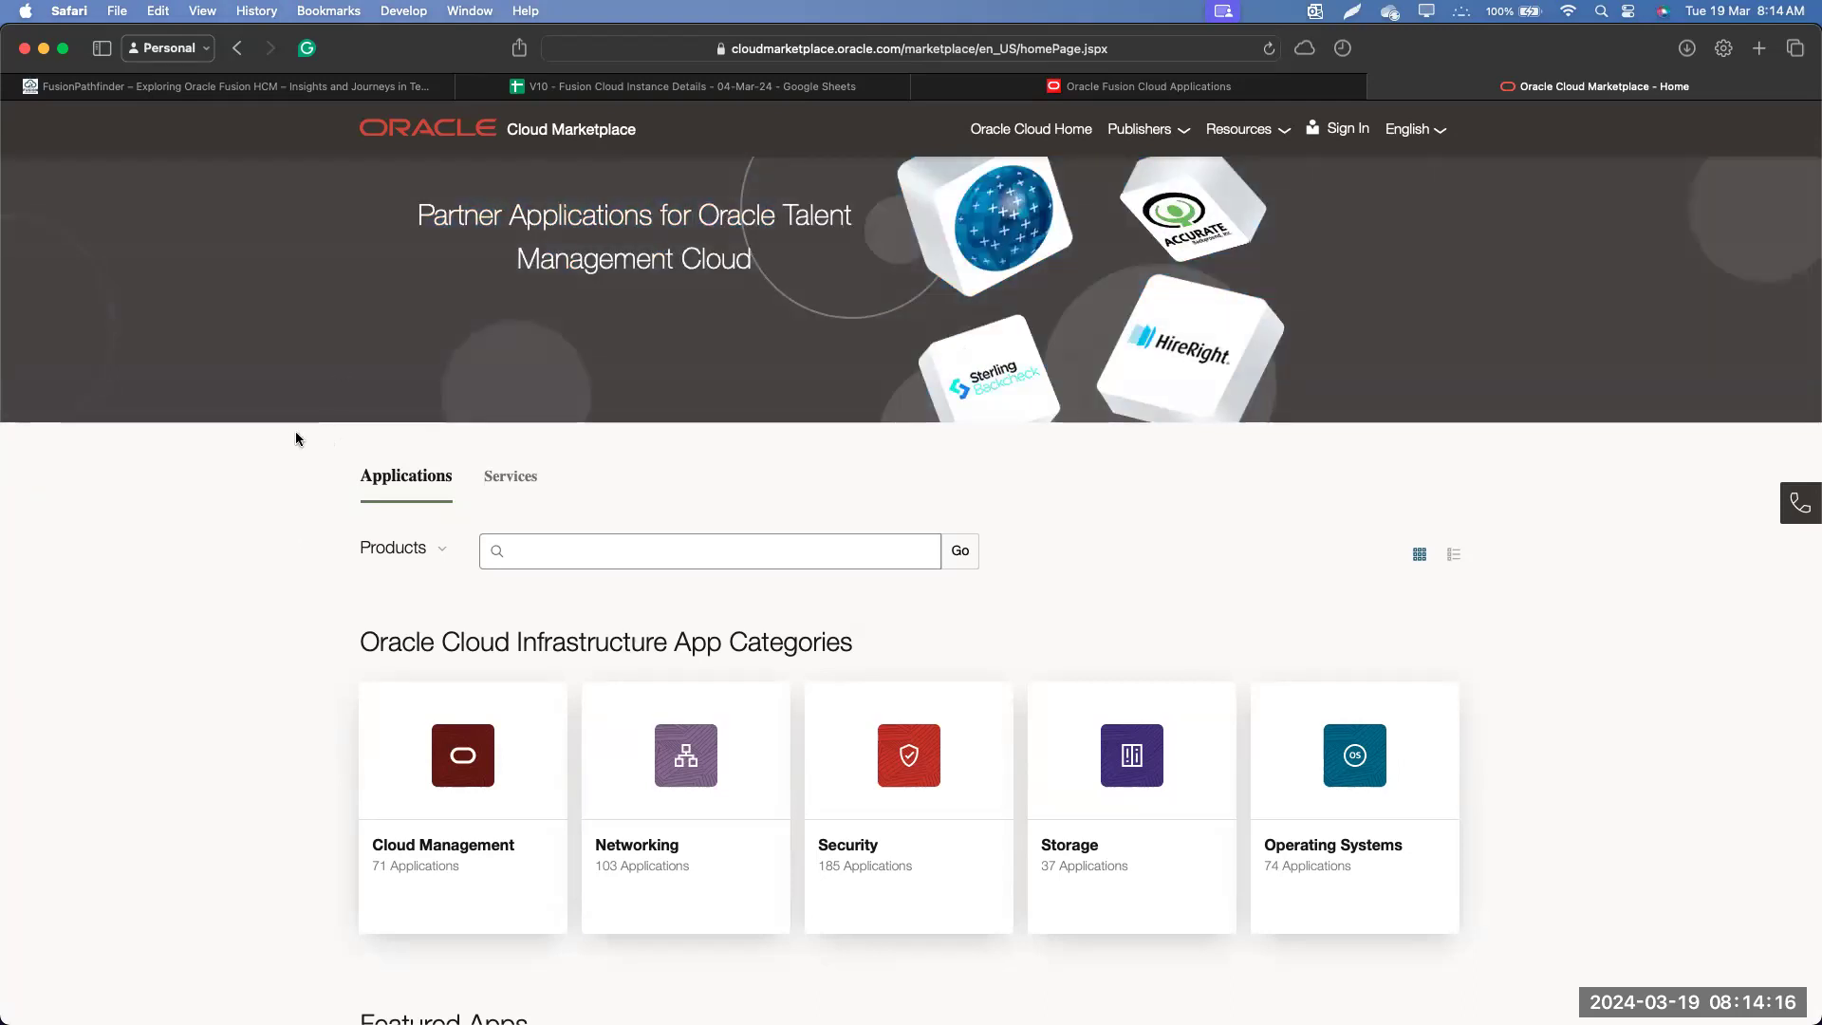
scroll(241, 480, "down", 1)
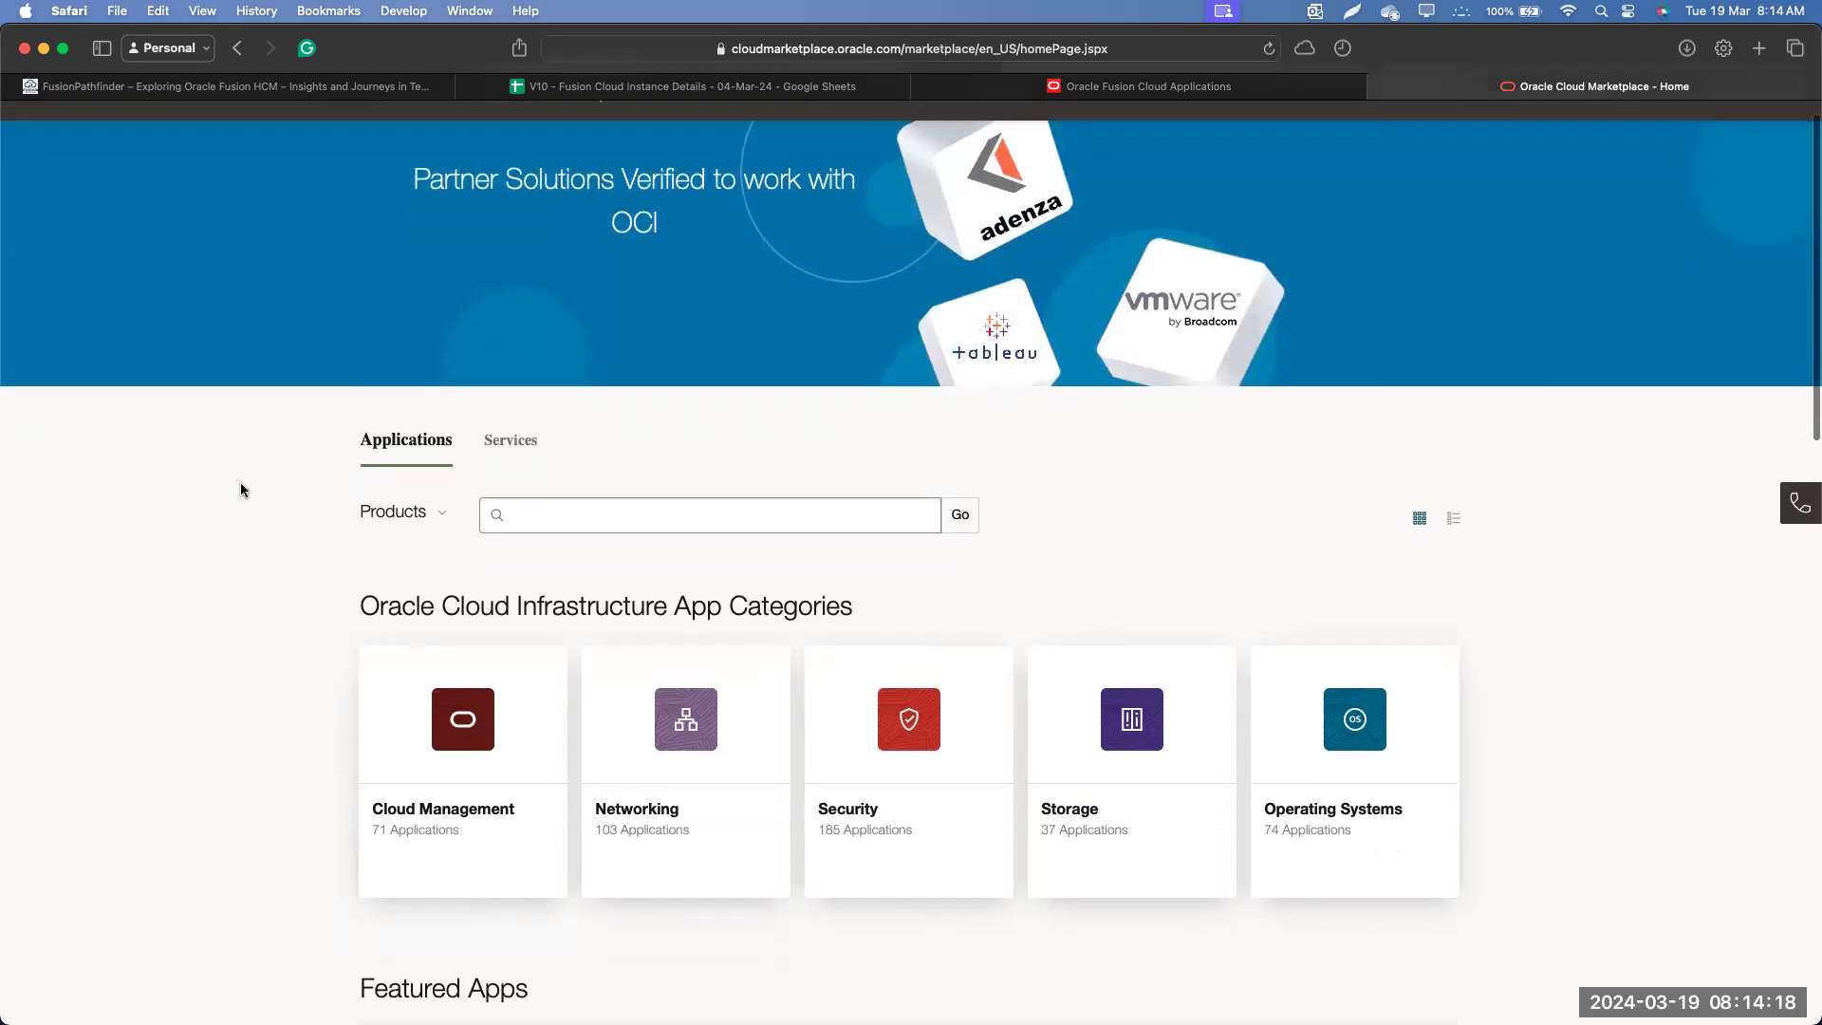
scroll(323, 503, "down", 1)
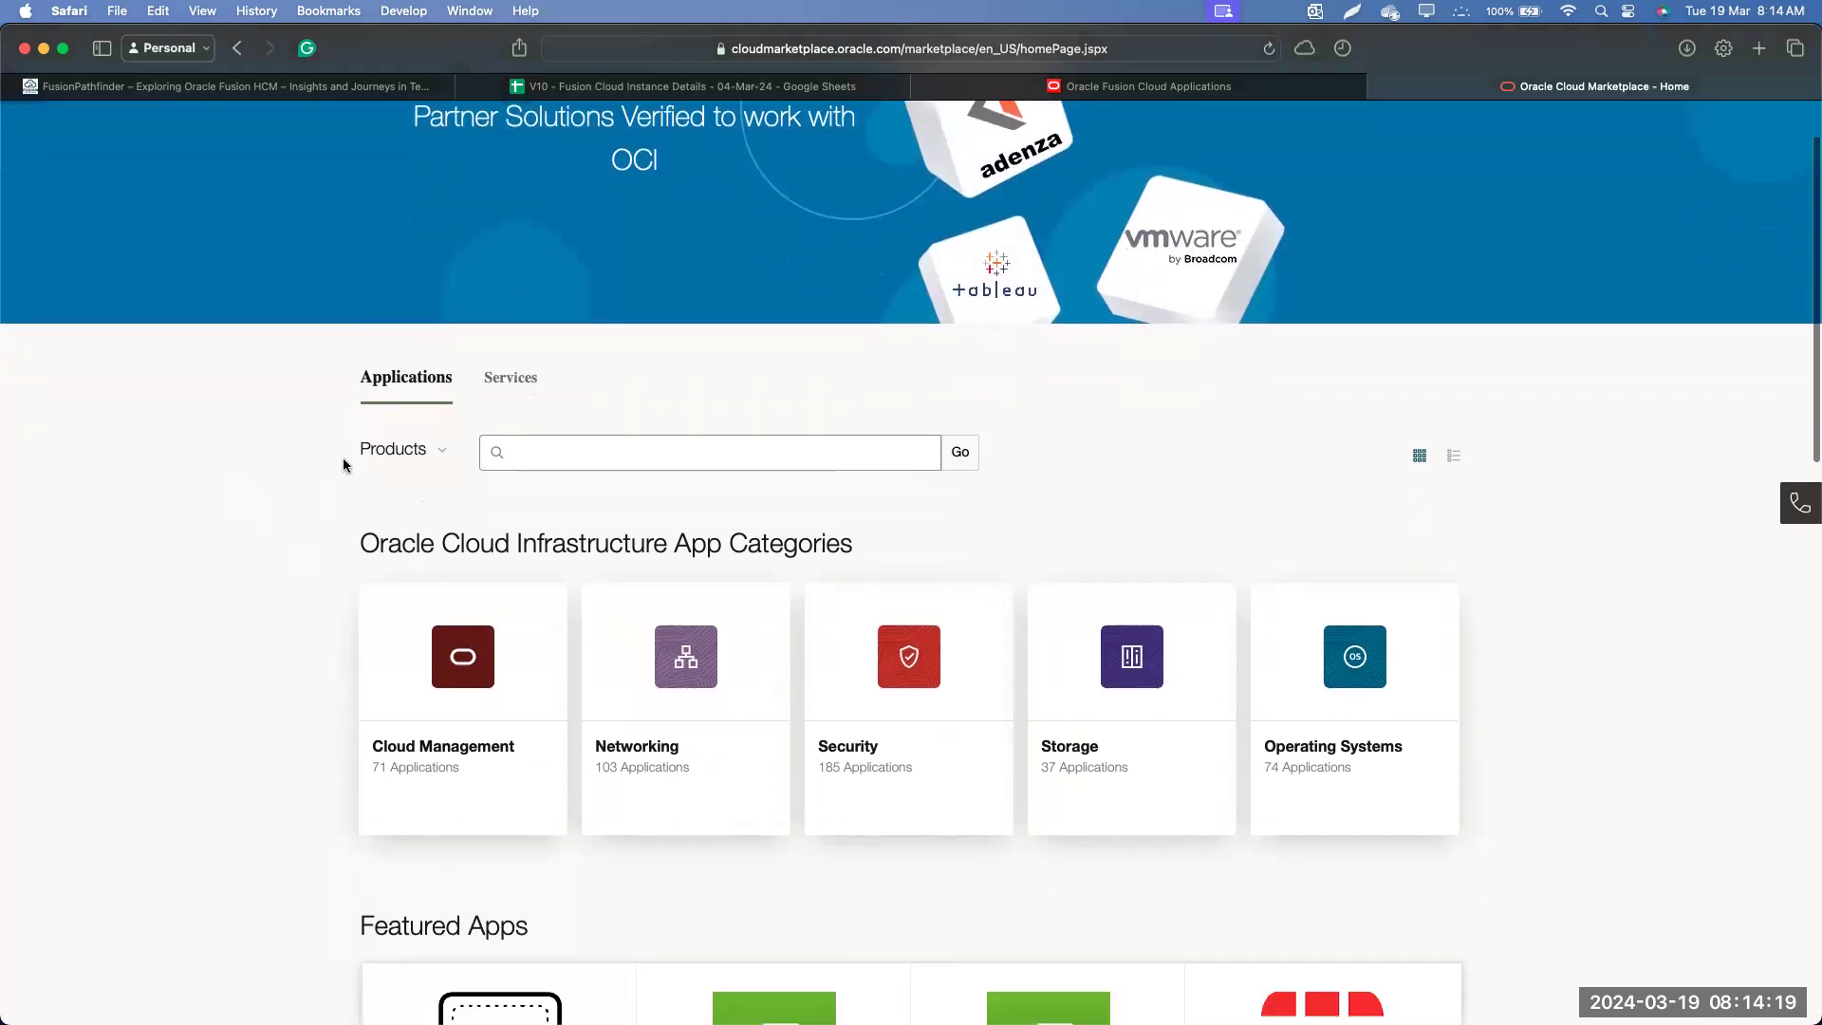
Browse the marketplace products to the Oracle Talent Acquisition applications under APPLICATIONS (SaaS)
left_click(440, 452)
left_click(442, 555)
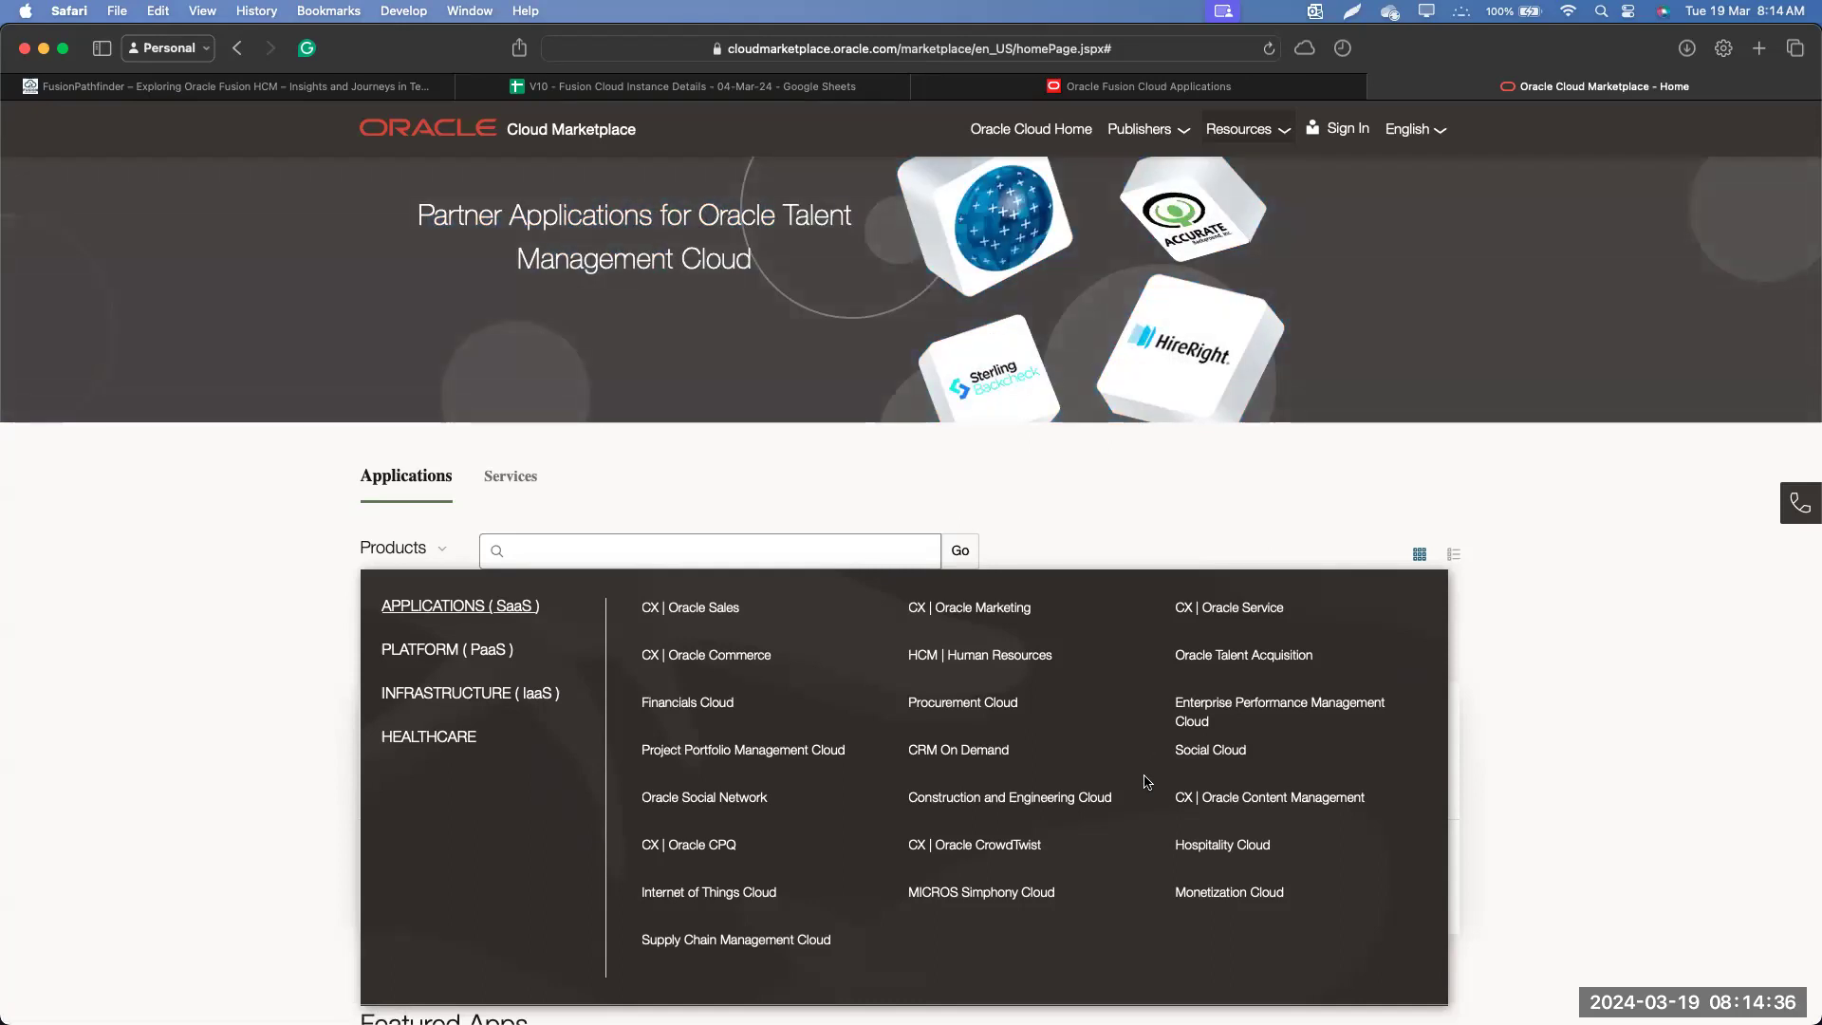
left_click(1219, 661)
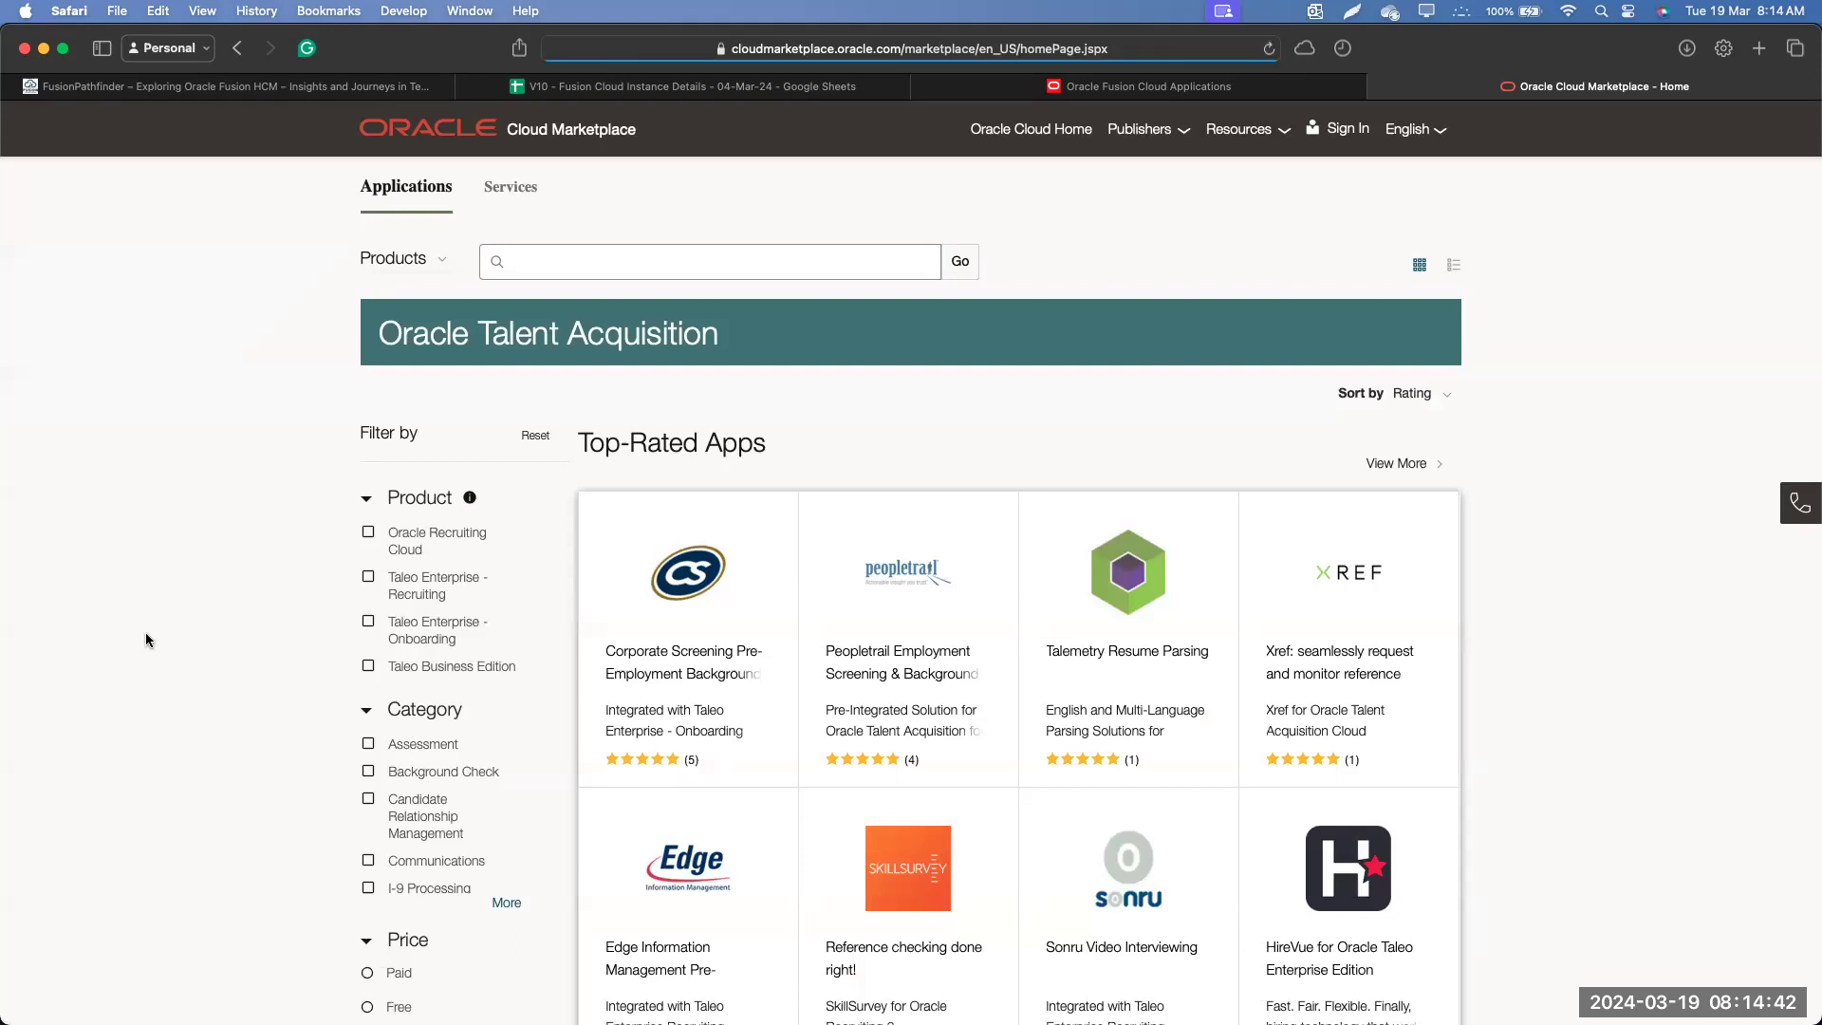
left_click_drag(419, 341, 719, 343)
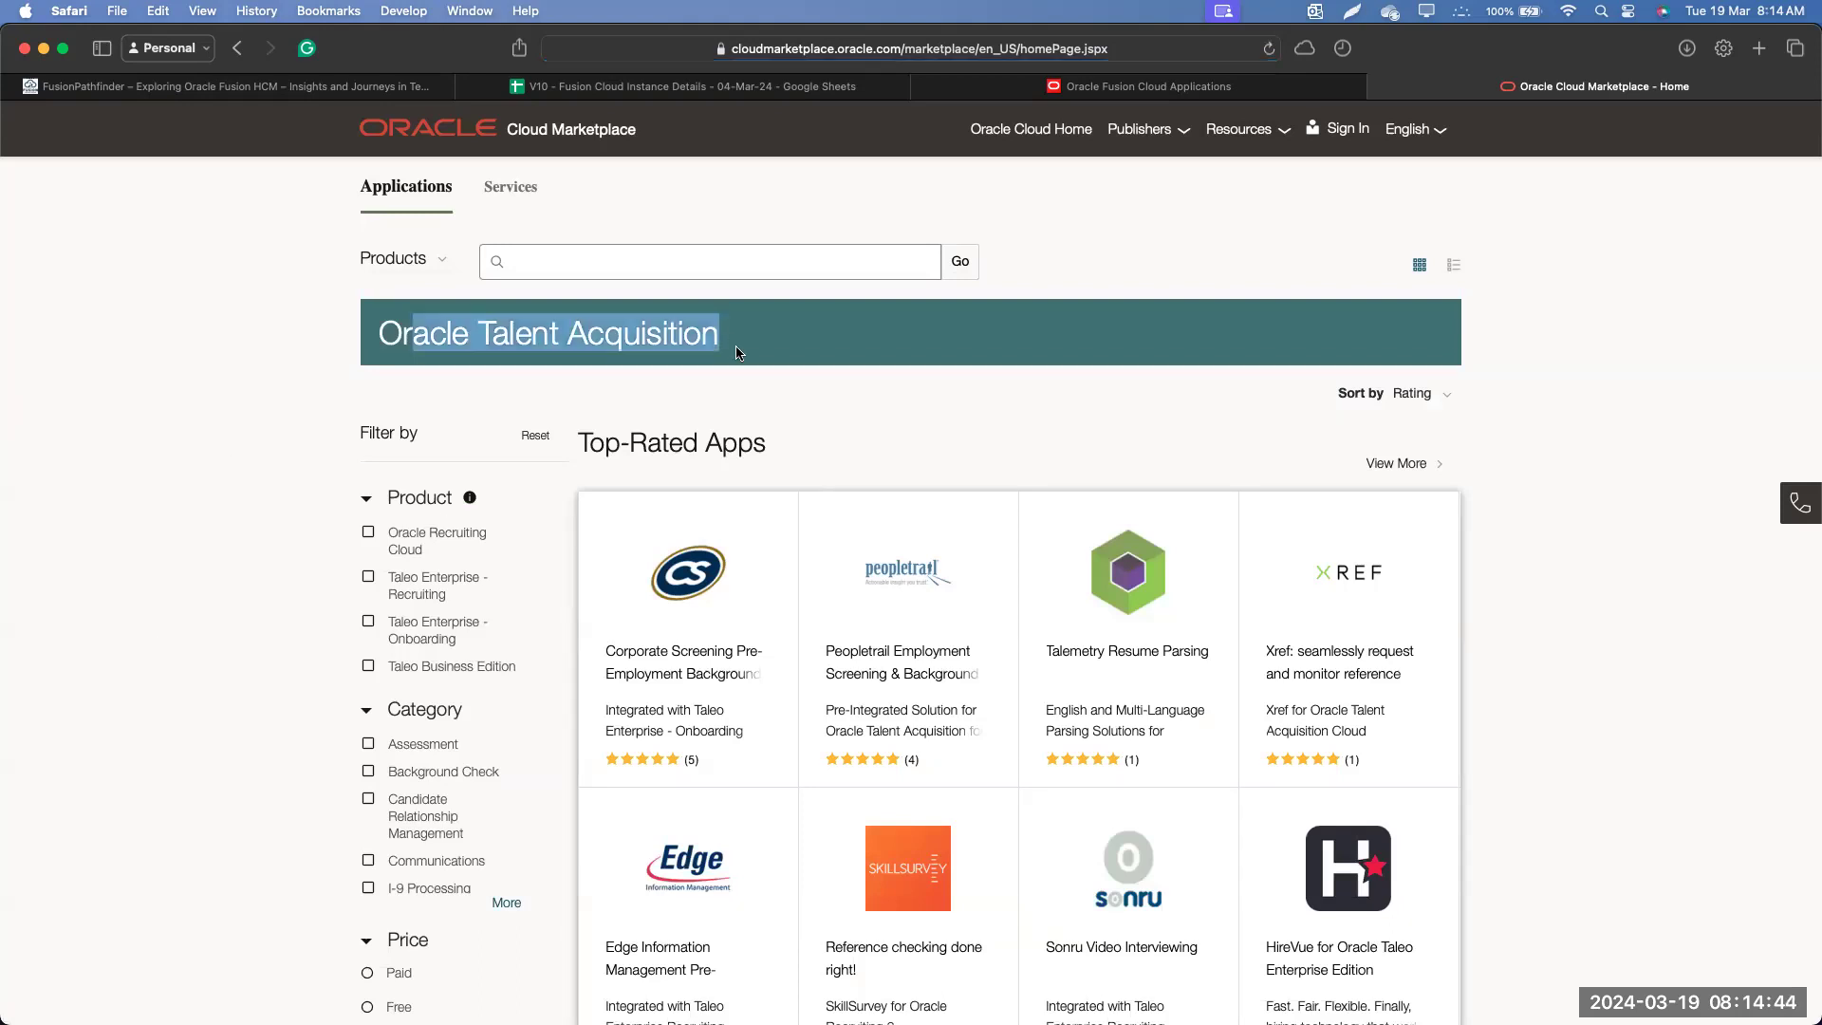
left_click(242, 566)
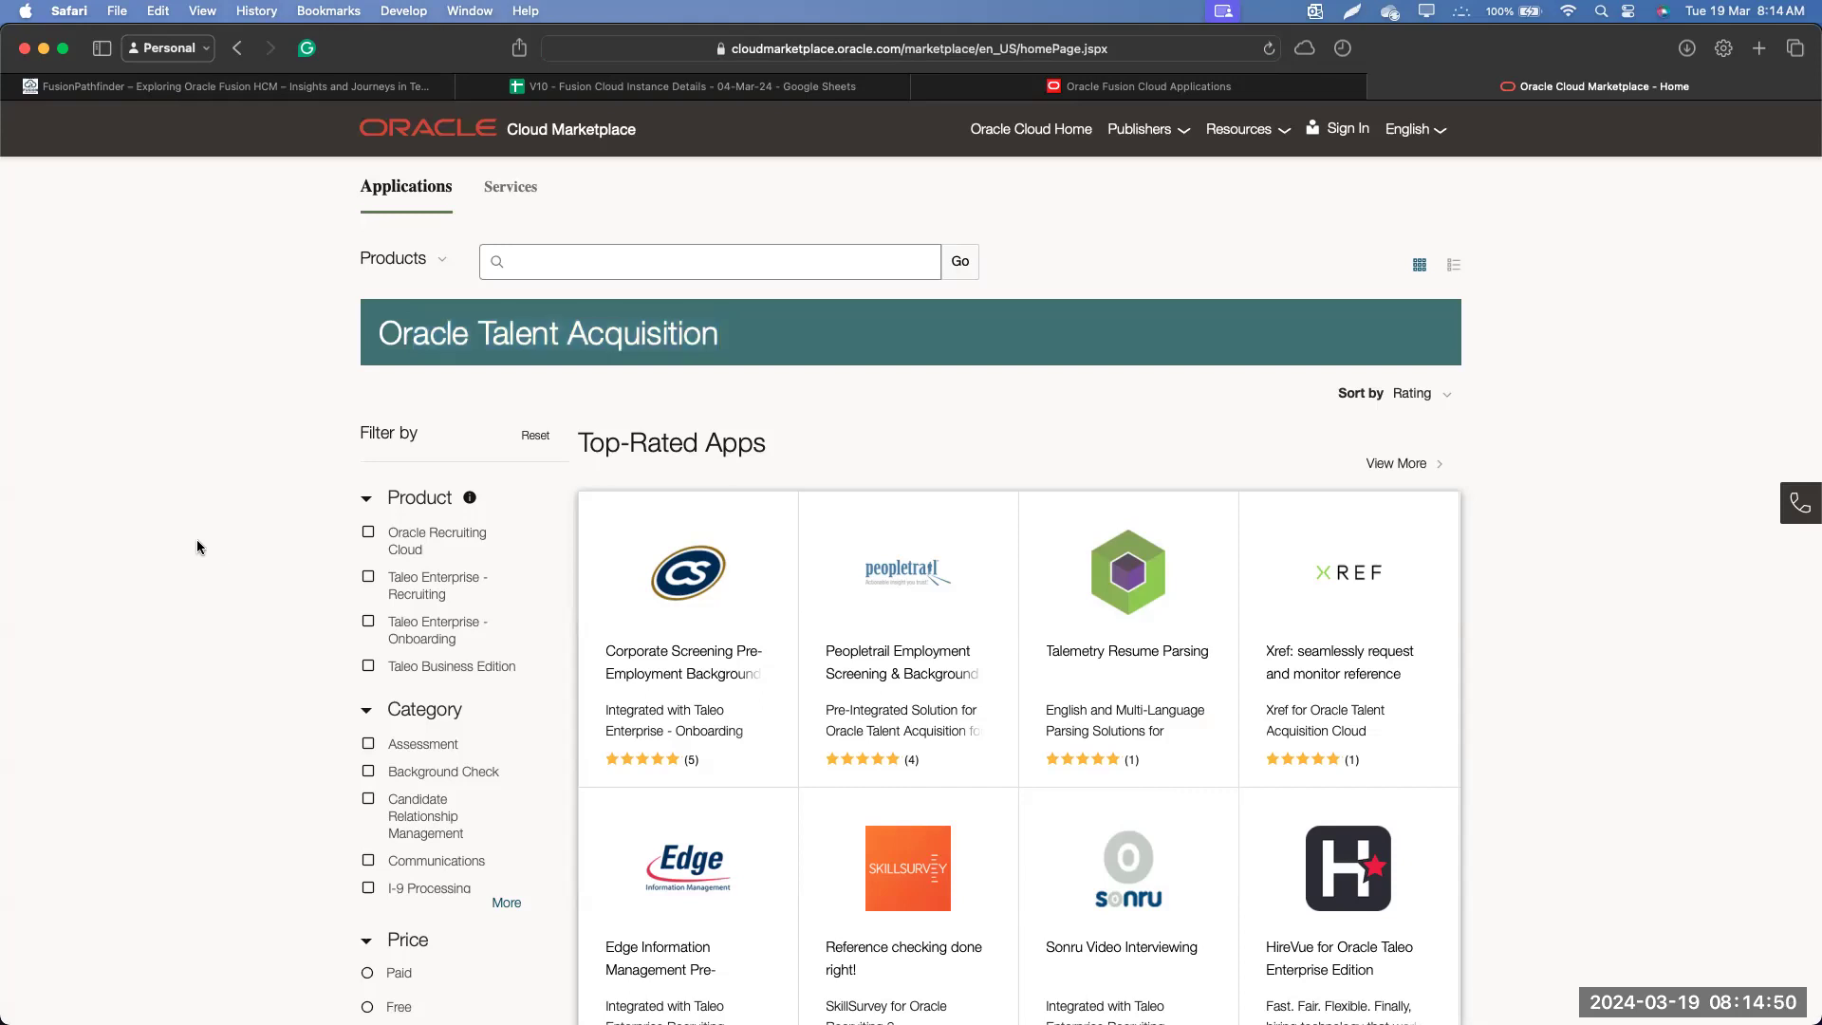
Filter the Talent Acquisition apps by the Oracle Recruiting Cloud product and look through the listed partner apps
left_click(369, 536)
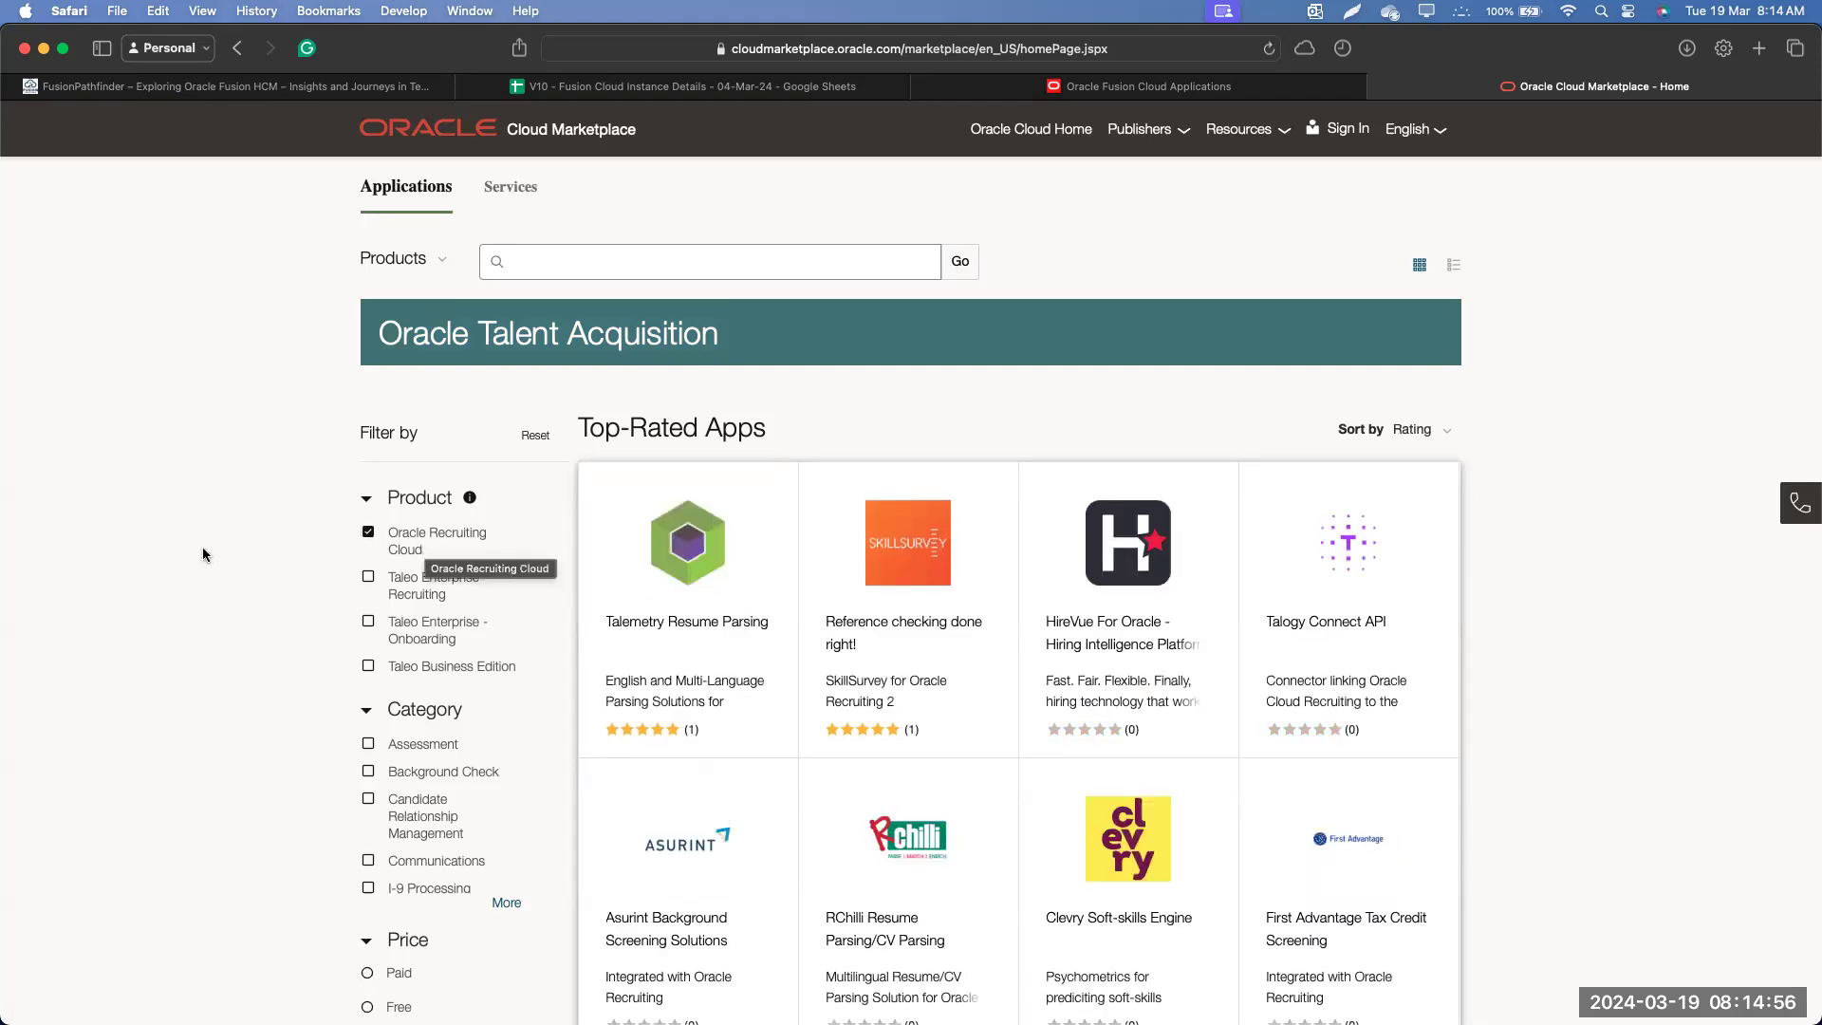
scroll(253, 535, "down", 3)
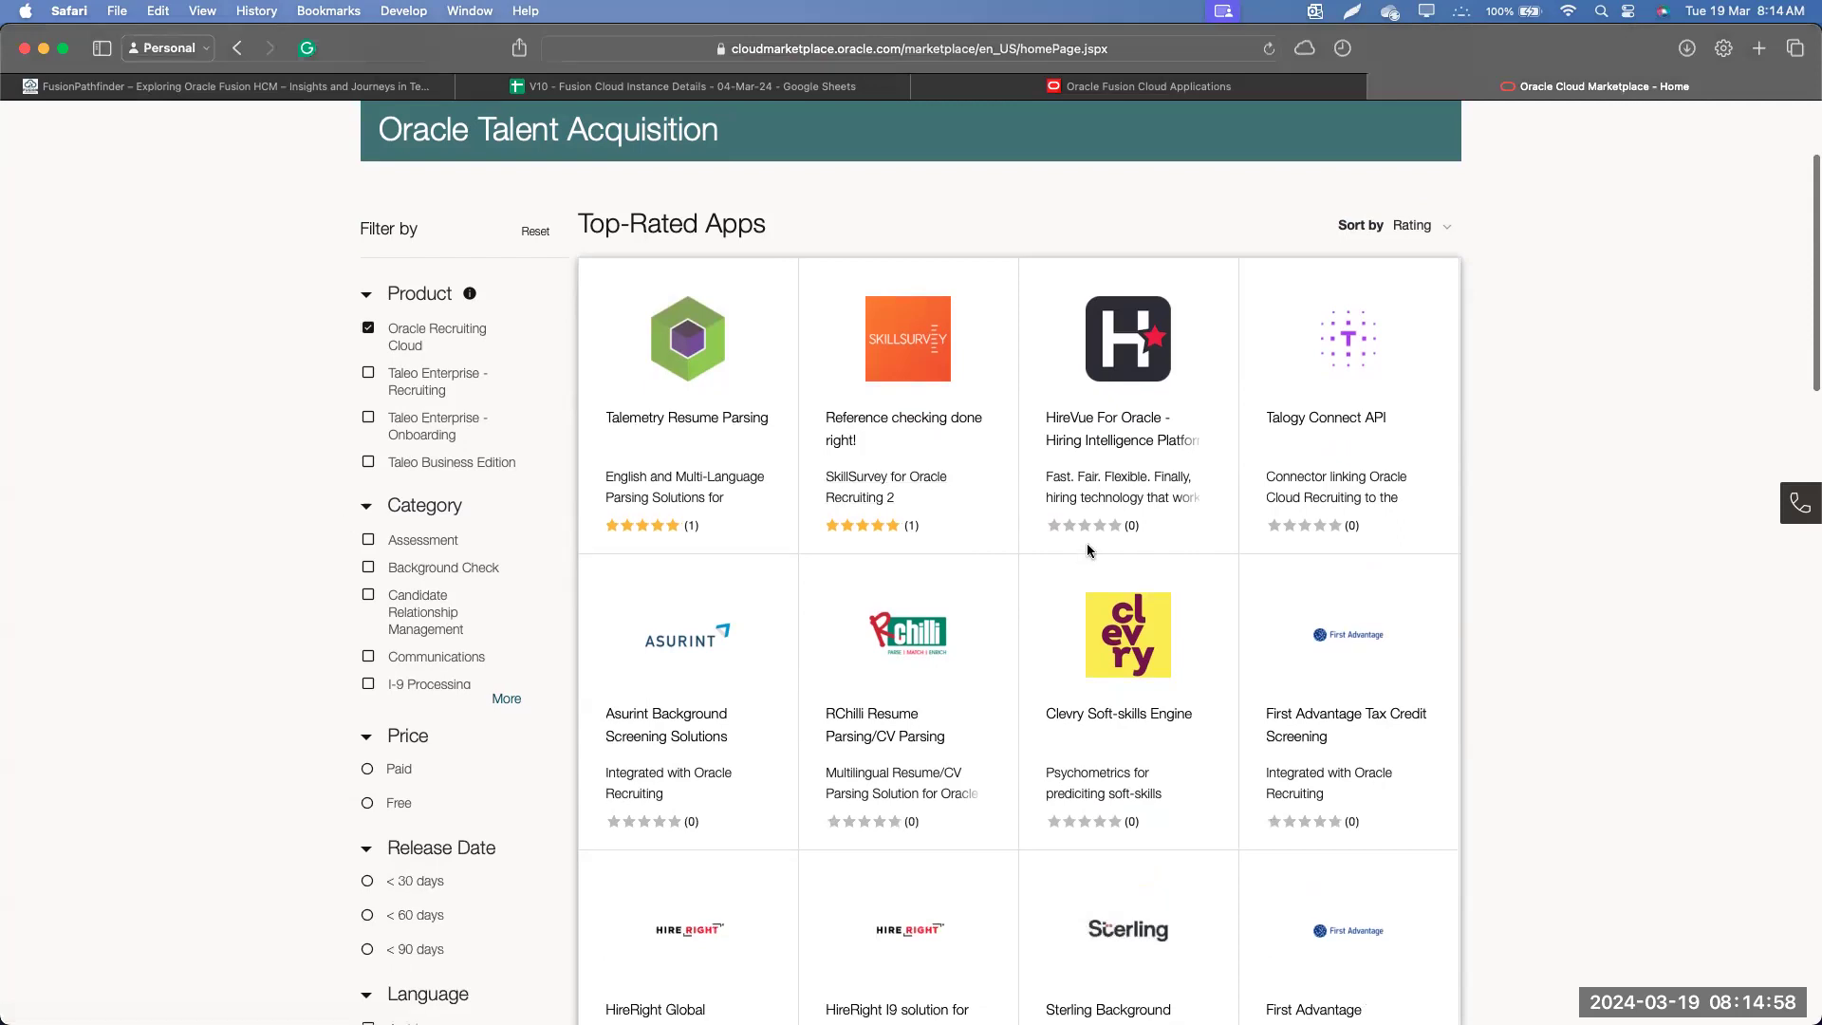
scroll(1086, 543, "down", 5)
scroll(1087, 549, "down", 10)
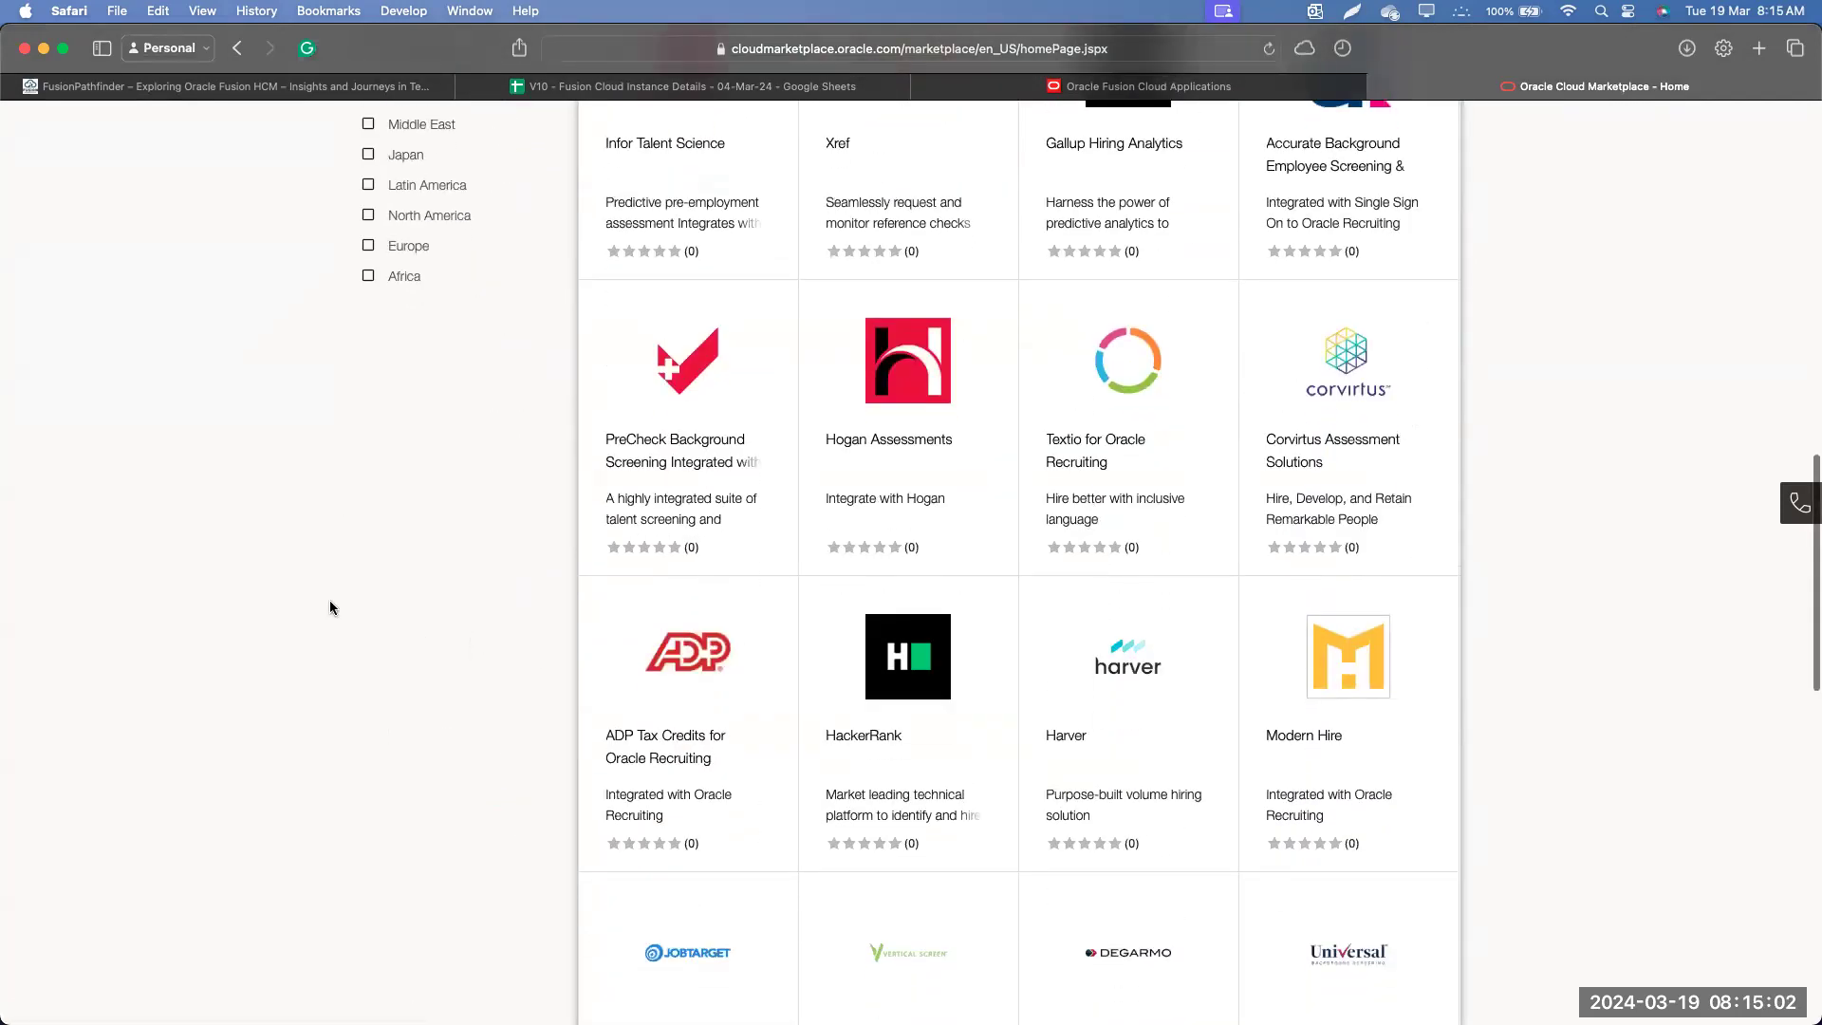
scroll(329, 608, "down", 3)
scroll(330, 608, "up", 12)
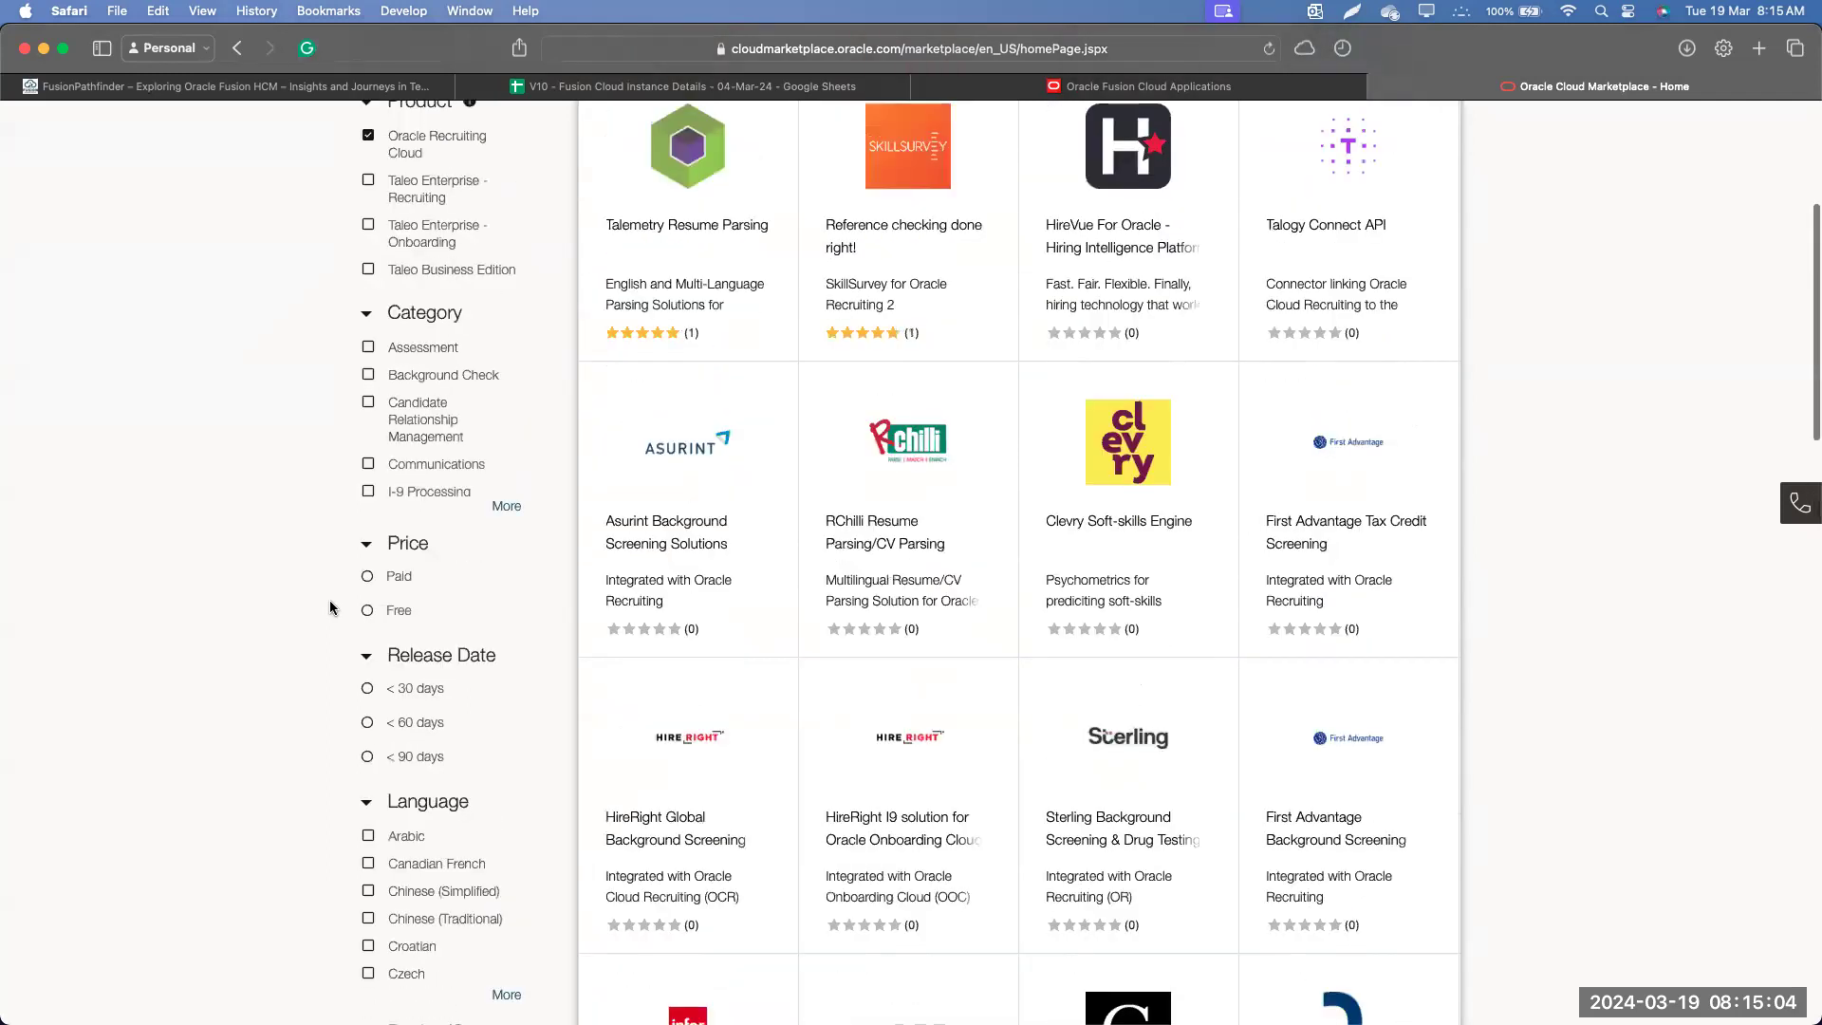
scroll(328, 599, "up", 4)
Expand the full category filter list, restrict the apps to Assessment and review the assessment partners
scroll(441, 634, "down", 3)
left_click(507, 623)
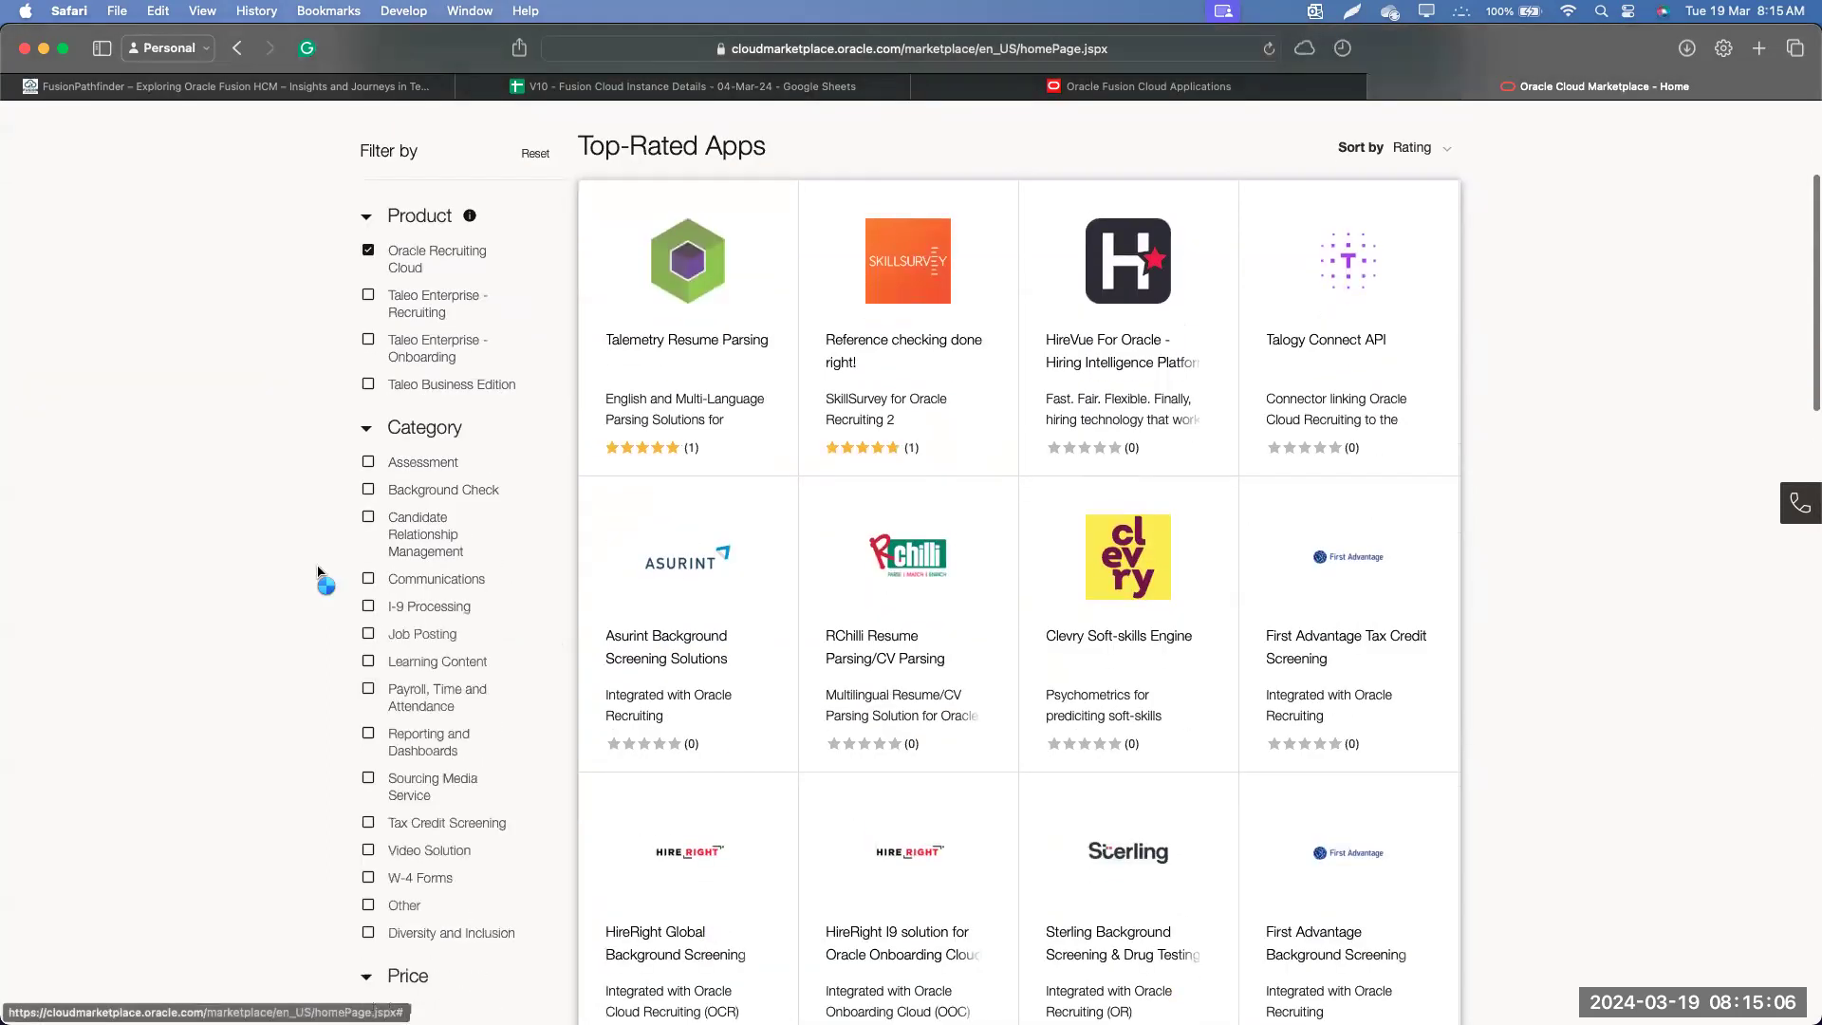
left_click(368, 464)
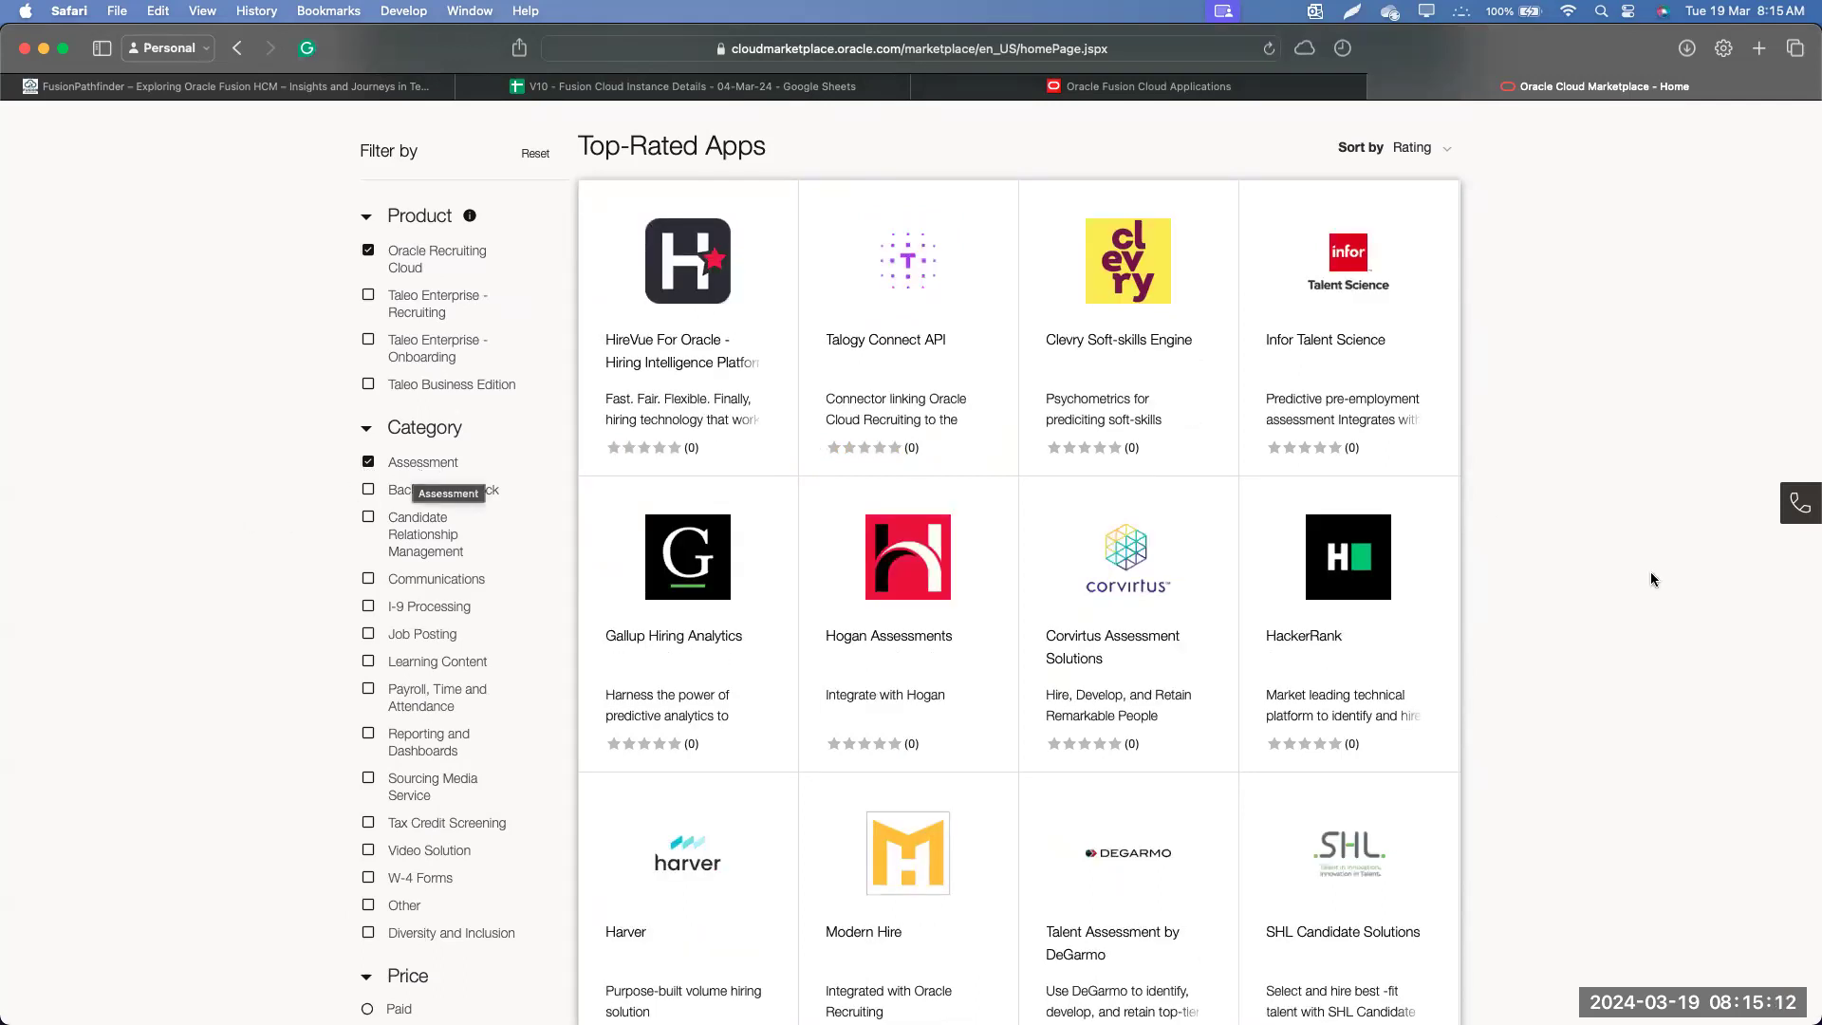
scroll(1613, 614, "down", 5)
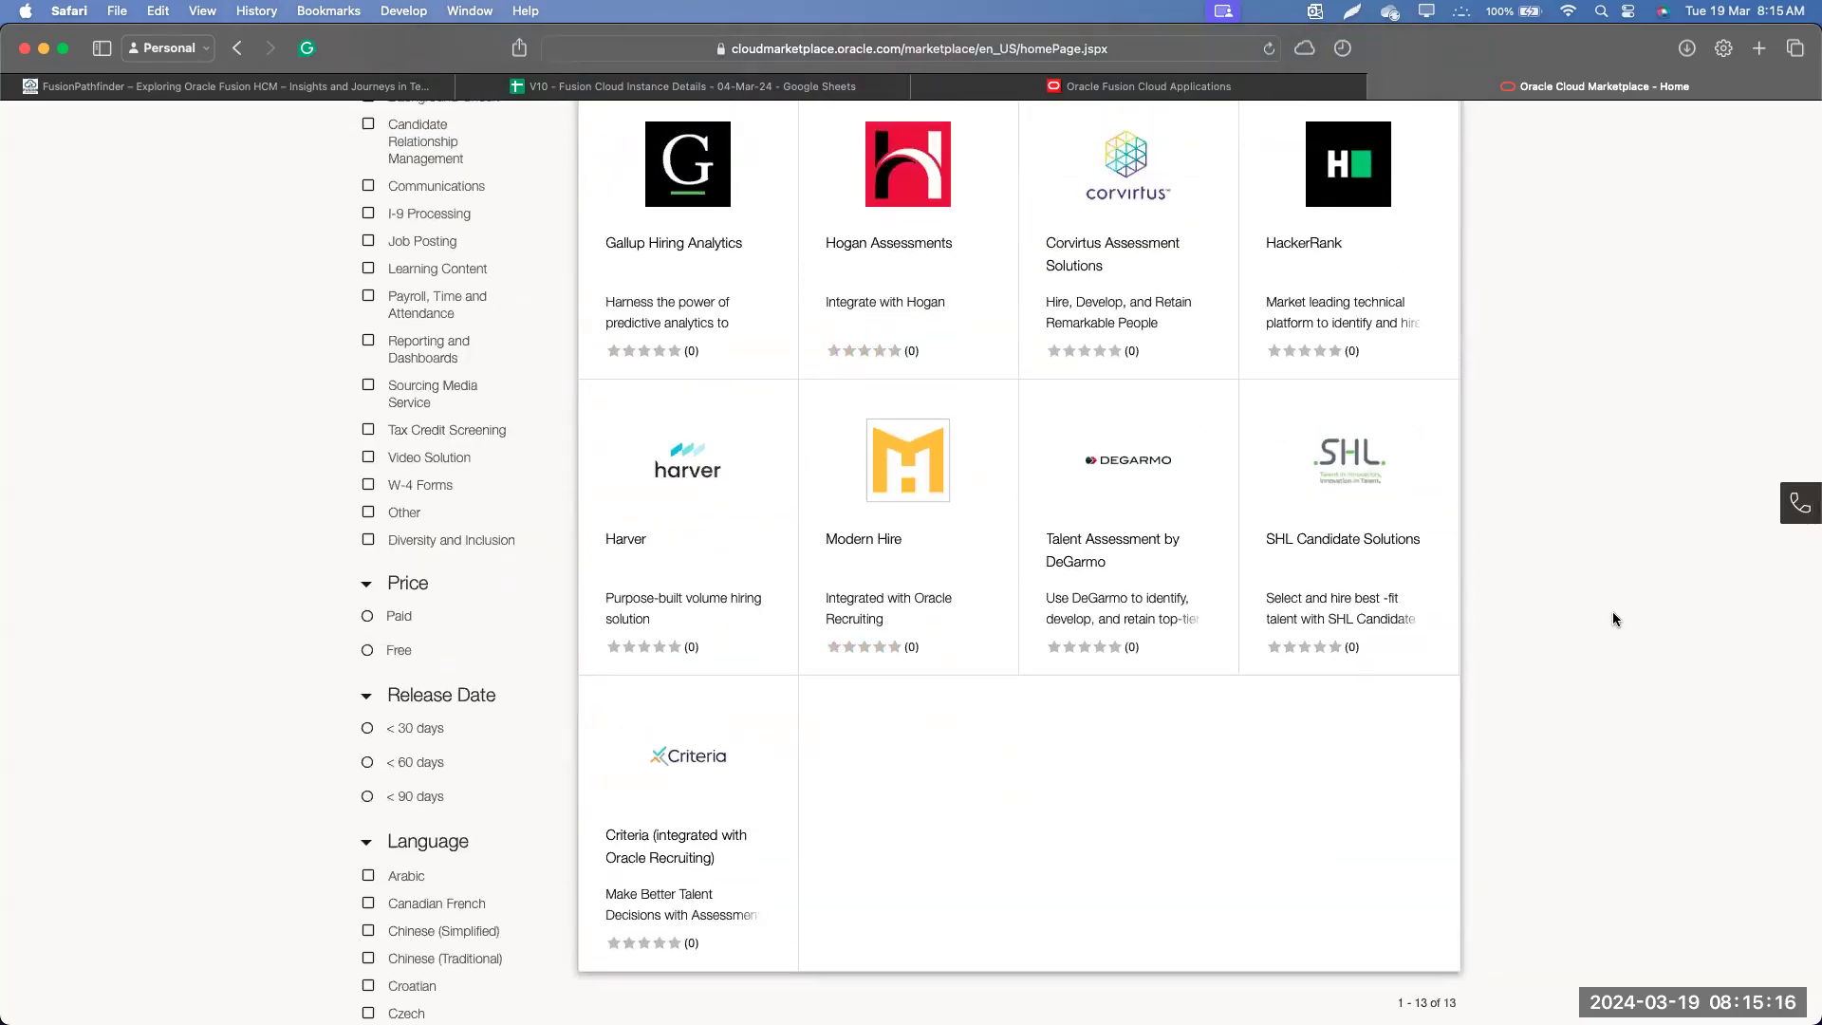
scroll(1613, 618, "up", 1)
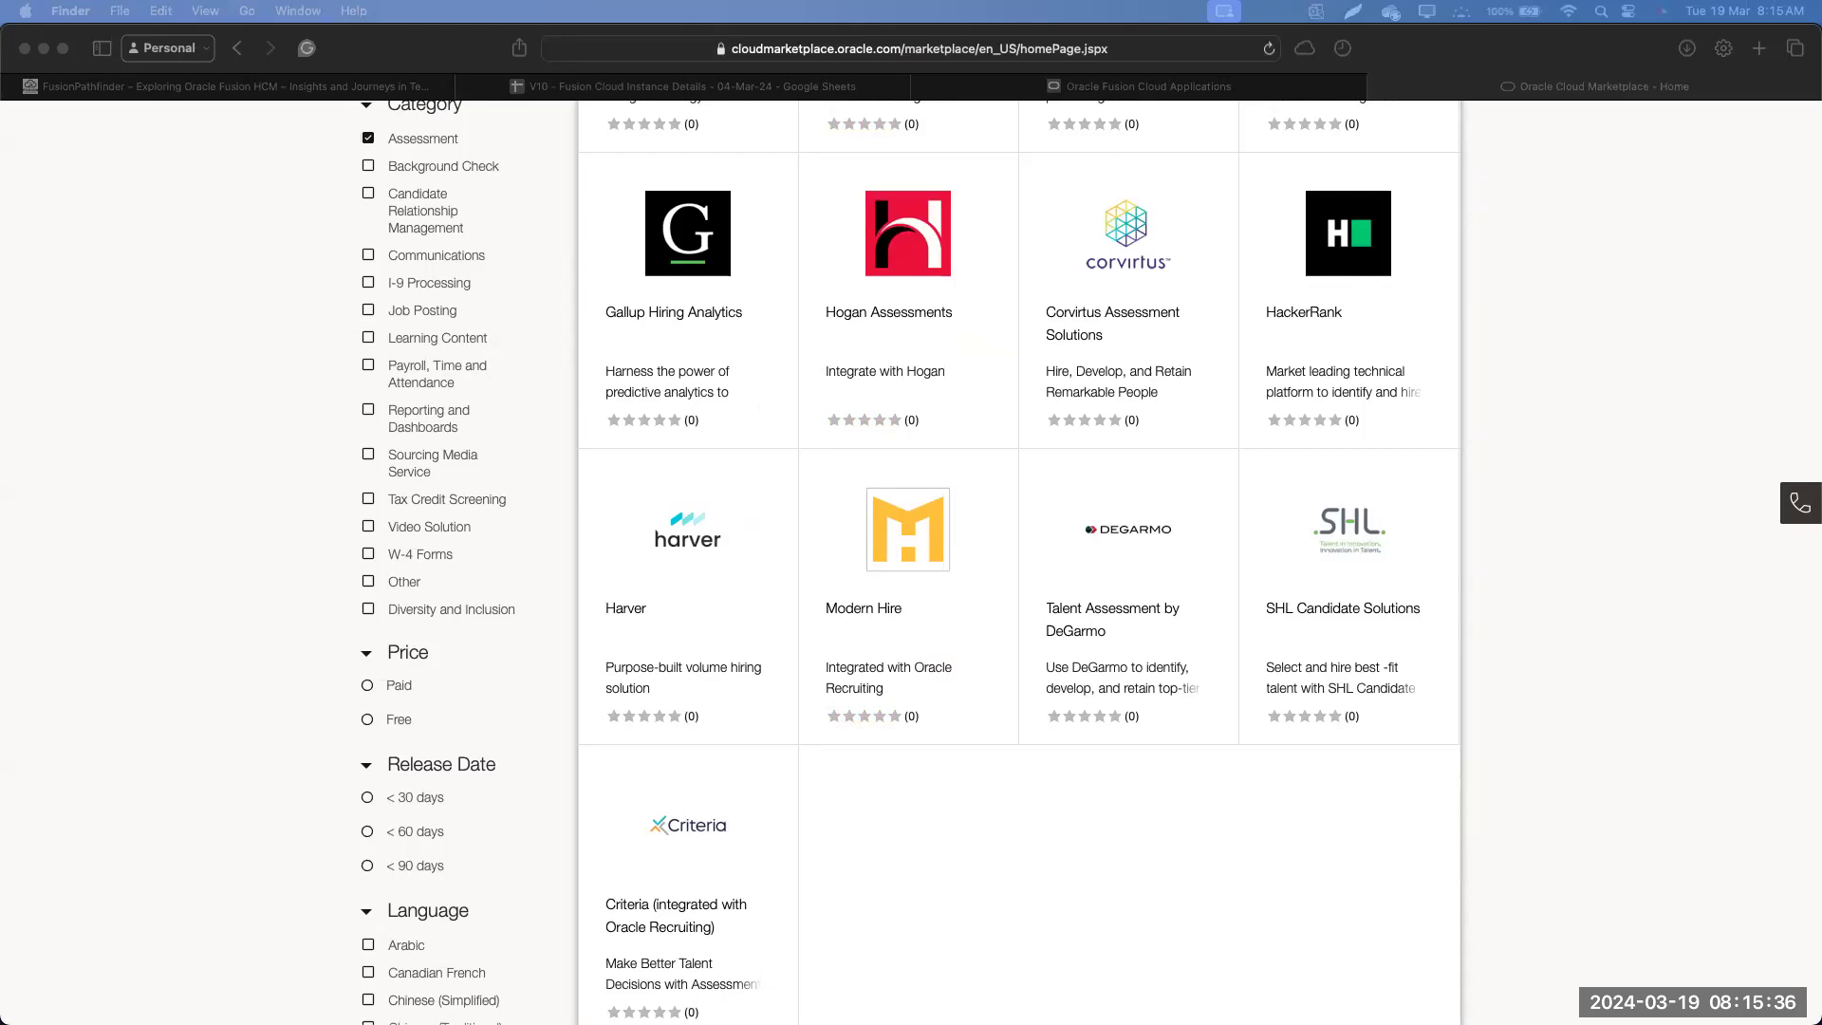
scroll(313, 406, "up", 3)
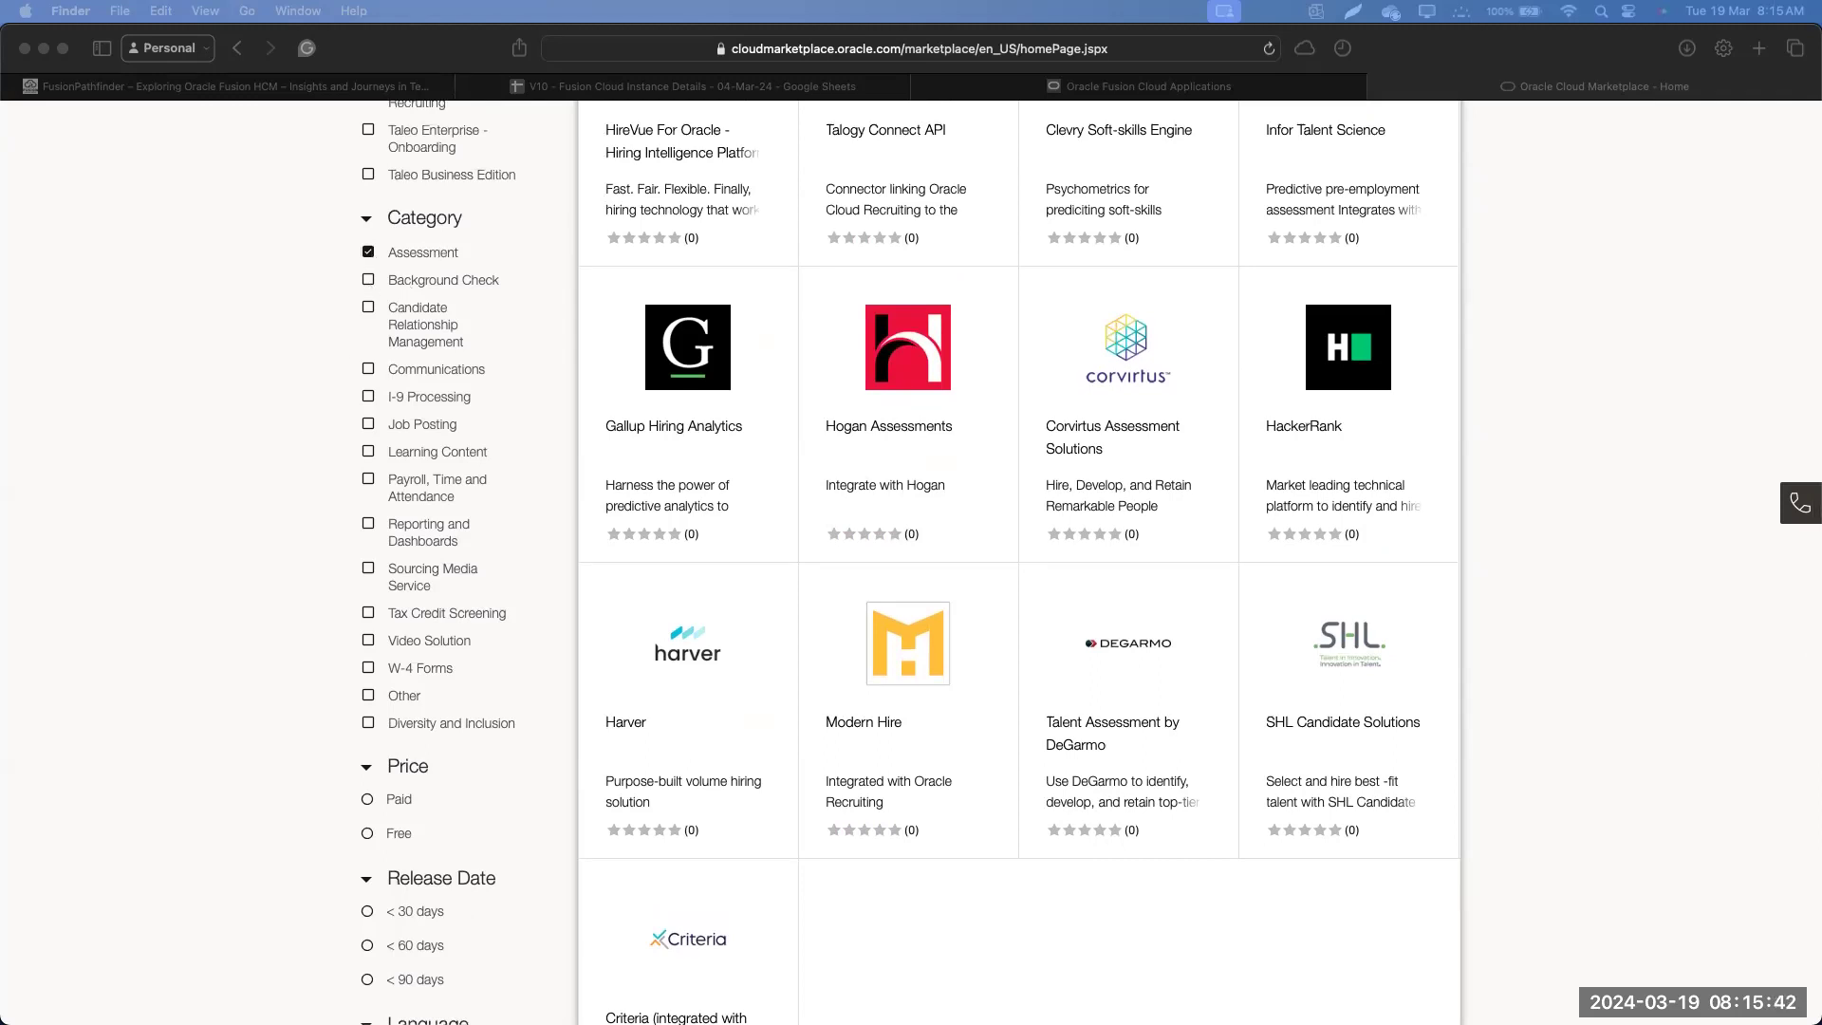
Replace the Assessment category filter with I-9 Processing and review the matching partner apps
left_click(362, 396)
left_click(369, 254)
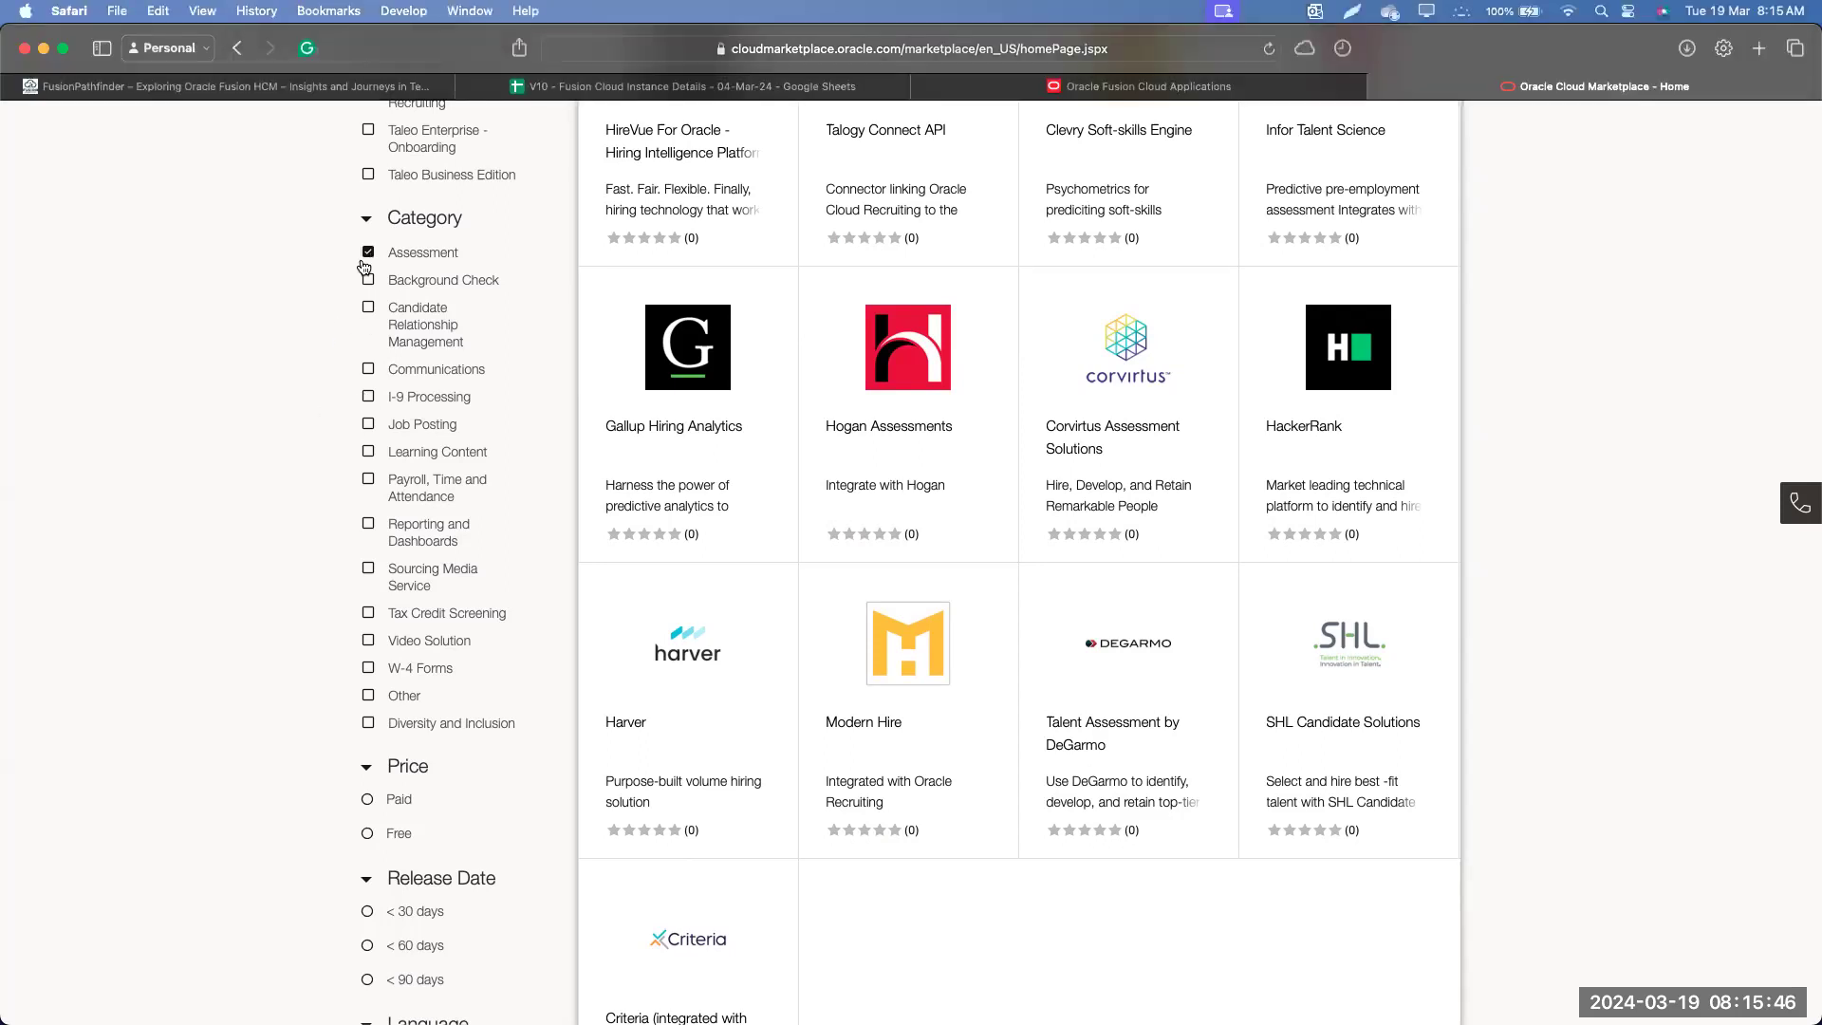
left_click(369, 397)
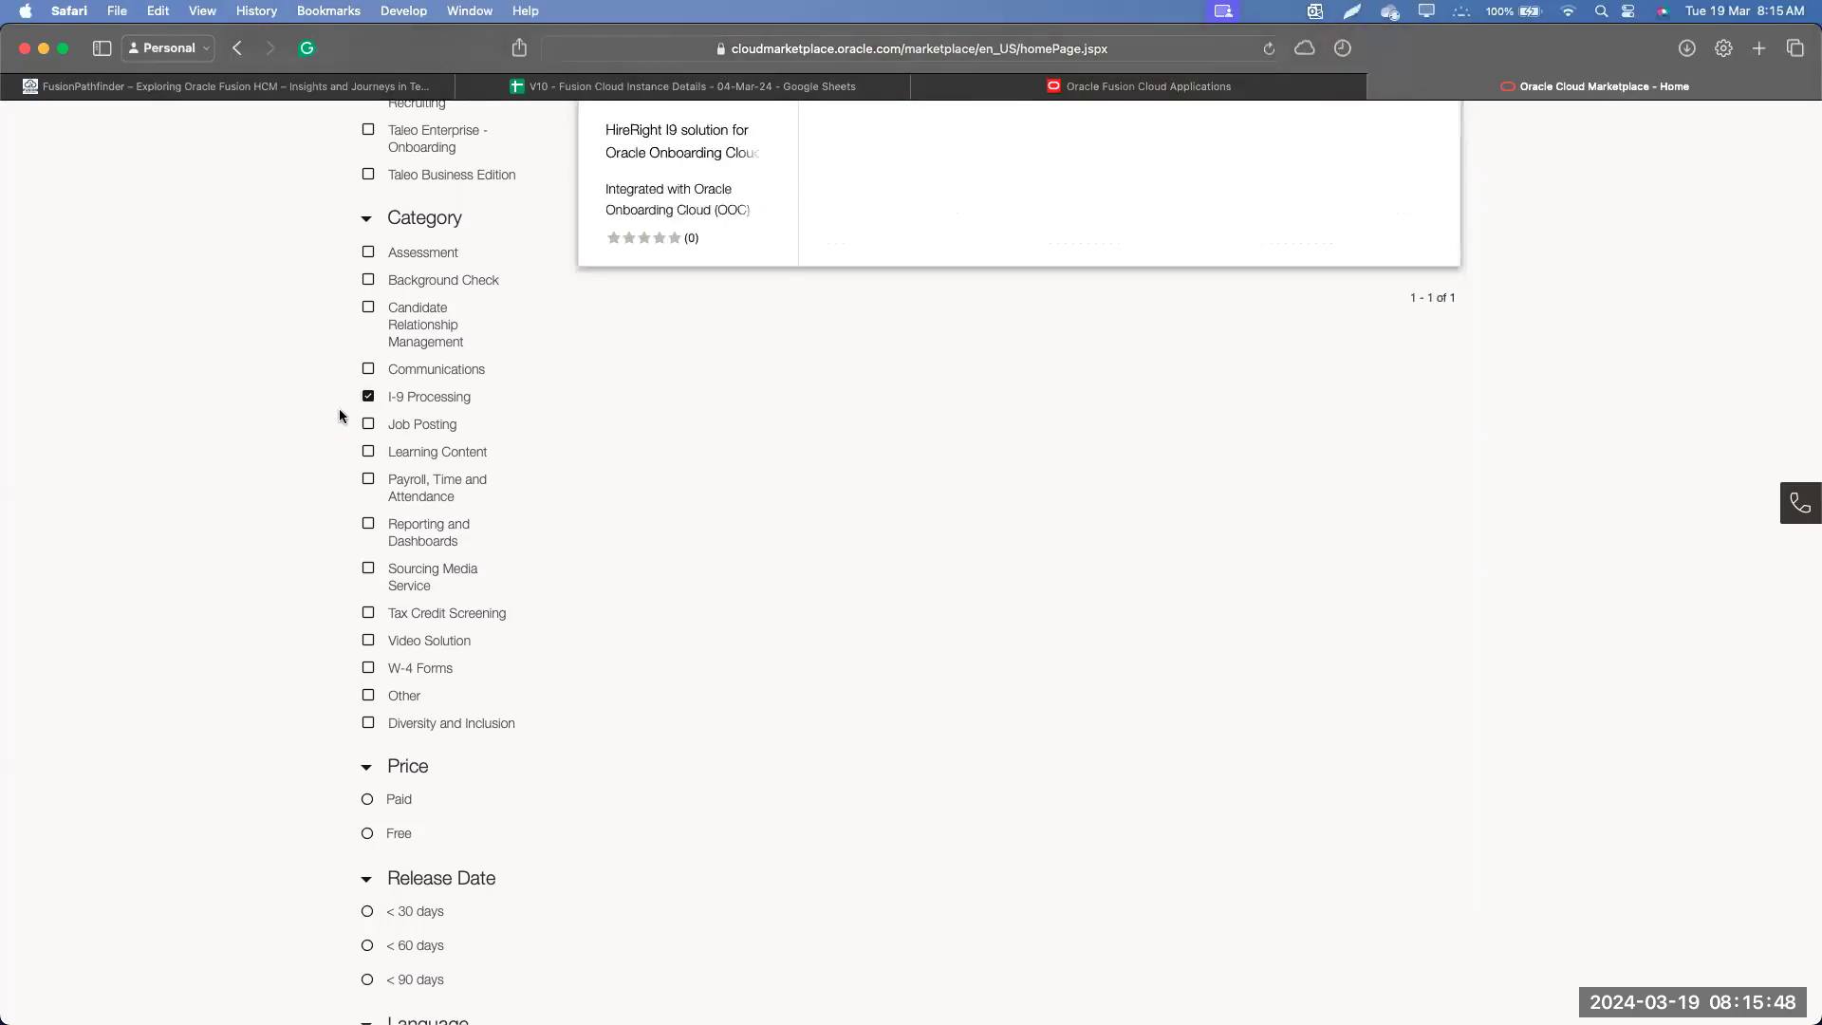
scroll(339, 408, "up", 5)
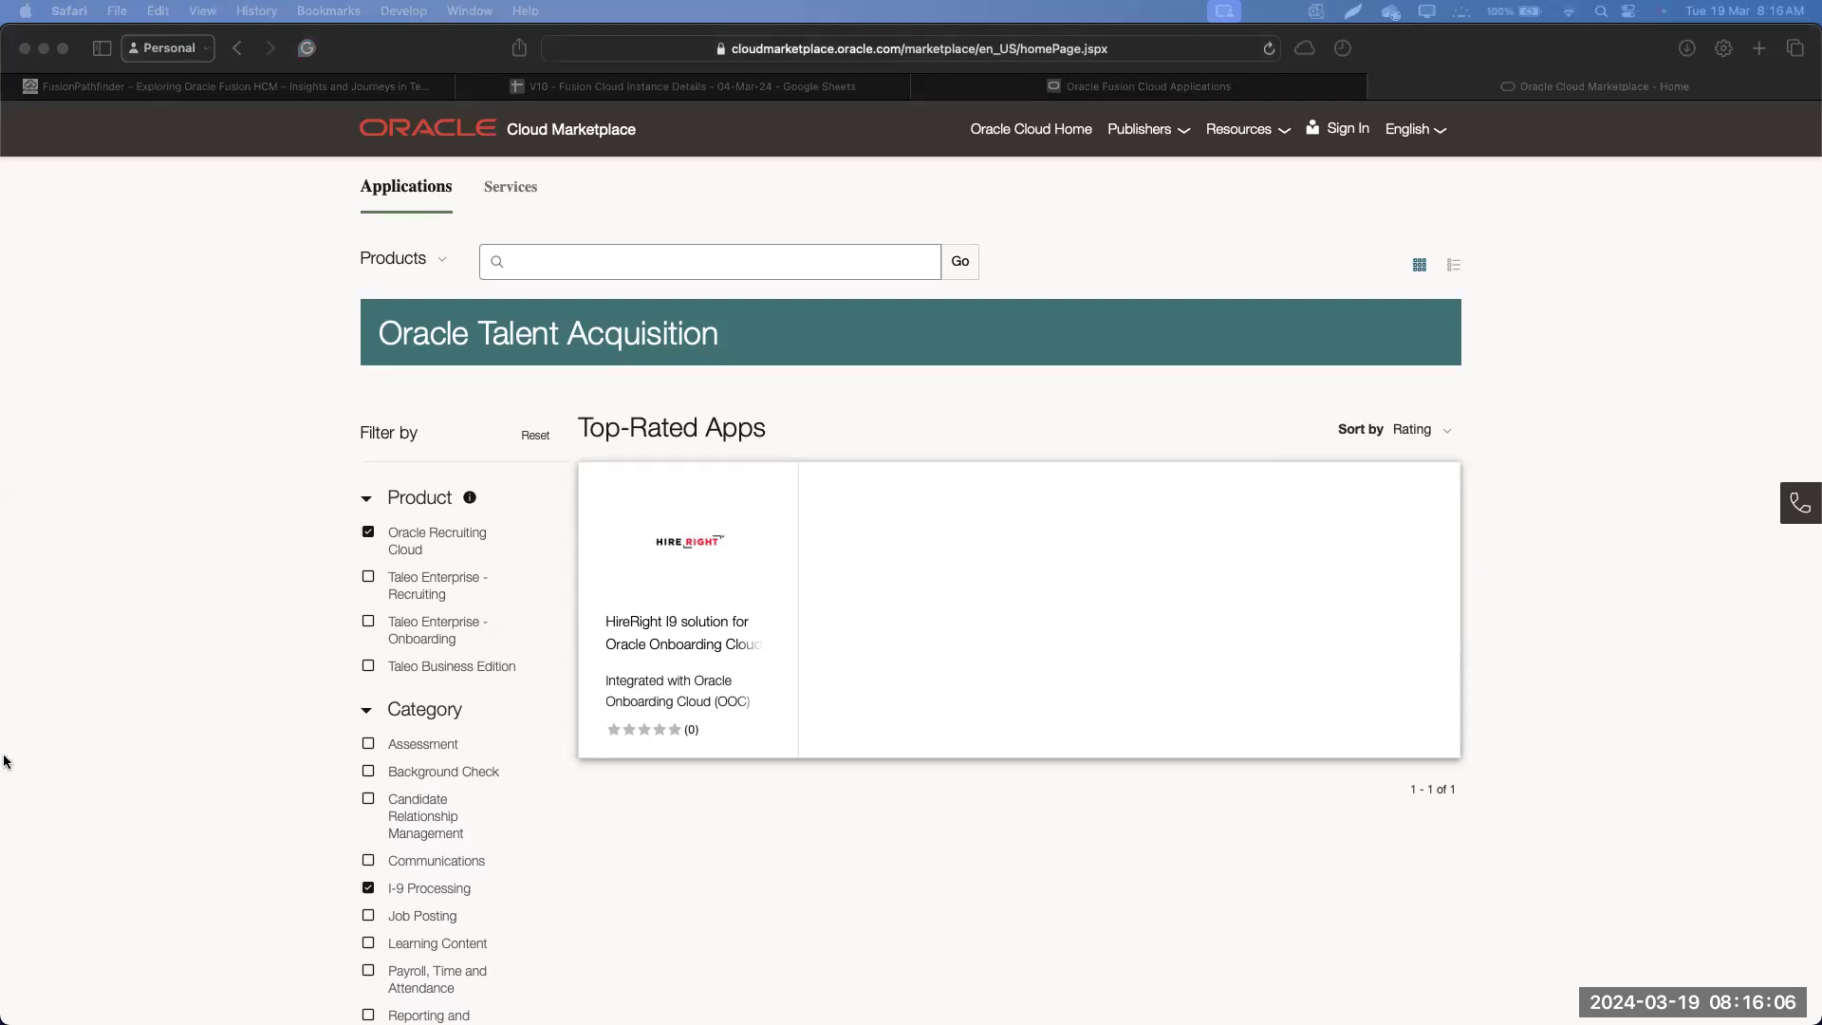
scroll(118, 628, "down", 5)
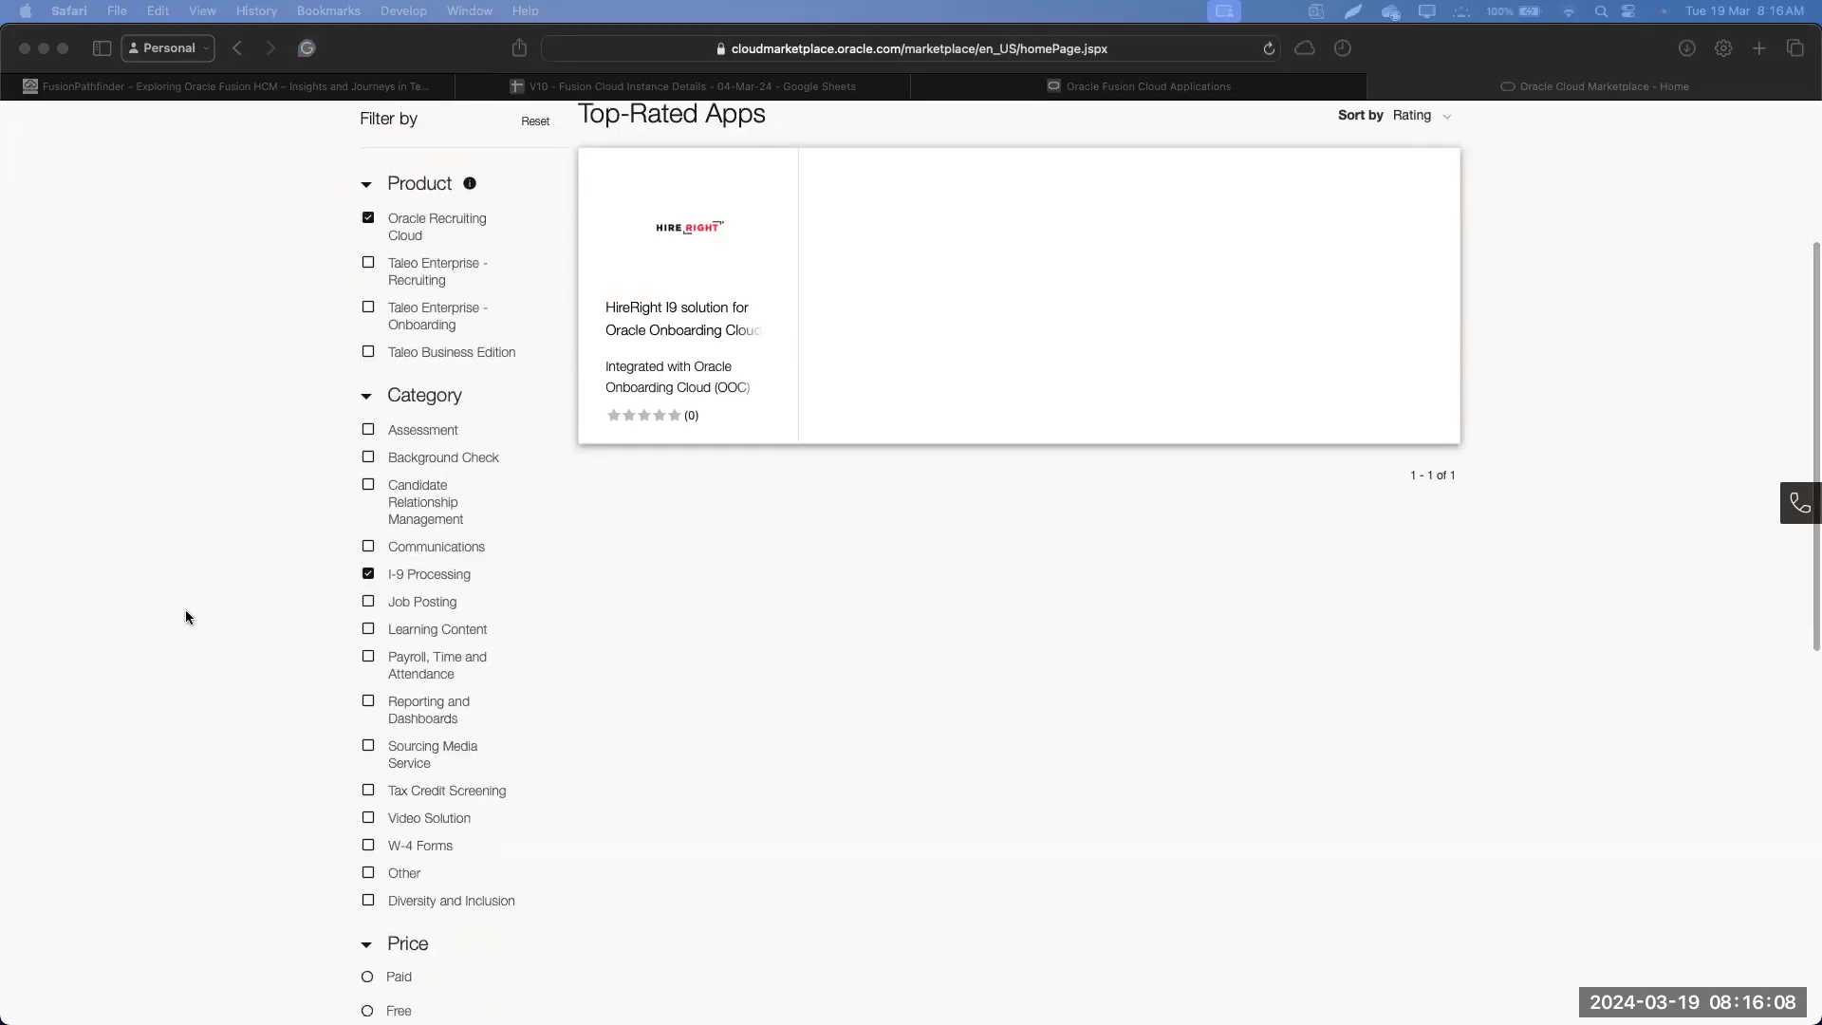
Replace the I-9 Processing category filter with Job Posting to view the job posting partners
left_click(369, 576)
left_click(369, 575)
left_click(368, 602)
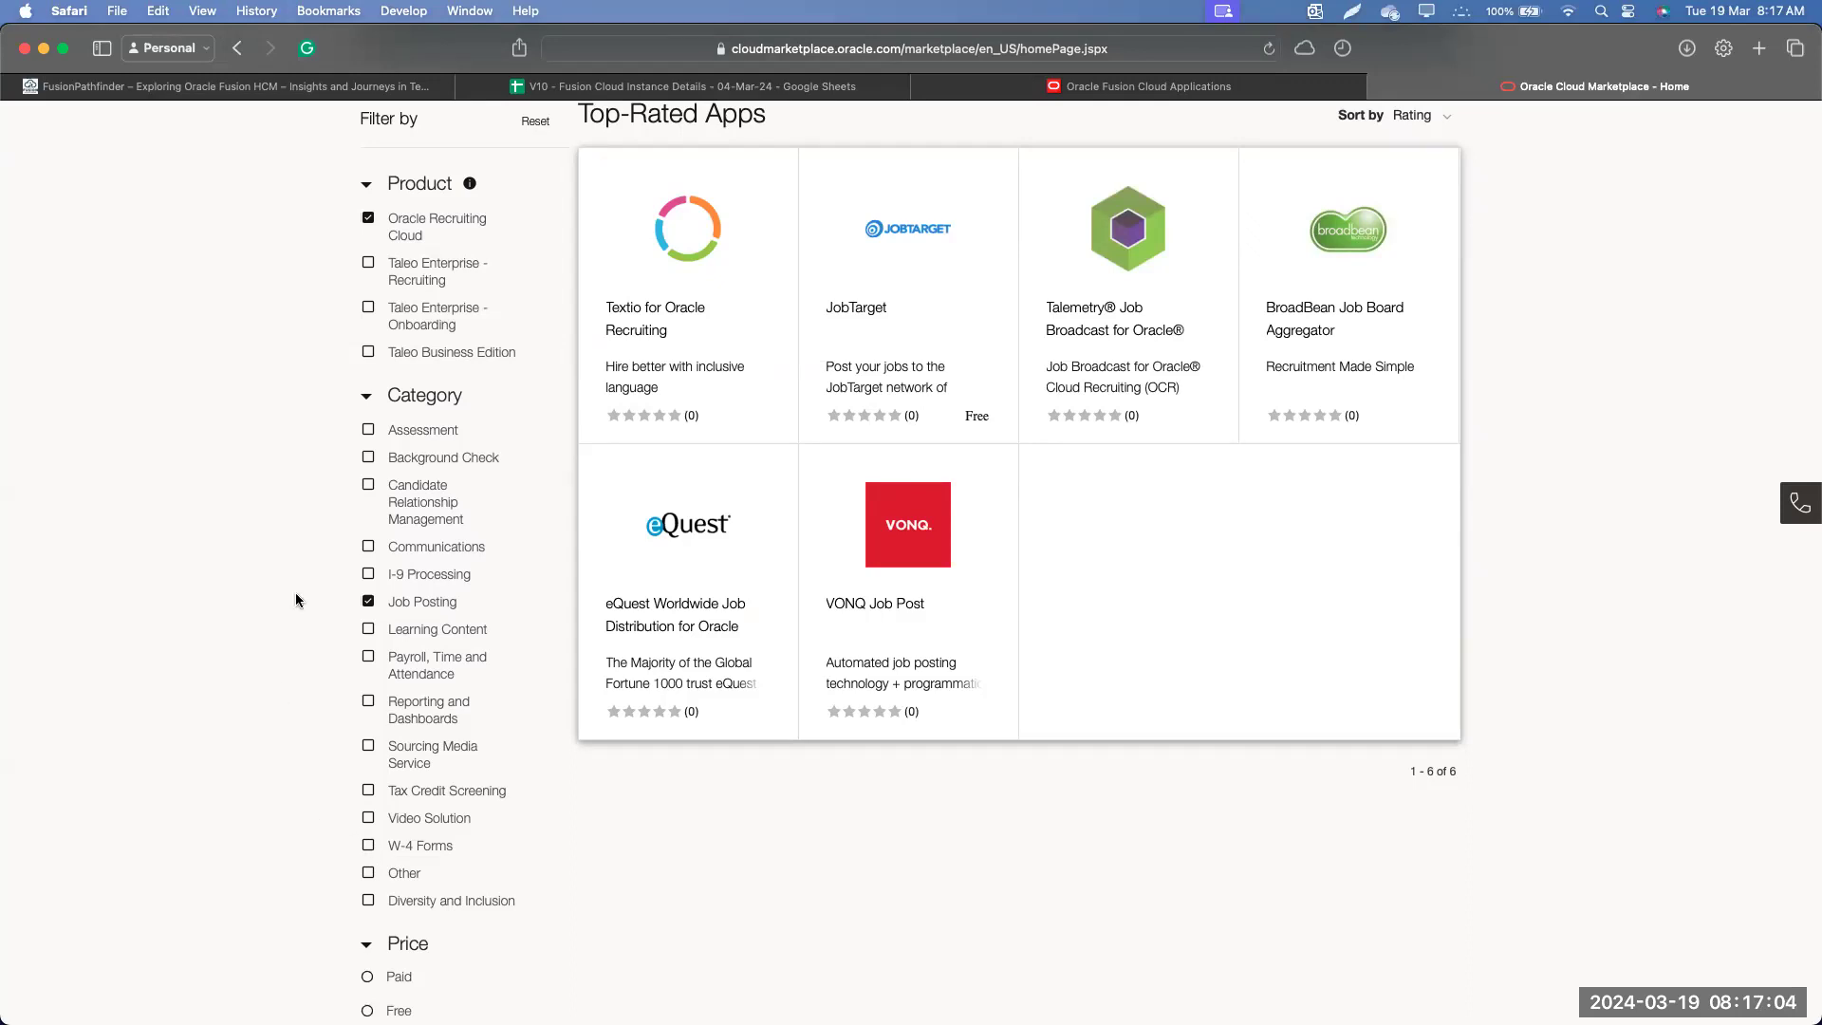
Clear the Job Posting filter, then open the Talemetry Resume Parsing listing and look over its overview
scroll(295, 592, "up", 1)
left_click(369, 649)
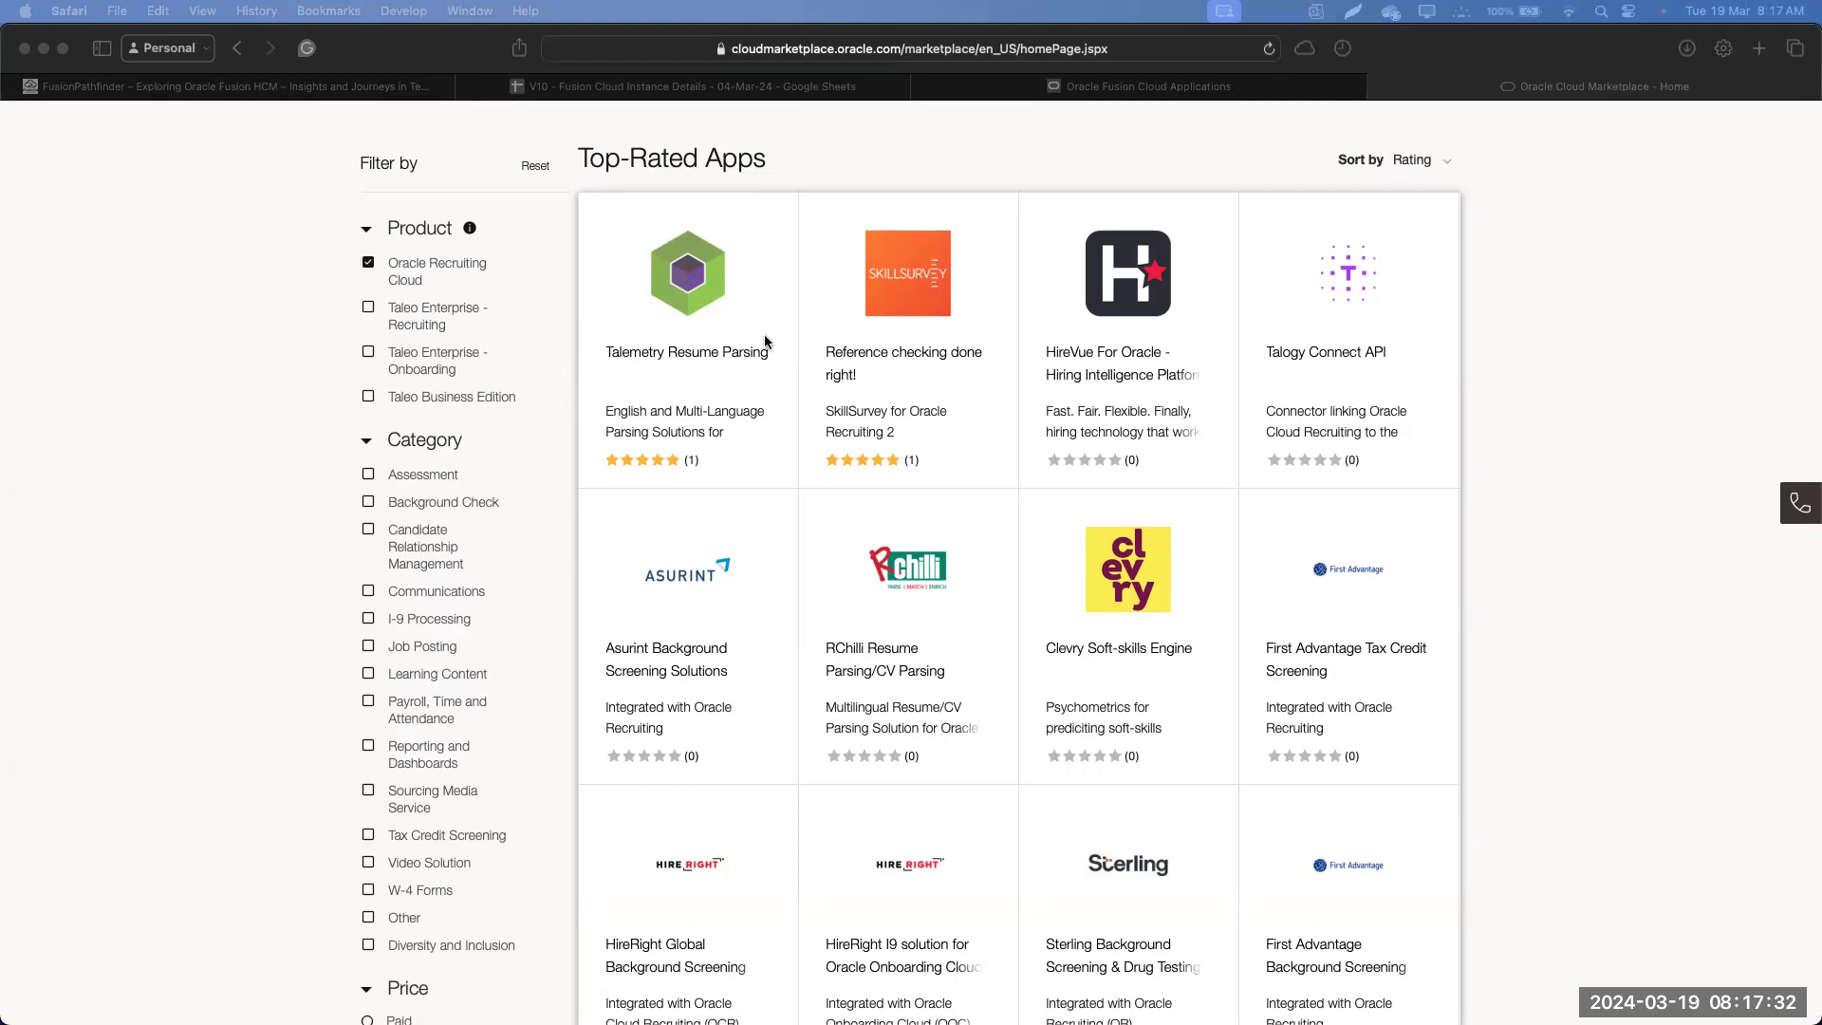
left_click(697, 352)
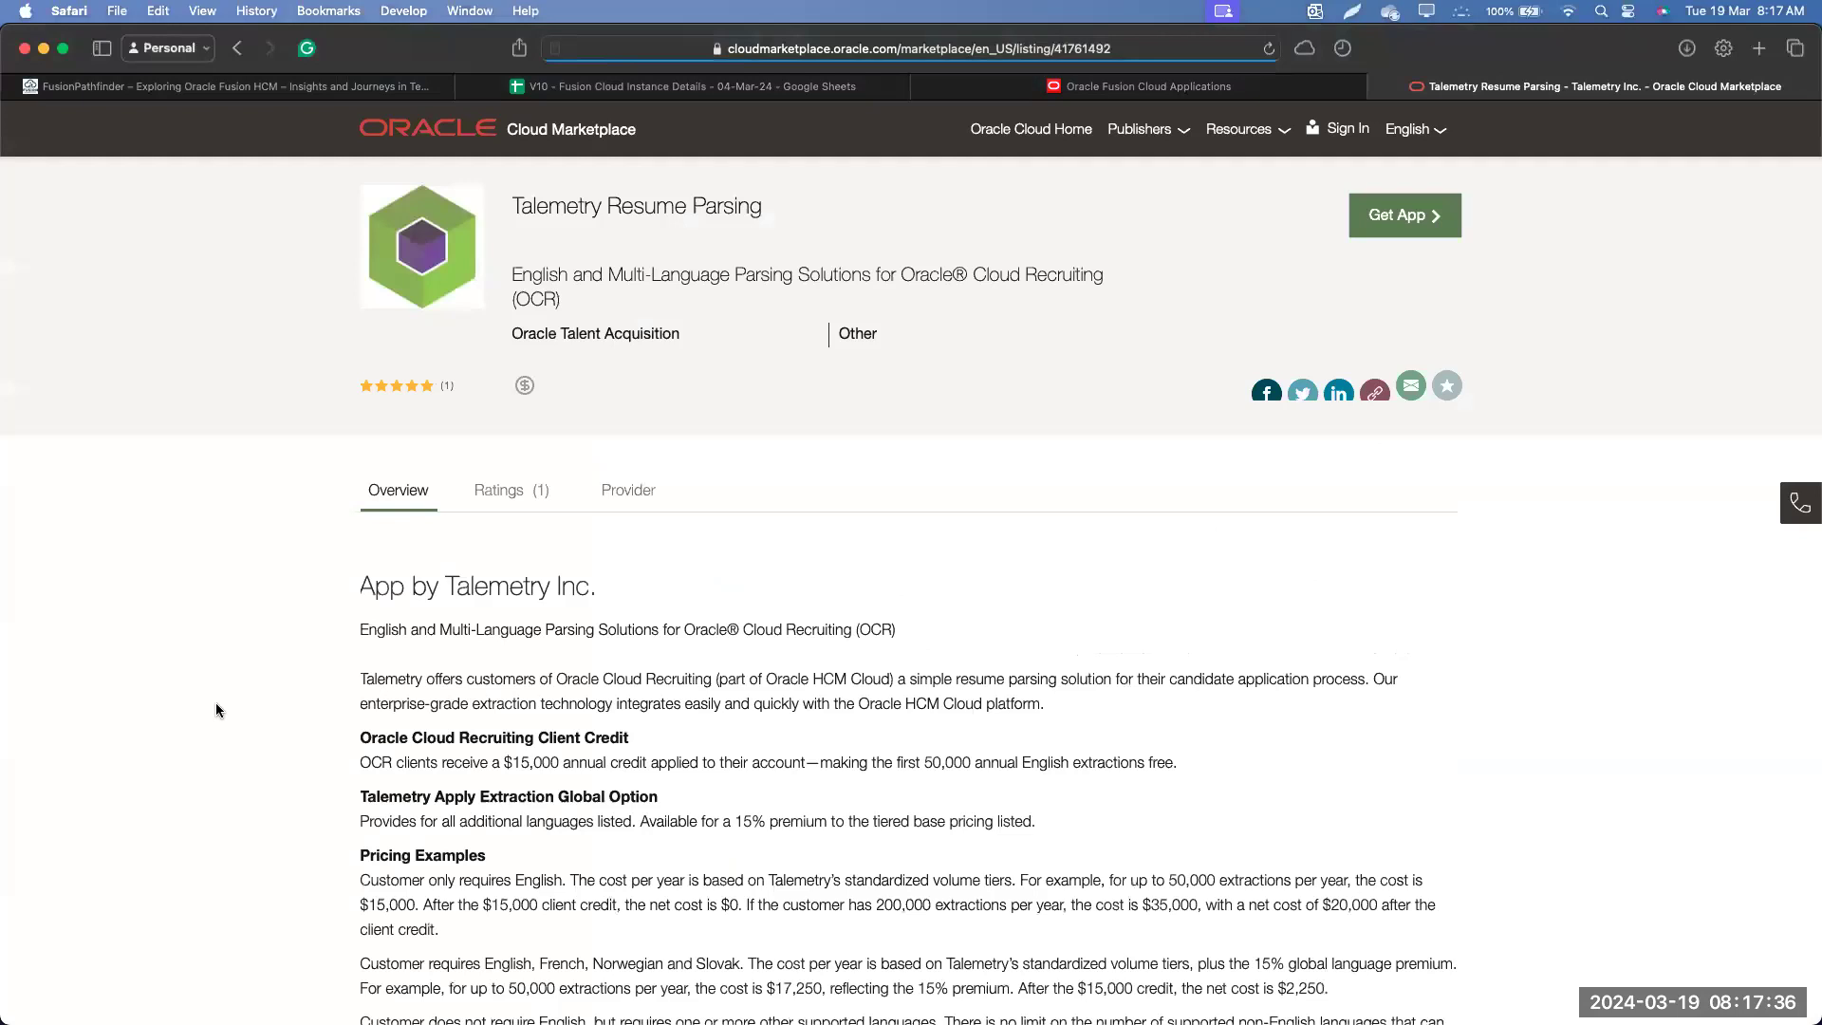
scroll(611, 670, "down", 6)
scroll(611, 671, "up", 6)
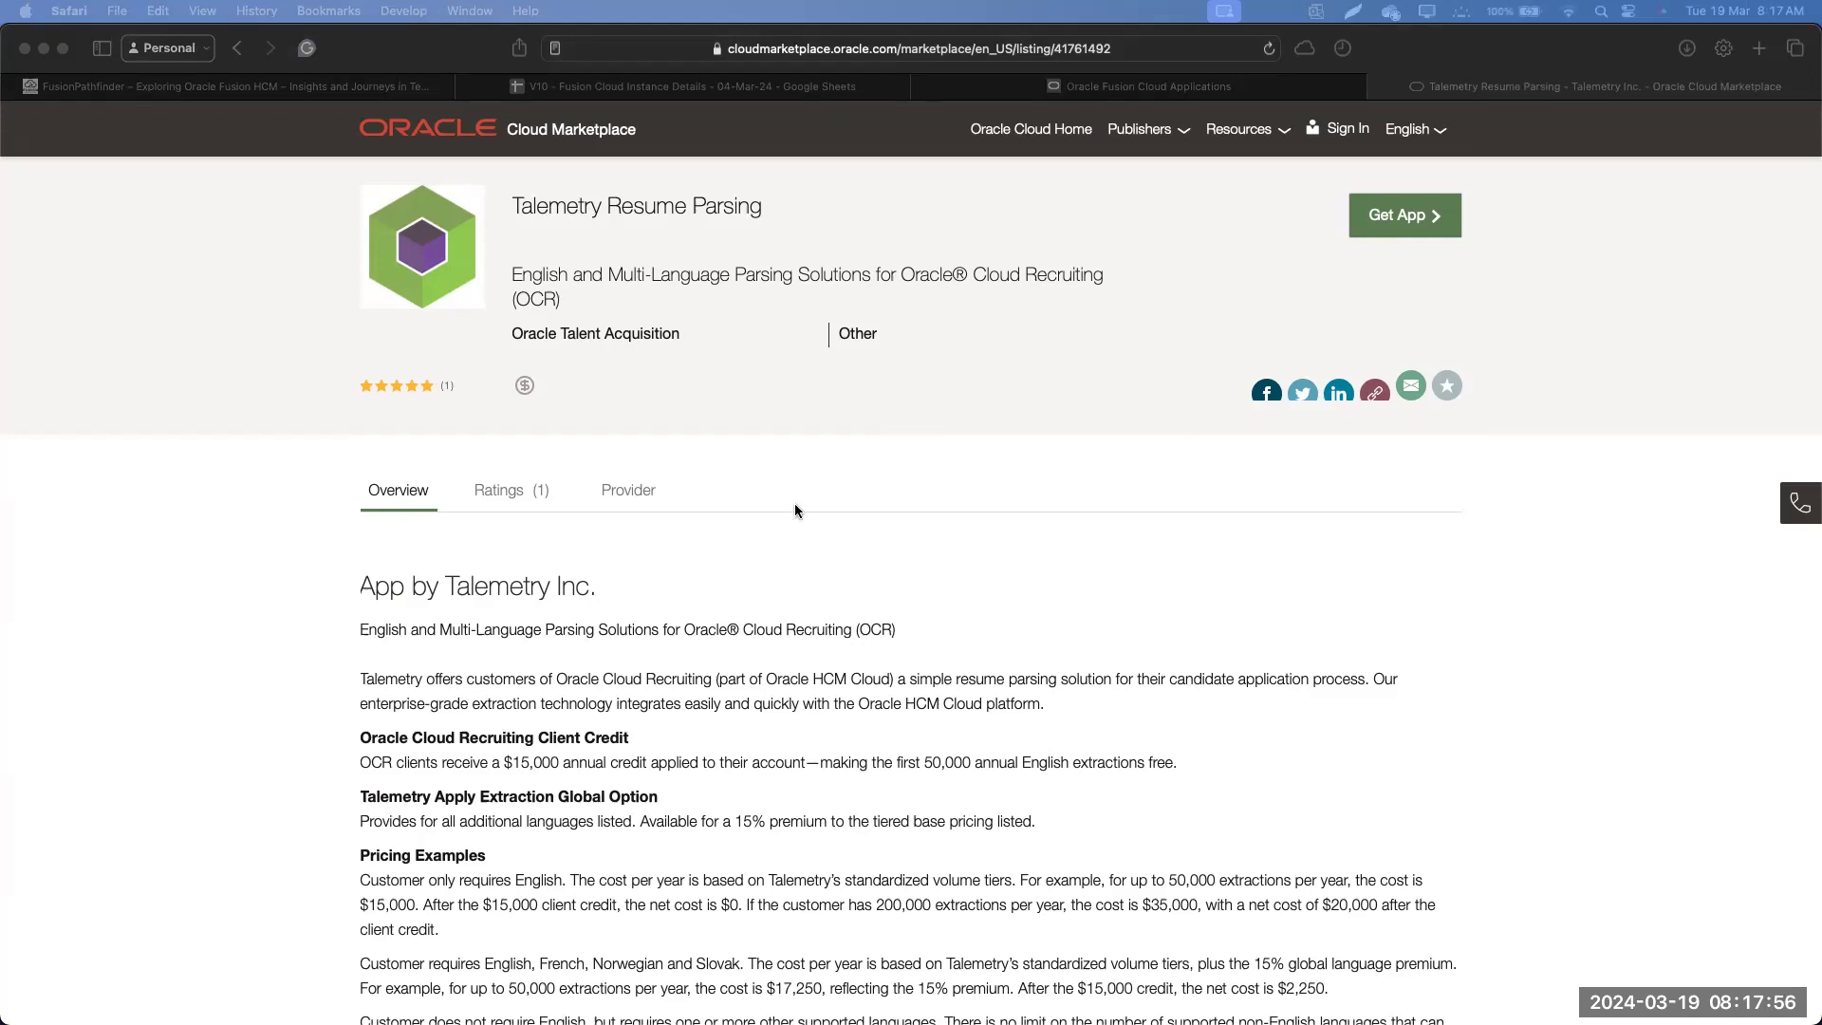
left_click(944, 570)
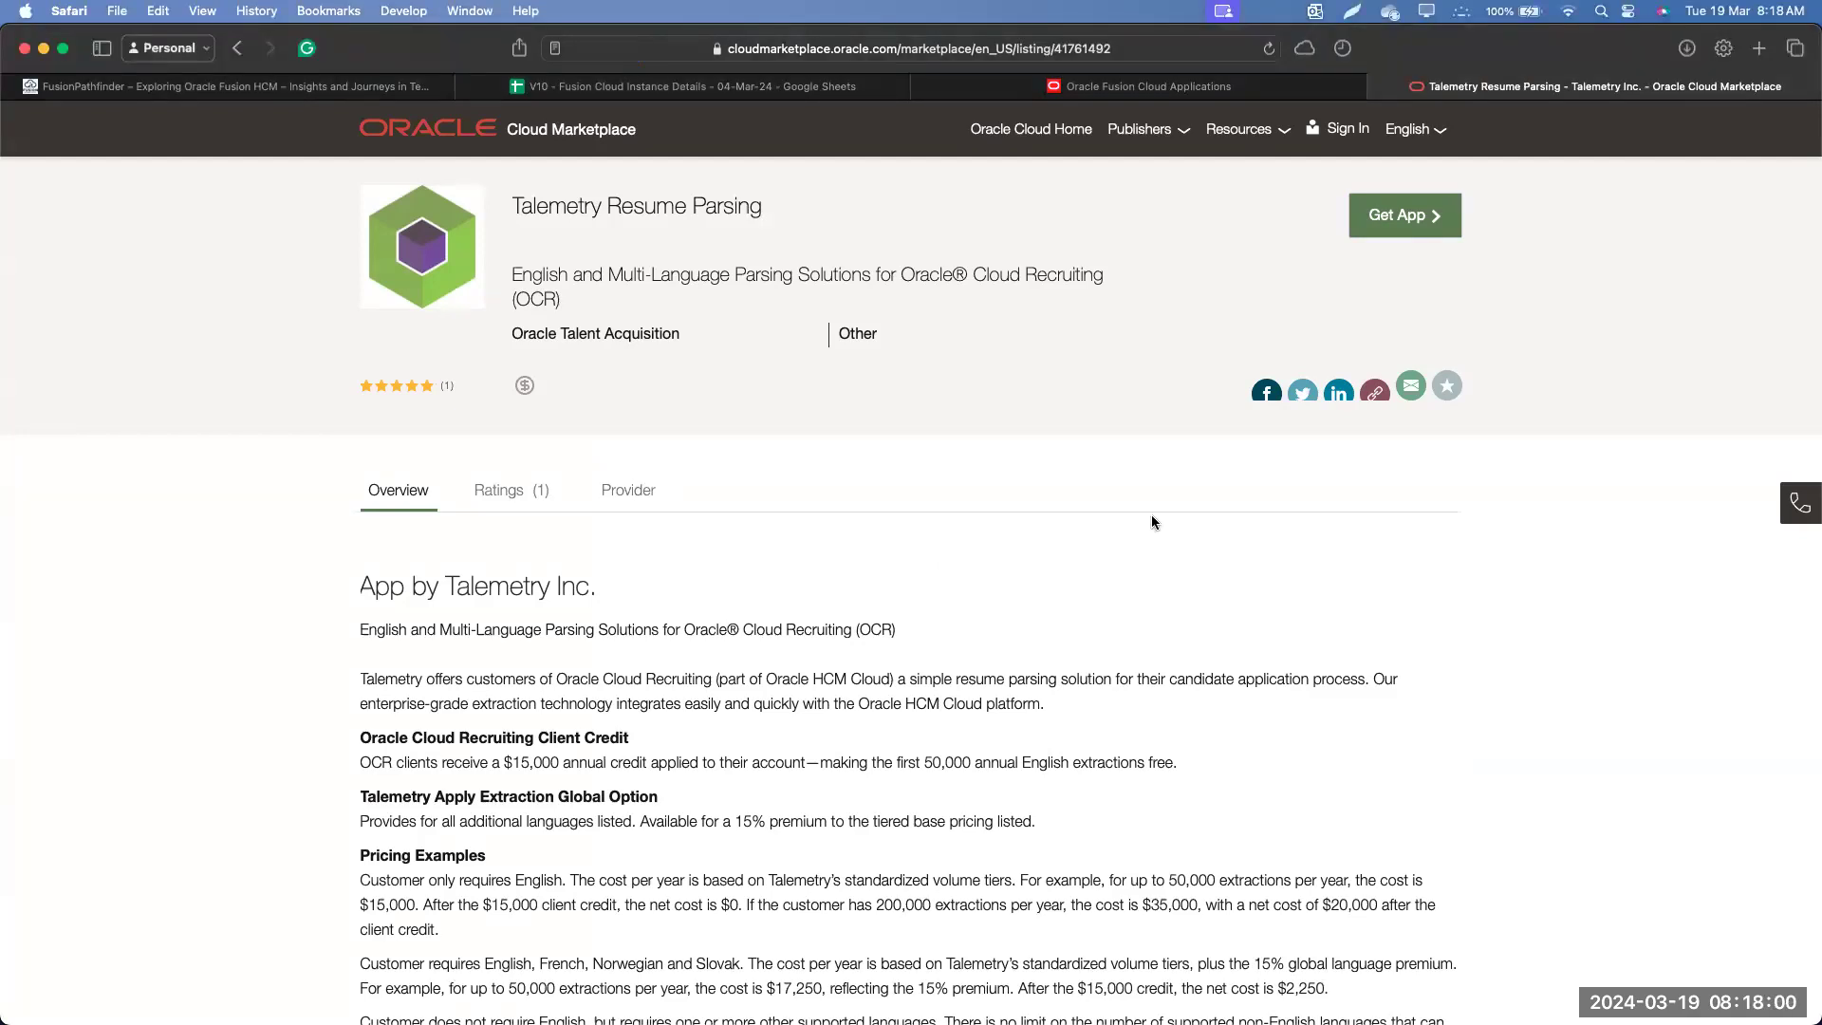
Switch to the Talemetry Parsing setup guide in Word and read its introduction and Talemetry account setup sections
key("super+Tab")
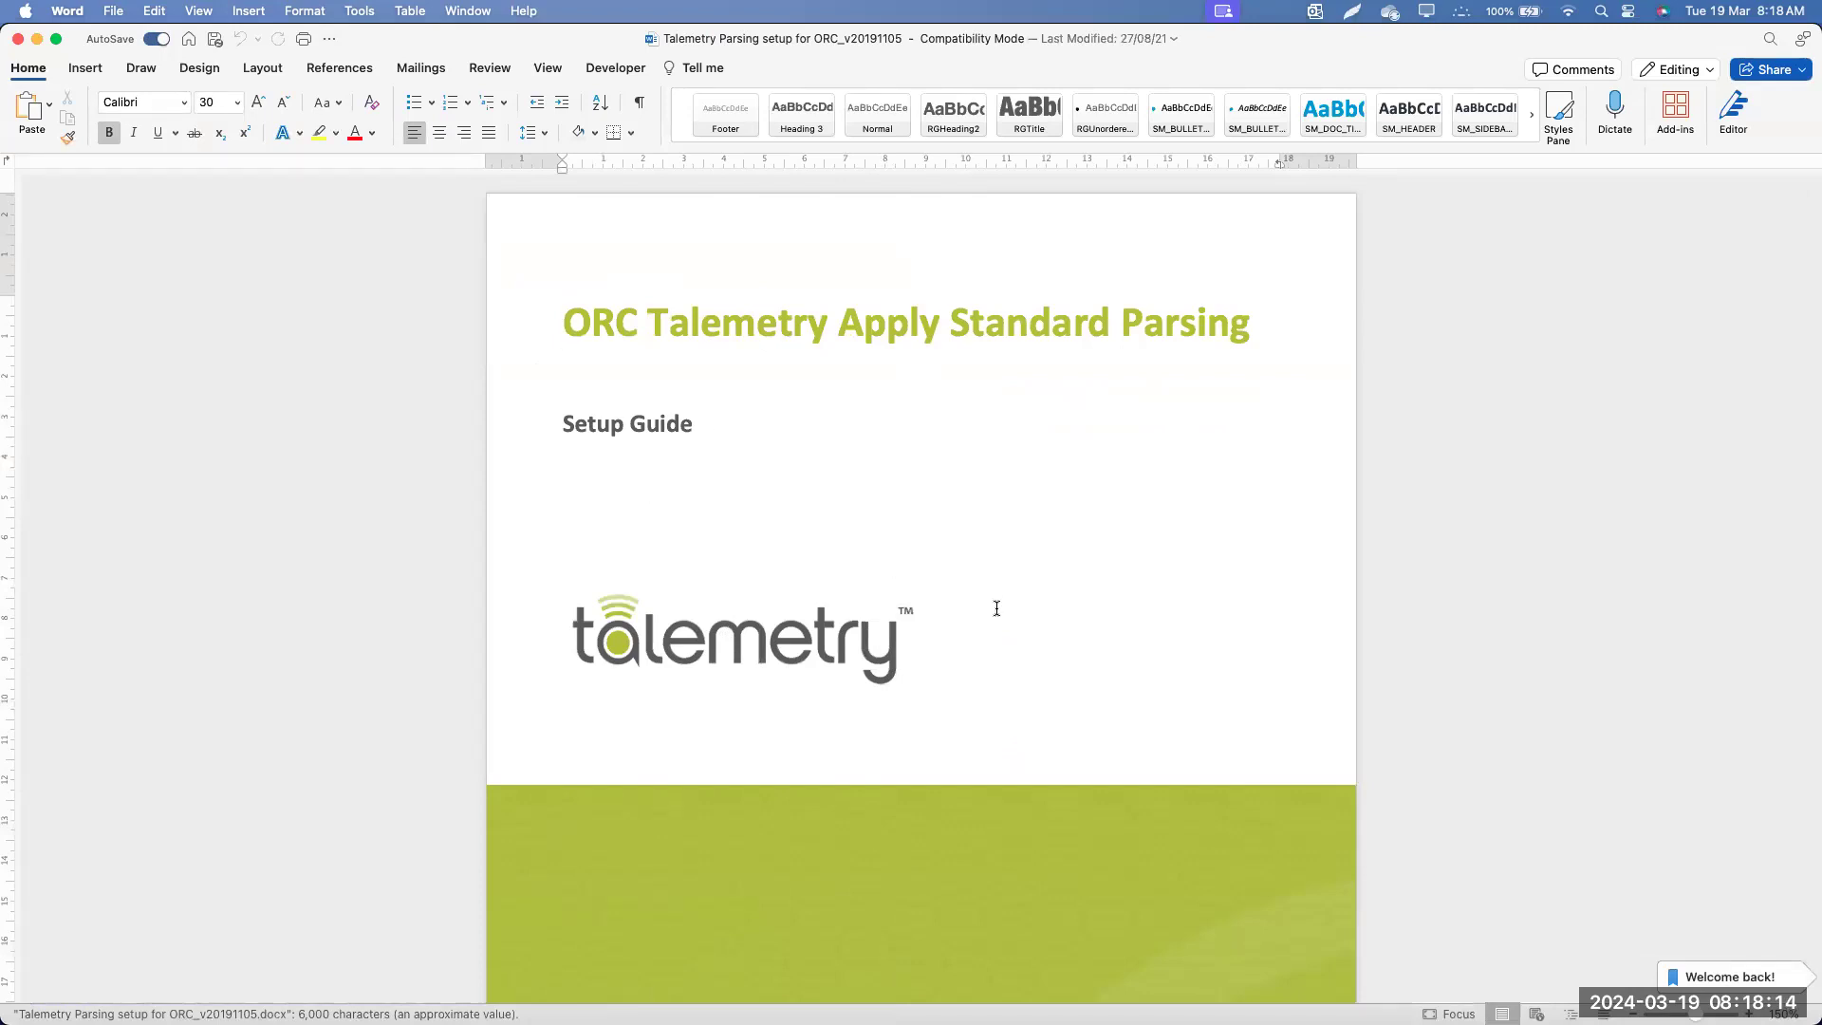
scroll(996, 609, "down", 15)
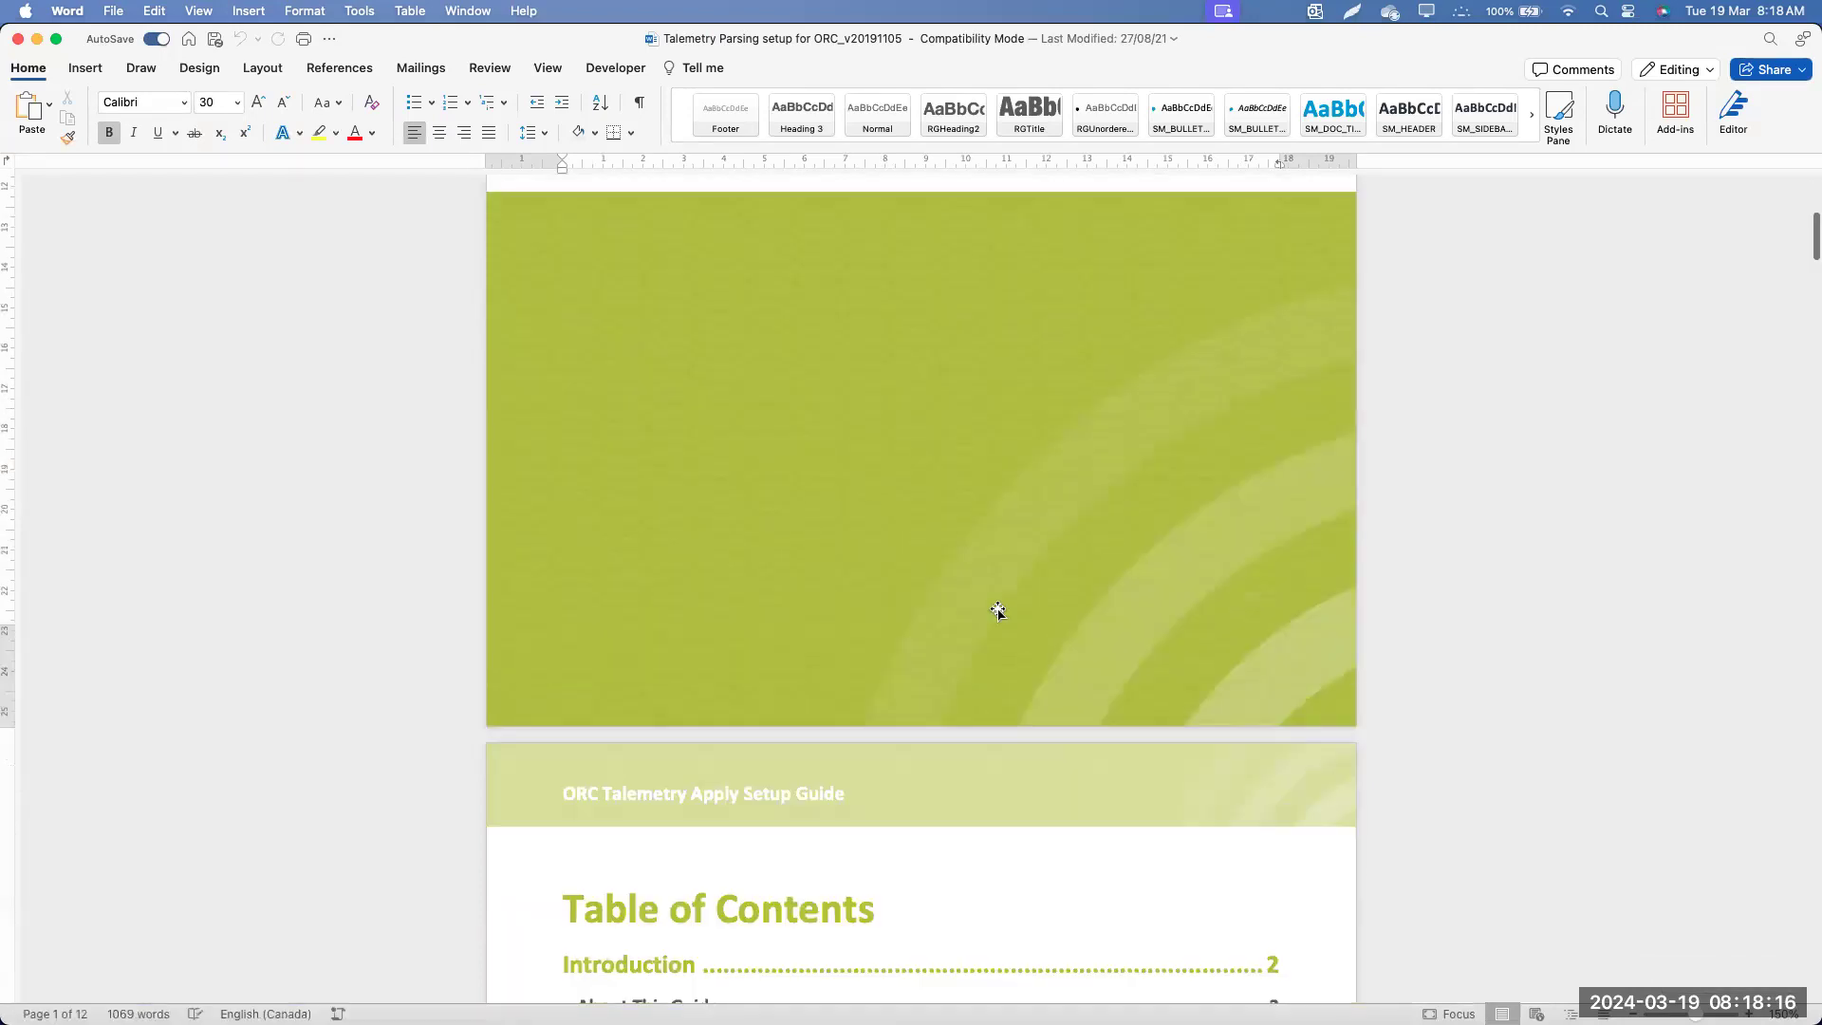
scroll(996, 608, "down", 20)
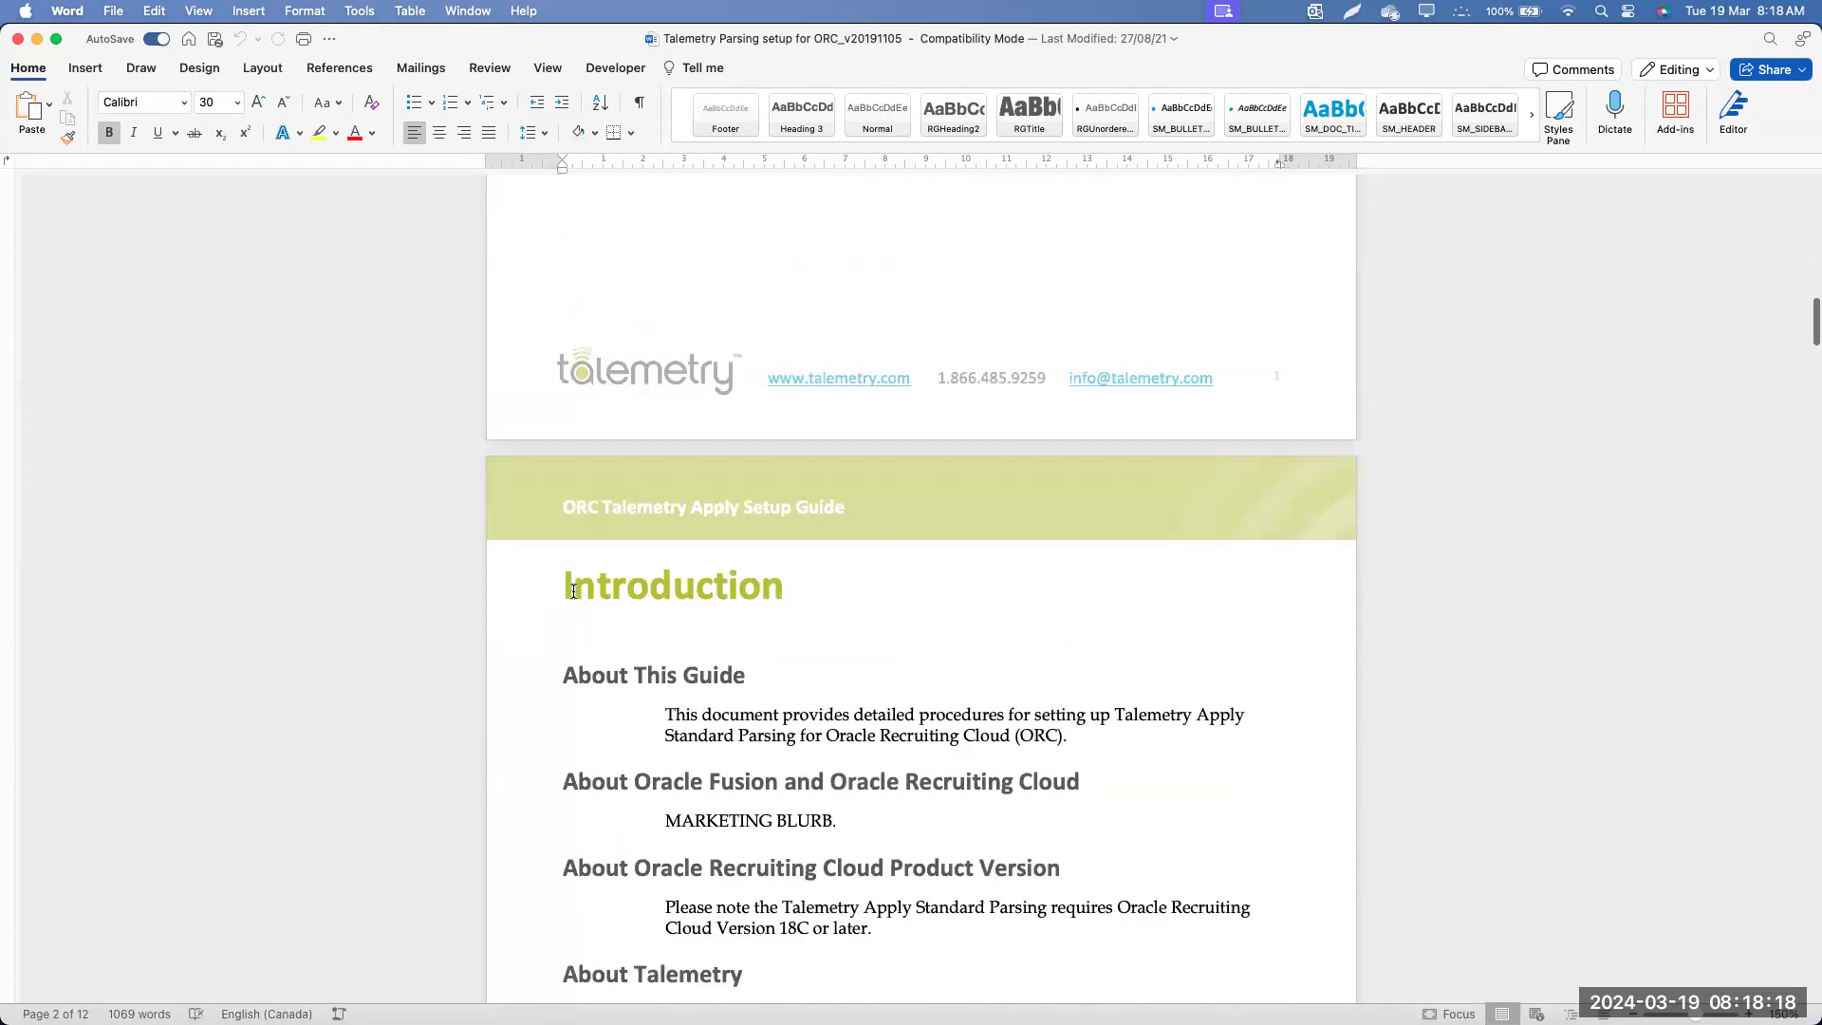
scroll(577, 593, "down", 15)
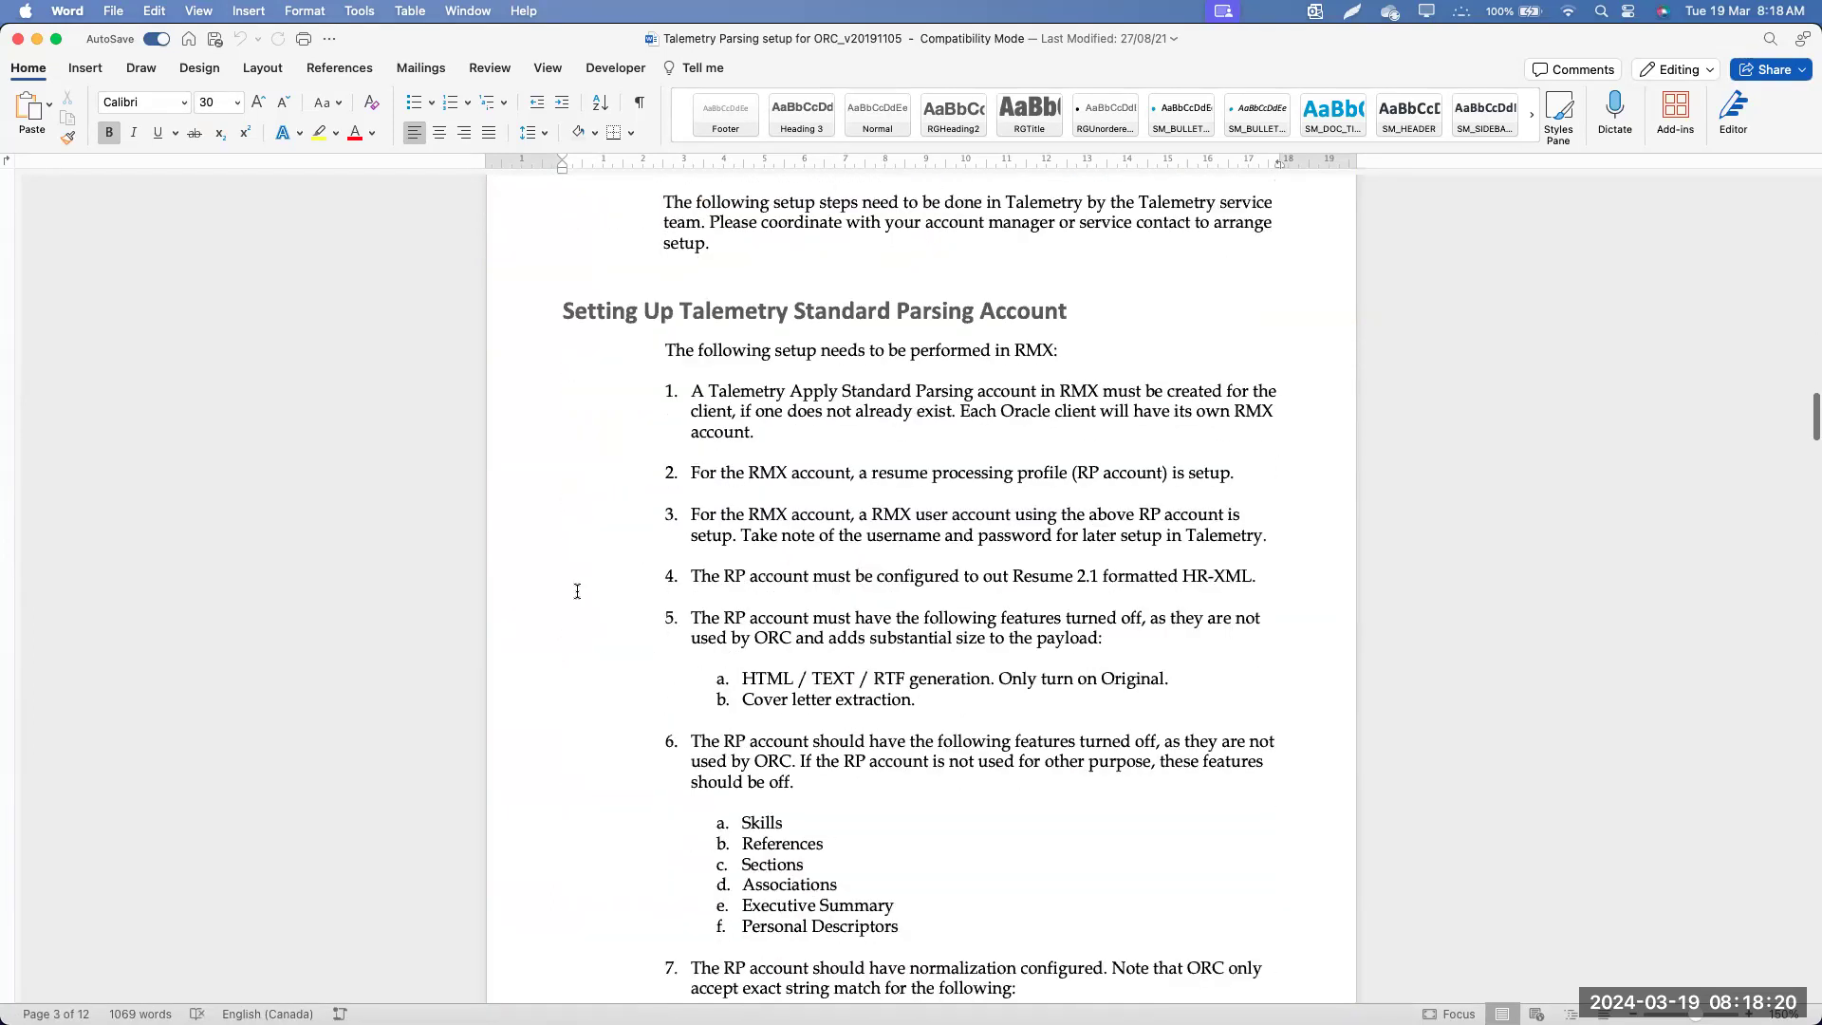
scroll(588, 578, "down", 20)
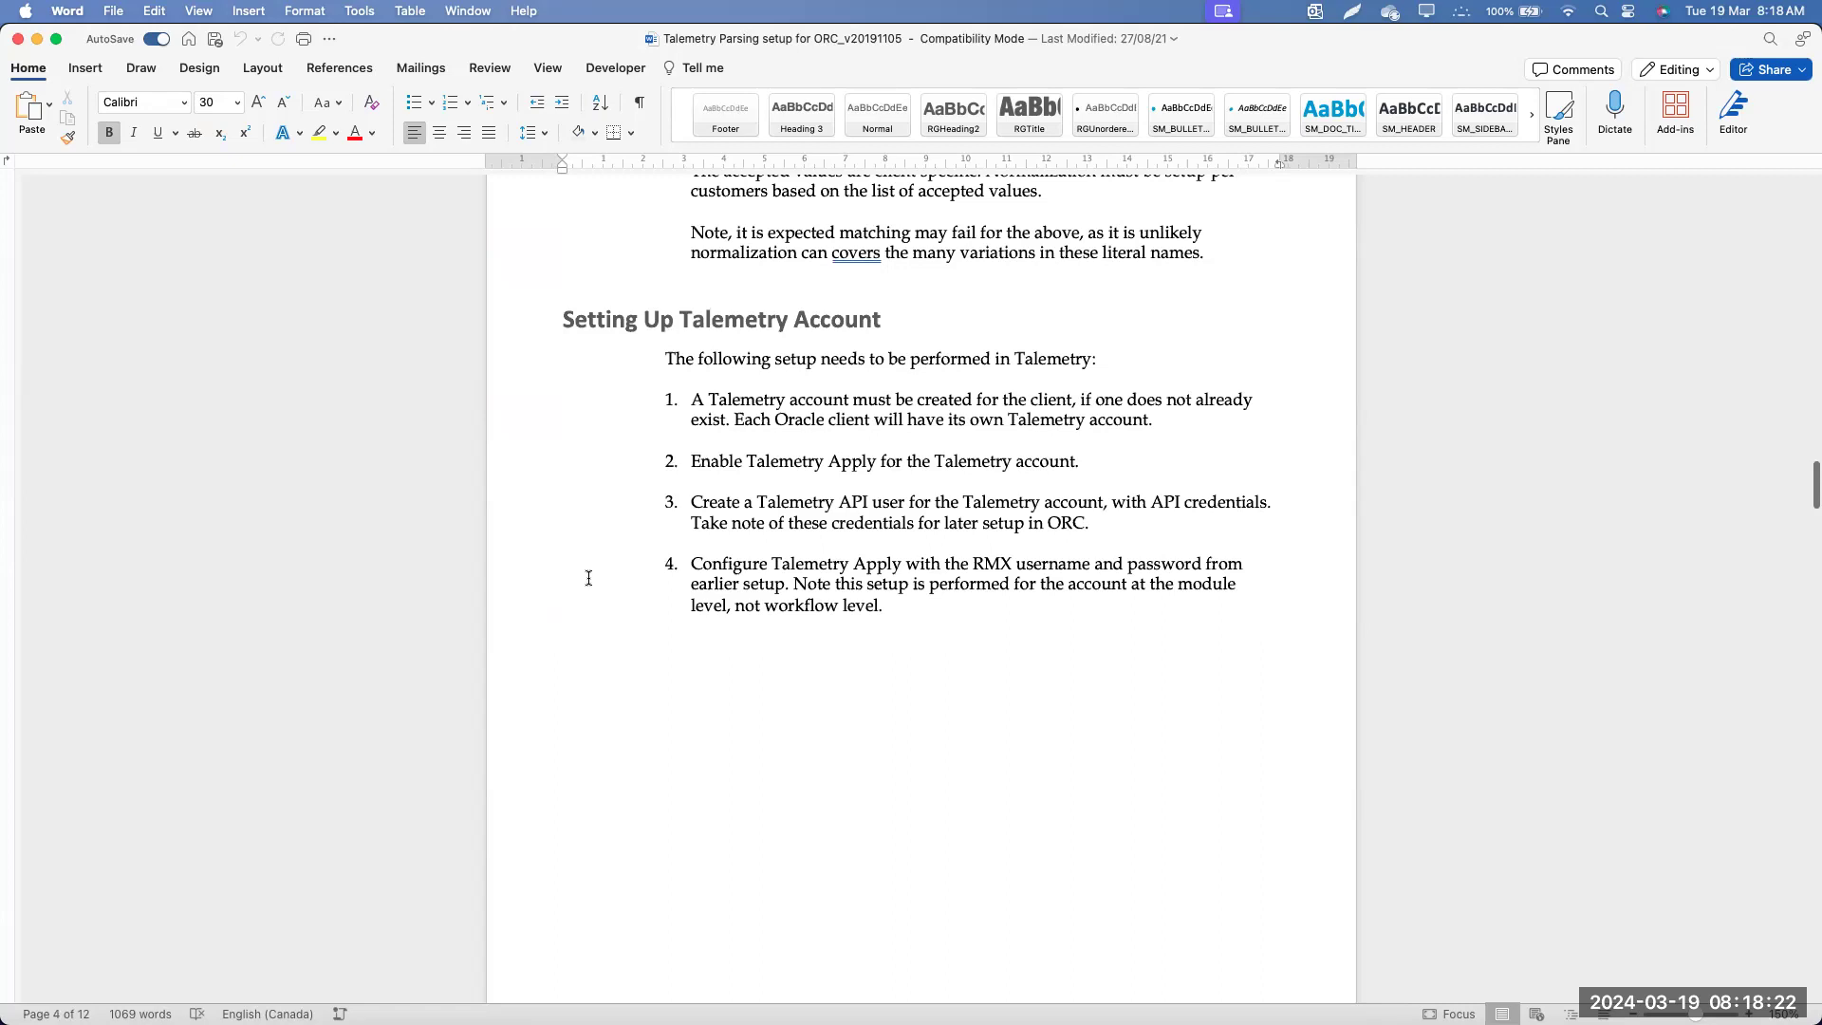
Read the guide's sections on getting the configuration package and enabling the recruiting category, through the ZIP upload instructions
scroll(588, 577, "down", 5)
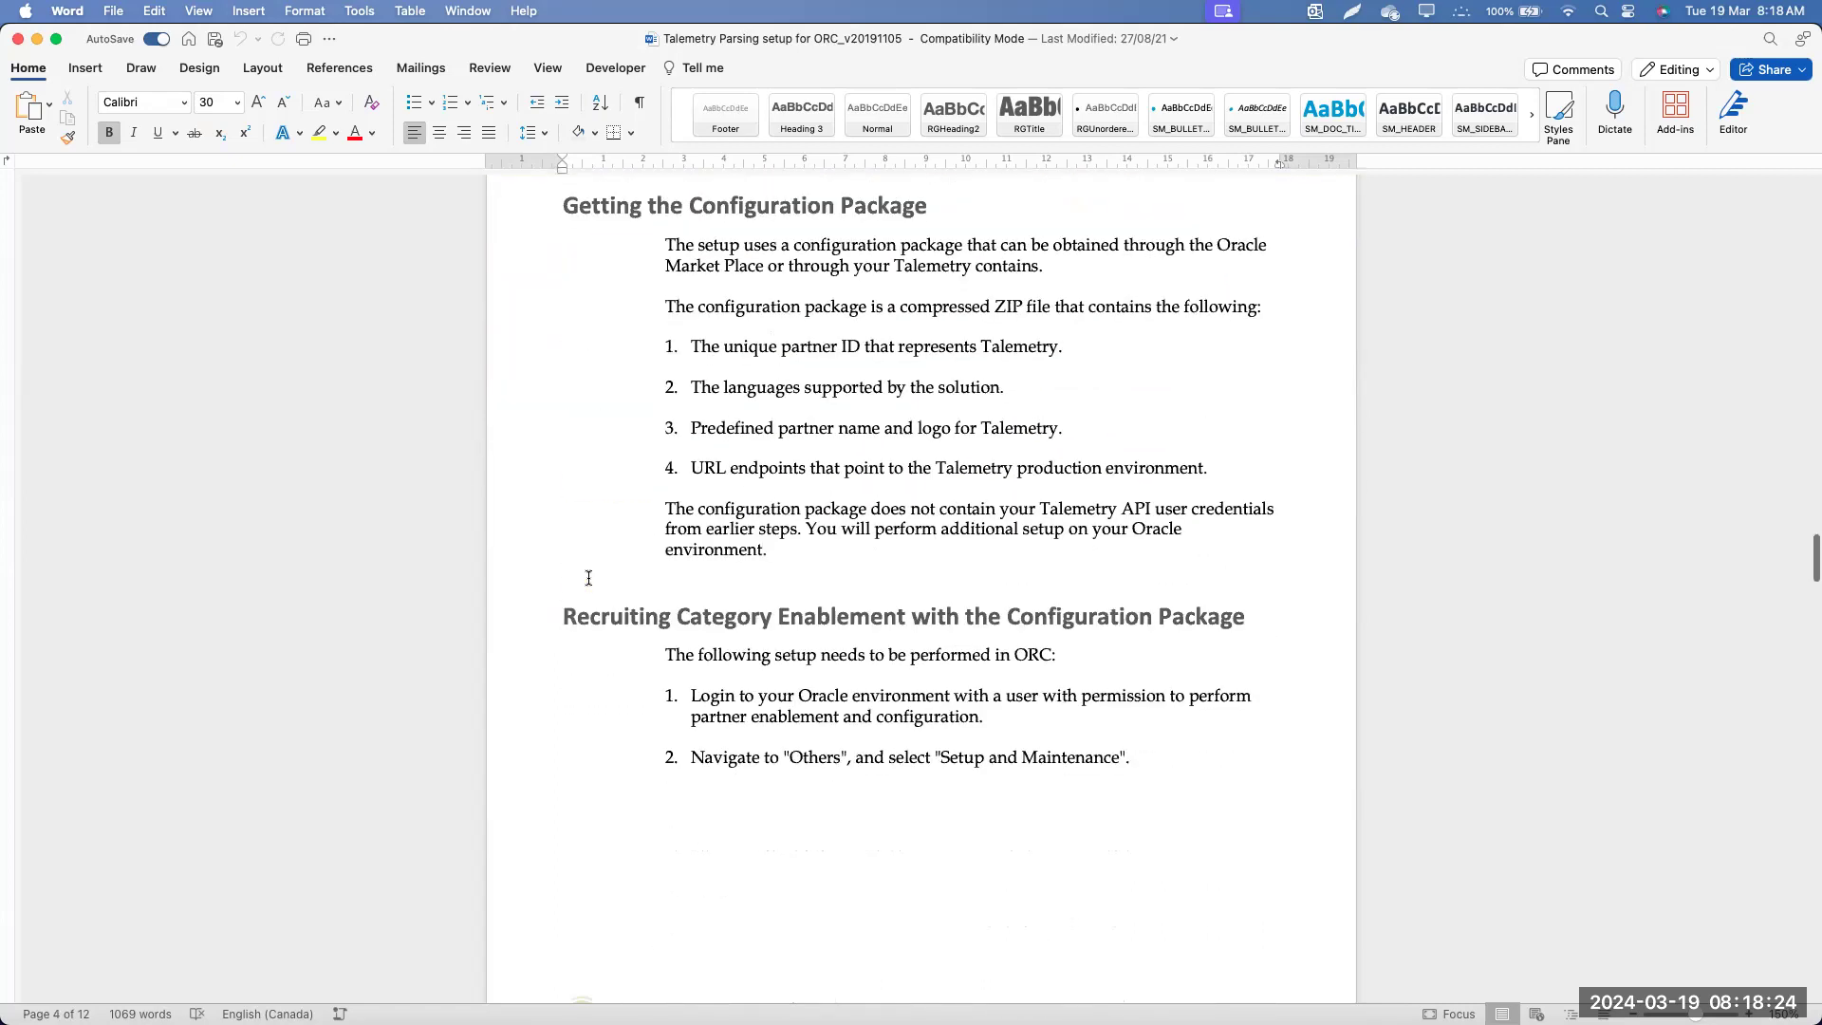
scroll(847, 525, "up", 3)
scroll(835, 531, "down", 20)
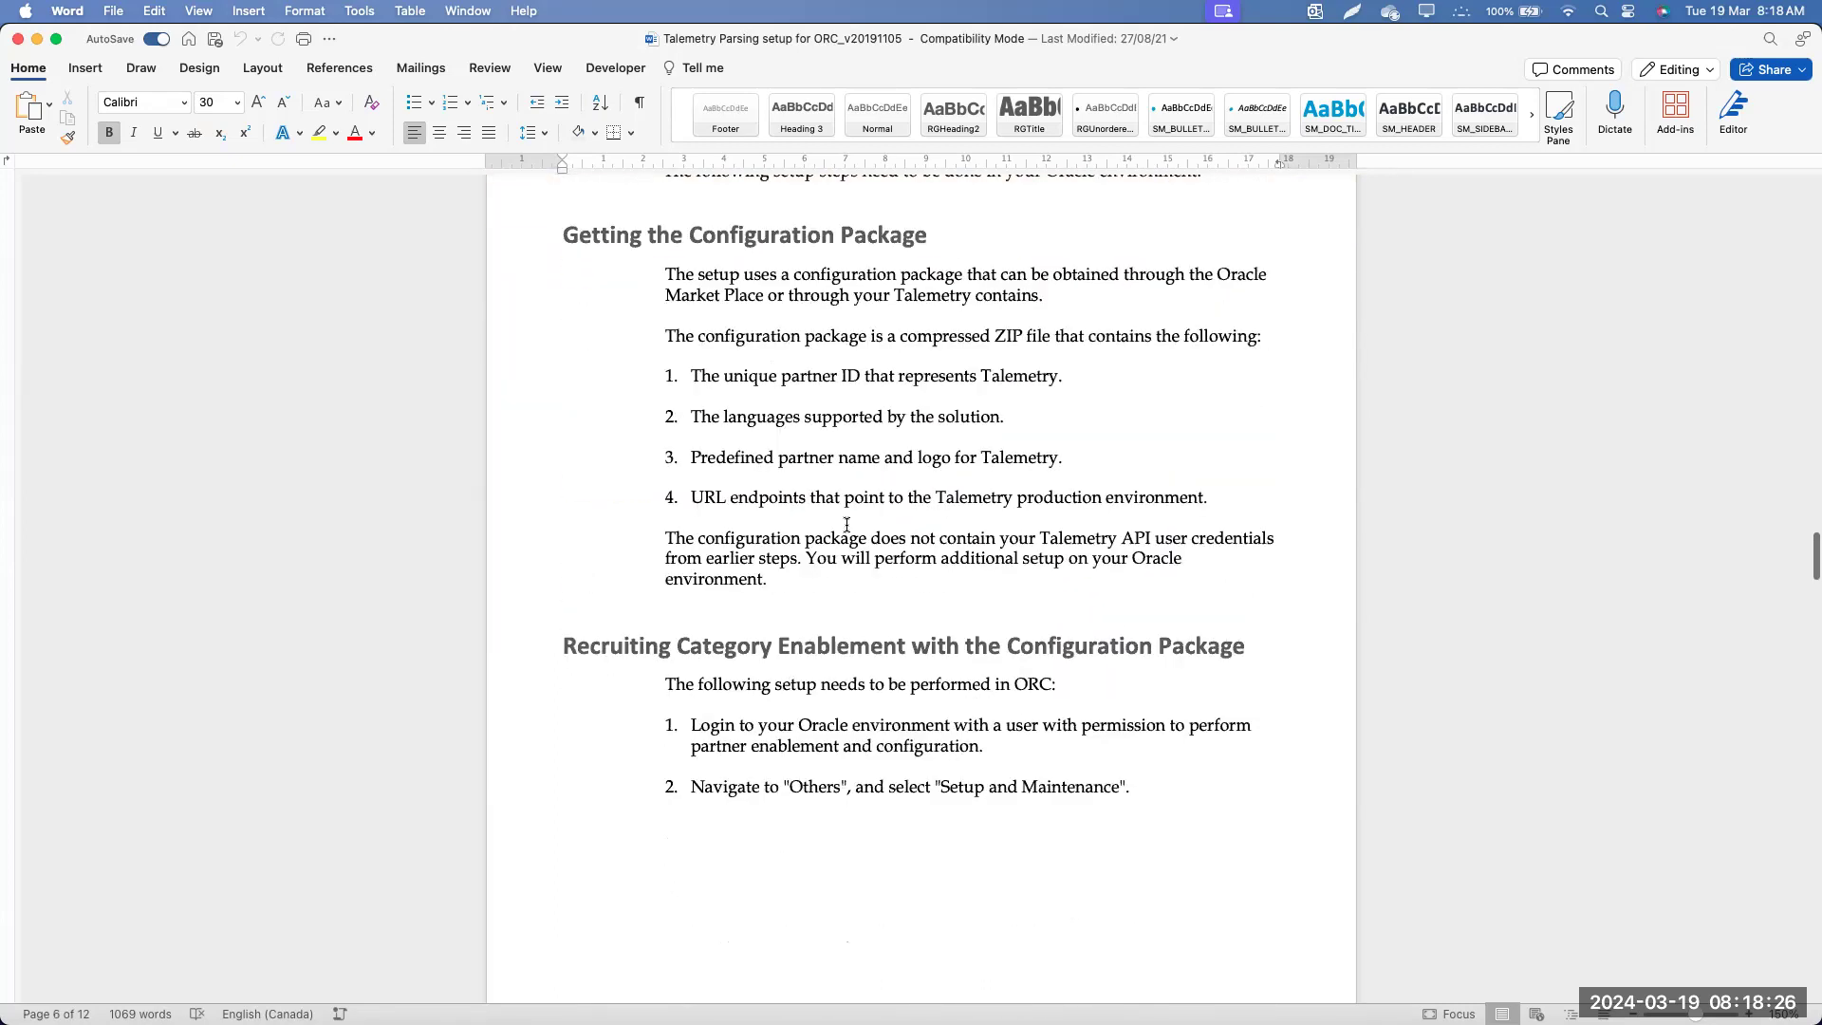
scroll(610, 650, "down", 9)
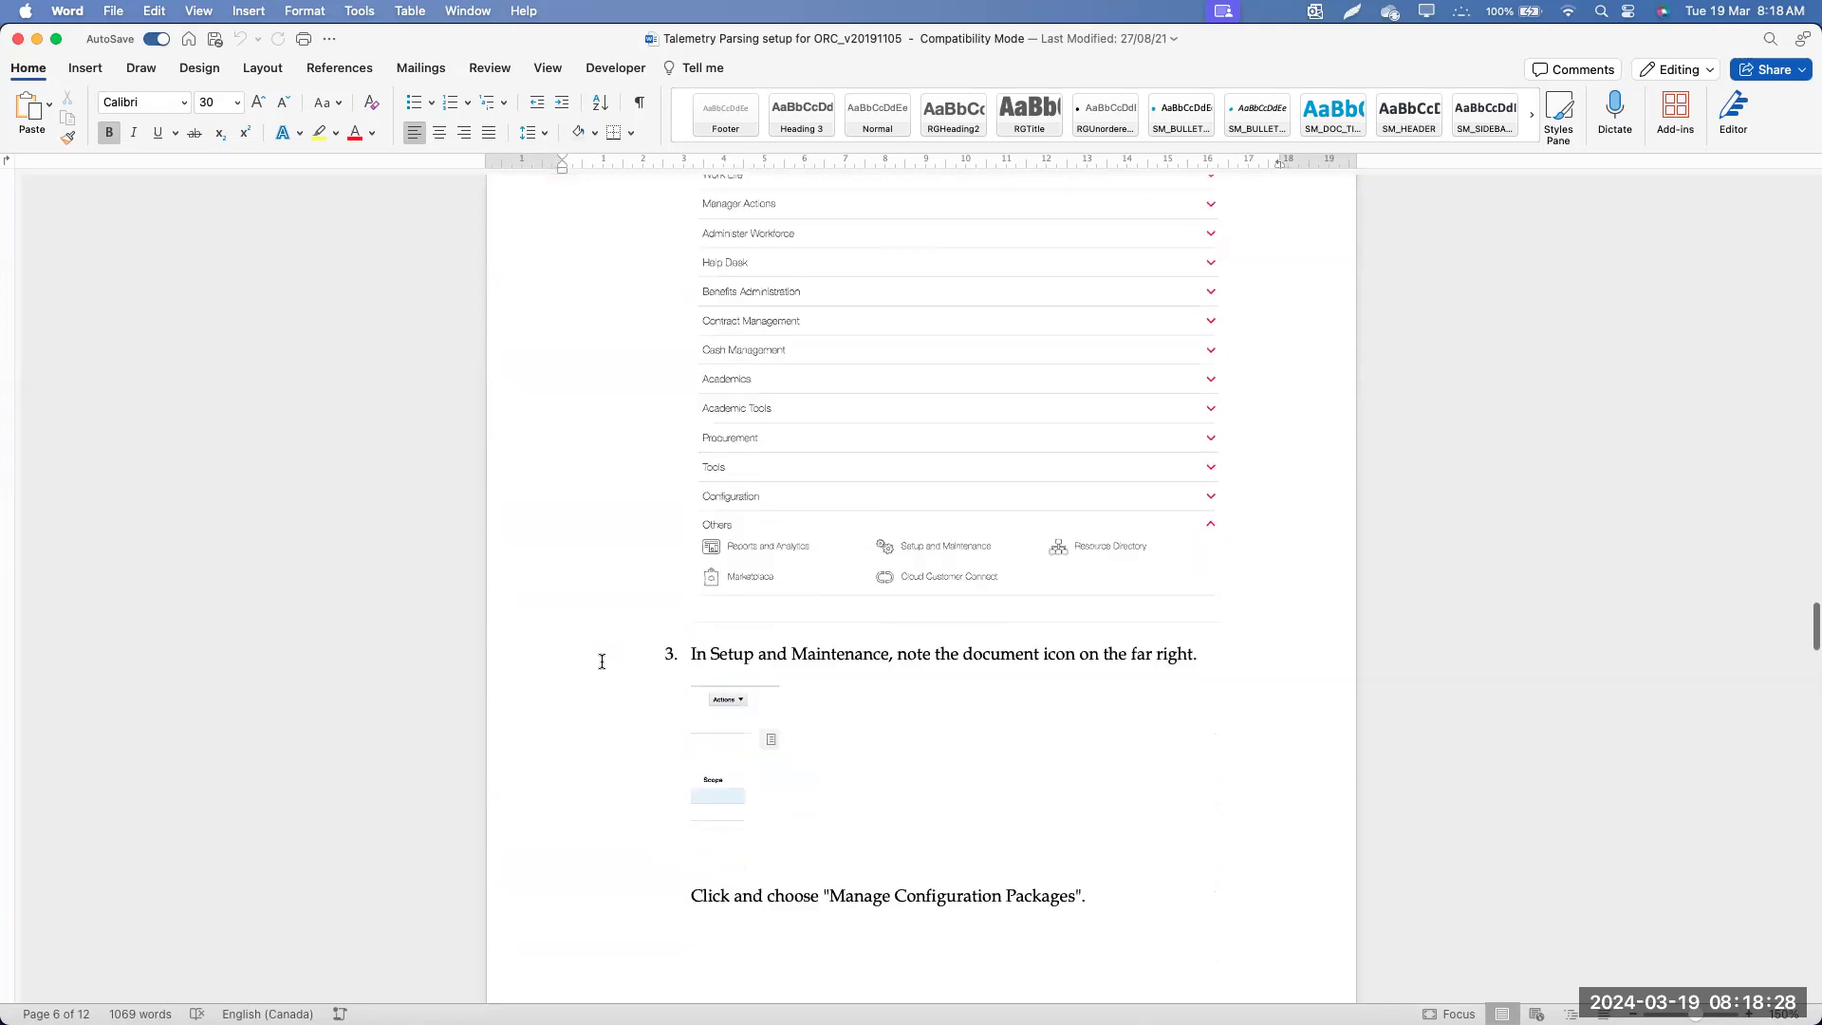
scroll(573, 644, "down", 10)
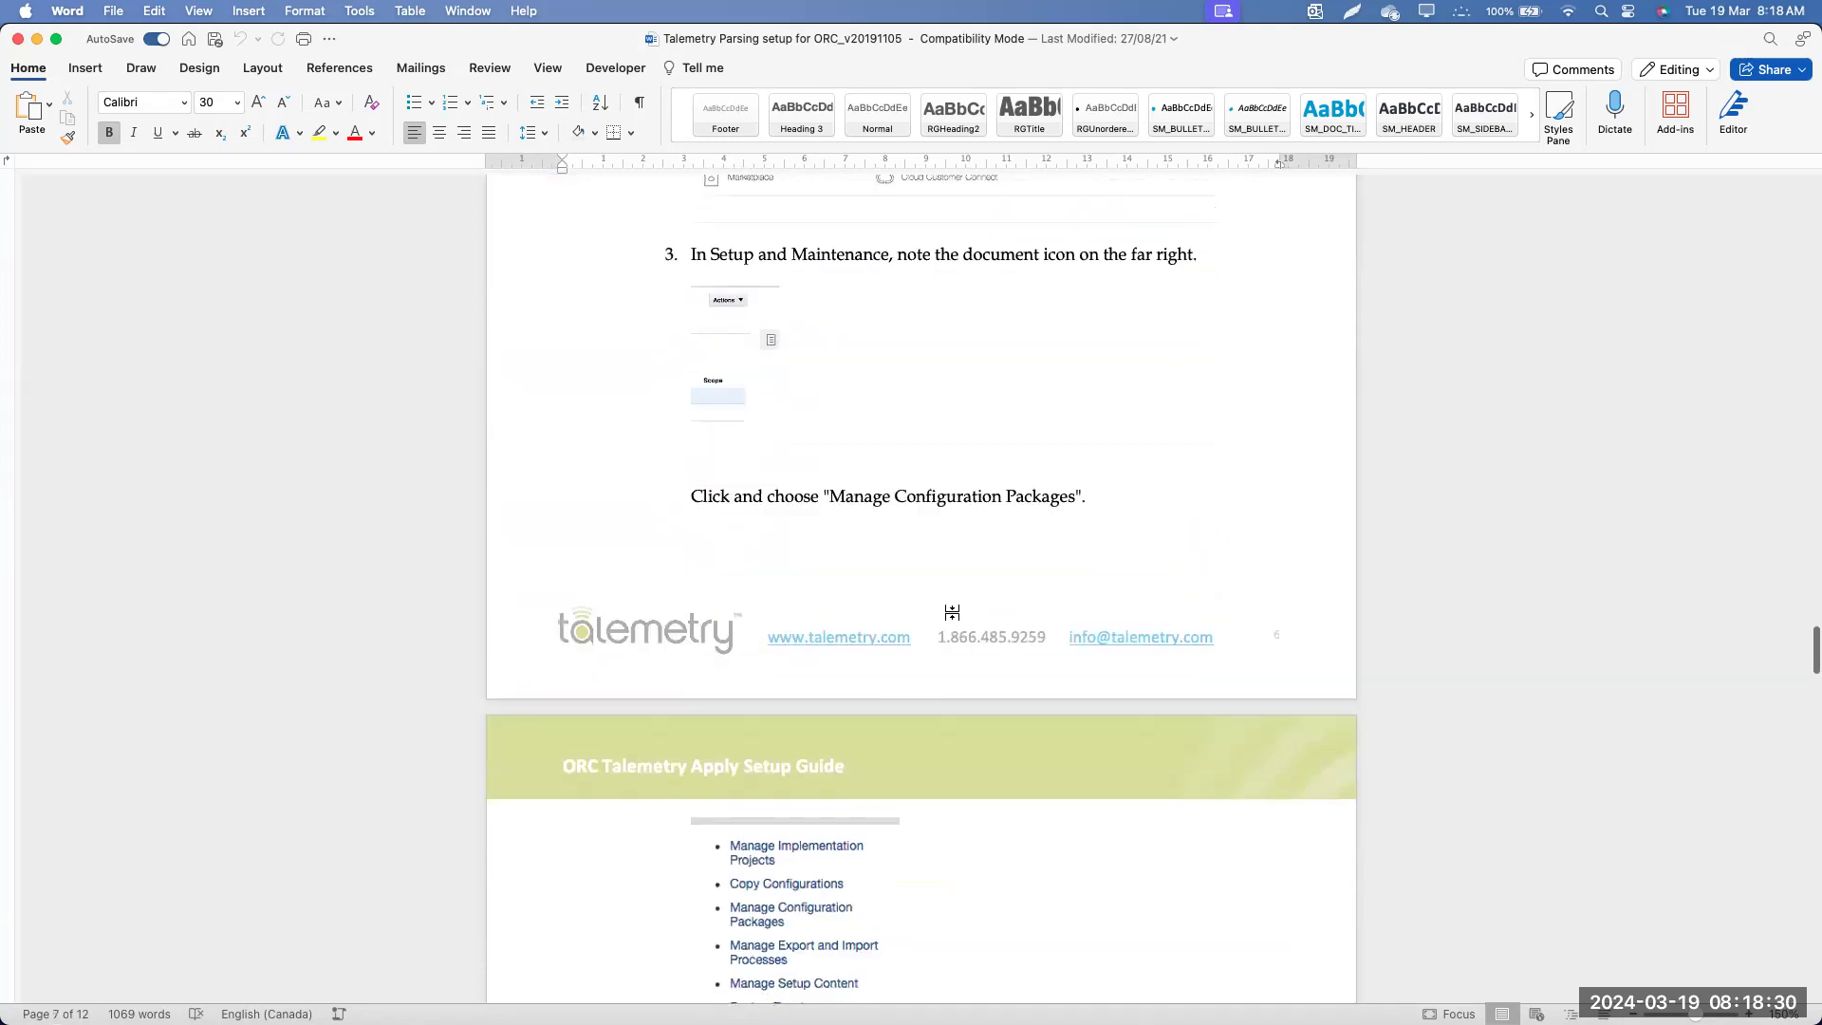
scroll(783, 361, "down", 3)
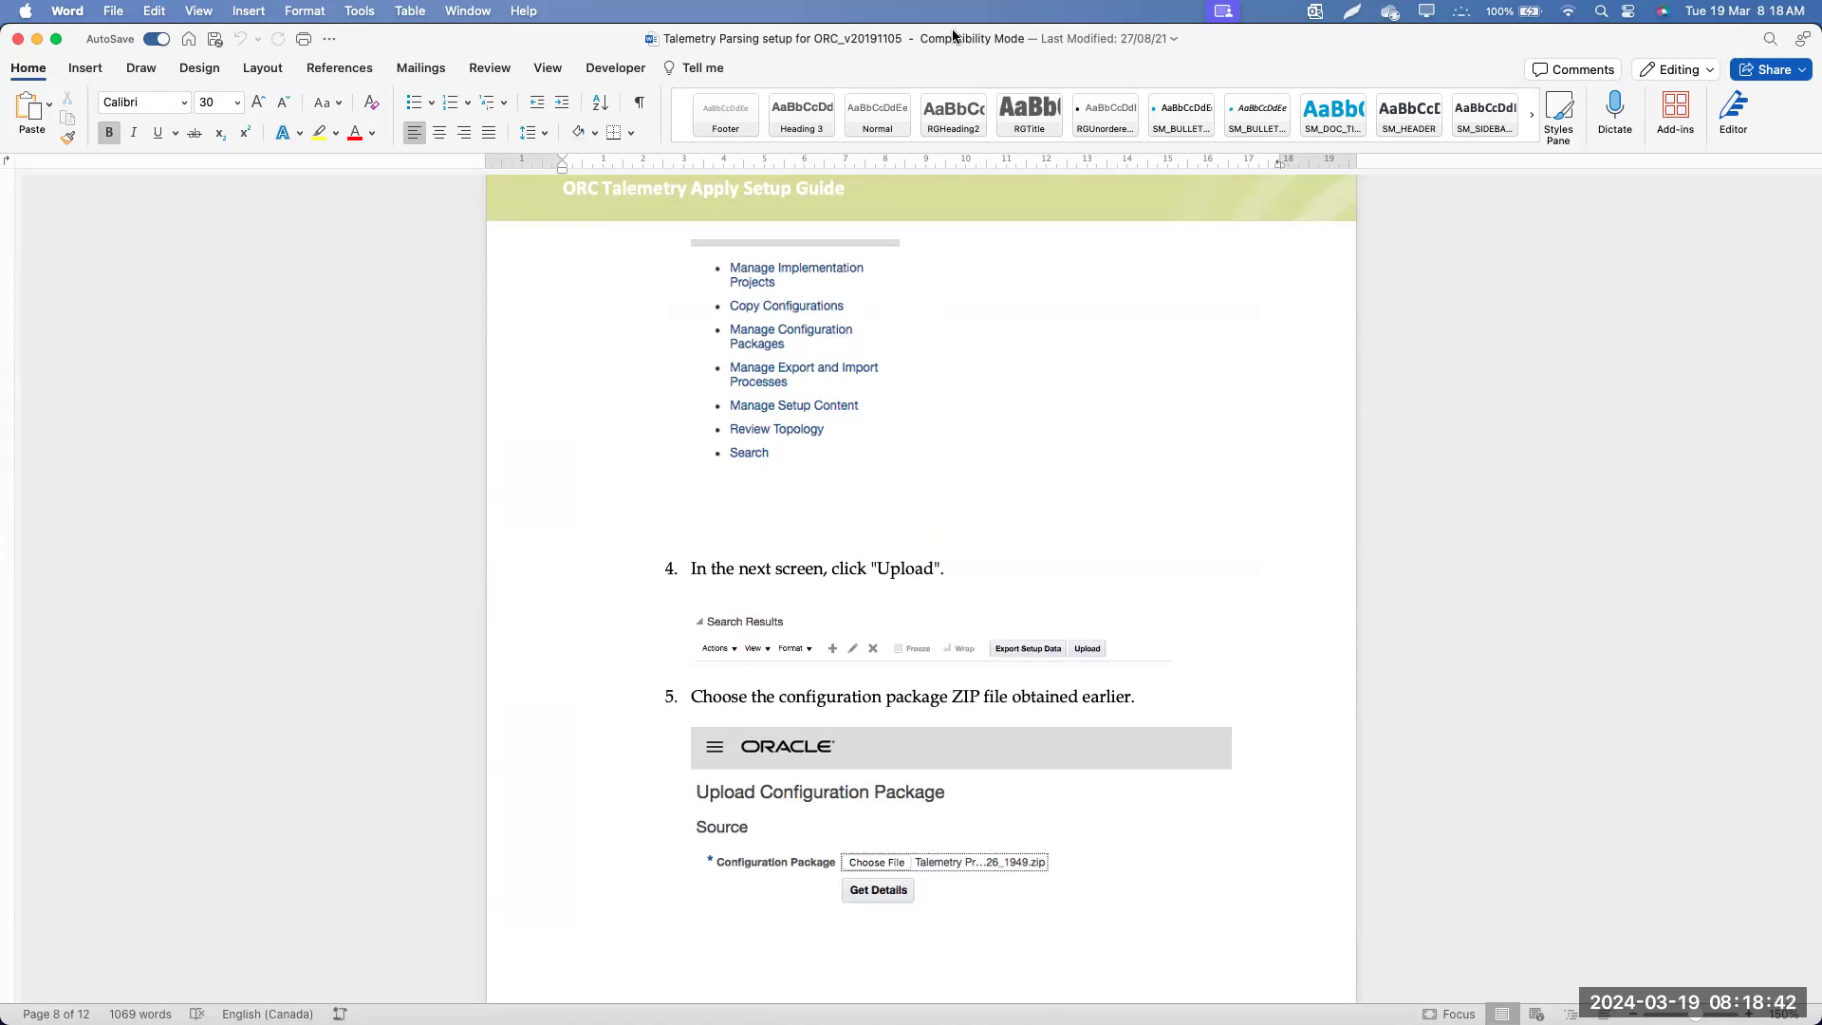
Switch to Finder, select the Talemetry Profile Import_1_20180626_1949.zip package in the Integration folder, and return to the Word guide
key("super+Tab")
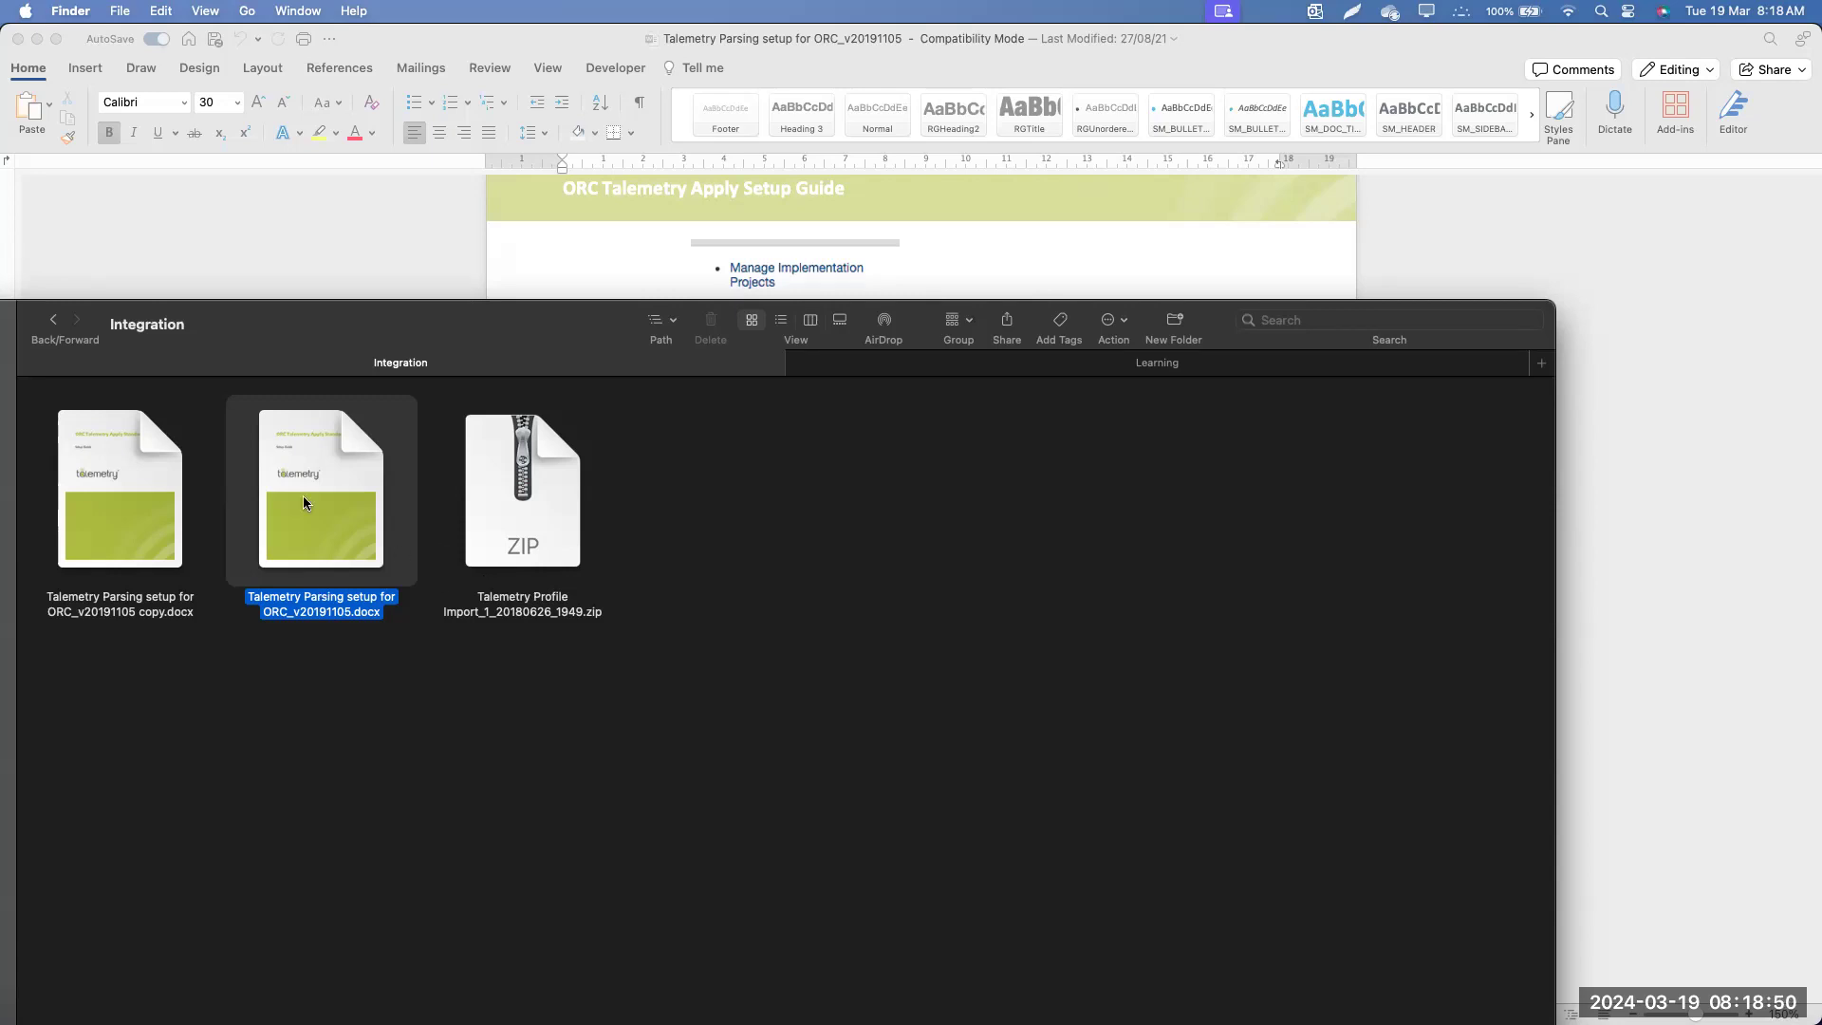
left_click(549, 563)
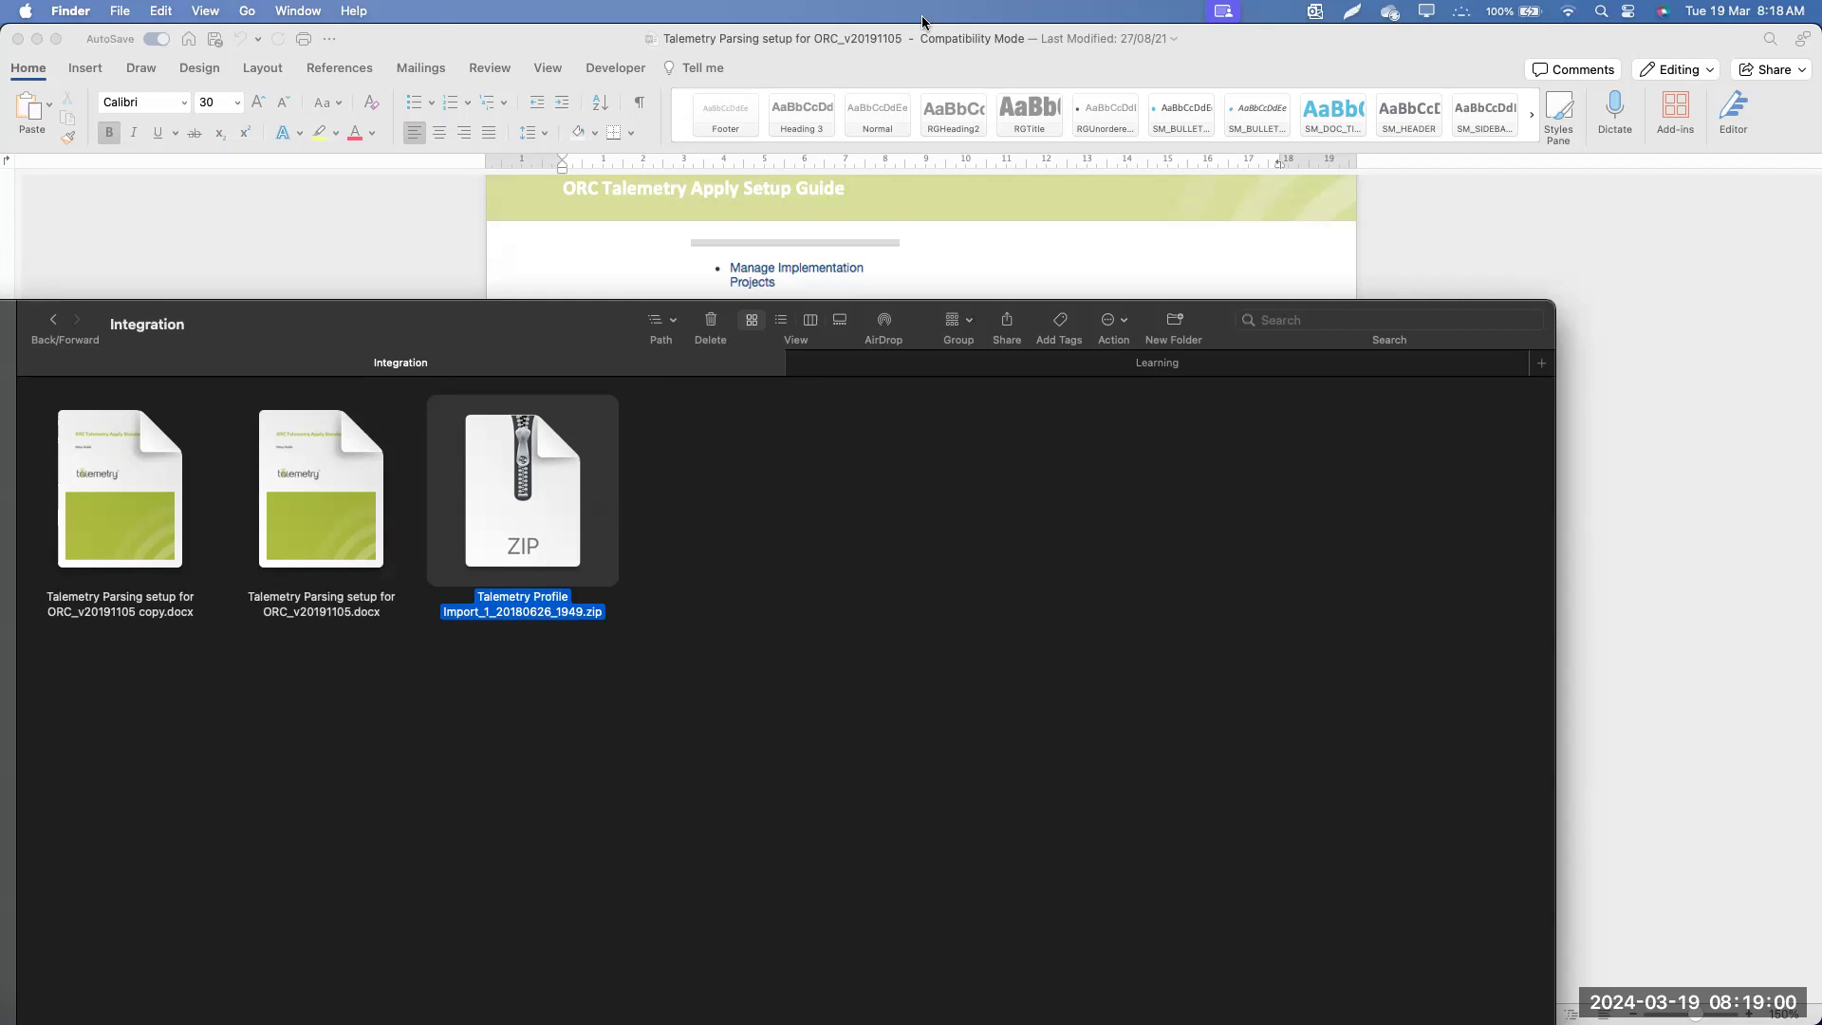
key("super+h")
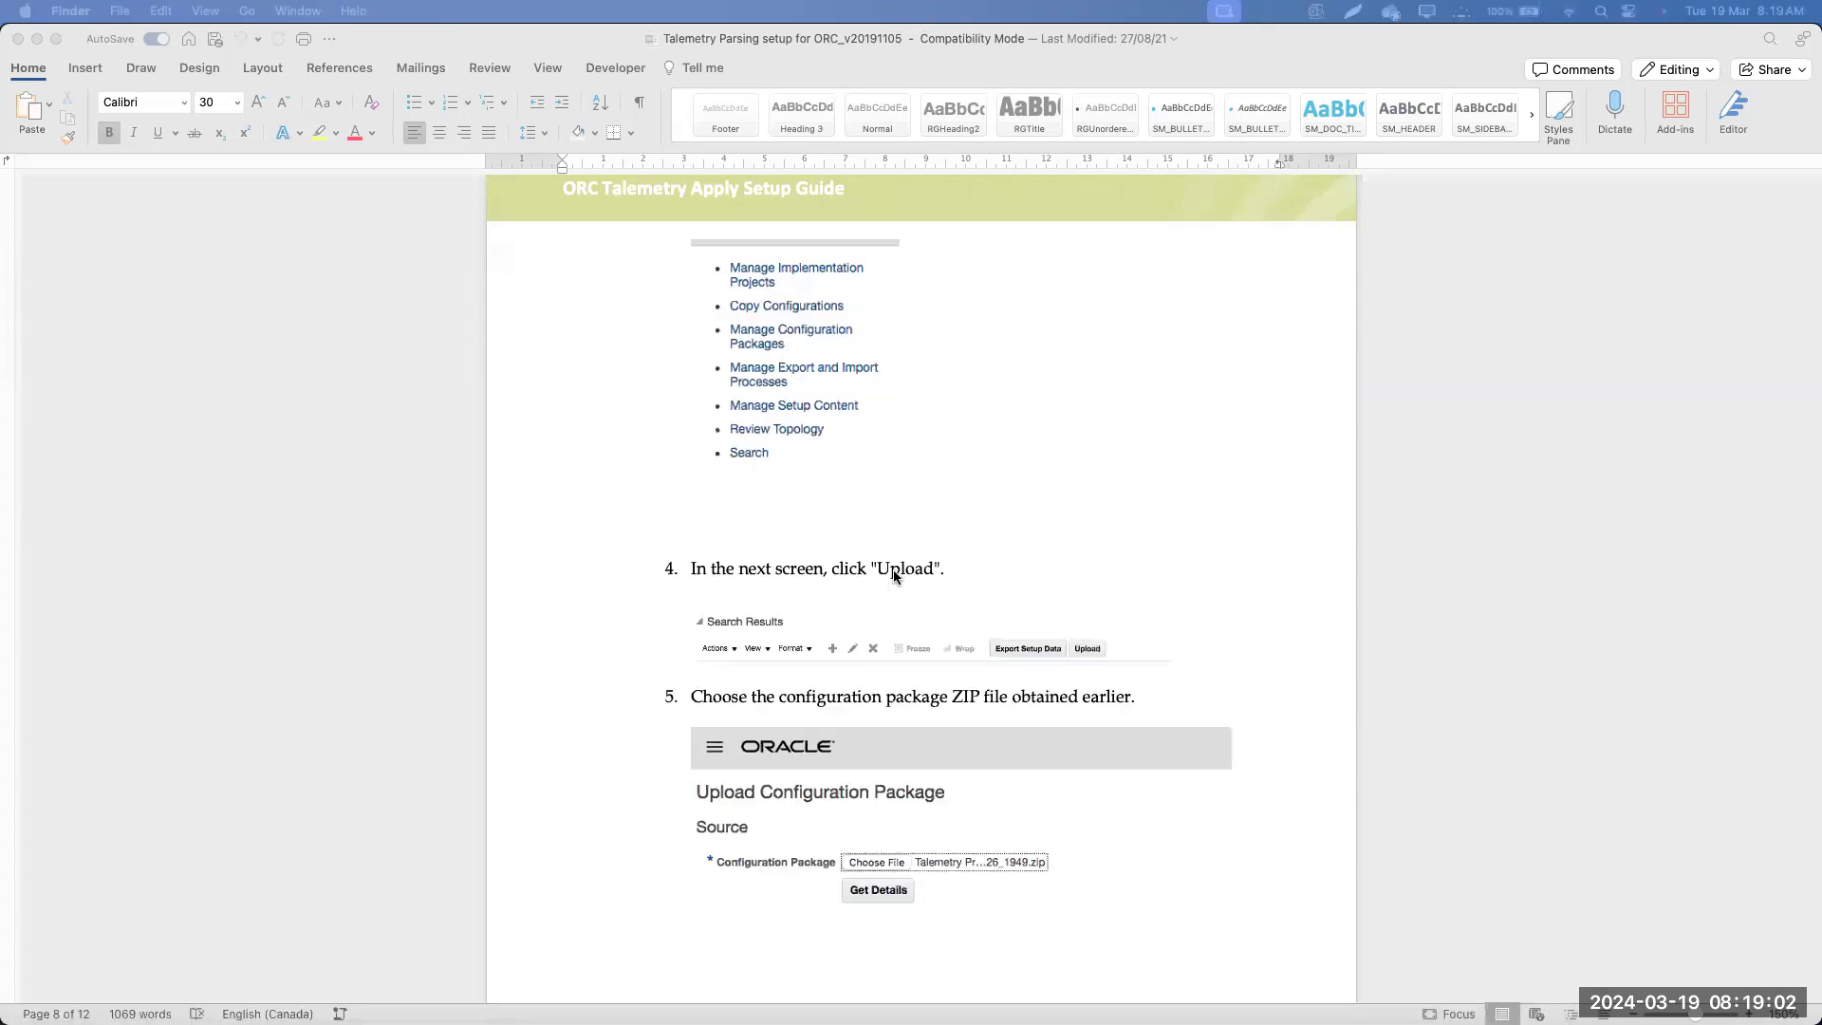
Read the rest of the setup guide, from verifying and importing the package through the Recruiting Category Provisioning and Configuration steps
scroll(1005, 647, "down", 5)
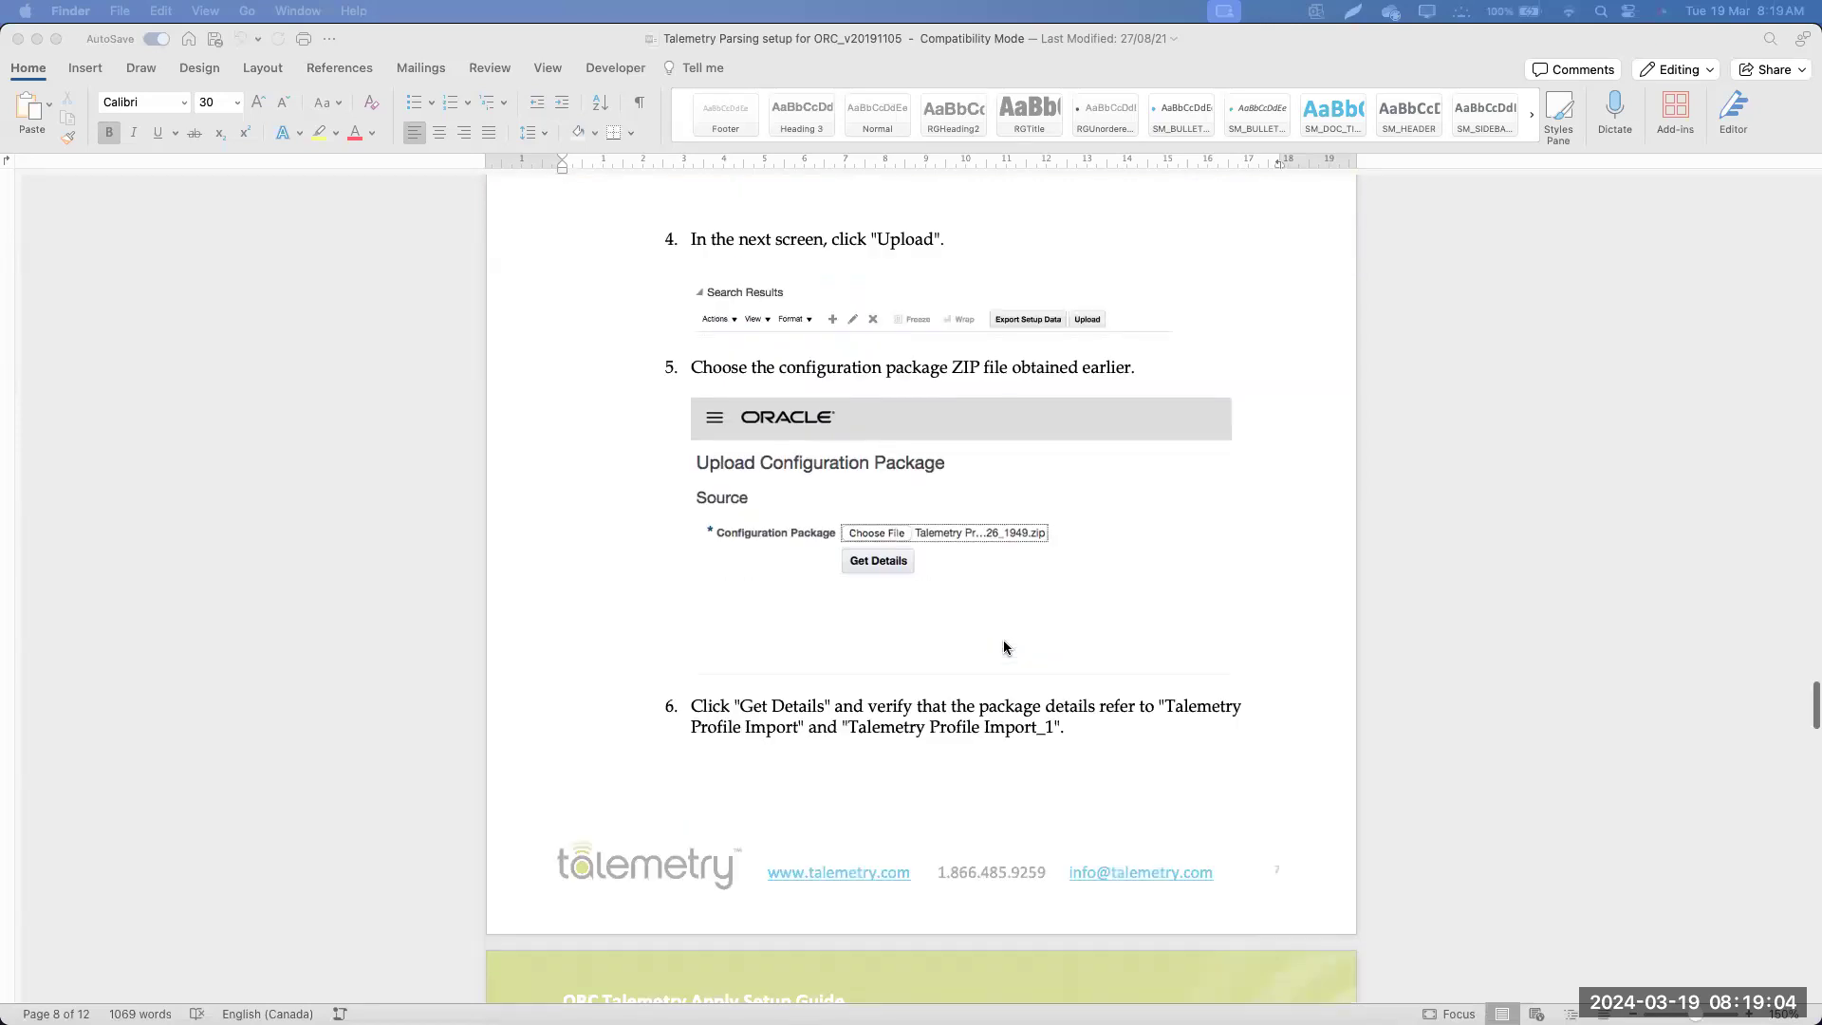
scroll(1006, 647, "down", 15)
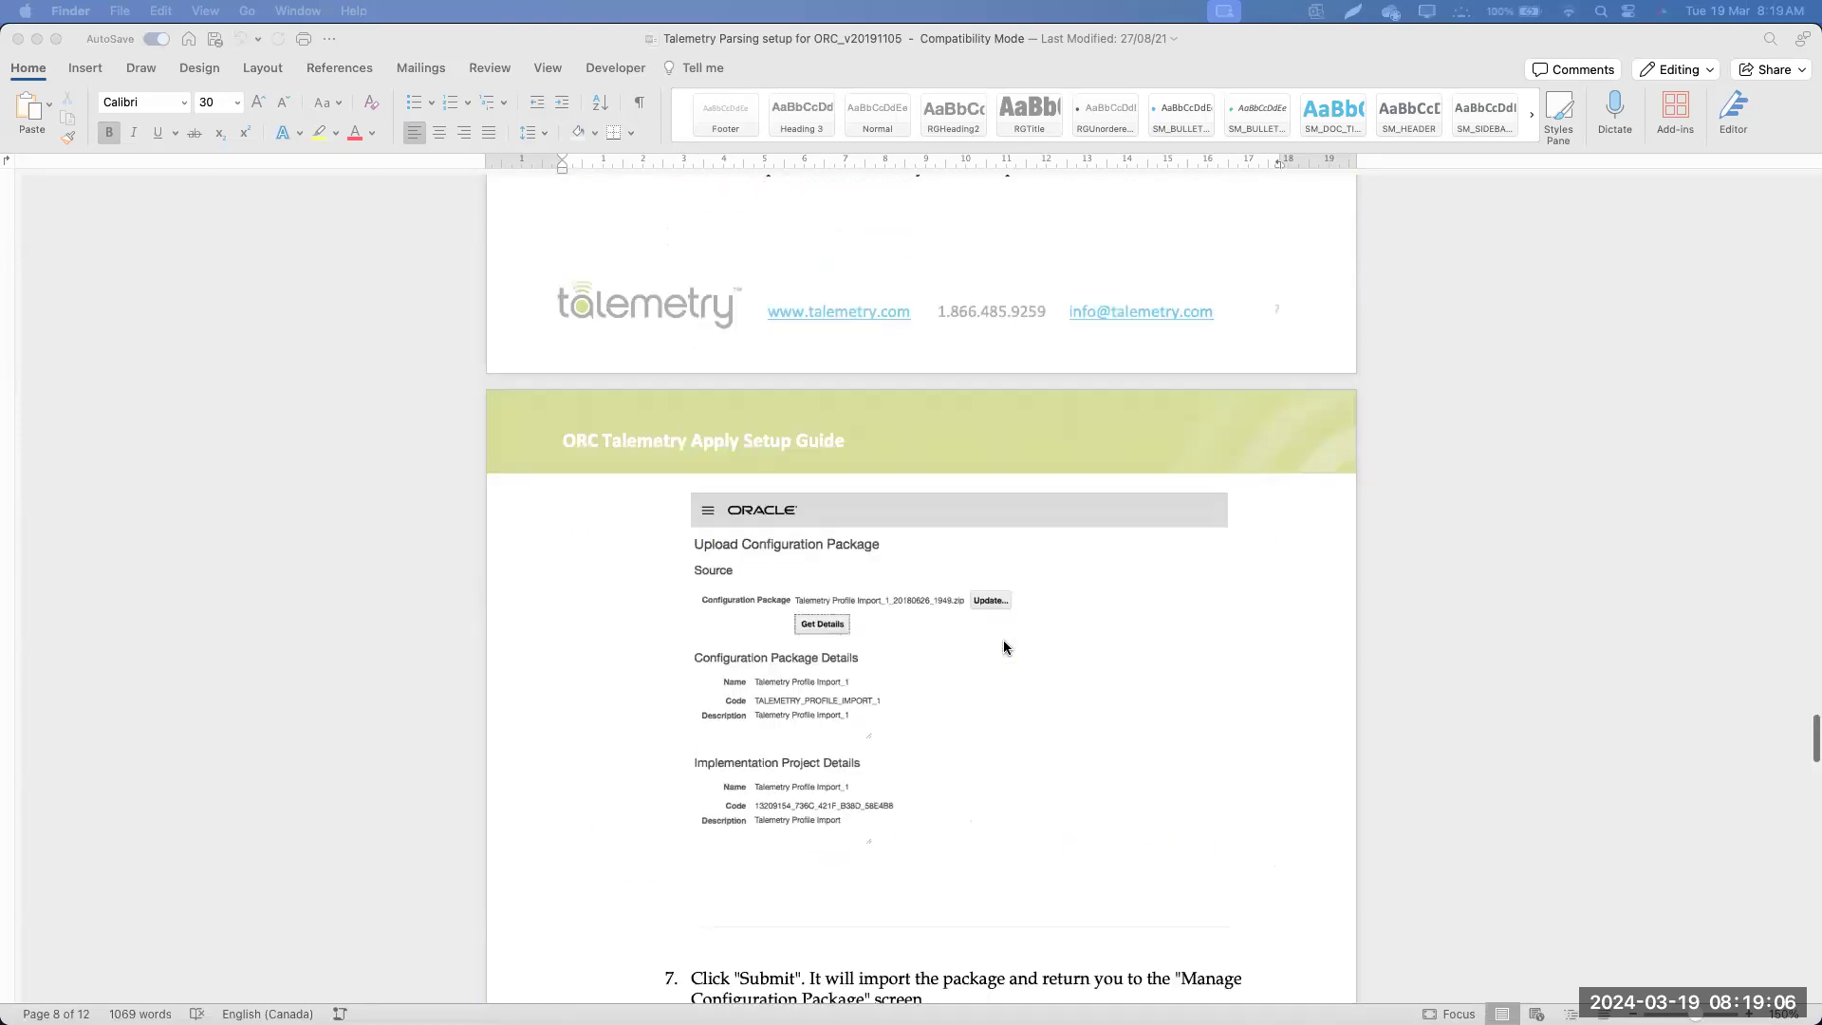
scroll(1004, 647, "down", 20)
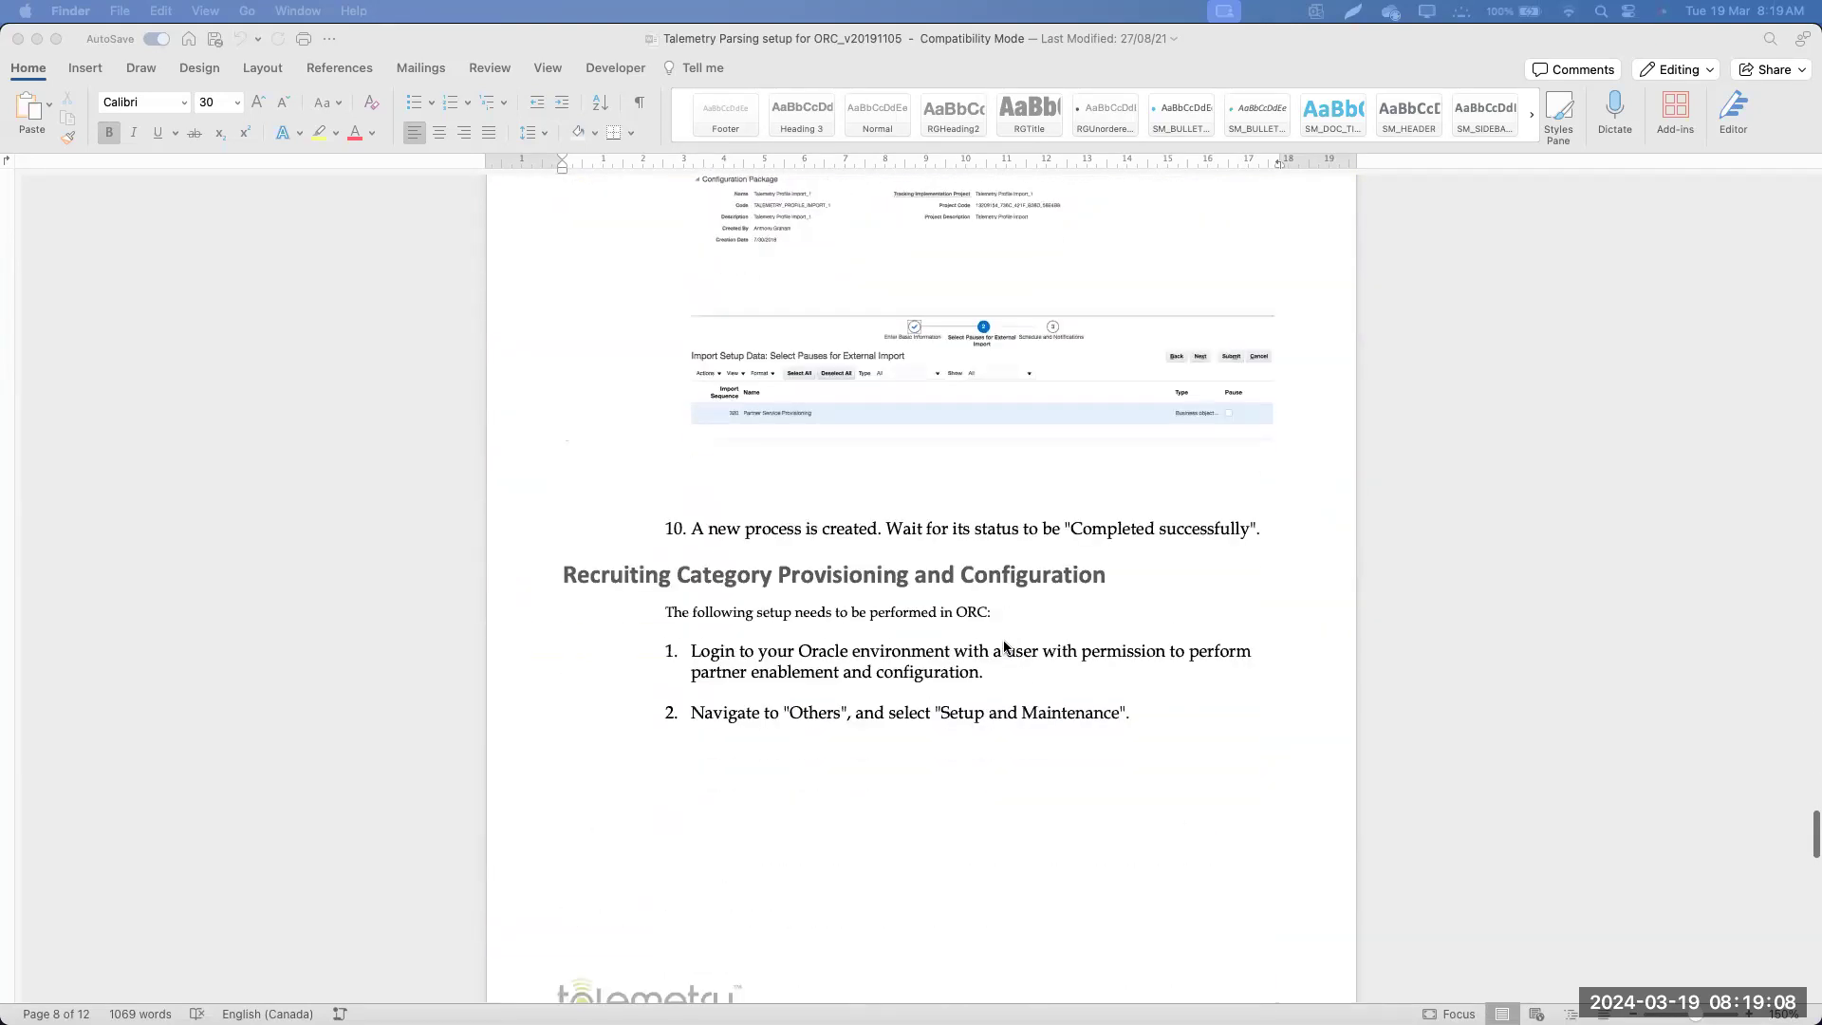
scroll(1004, 639, "down", 20)
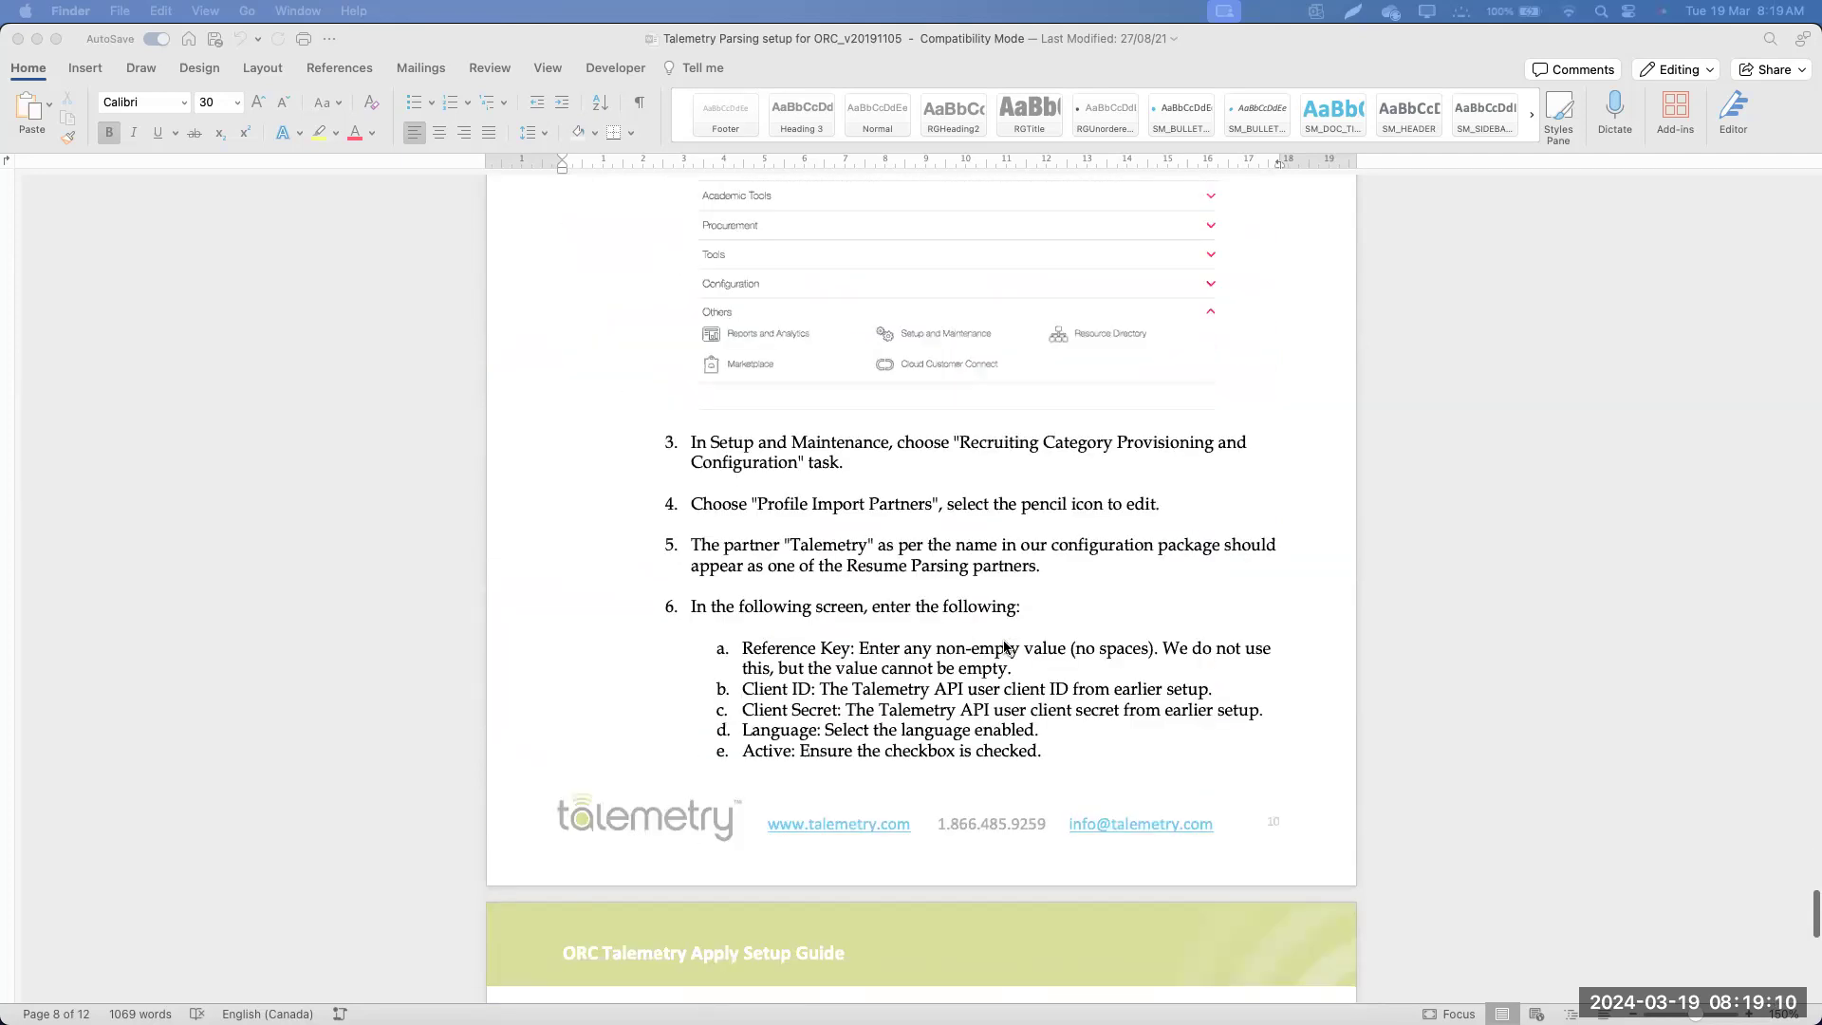
key("ctrl+Up")
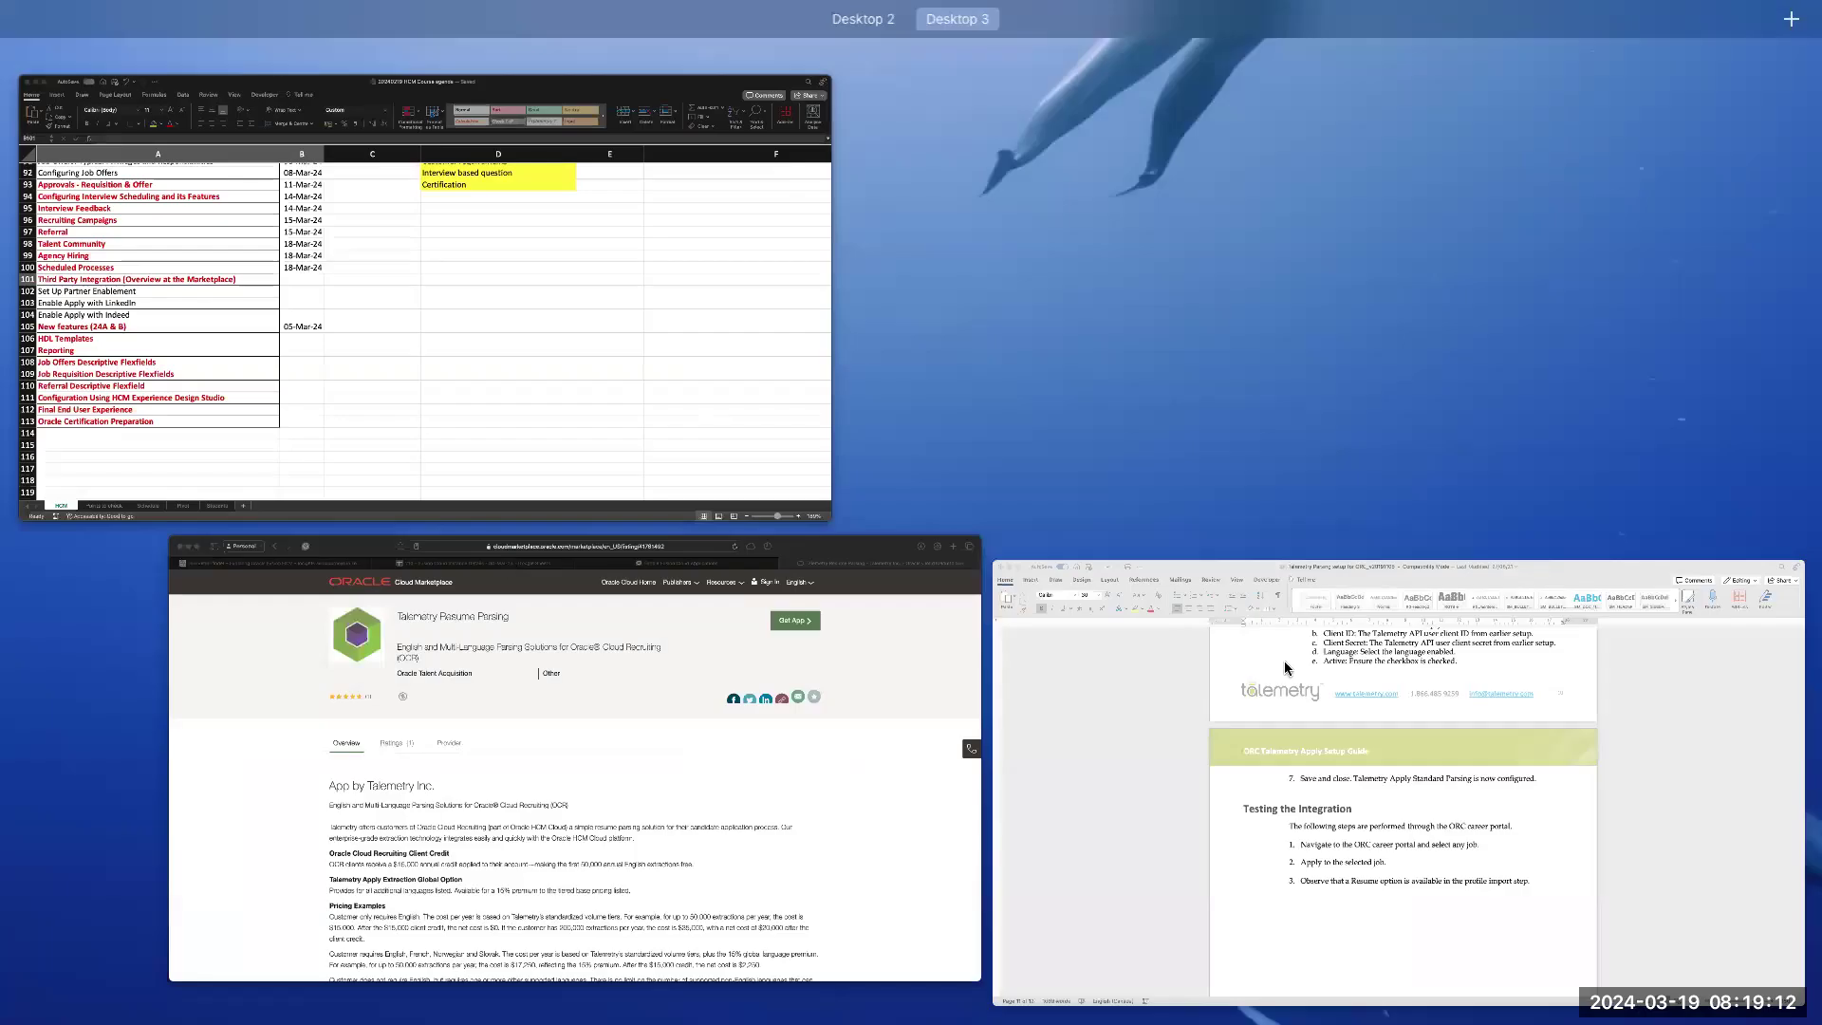
left_click(1284, 664)
scroll(918, 624, "up", 10)
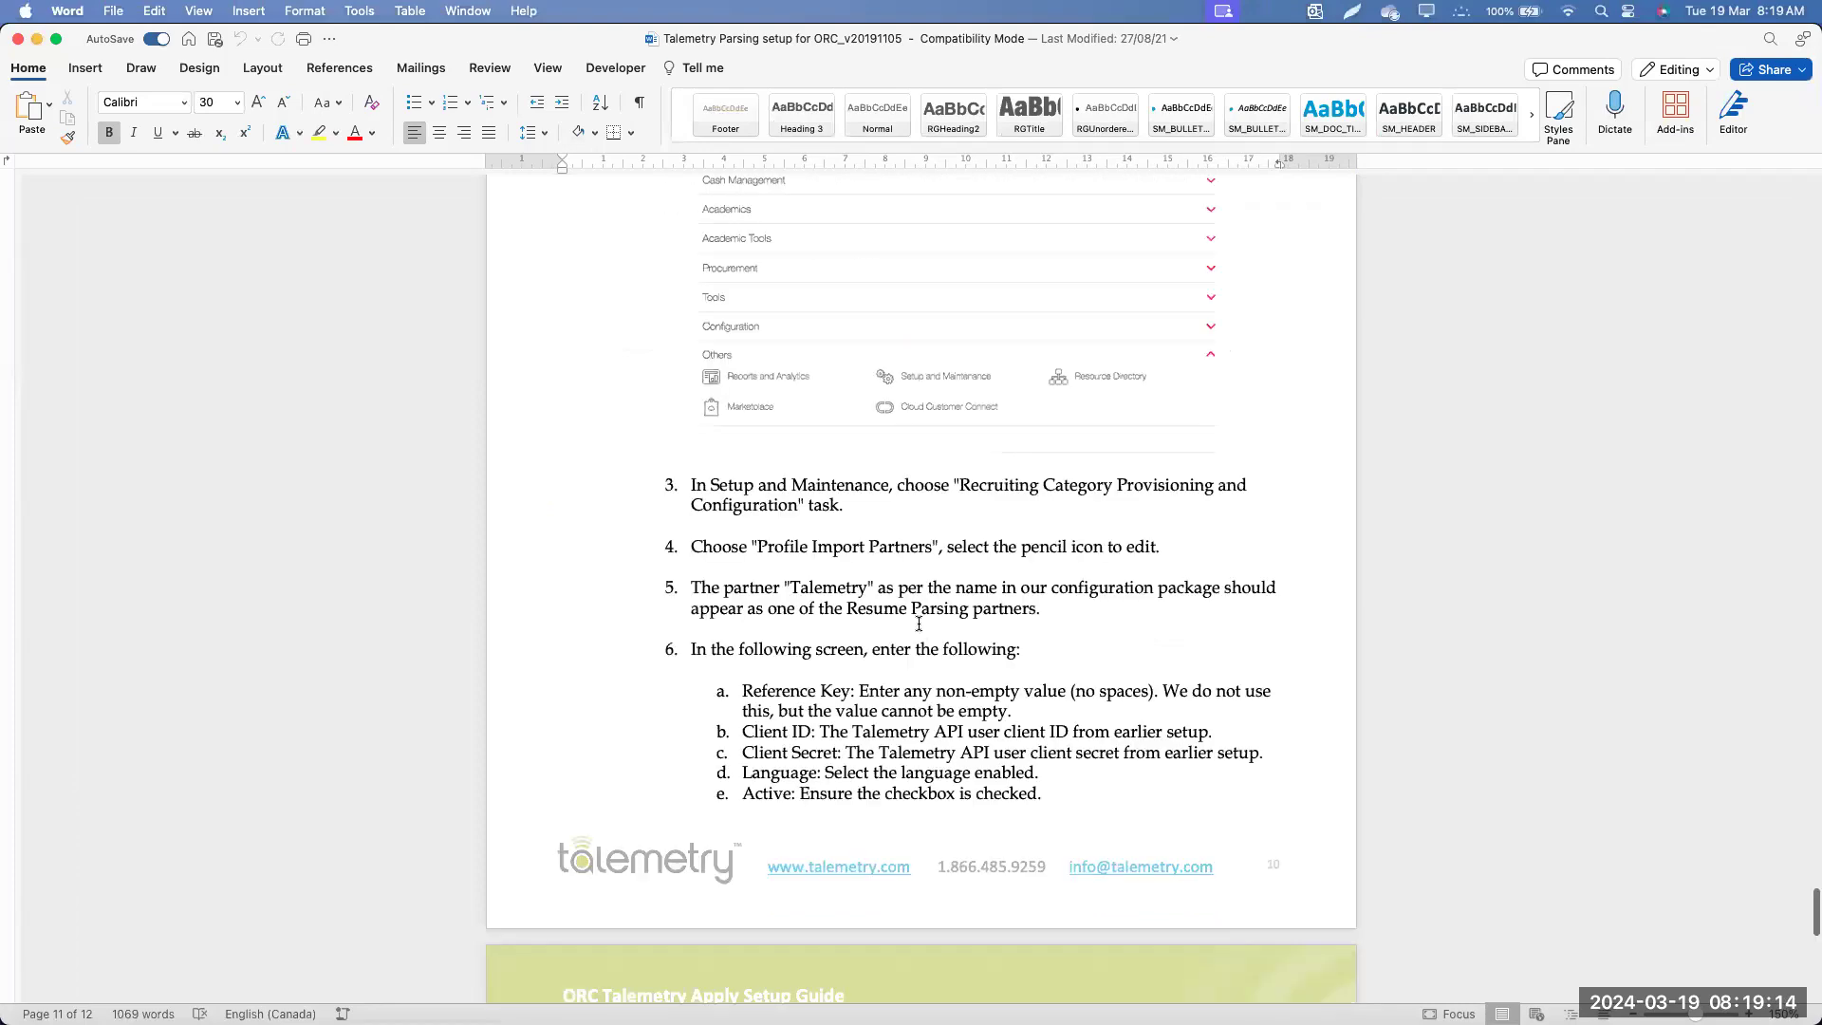
Switch to Oracle Fusion Cloud Applications in Safari and open Manage Configuration Packages within Setup and Maintenance
key("ctrl+Up")
left_click(761, 692)
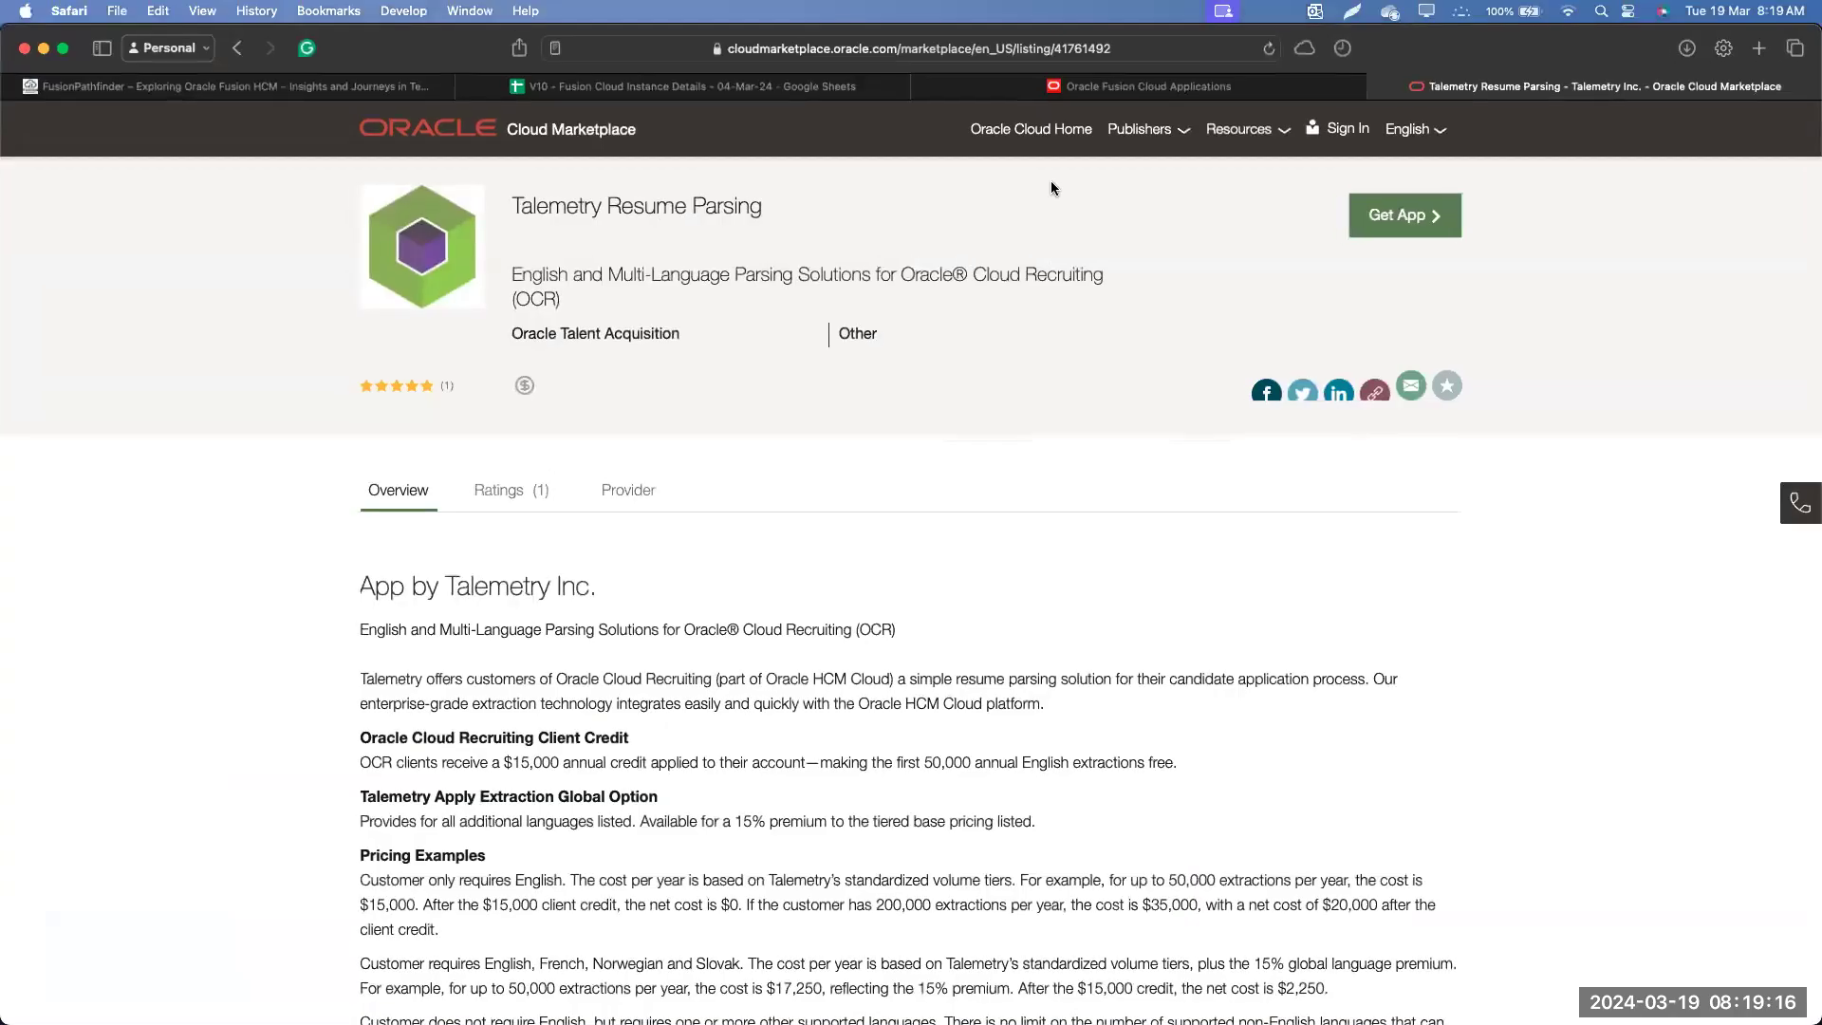
left_click(1143, 86)
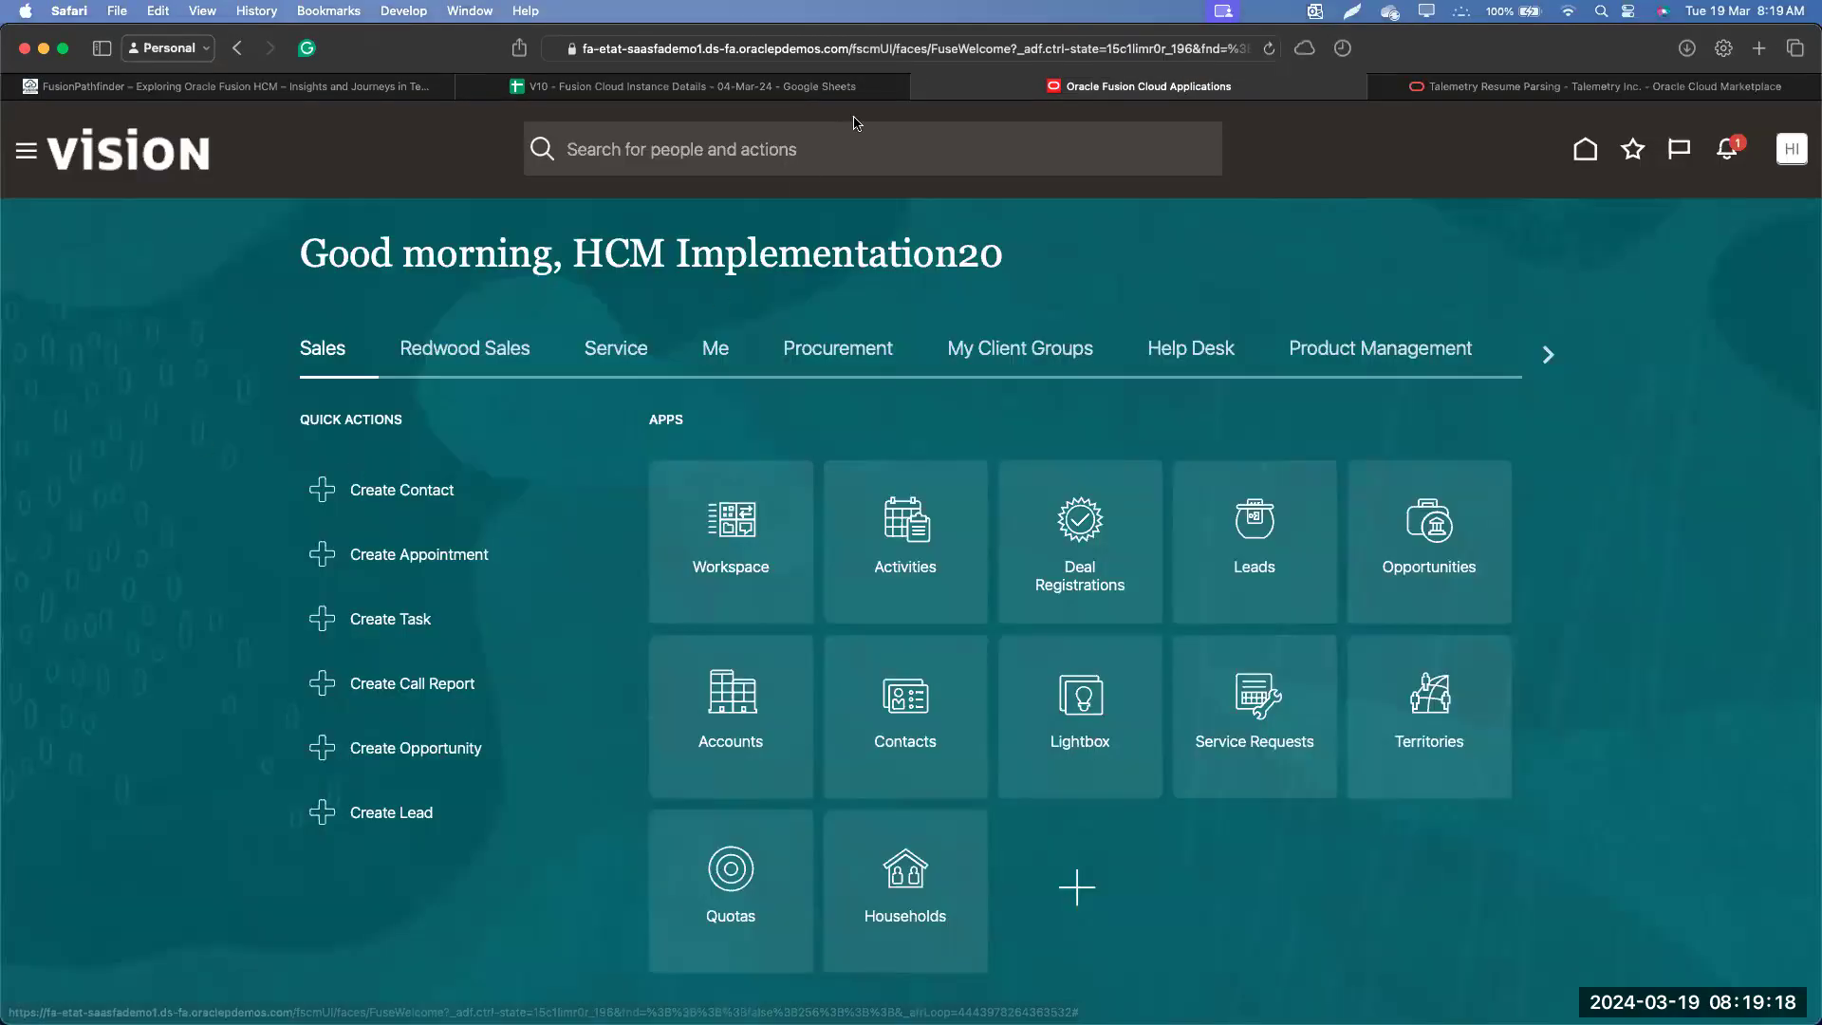
left_click(1782, 151)
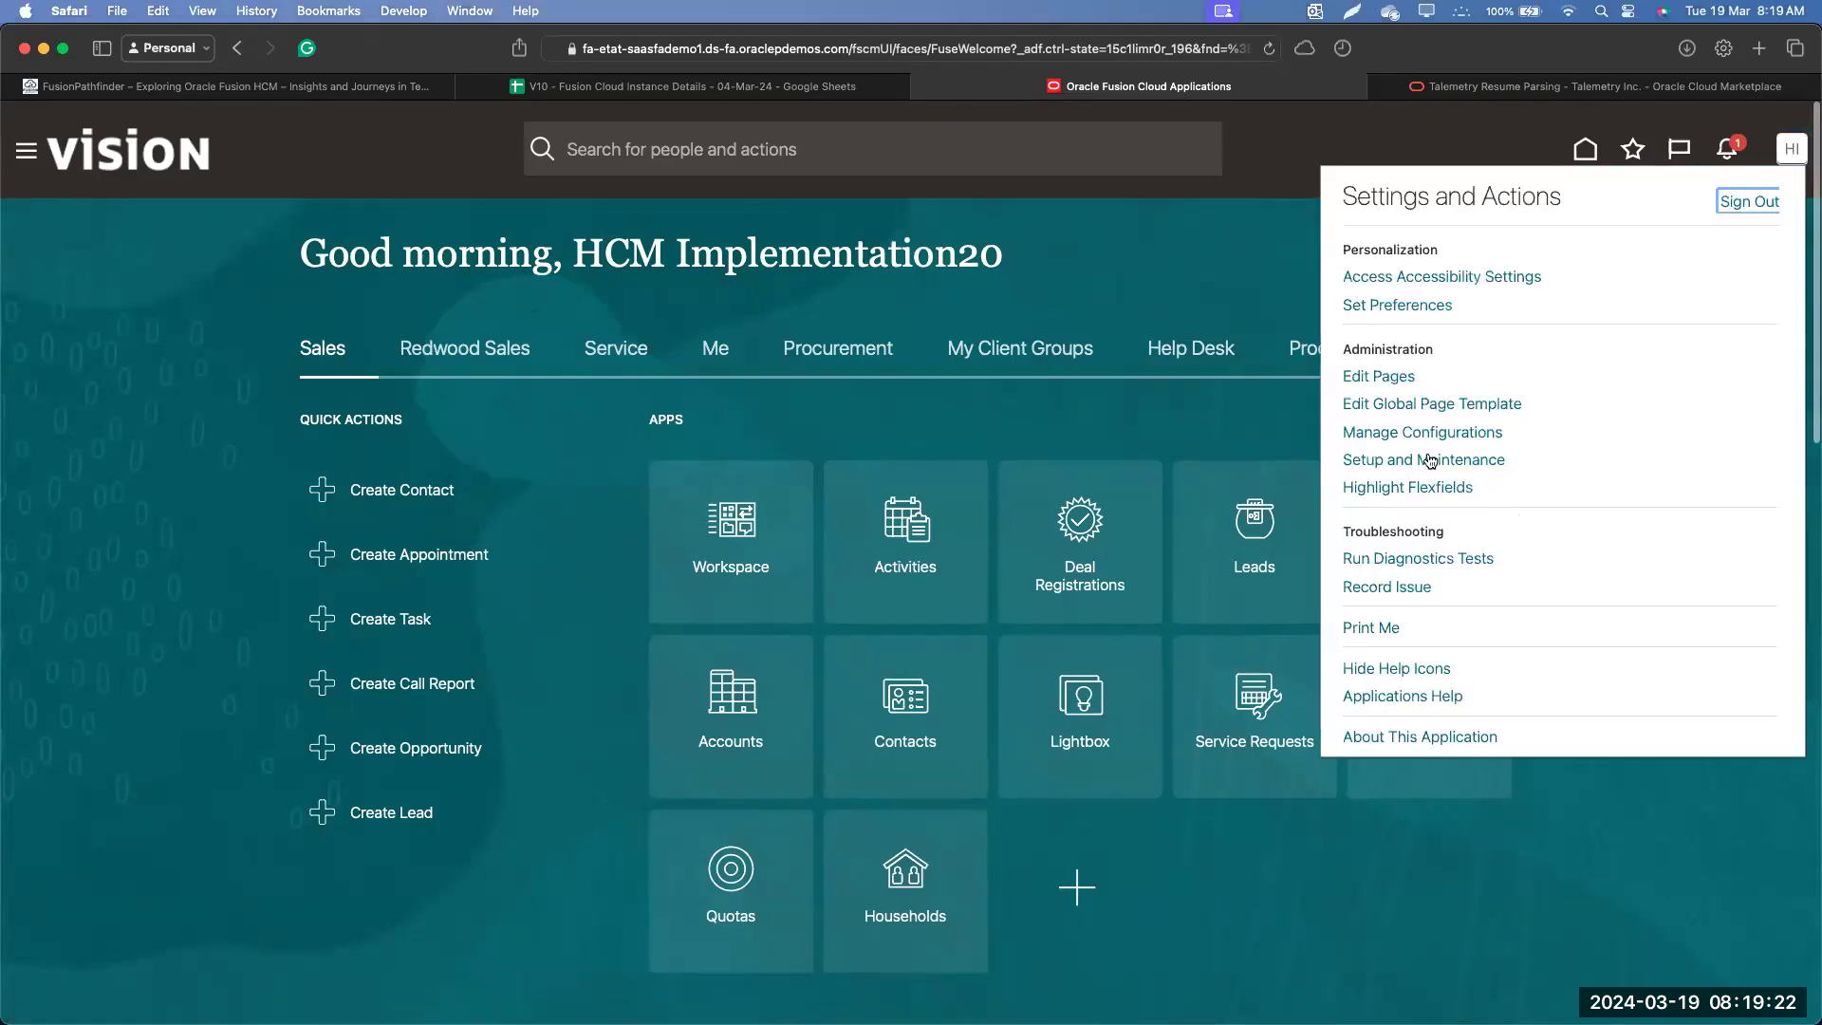
left_click(1428, 459)
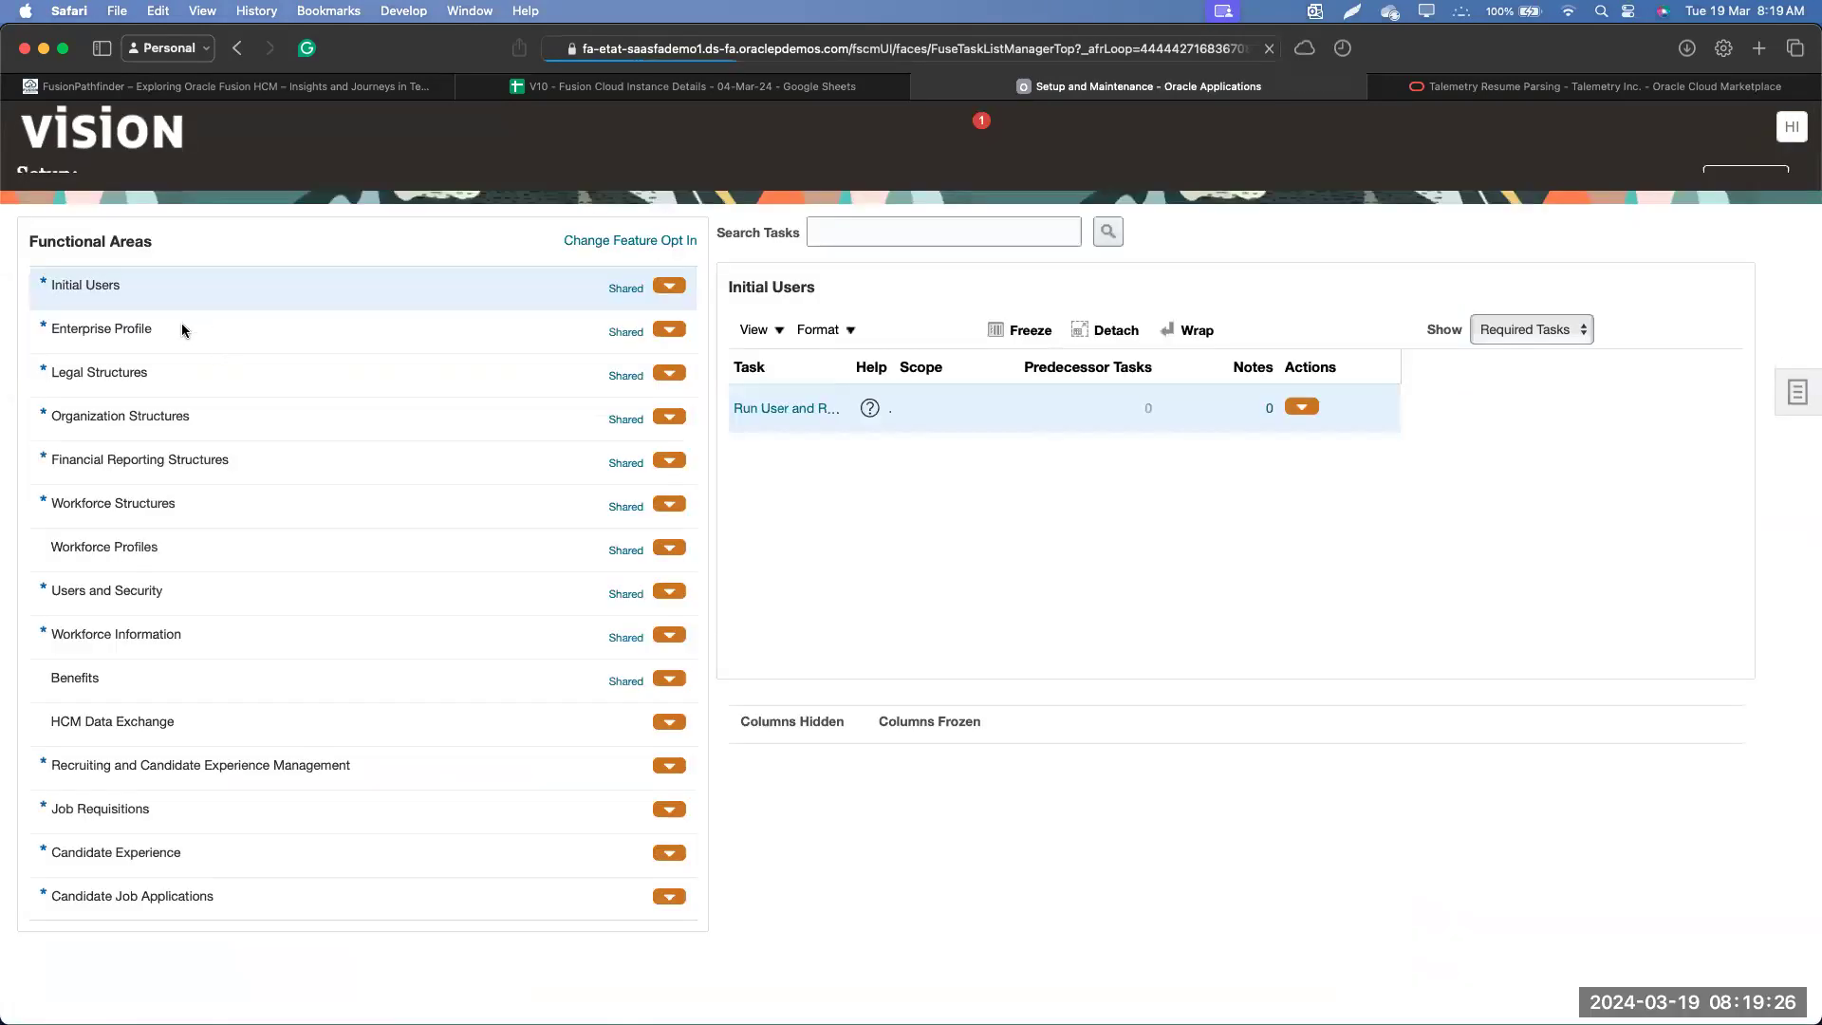
left_click(1794, 427)
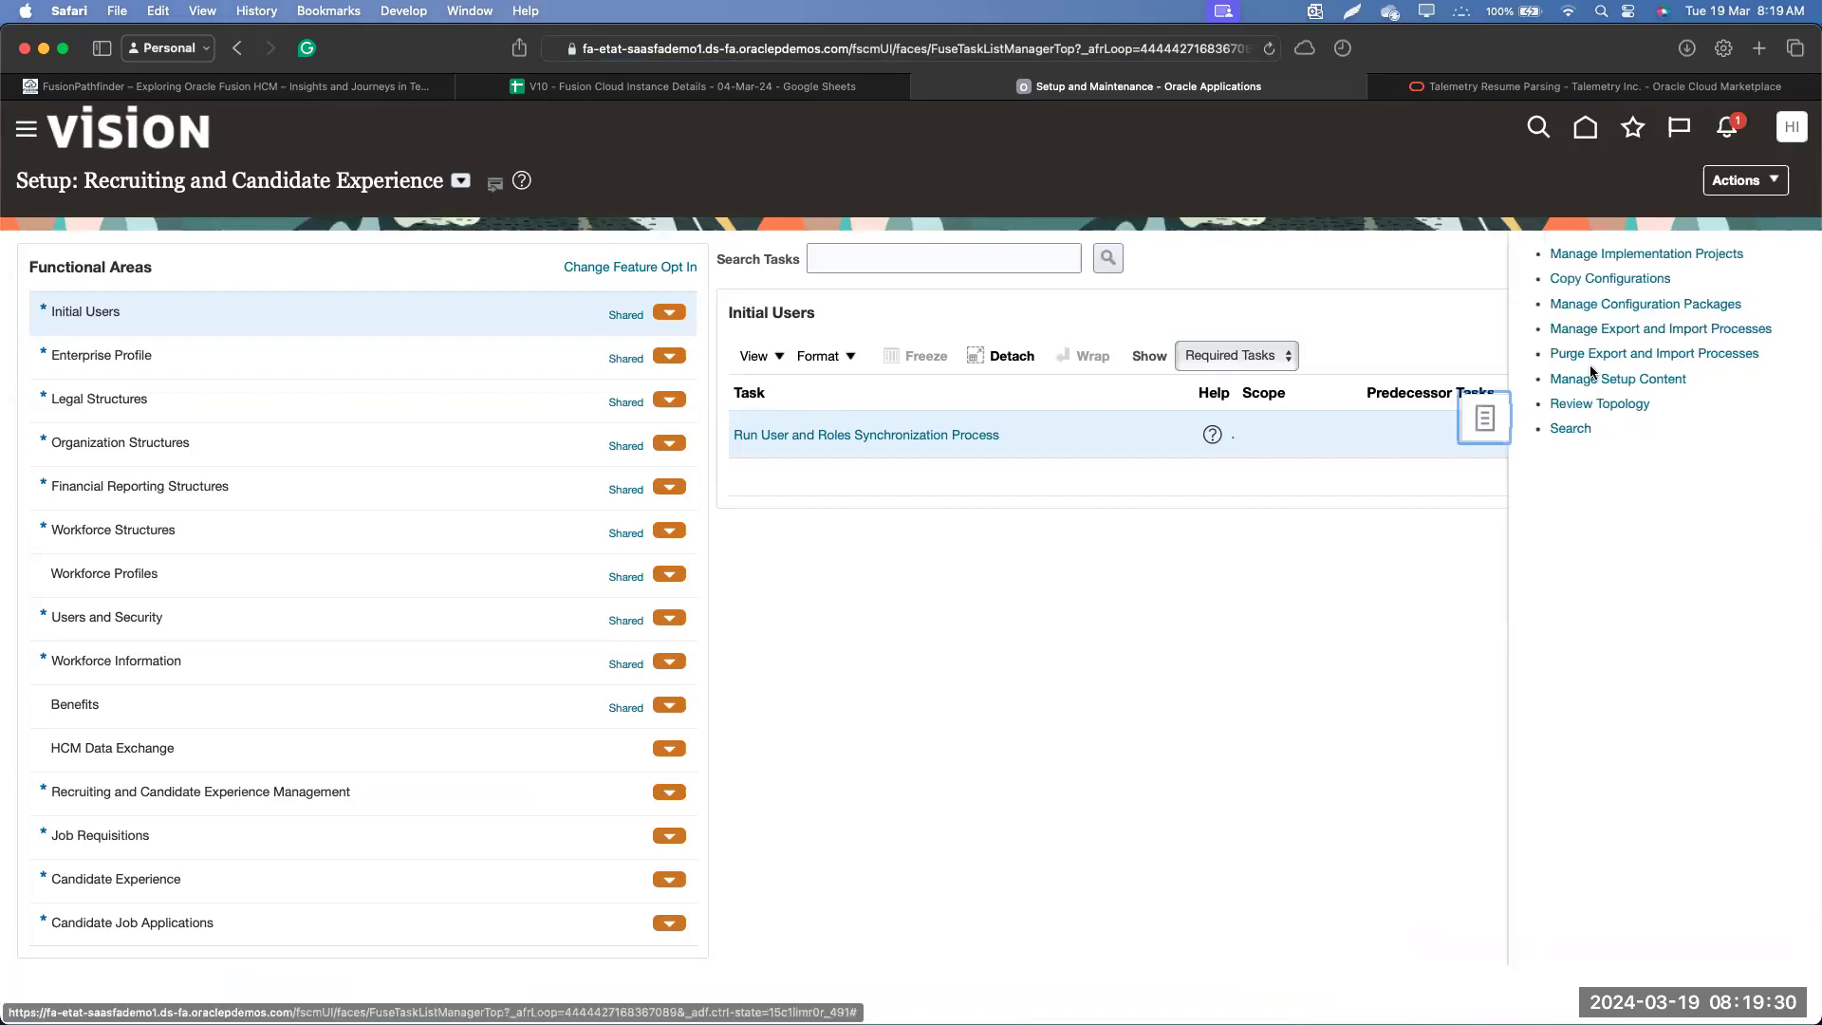
left_click(1653, 306)
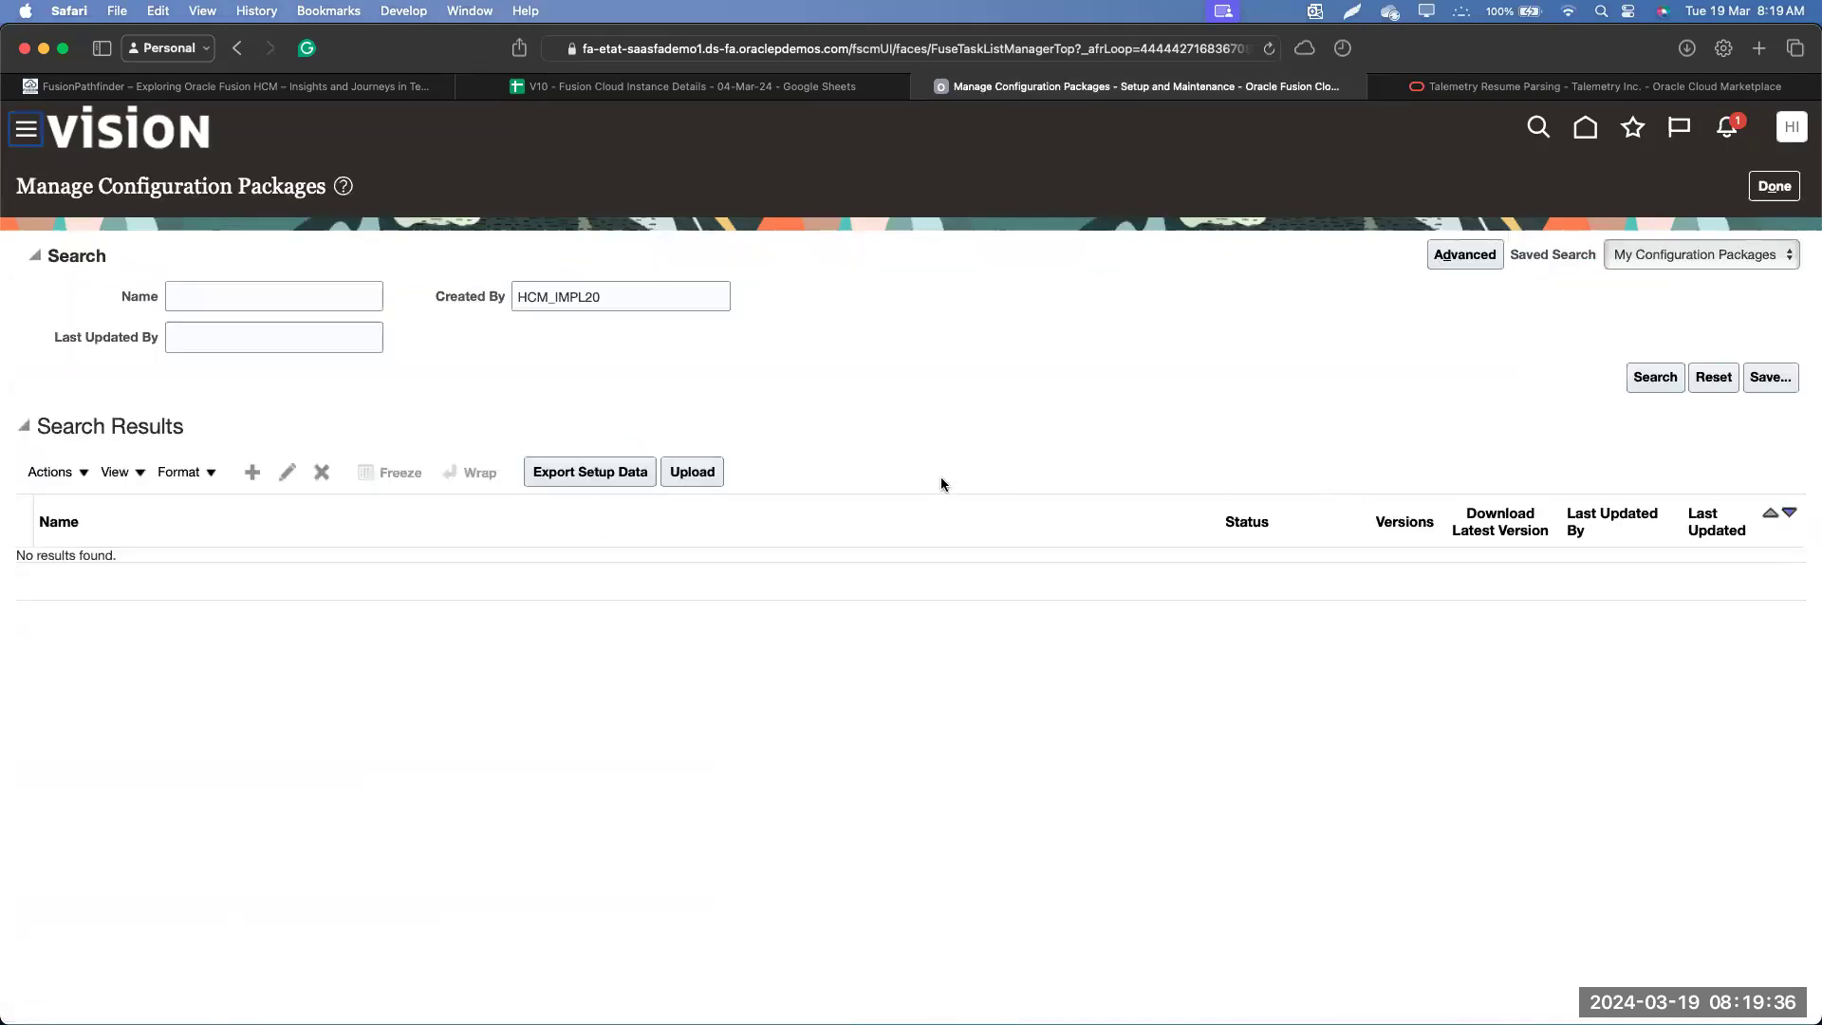
Upload the Talemetry Profile Import_1_20180626_1949.zip configuration package, get its details, and submit it, agreeing to replace the existing package
left_click(692, 472)
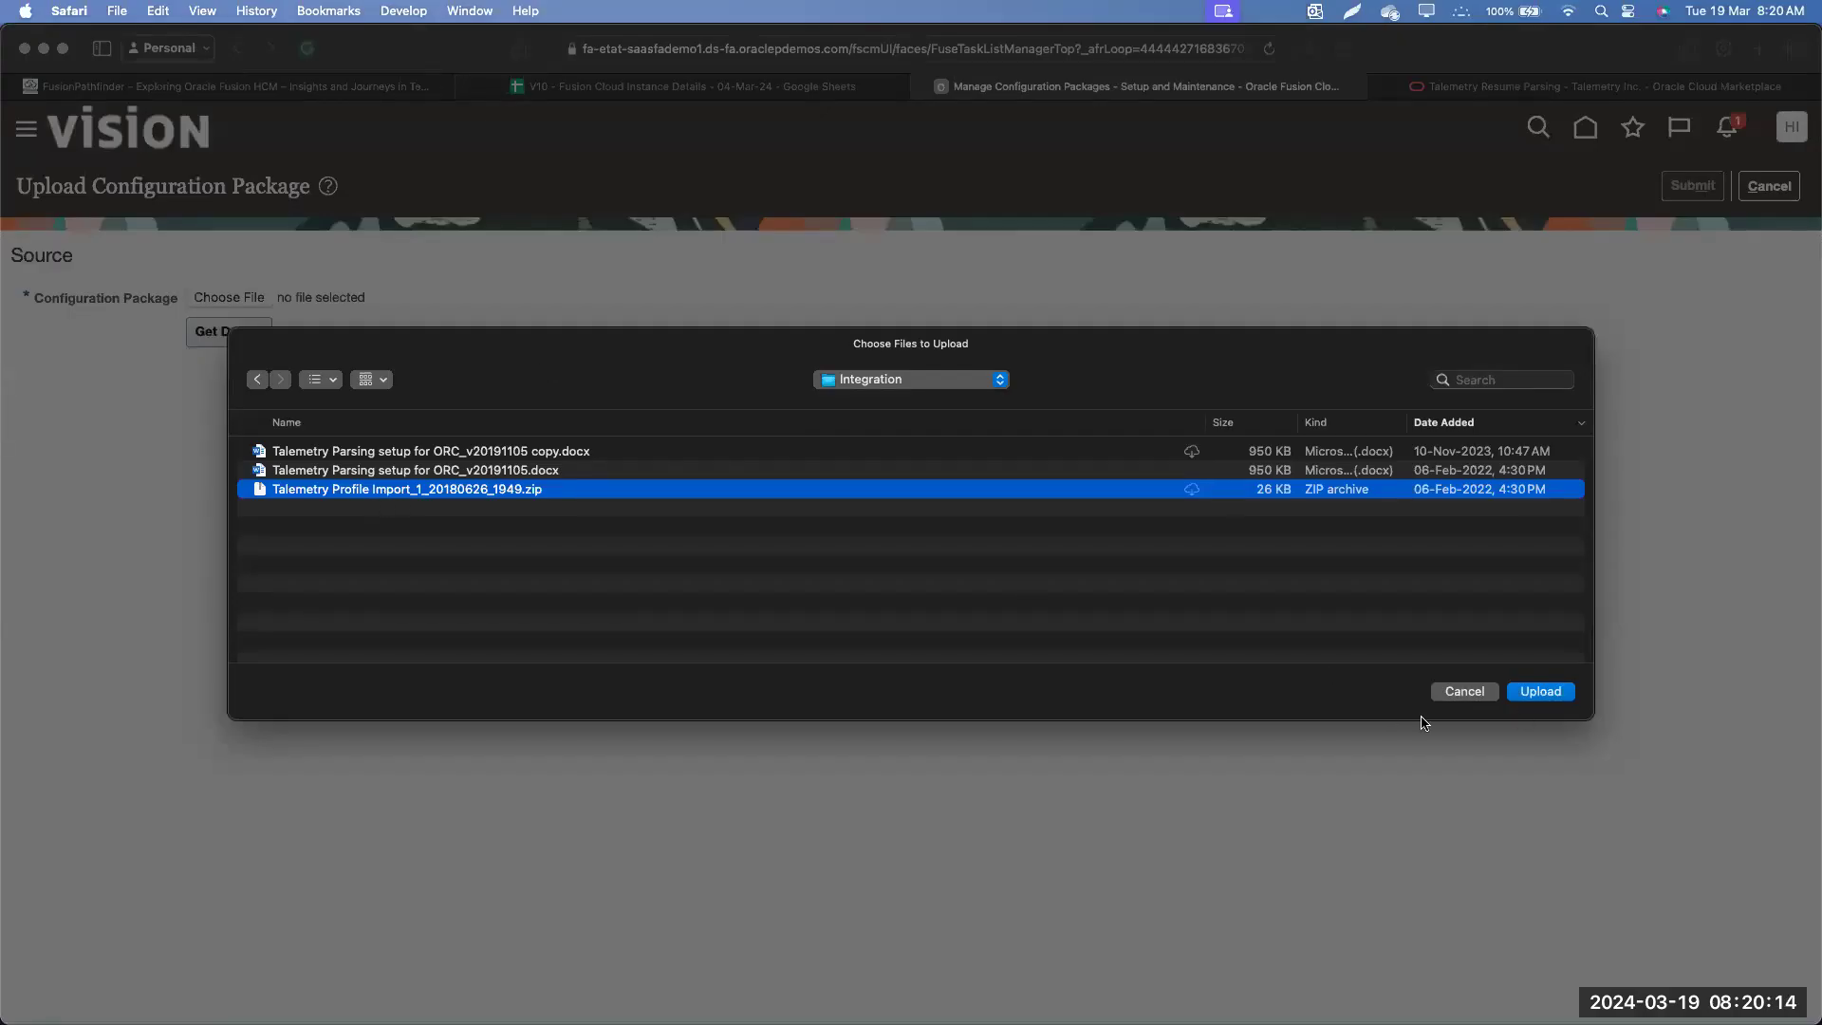
left_click(1533, 693)
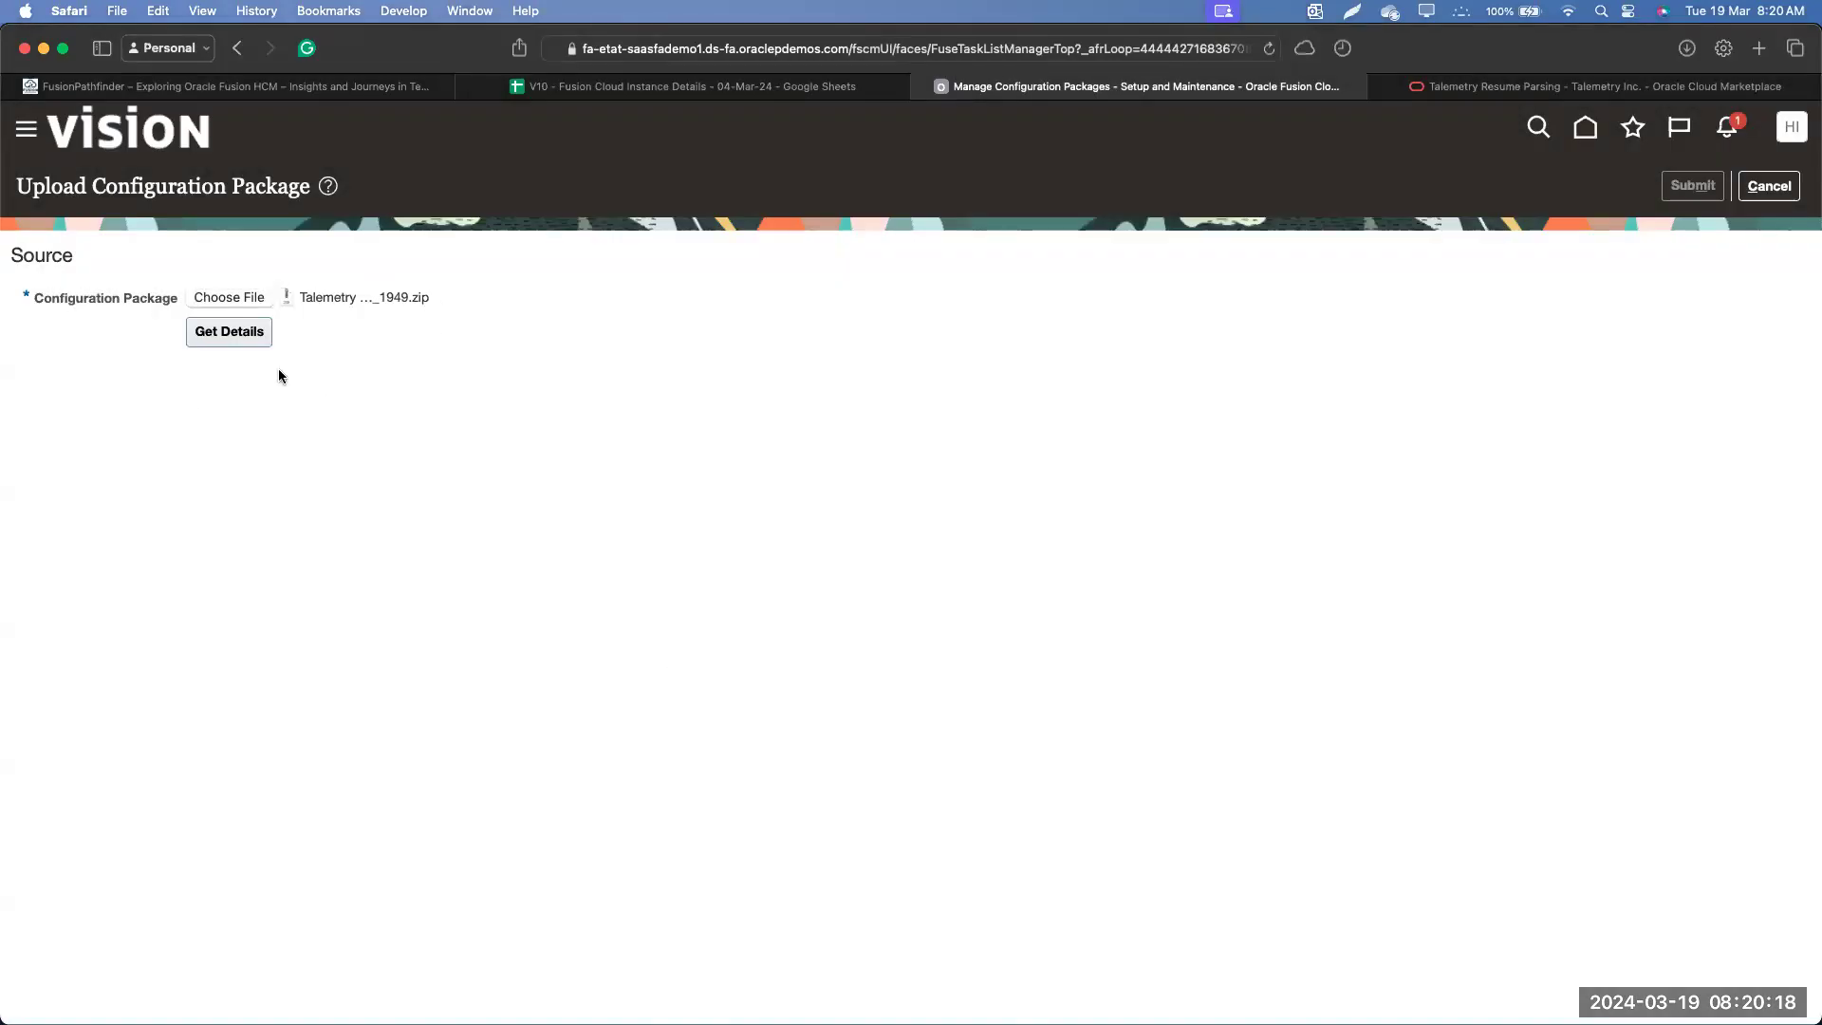
left_click(266, 344)
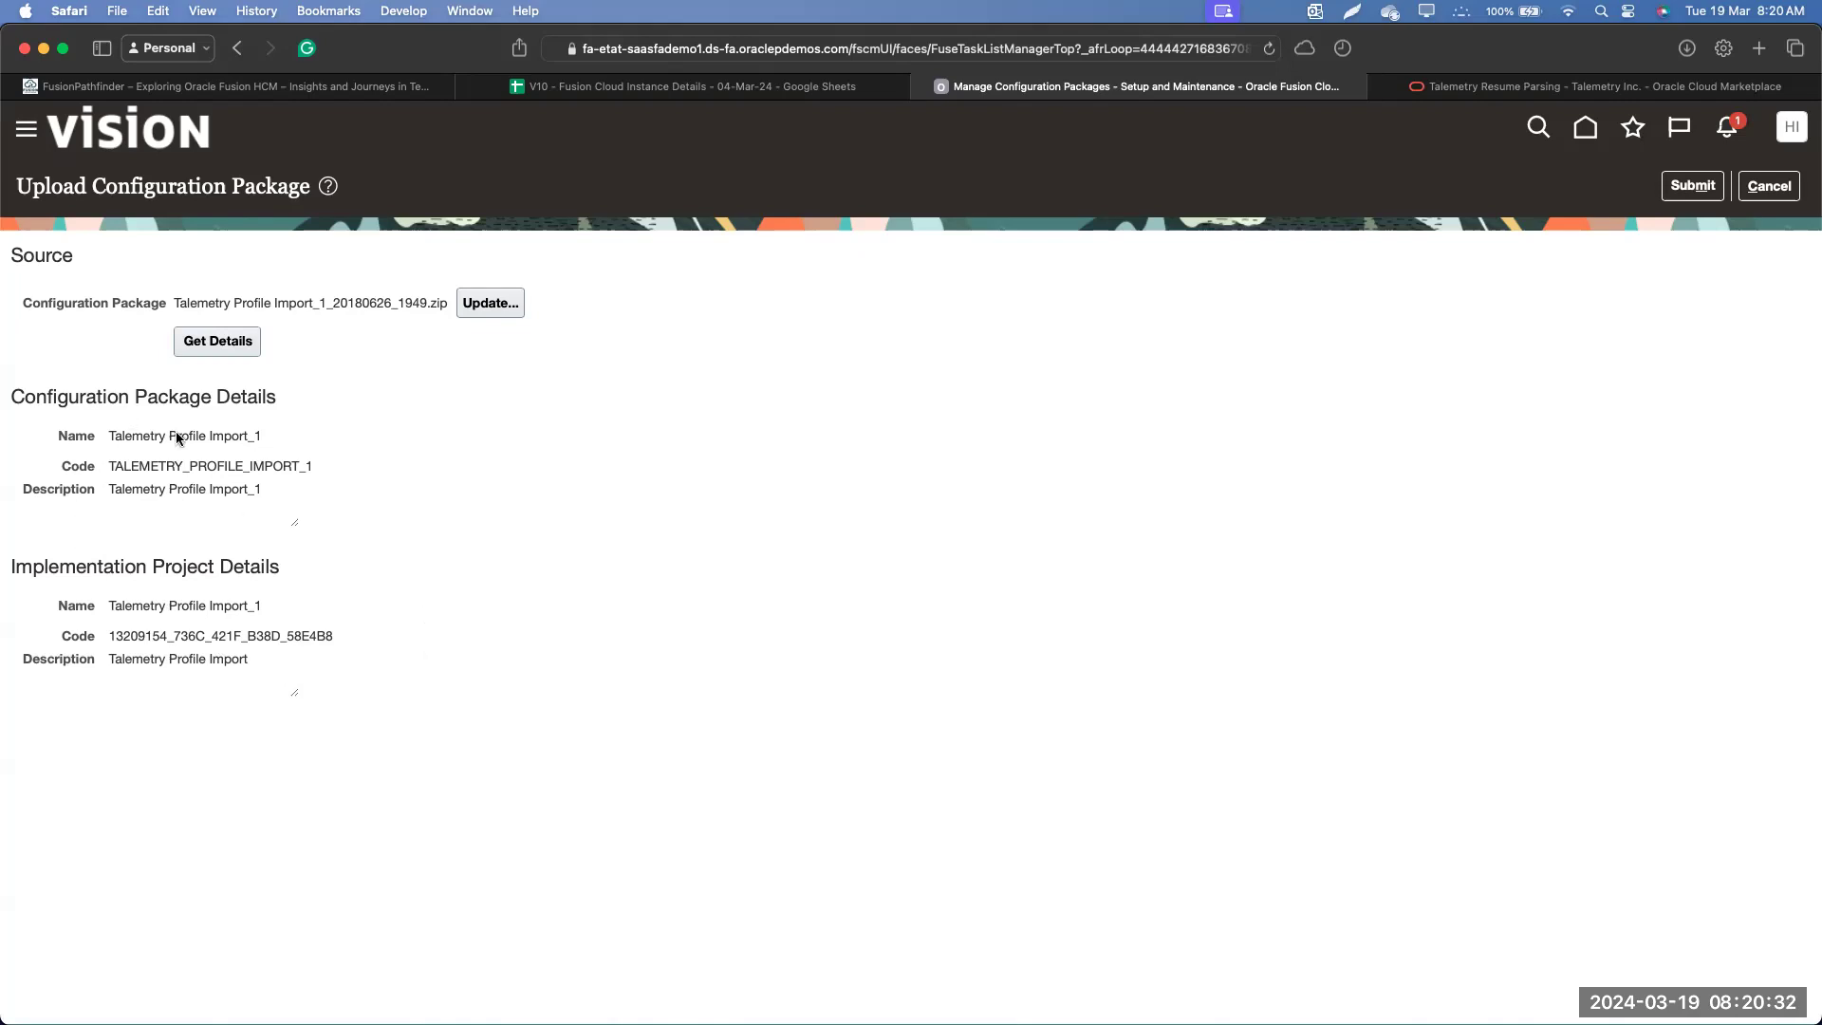
left_click(1672, 187)
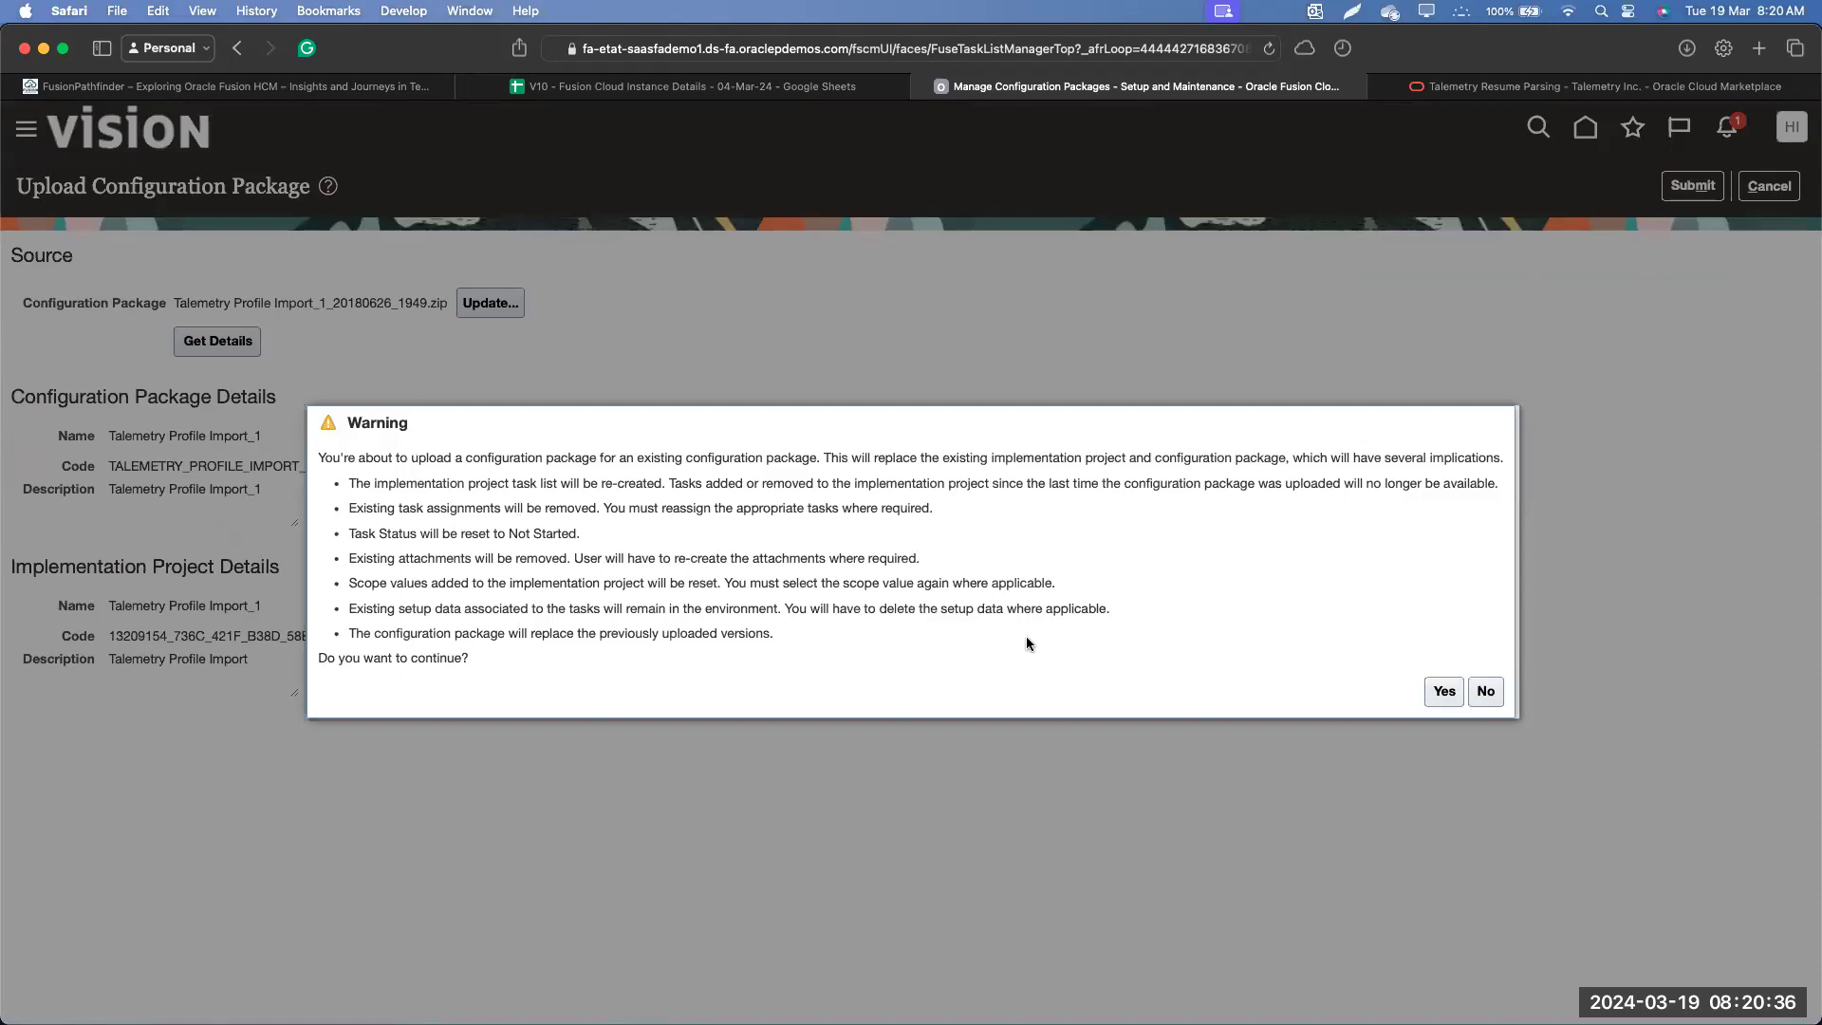
left_click(1443, 690)
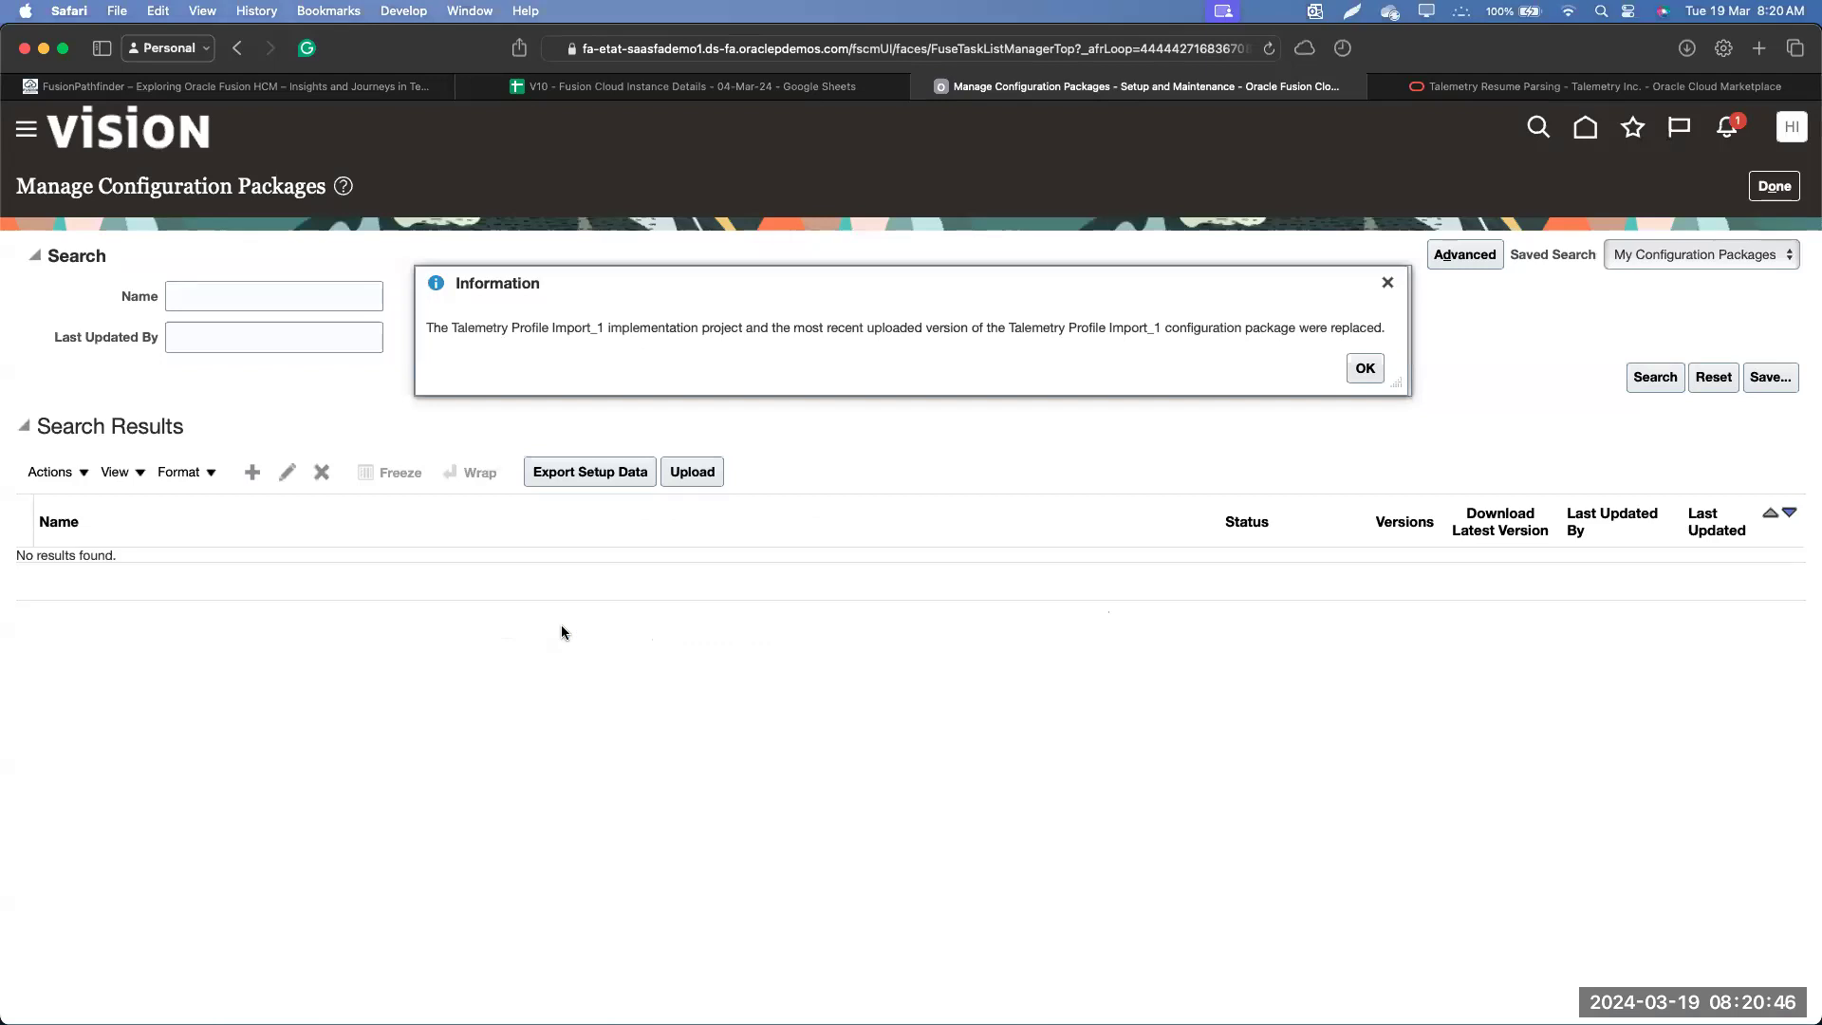
left_click(1366, 369)
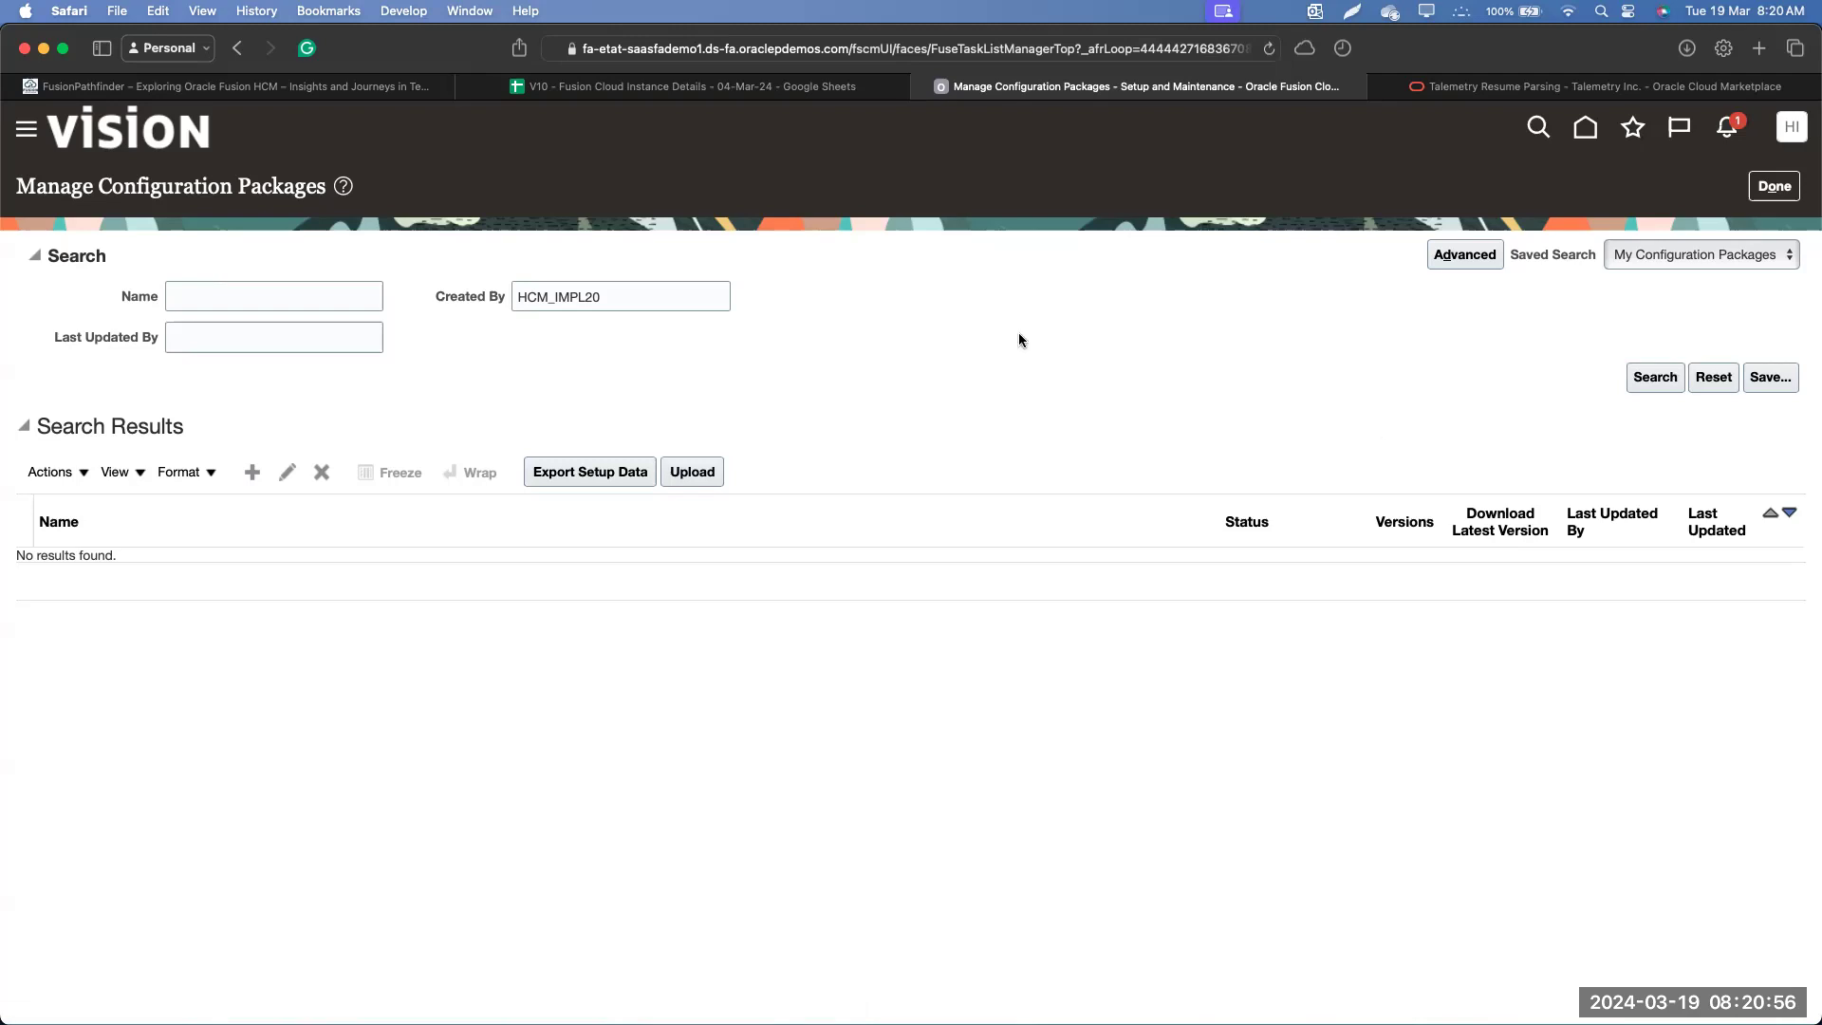
Clear the Created By filter, search all configuration packages, and review the export and import processes of Talemetry Profile Import_1
double_click(698, 297)
key("BackSpace")
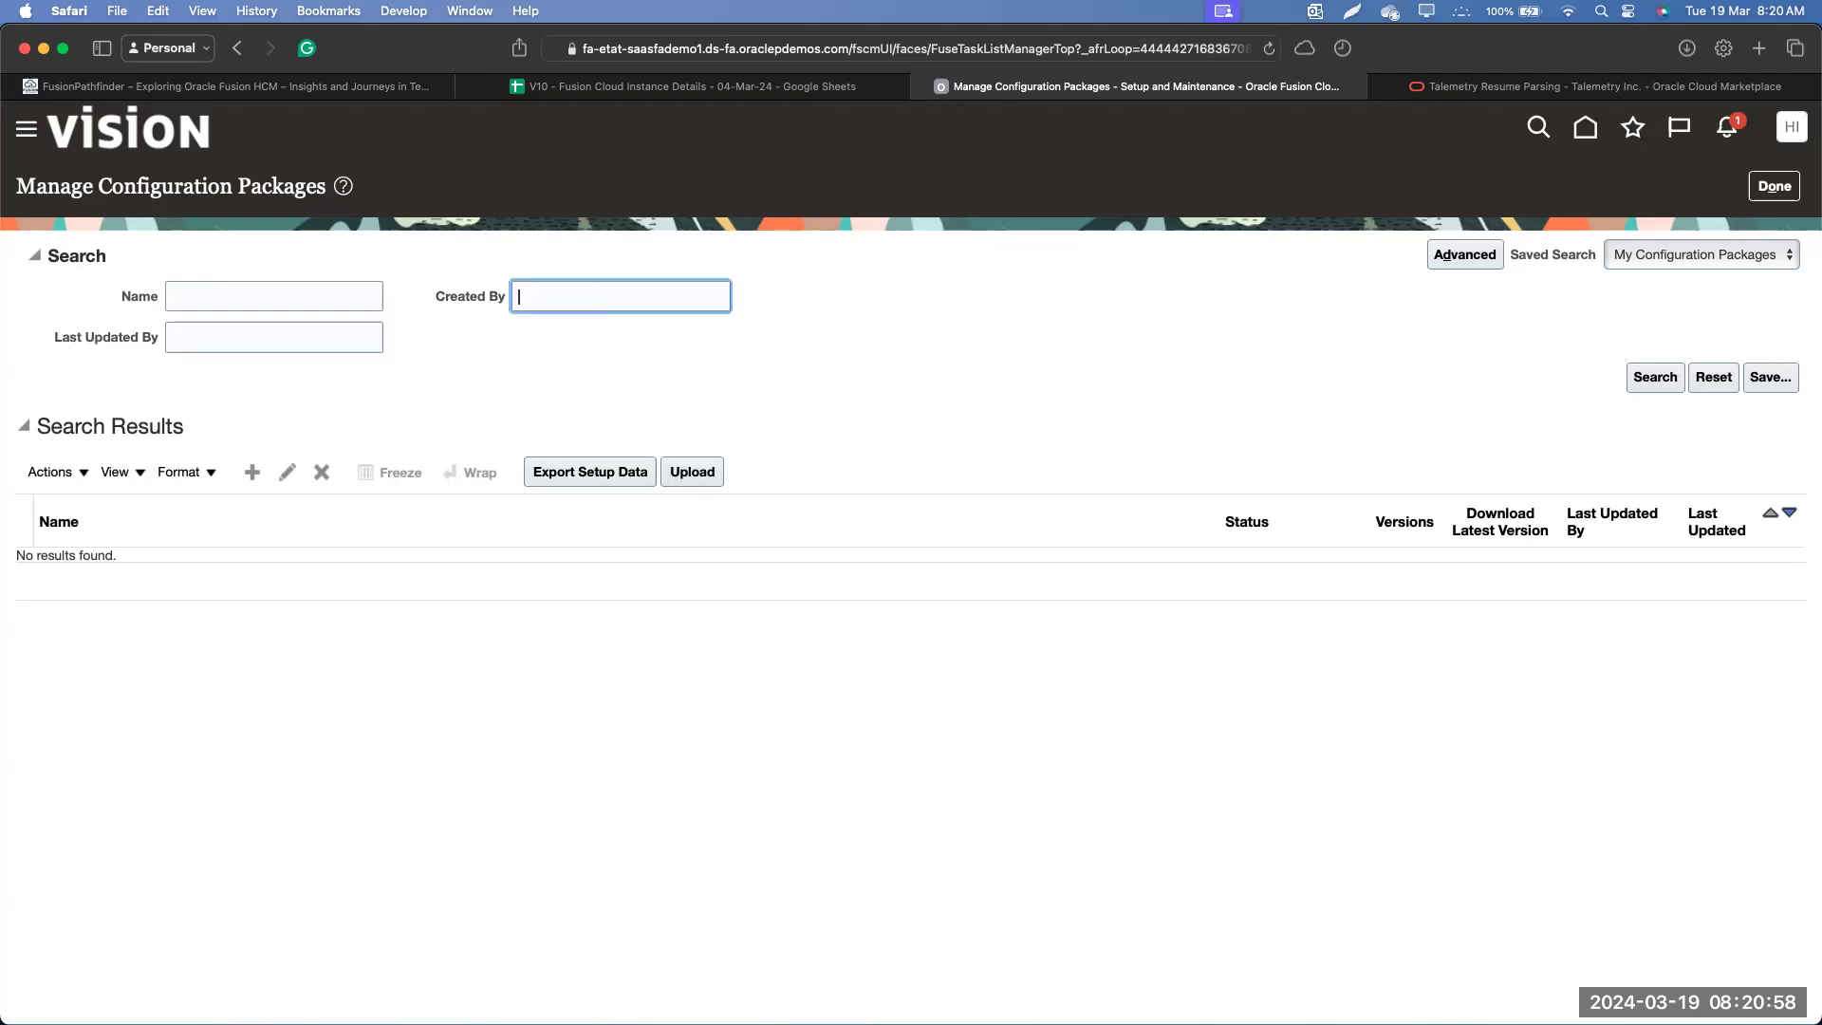
key("Return")
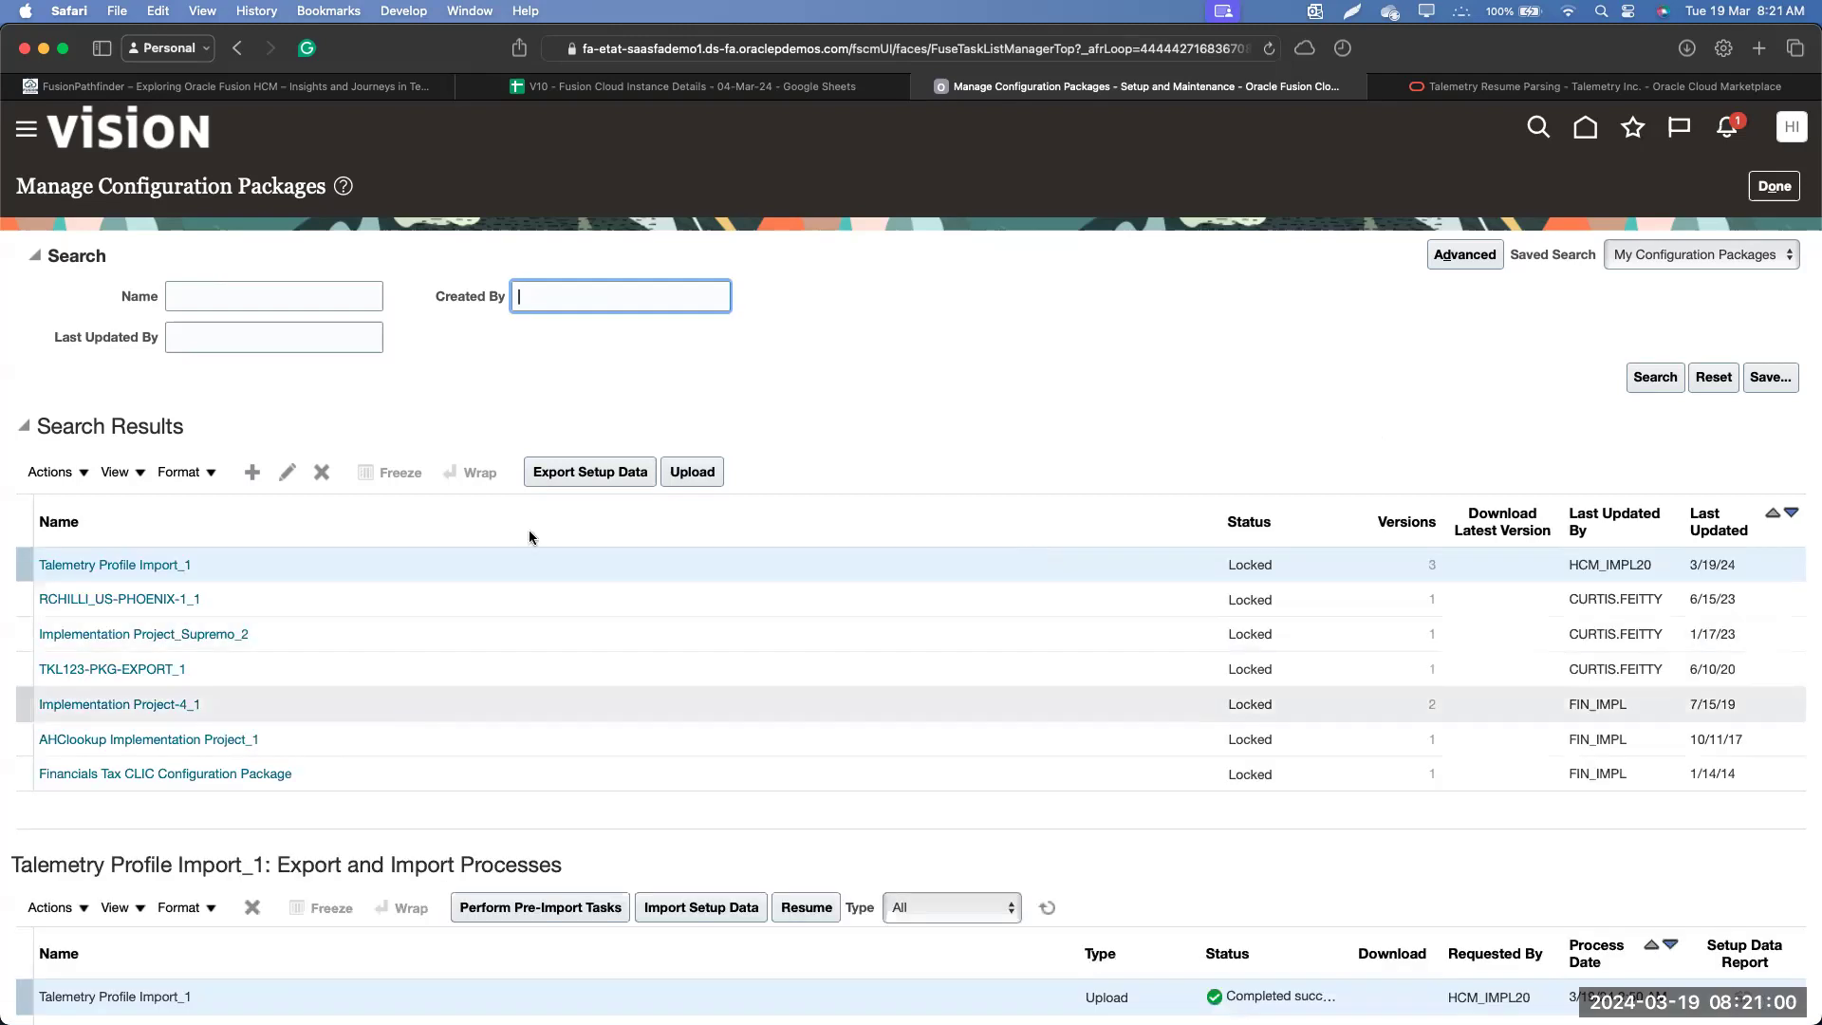
scroll(914, 383, "down", 2)
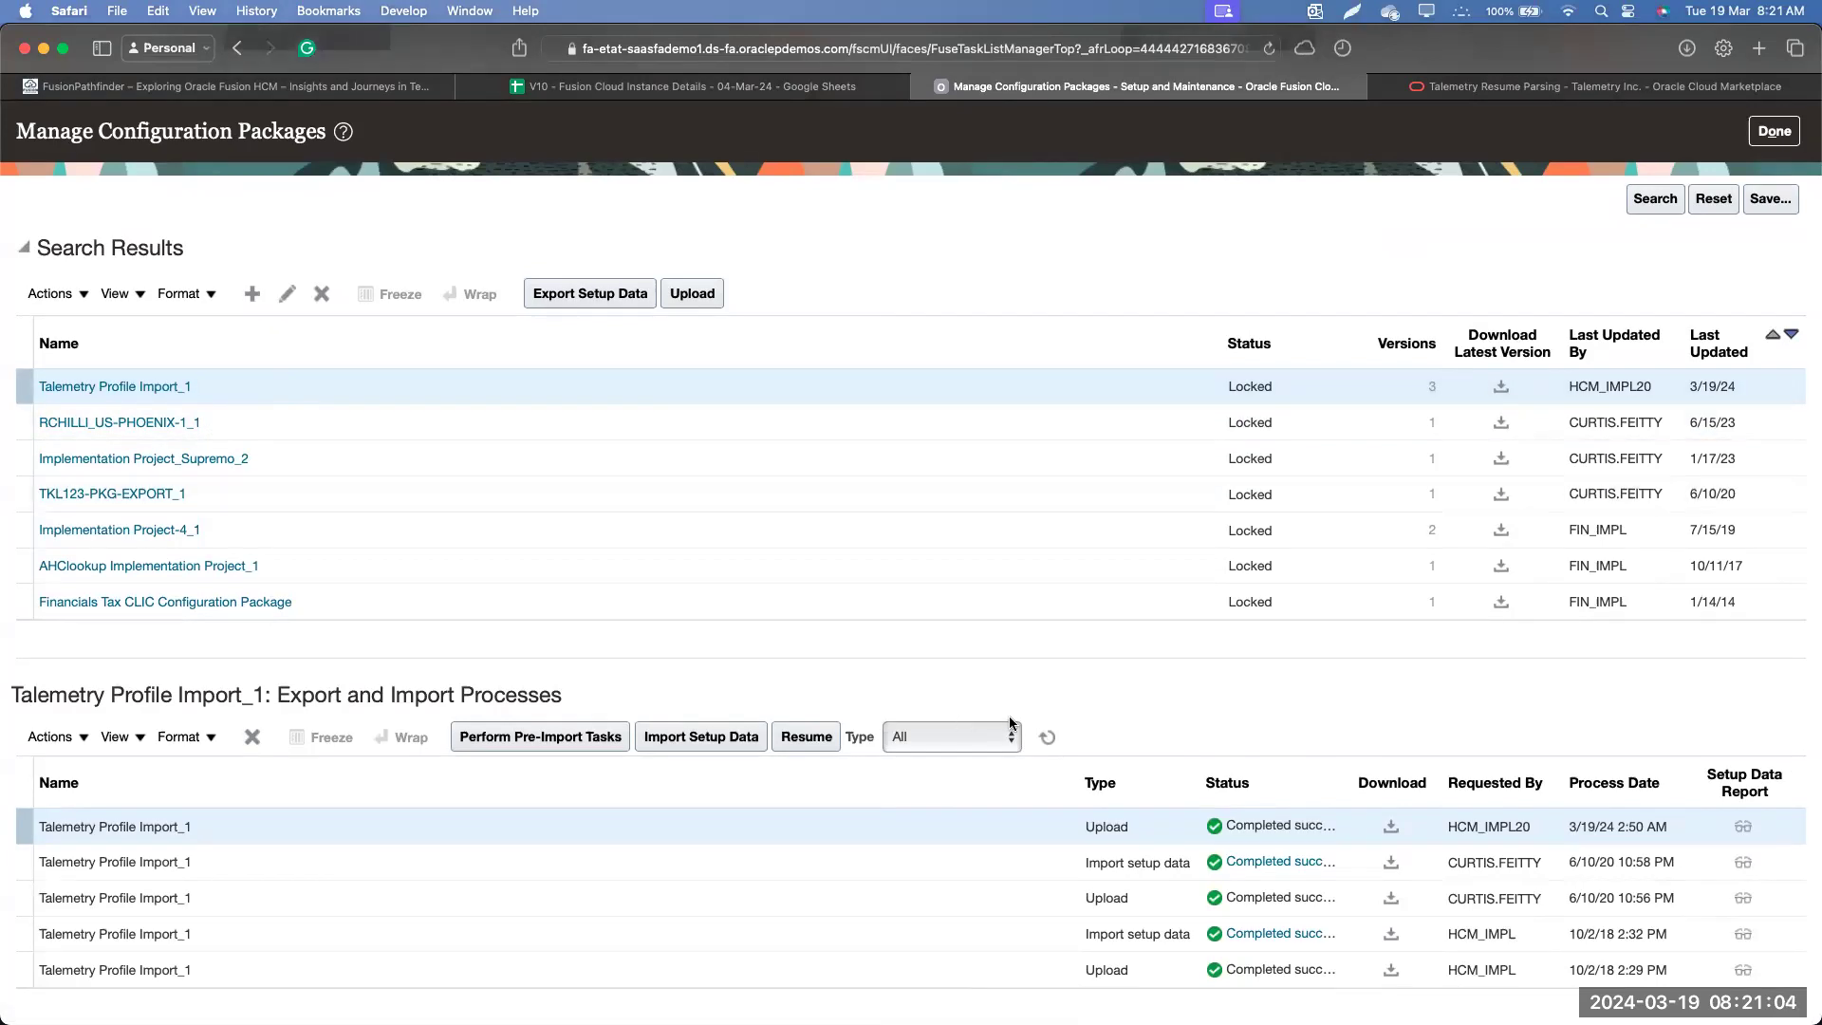
scroll(1014, 712, "down", 1)
scroll(1017, 709, "down", 1)
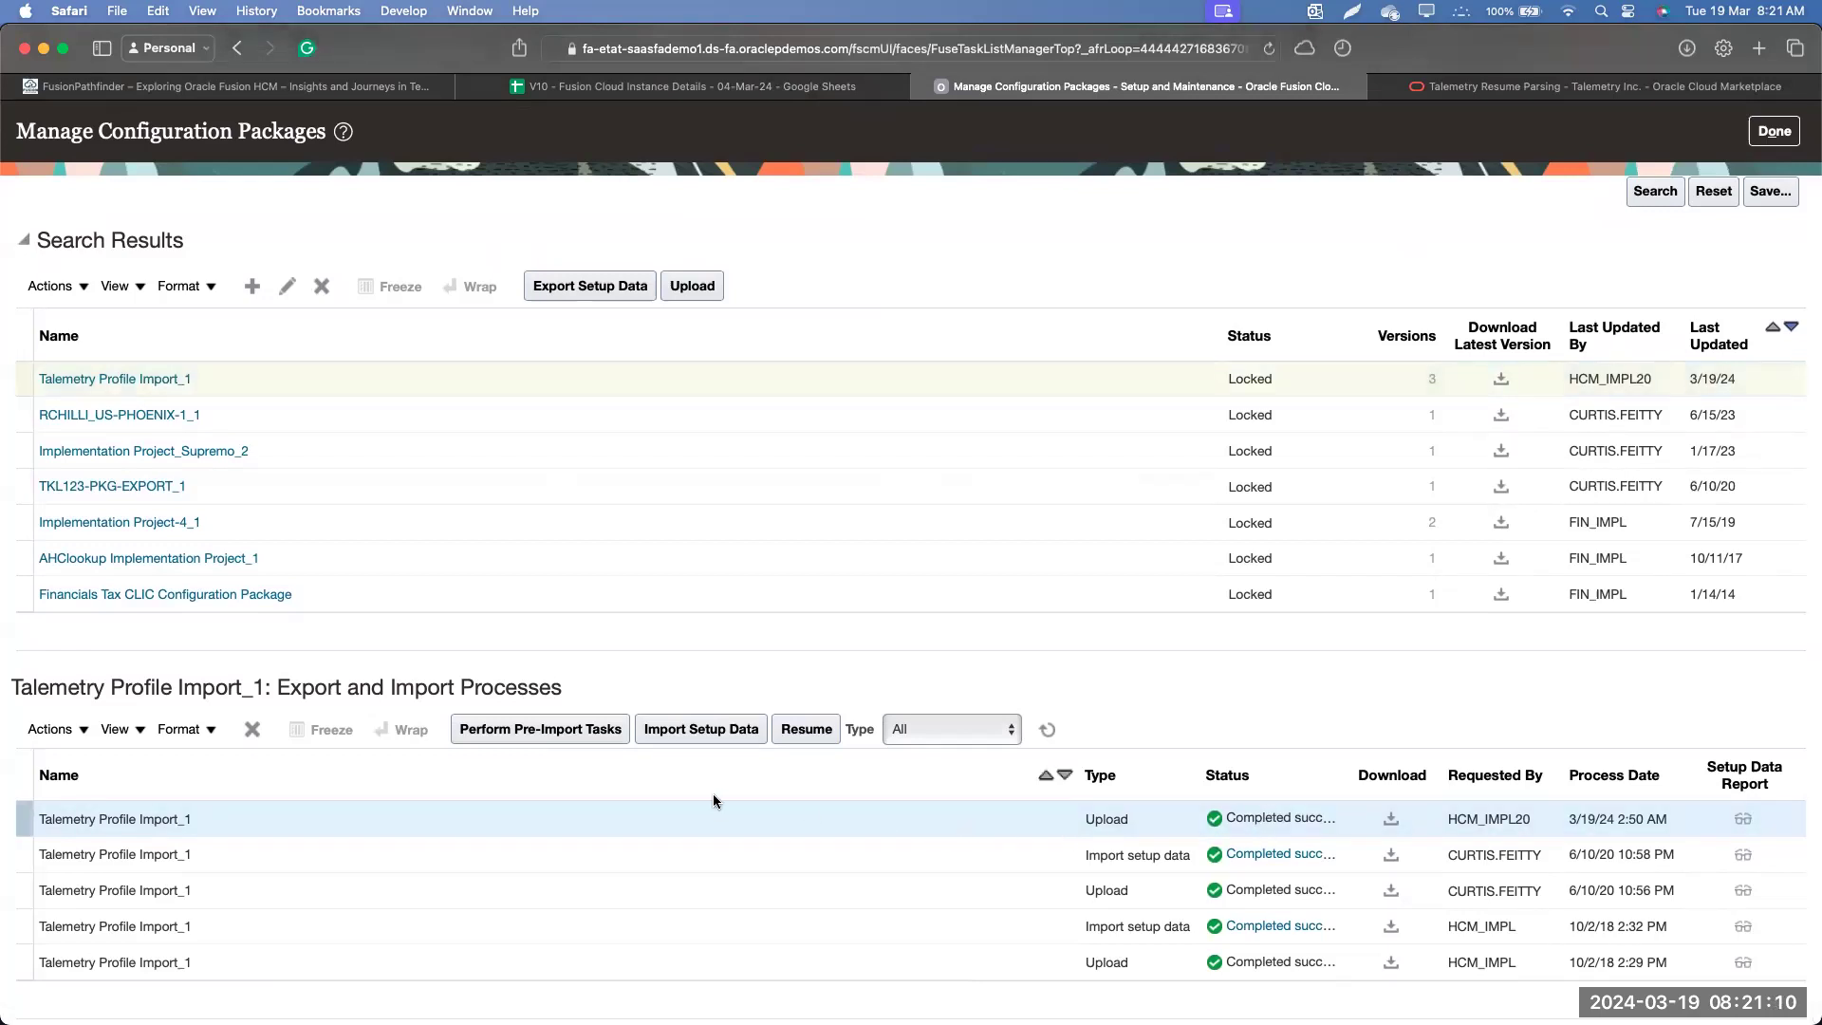
Submit a setup data import for Talemetry Profile Import_1 without pauses, set to run as soon as possible
left_click(680, 727)
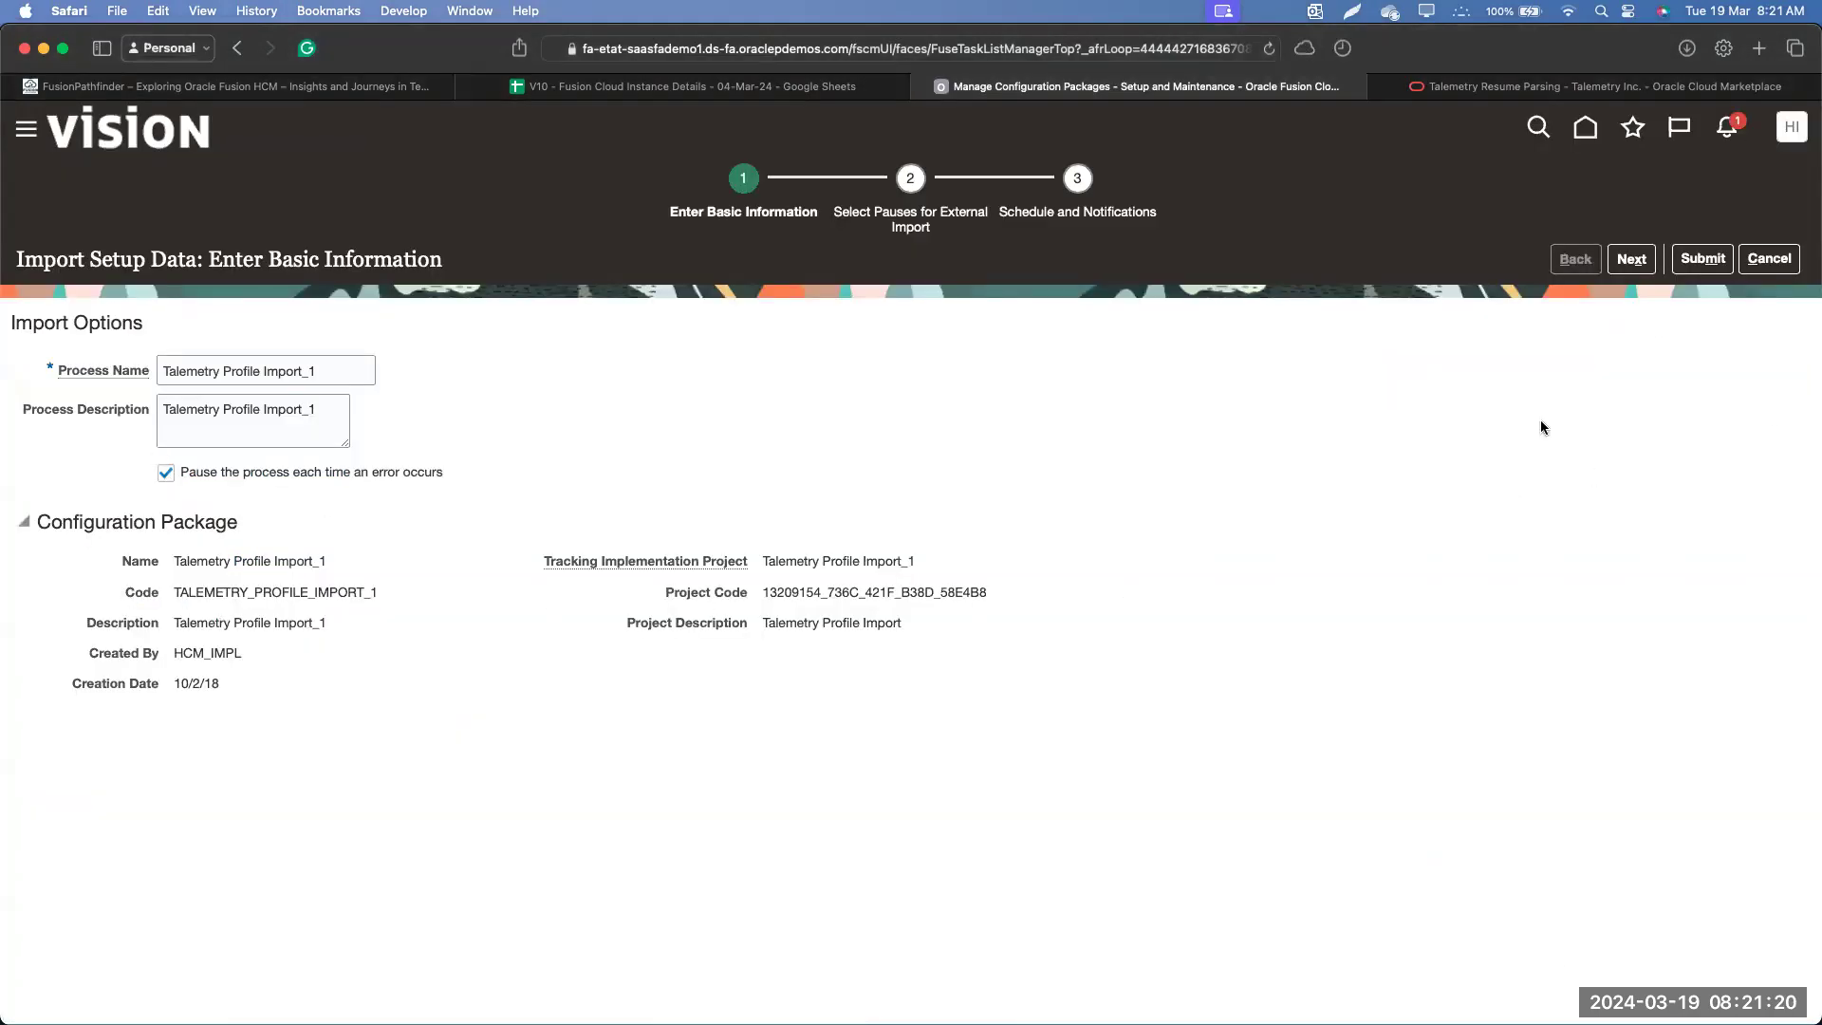
left_click(1620, 268)
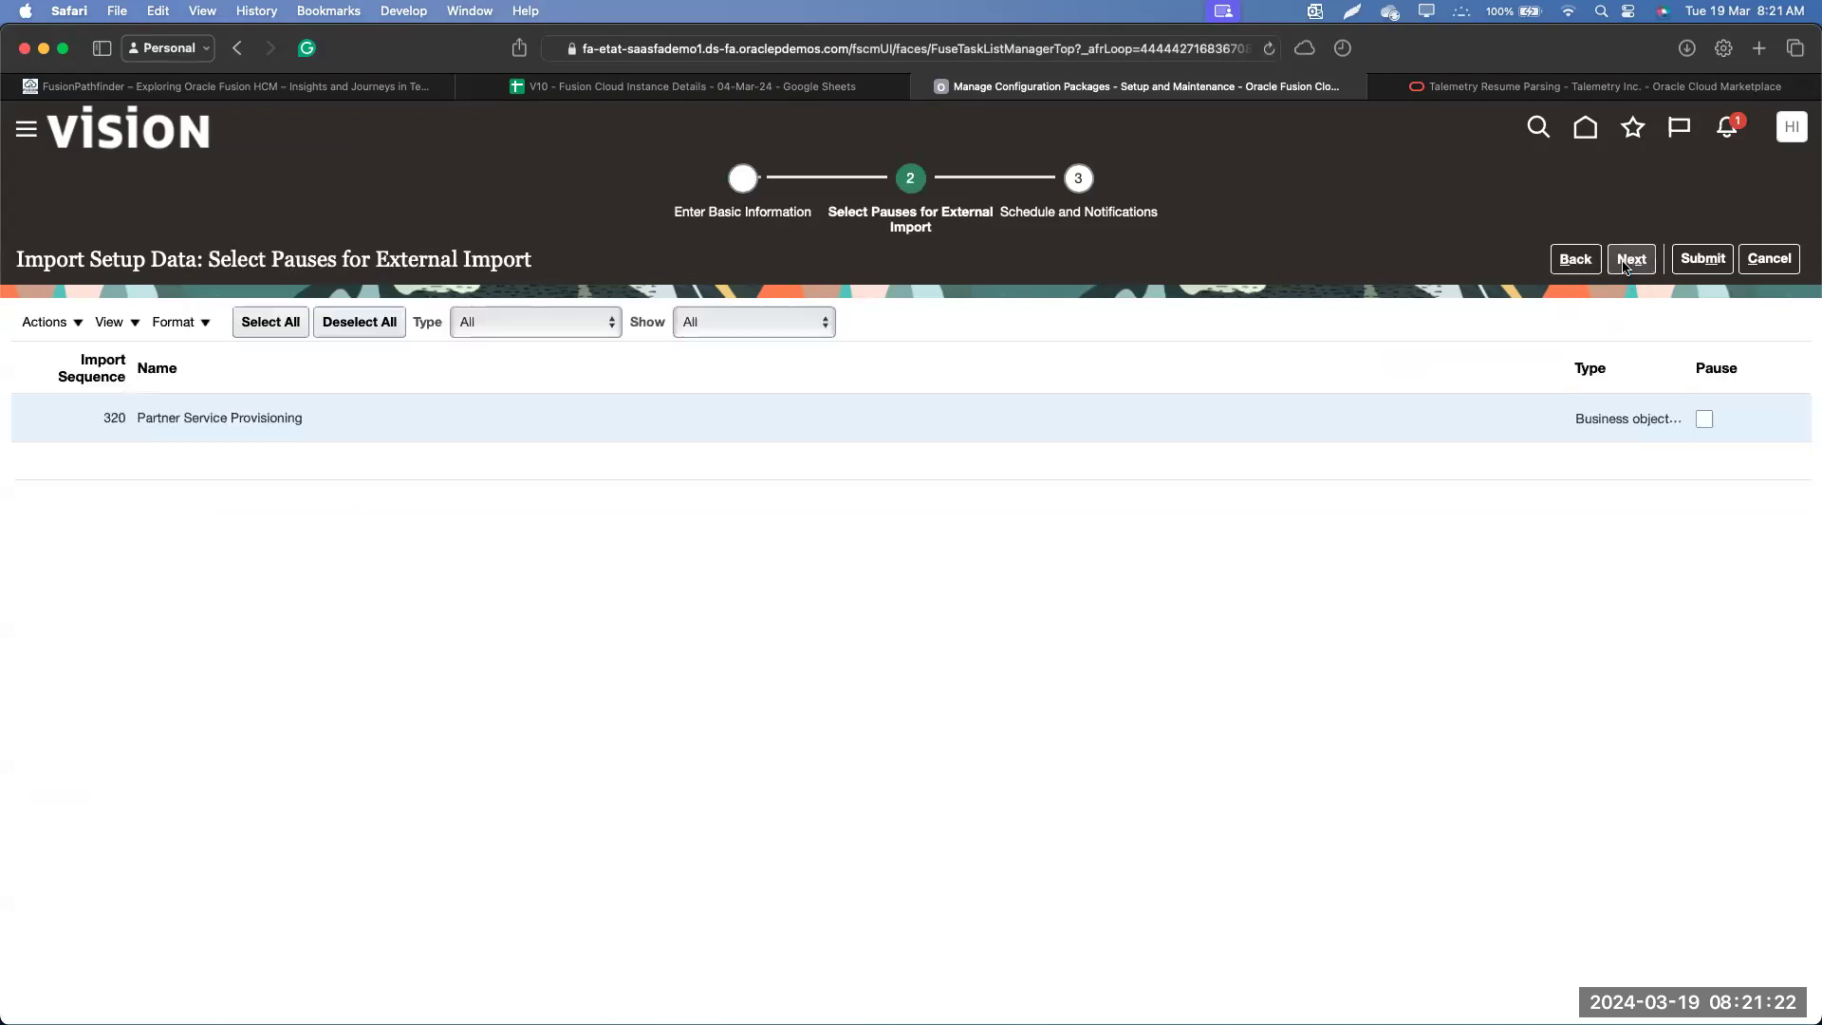
left_click(1624, 267)
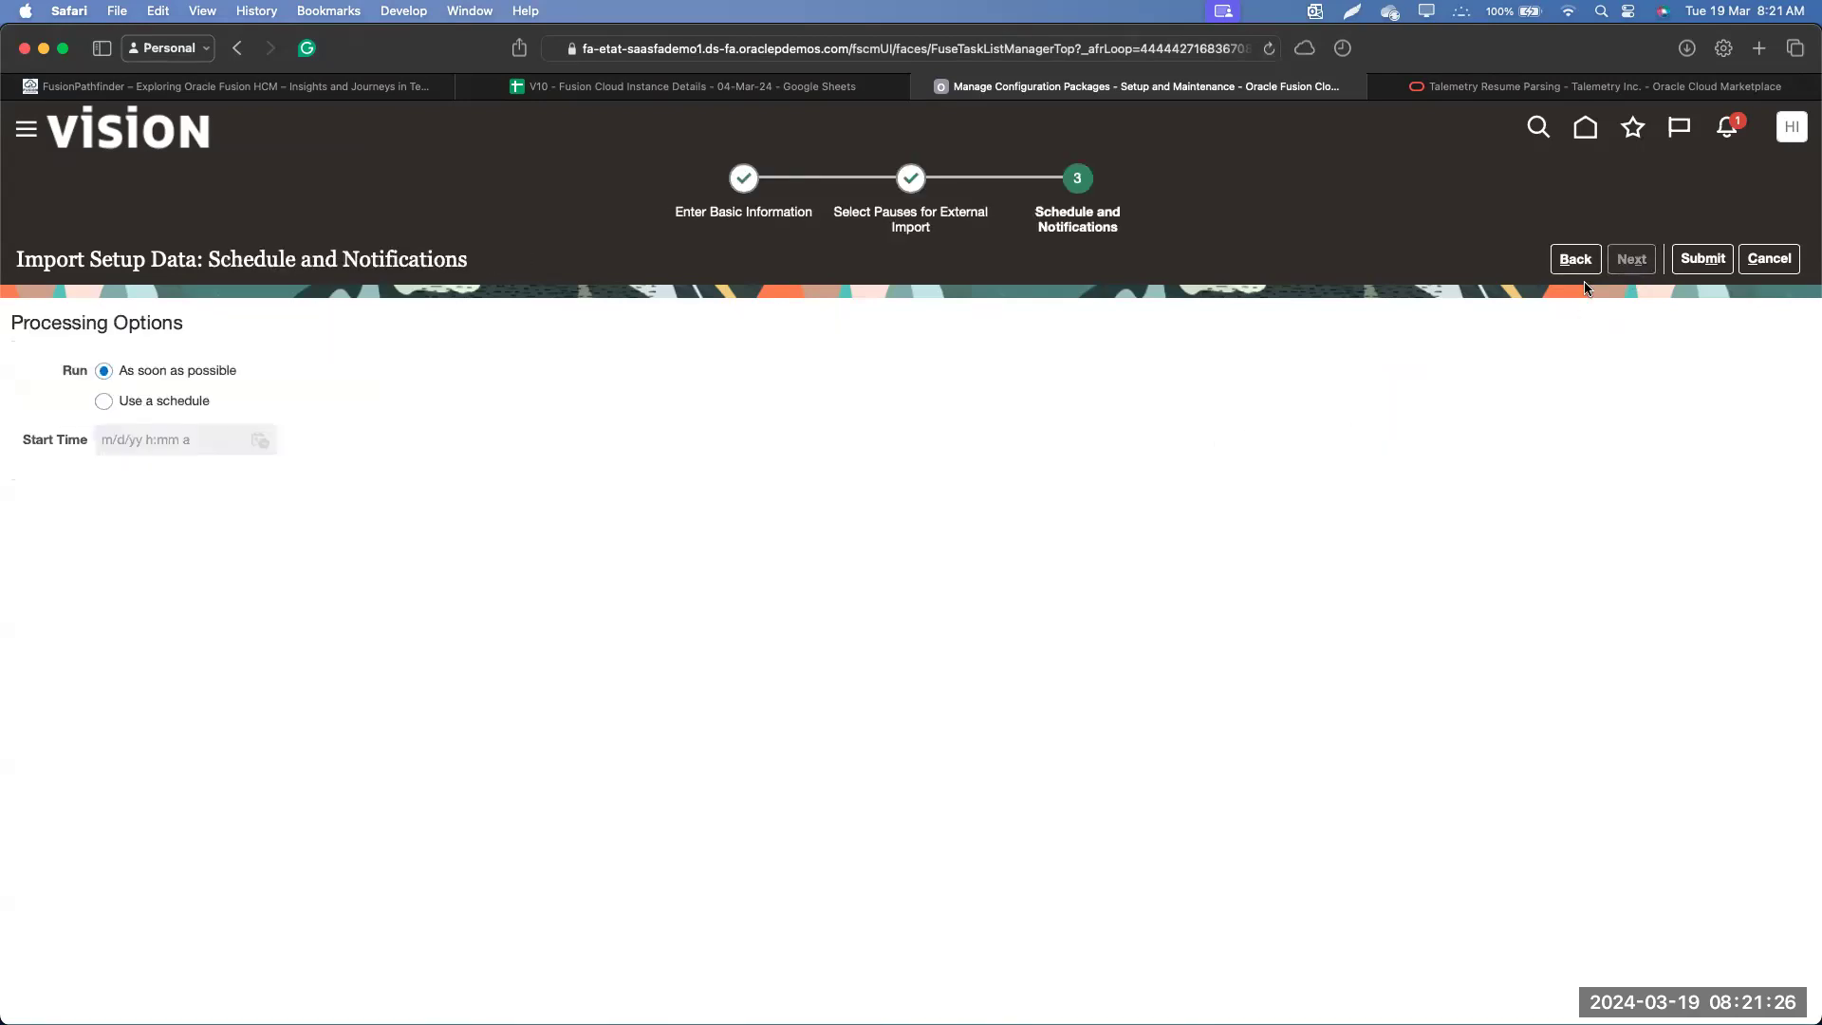
left_click(1694, 260)
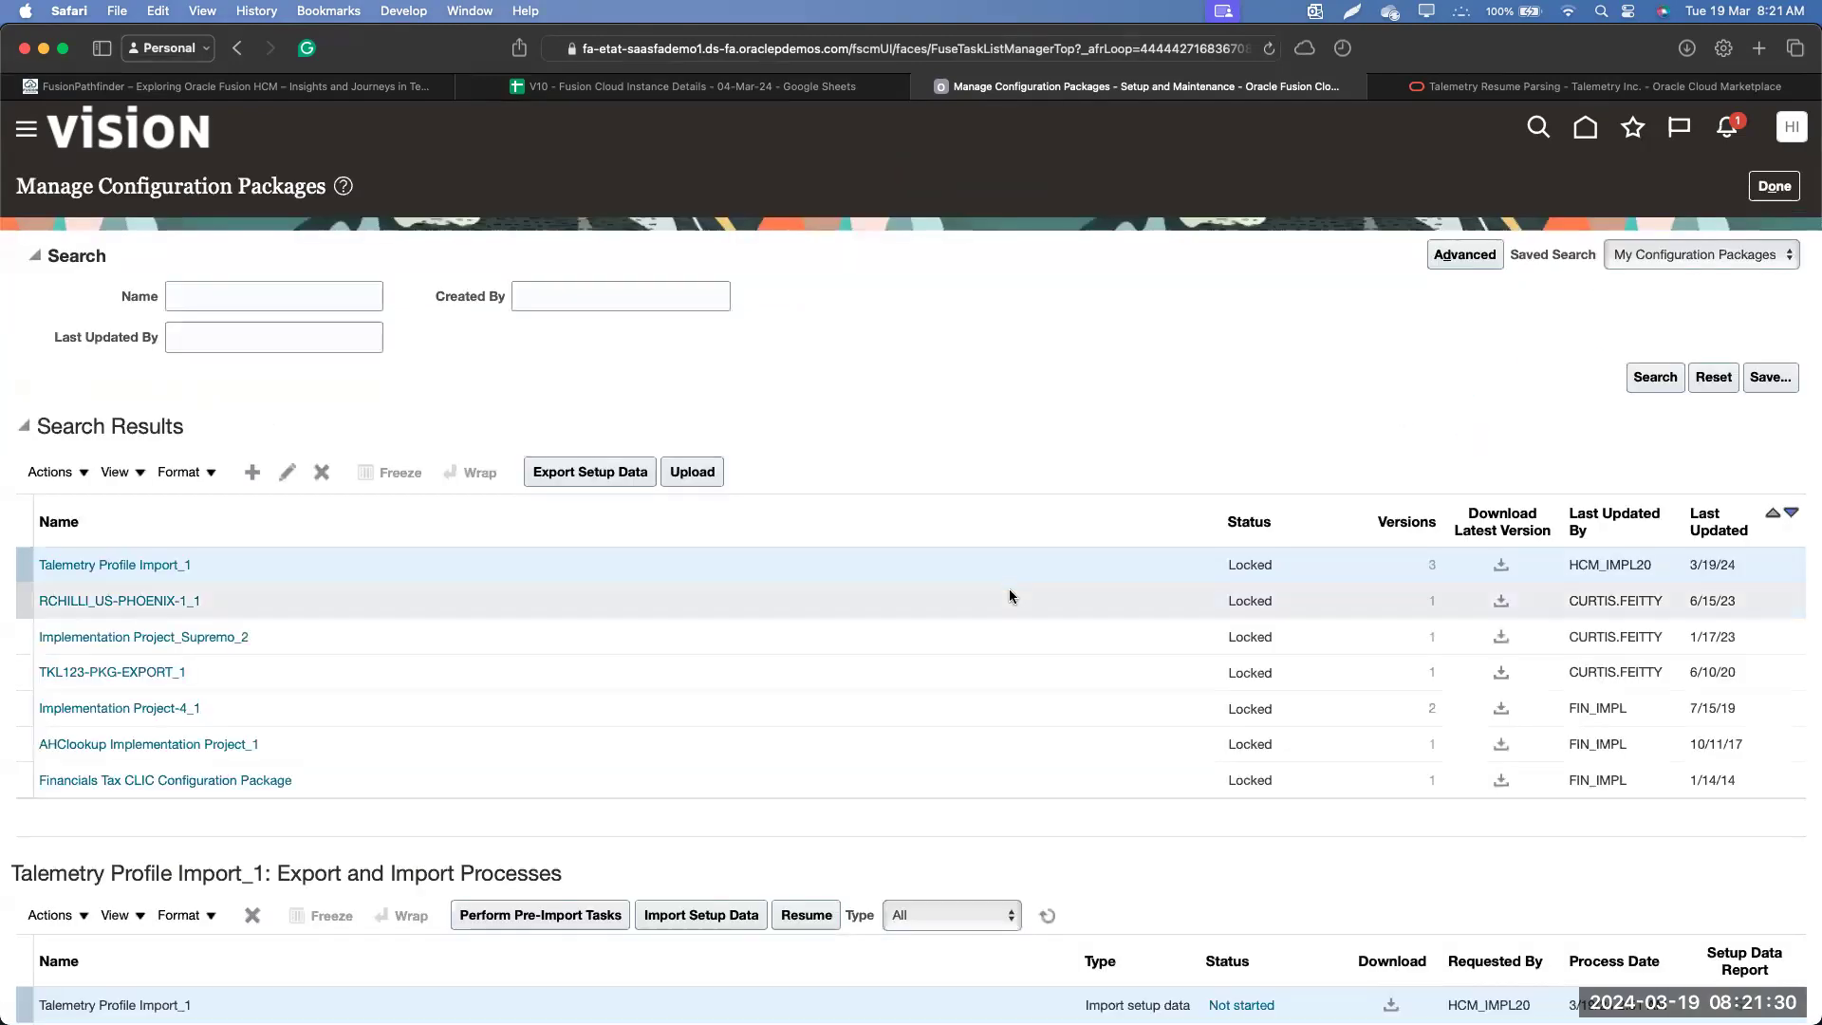
Refresh the export and import processes until the Talemetry setup data import finishes, and return to the Setup and Maintenance task page
scroll(965, 888, "down", 5)
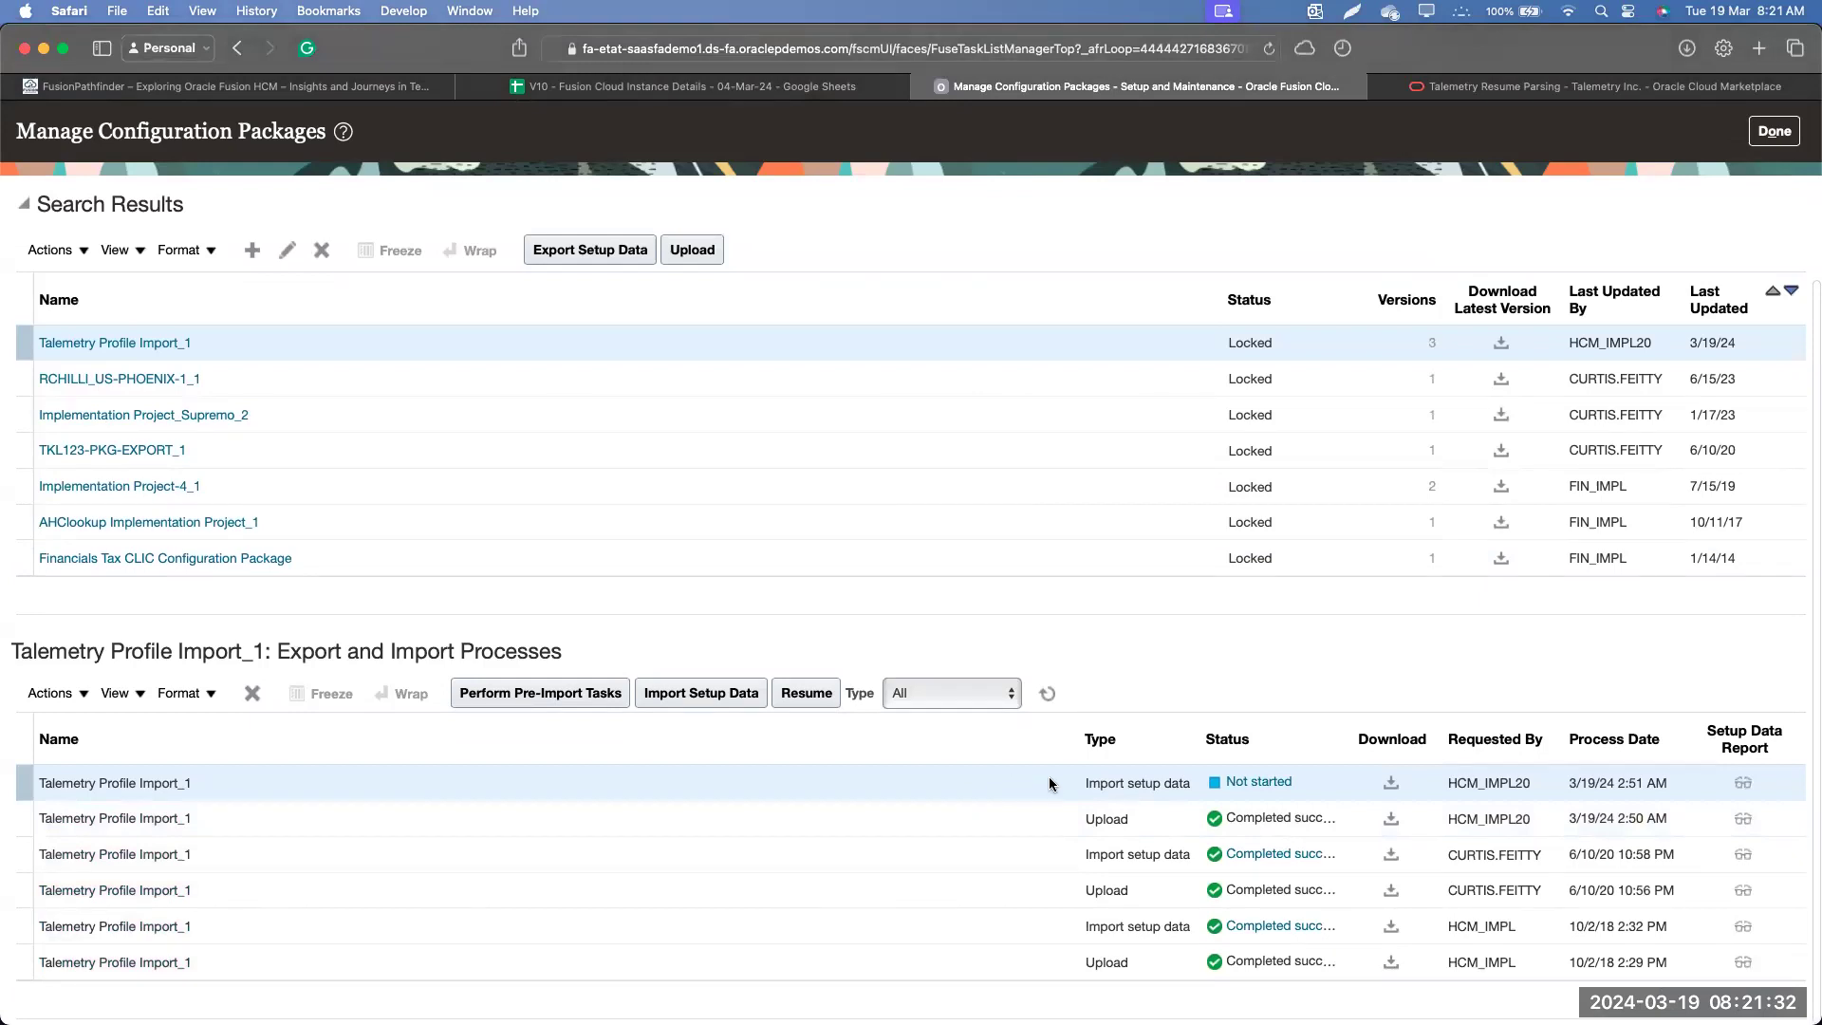
left_click(1050, 695)
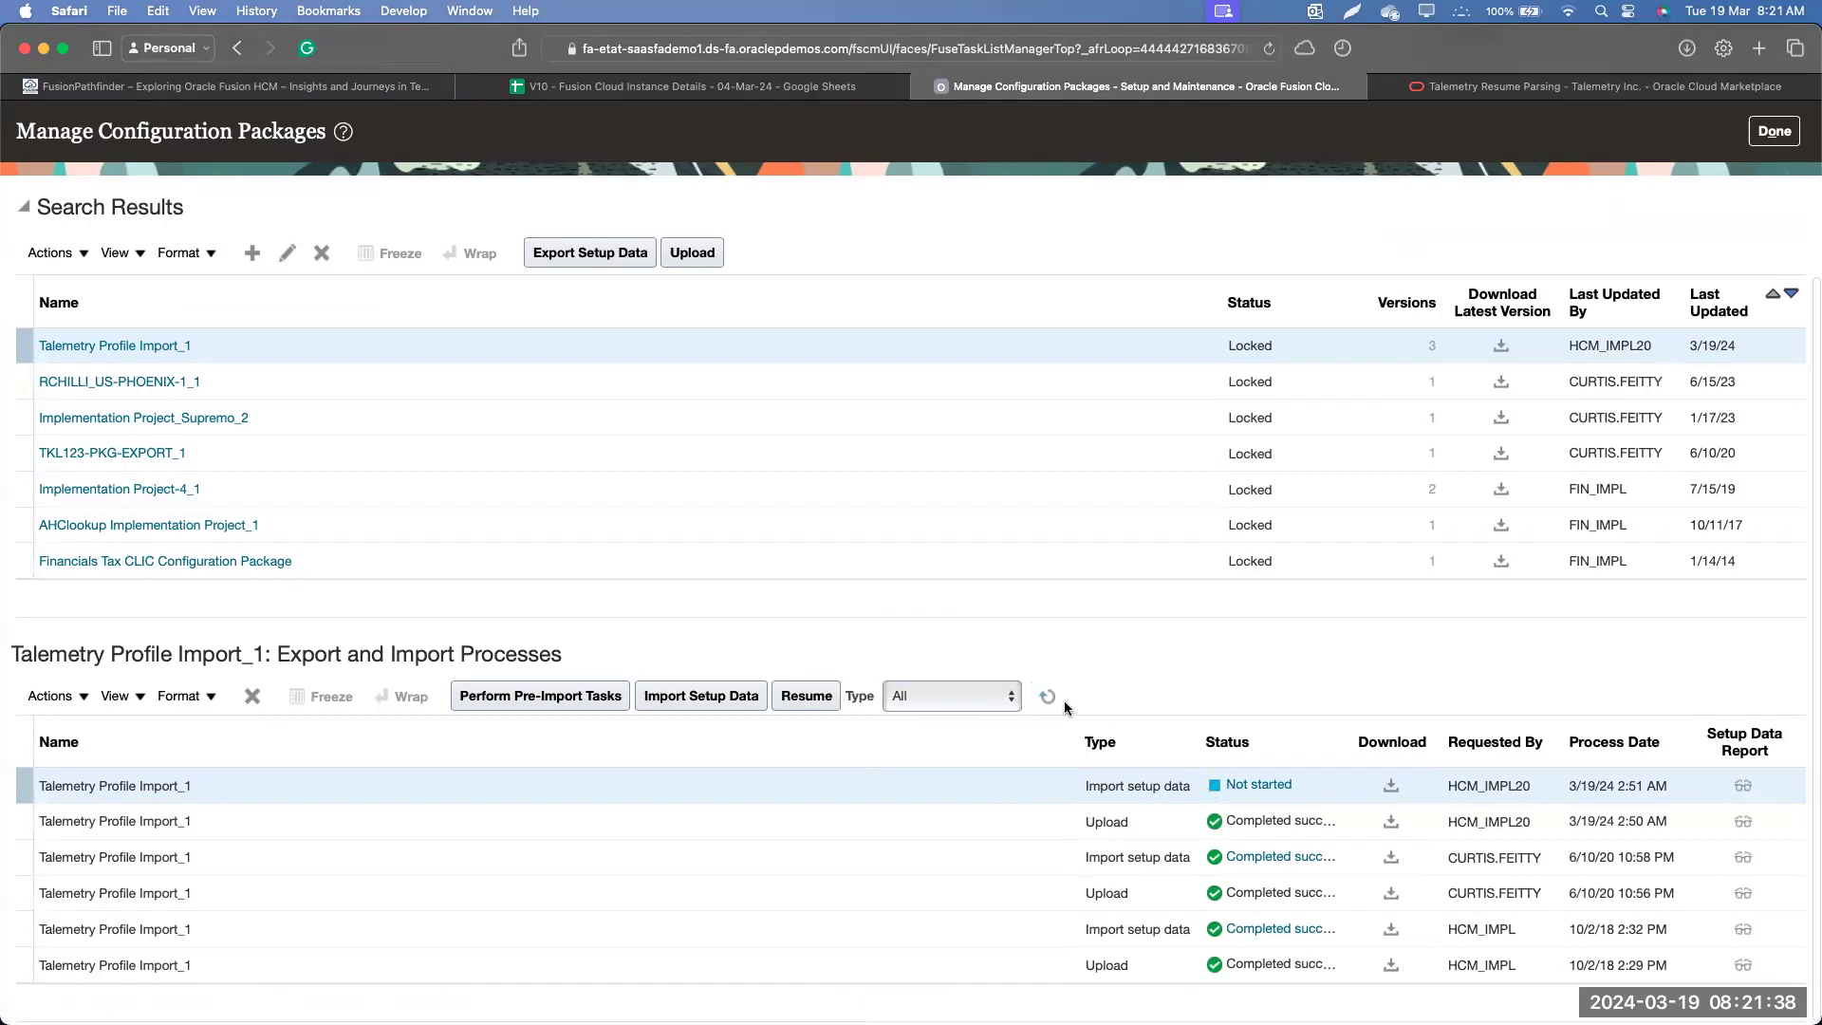
left_click(1050, 698)
left_click(1047, 697)
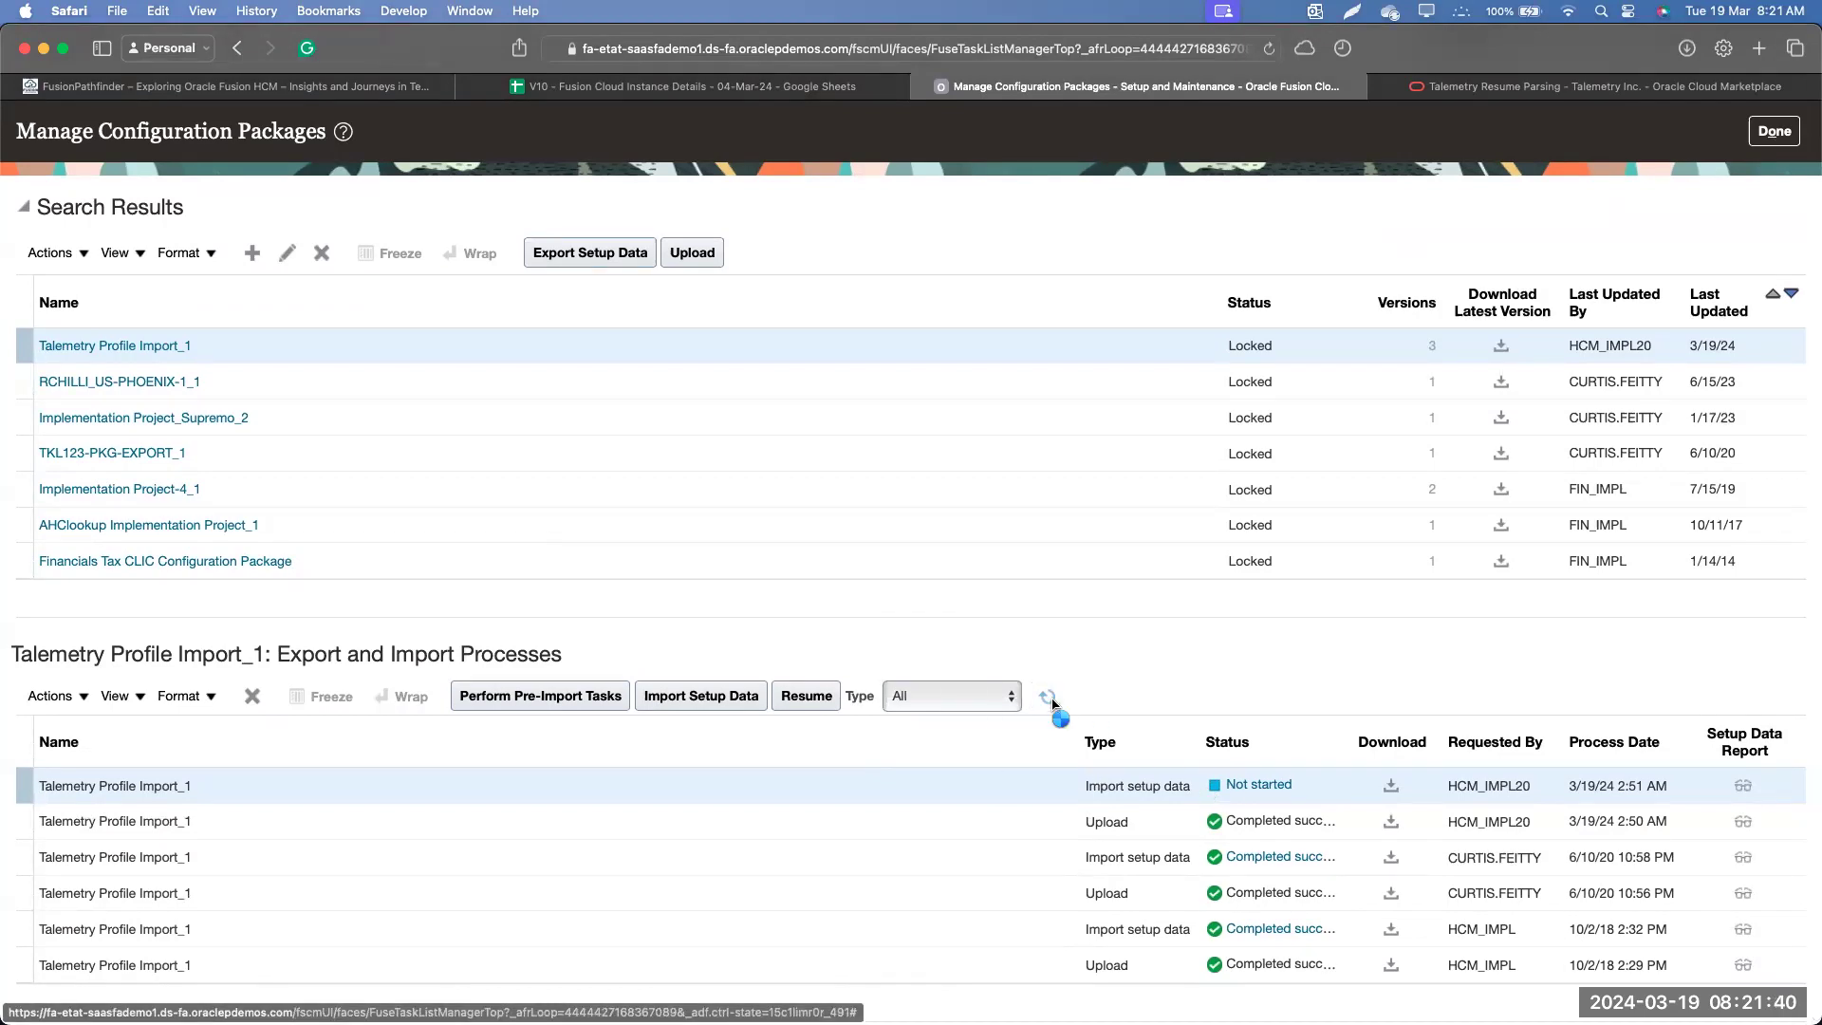
left_click(1049, 696)
left_click(1050, 699)
left_click(1048, 699)
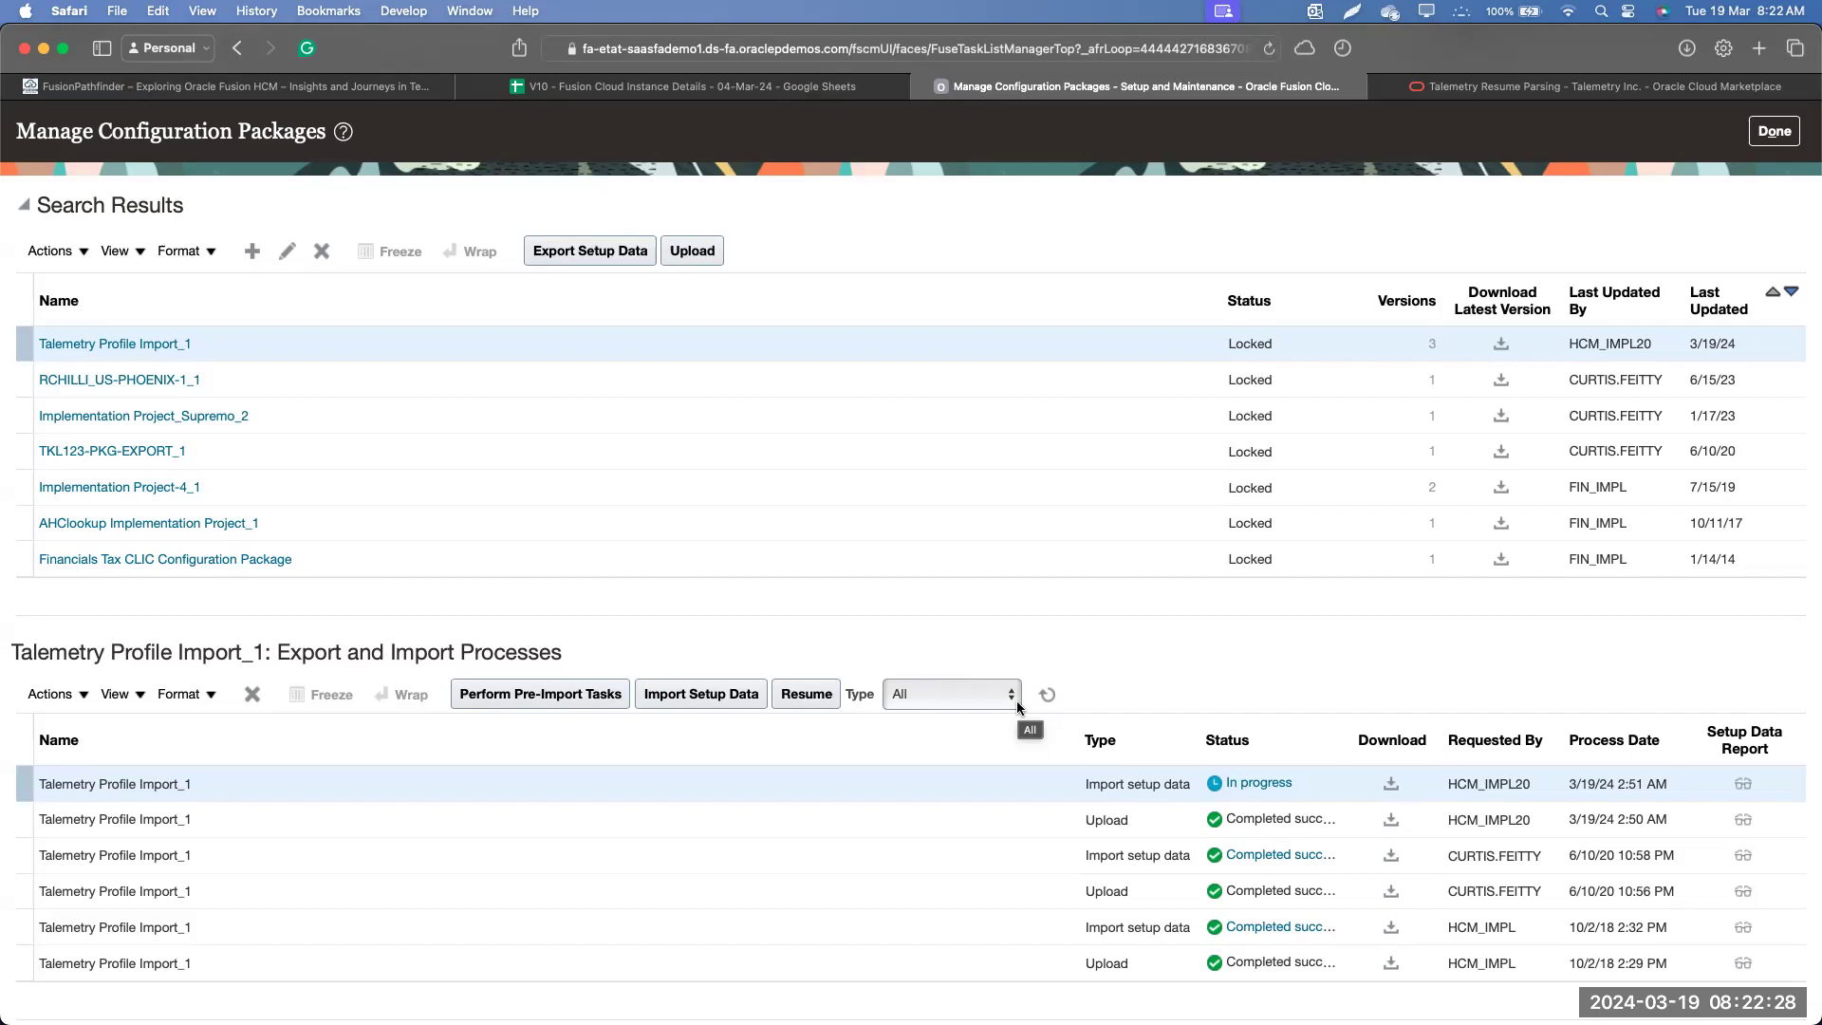
left_click(1016, 701)
left_click(1046, 693)
left_click(1049, 694)
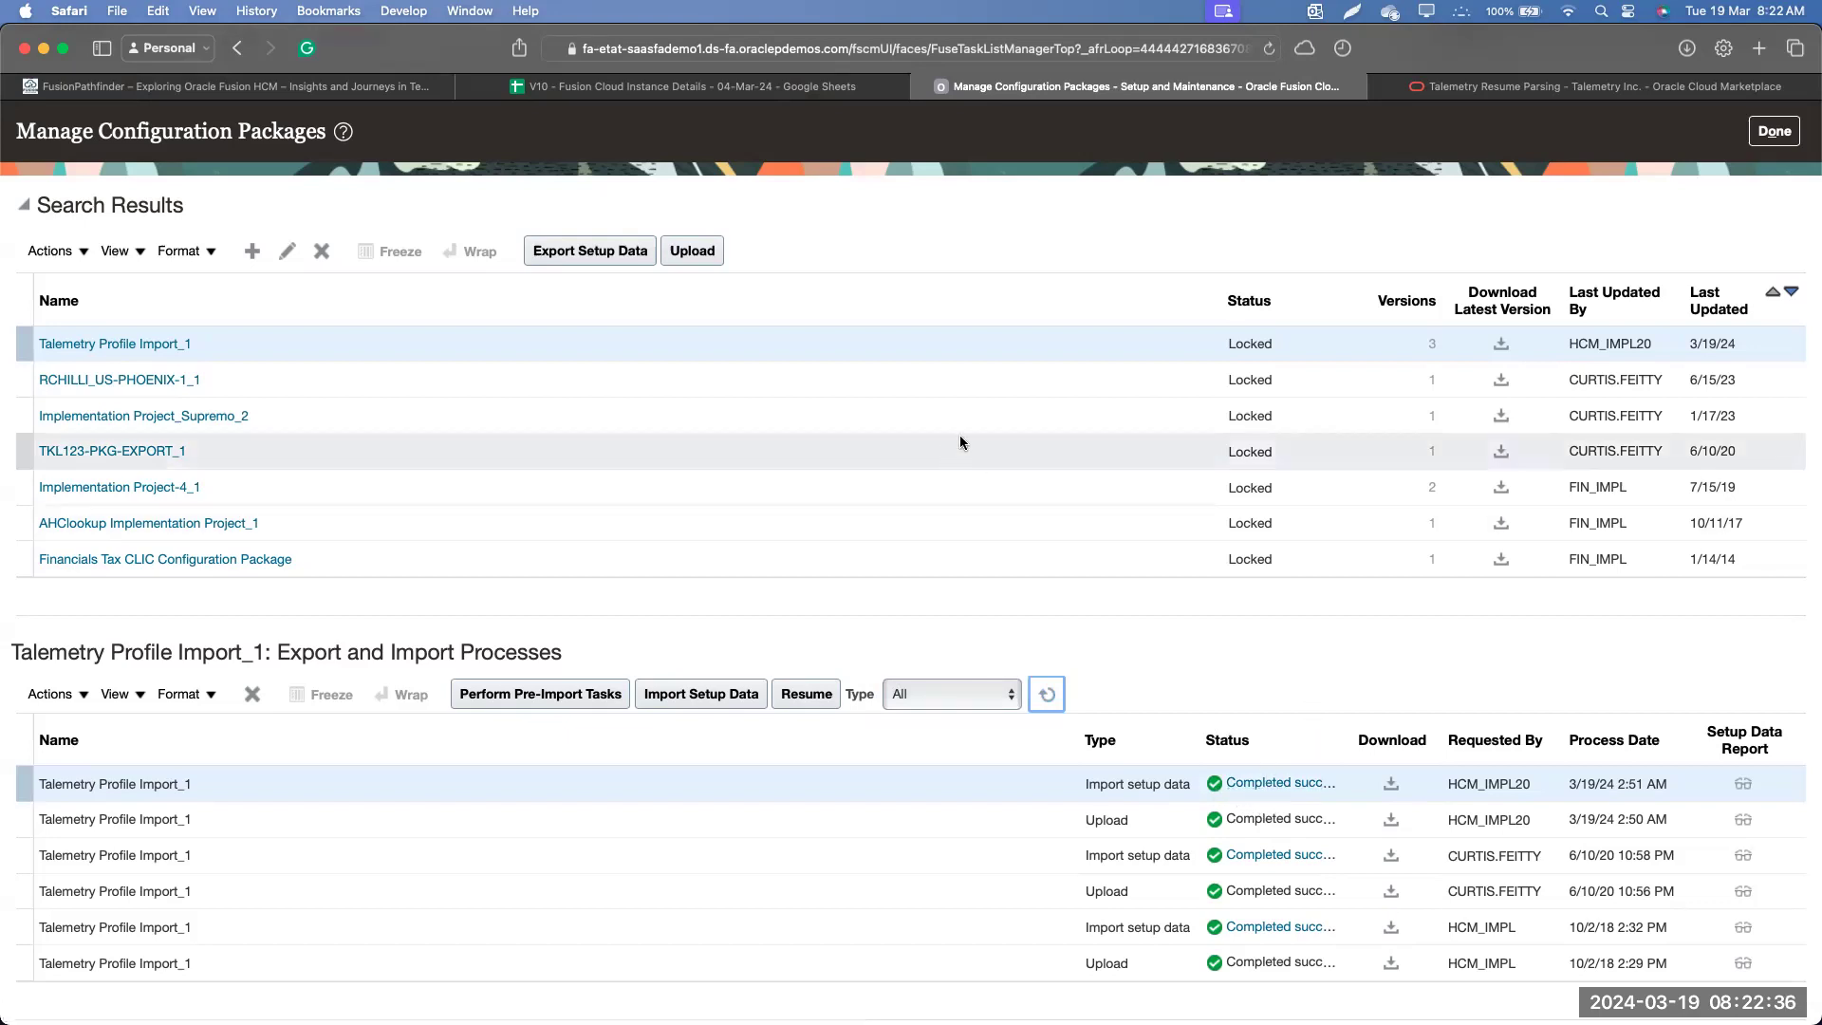
left_click(1774, 133)
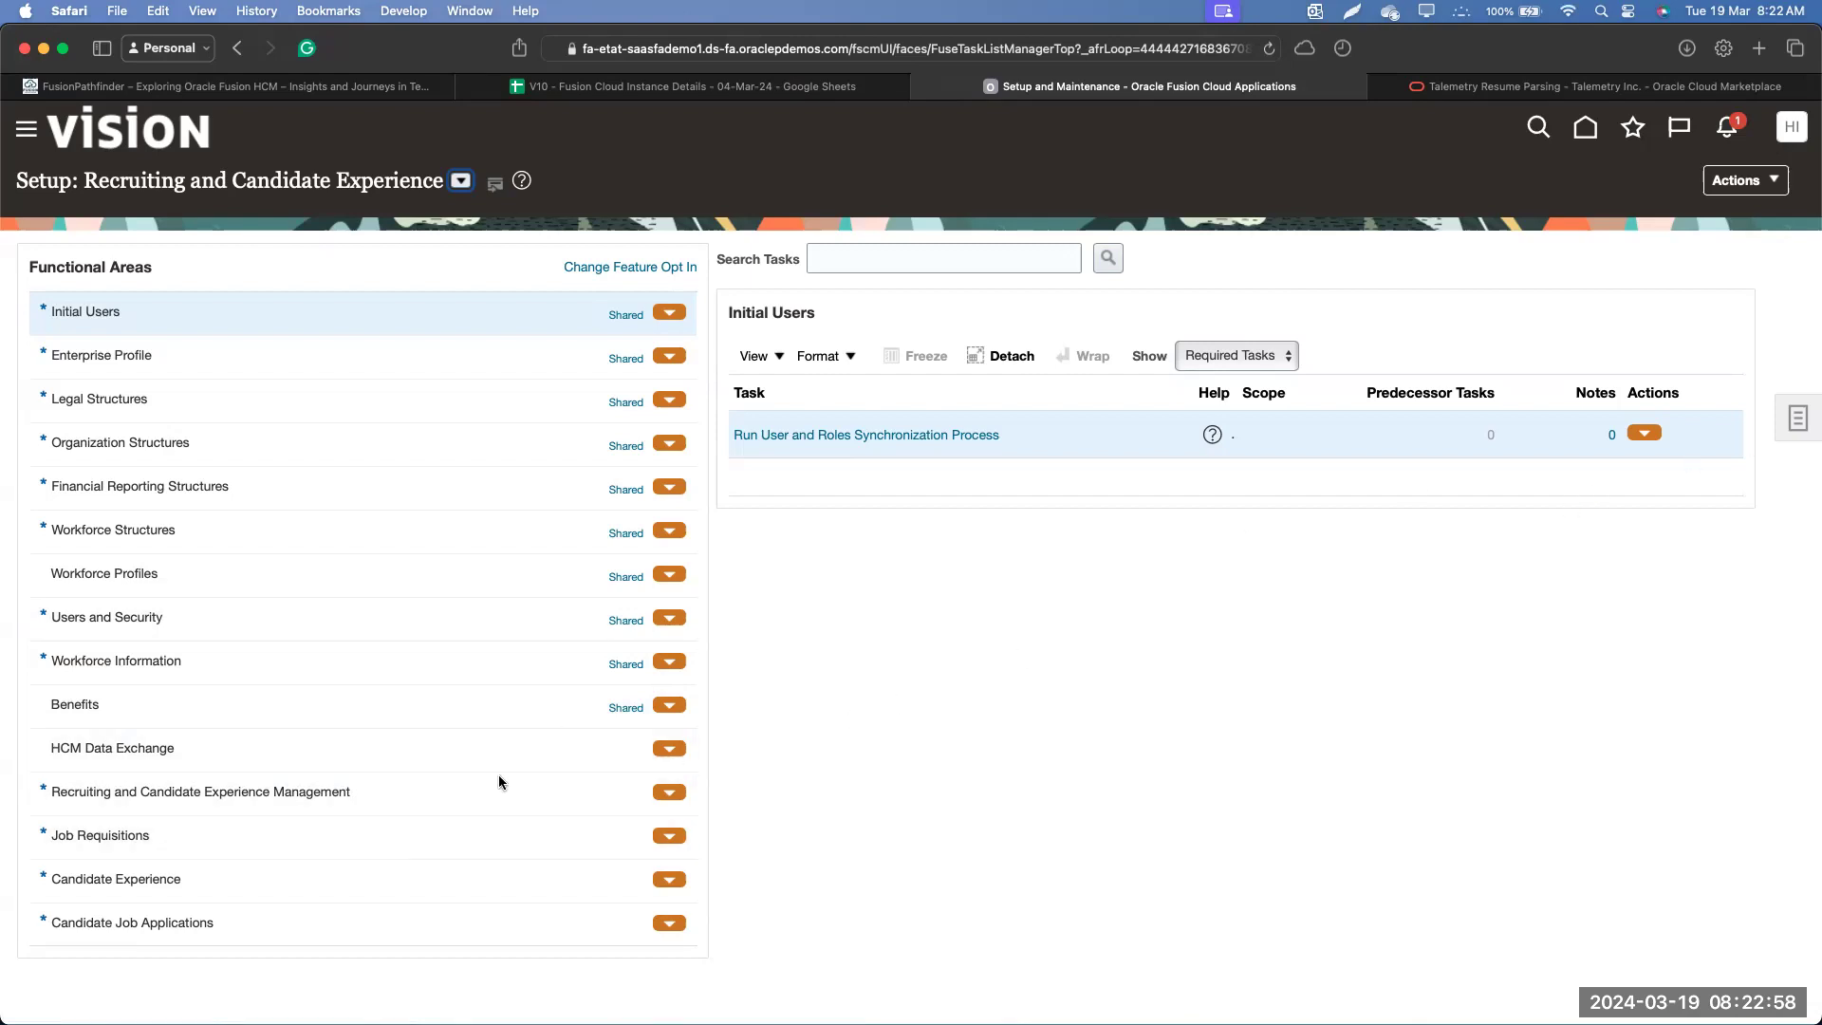
Open Recruiting Category Provisioning and Configuration under Recruiting and Candidate Experience Management, and open the Profile Import Partners for editing
left_click(440, 793)
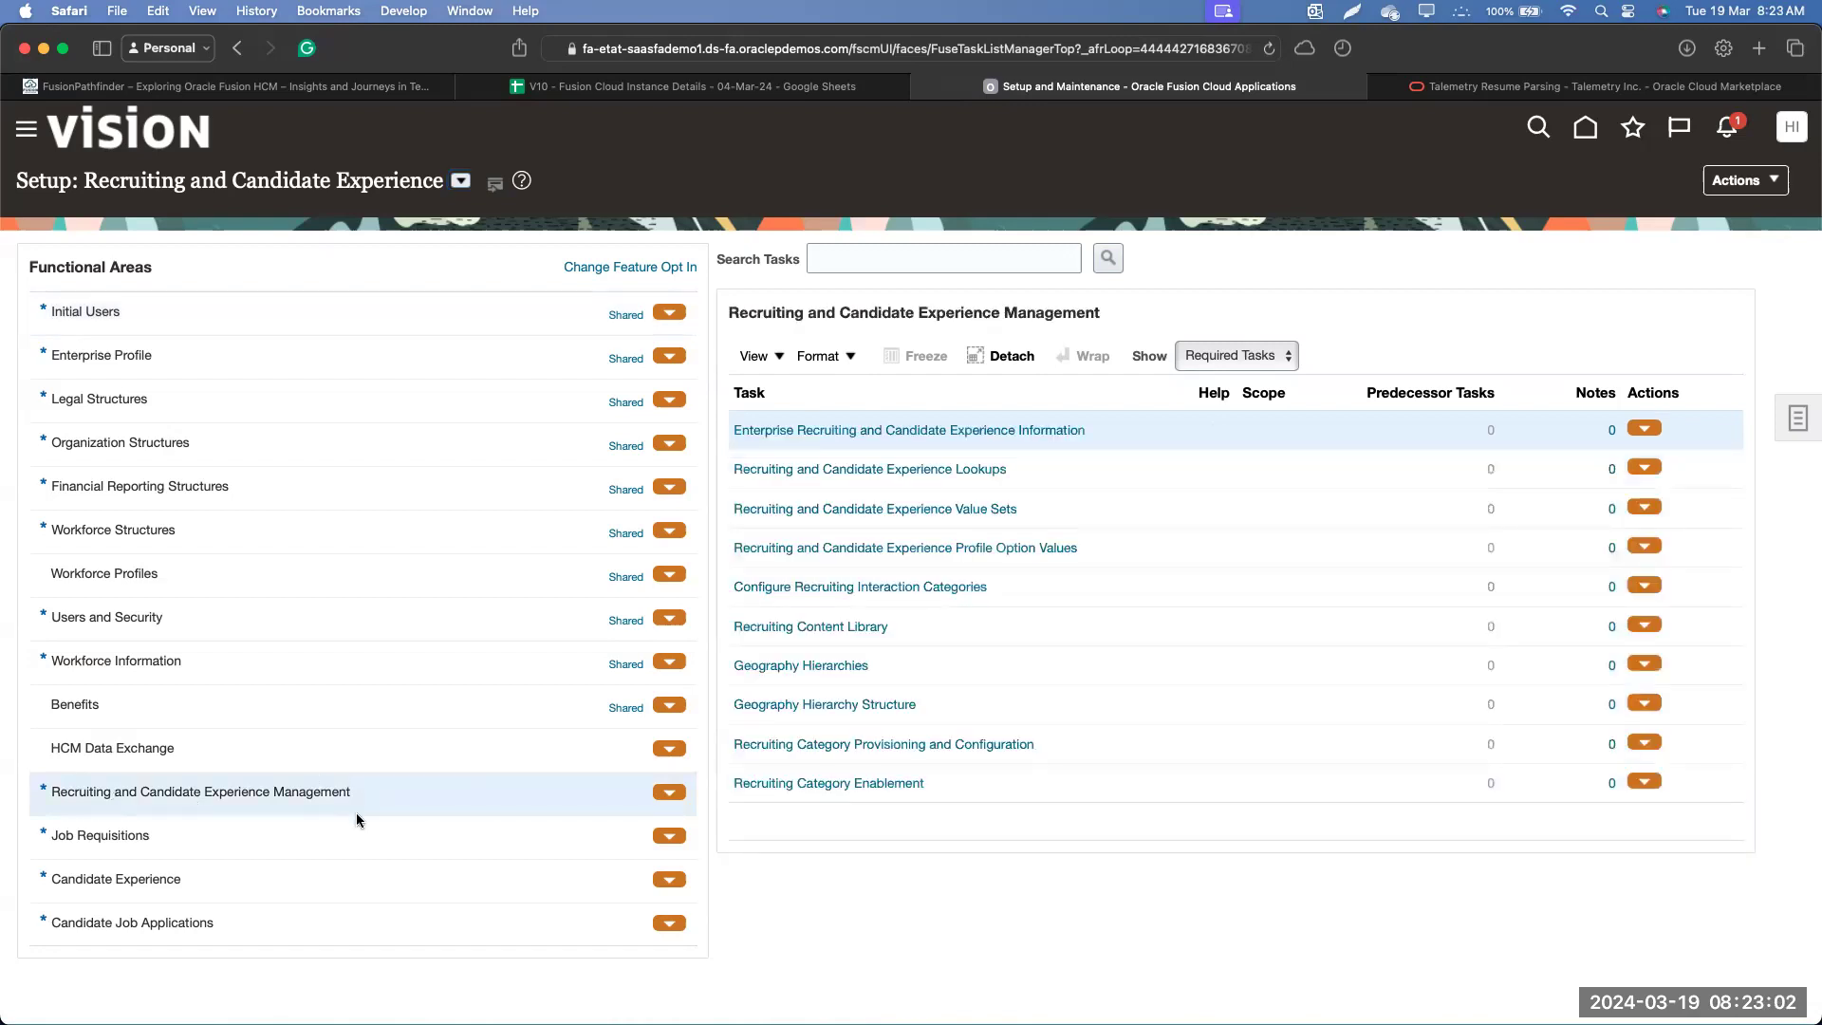
left_click(1064, 750)
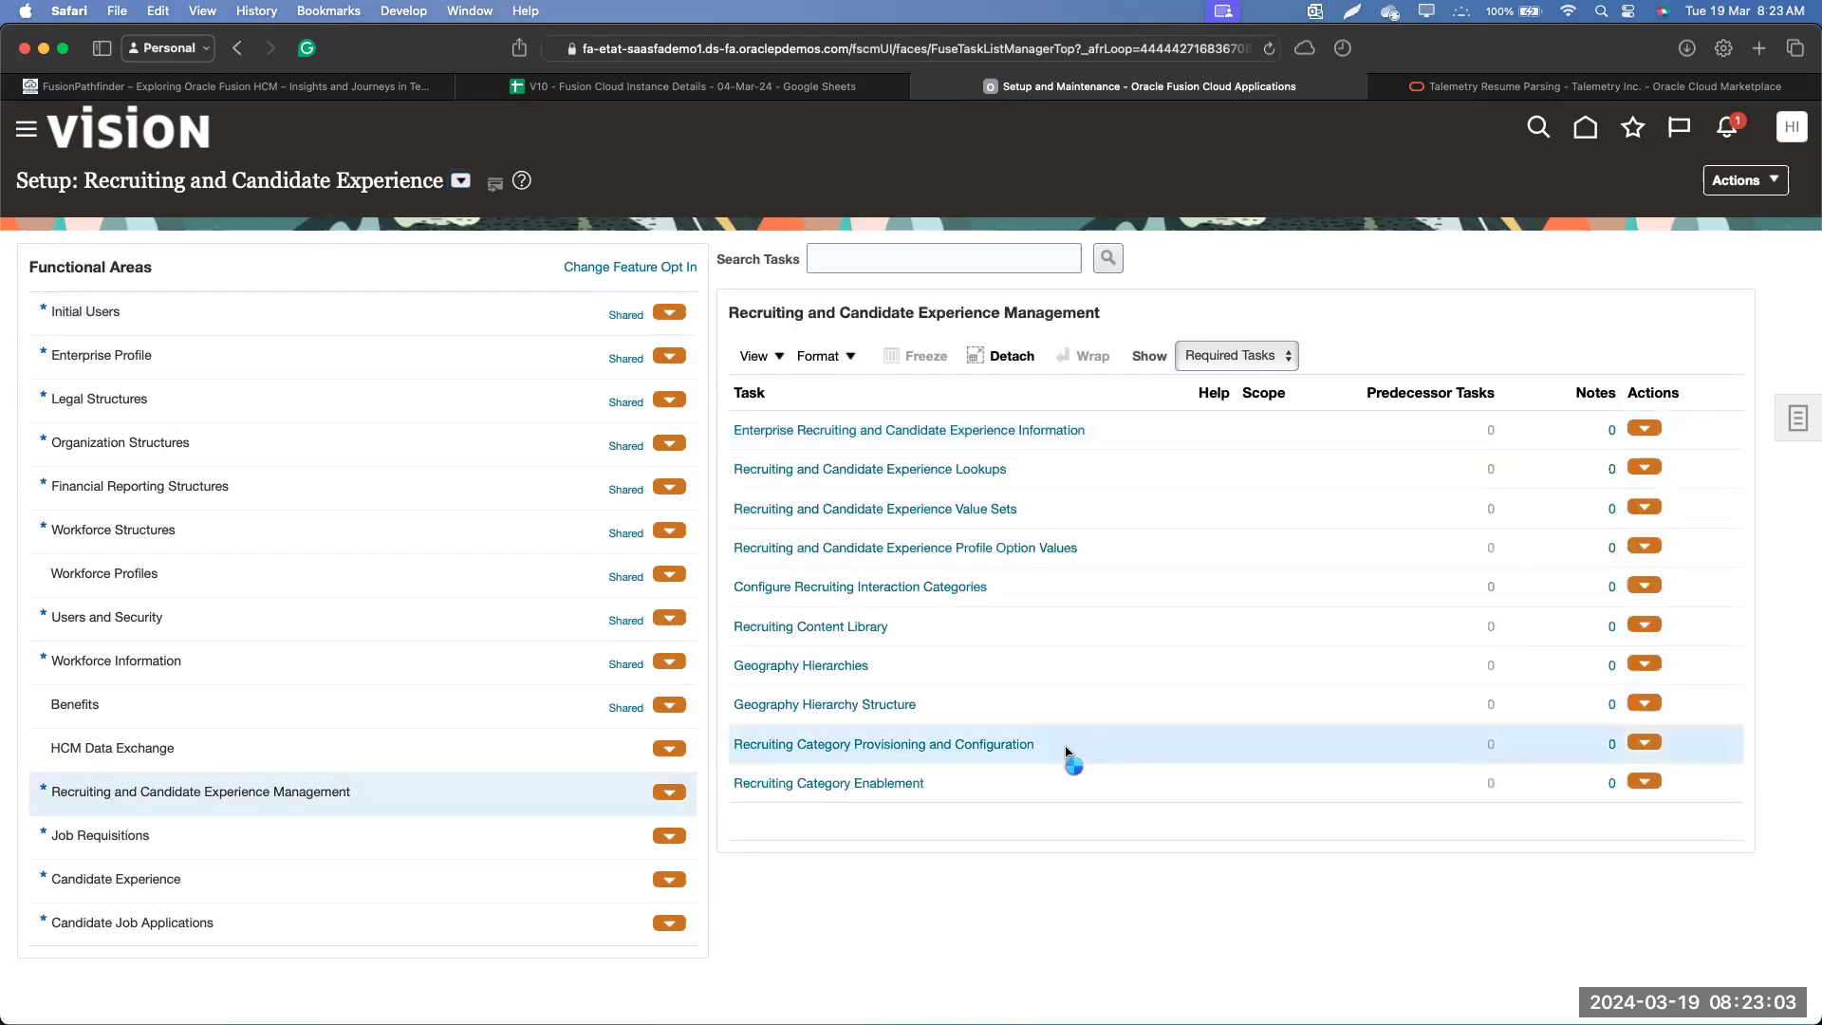
left_click(864, 745)
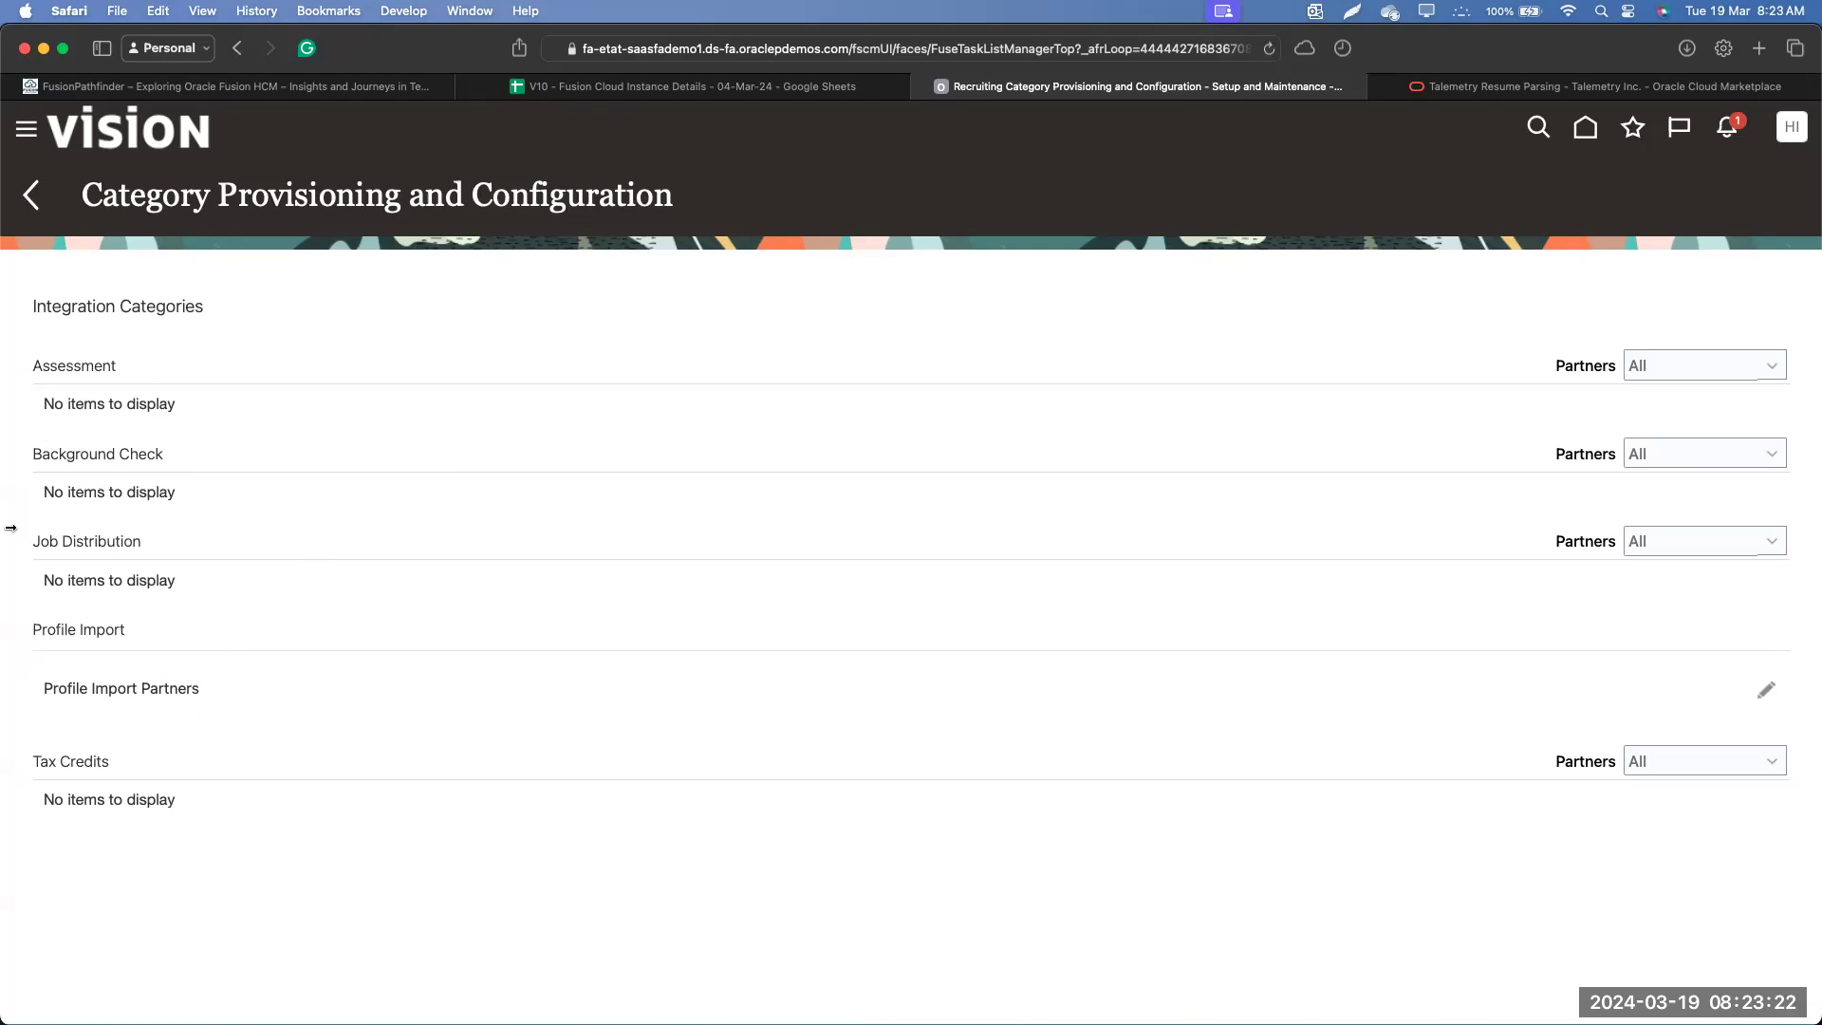
left_click_drag(41, 403, 317, 403)
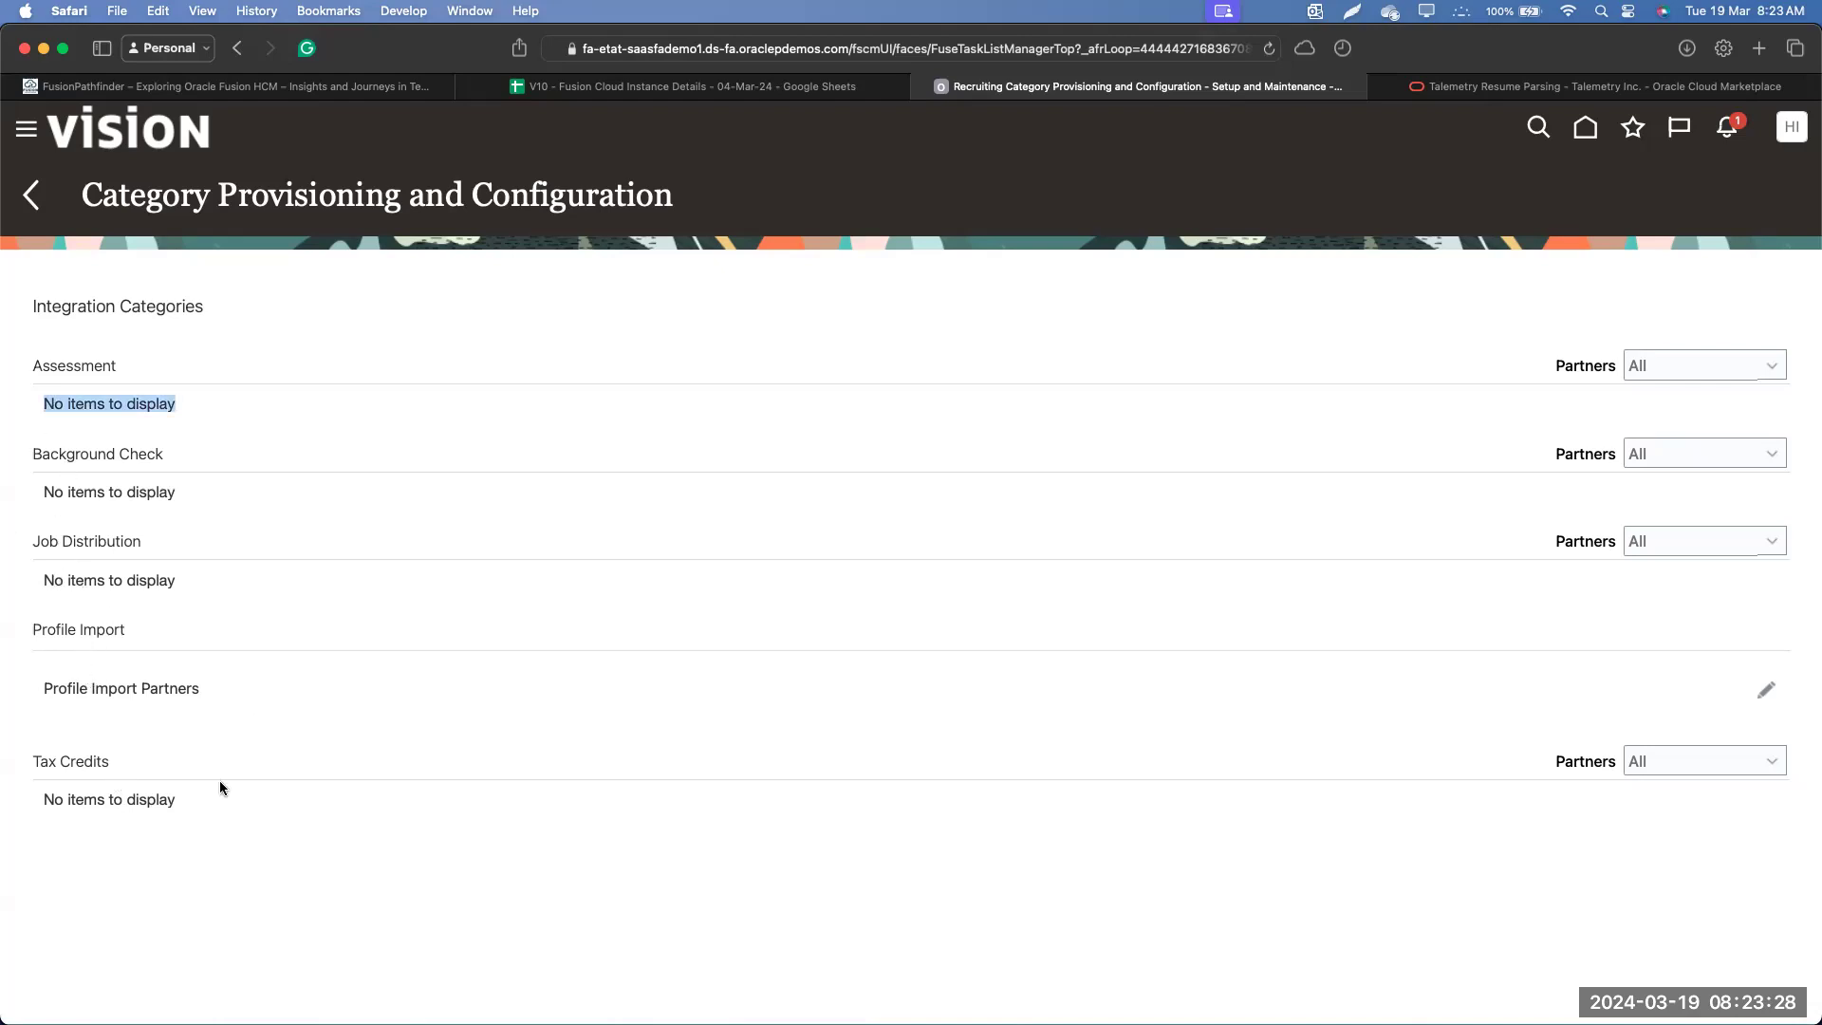
left_click(1757, 692)
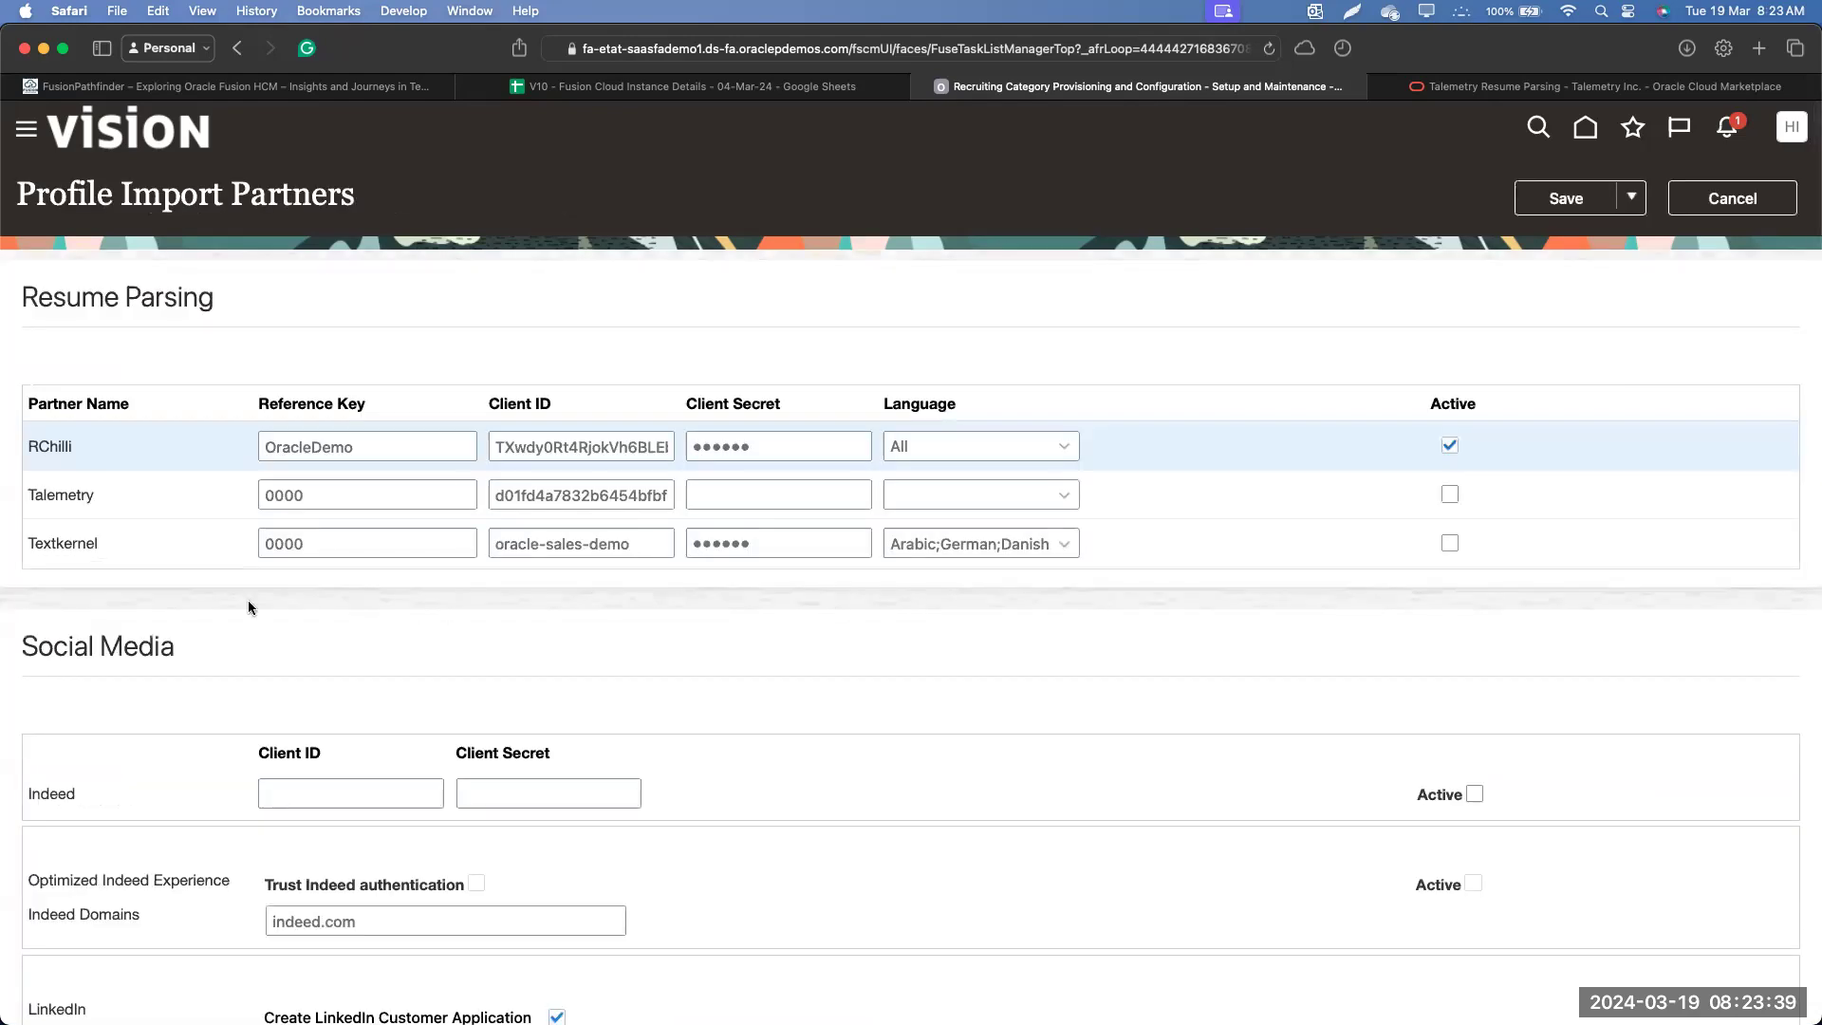
Examine the Talemetry row under Resume Parsing, including its reference key, client ID, client secret, language and active settings
left_click(133, 505)
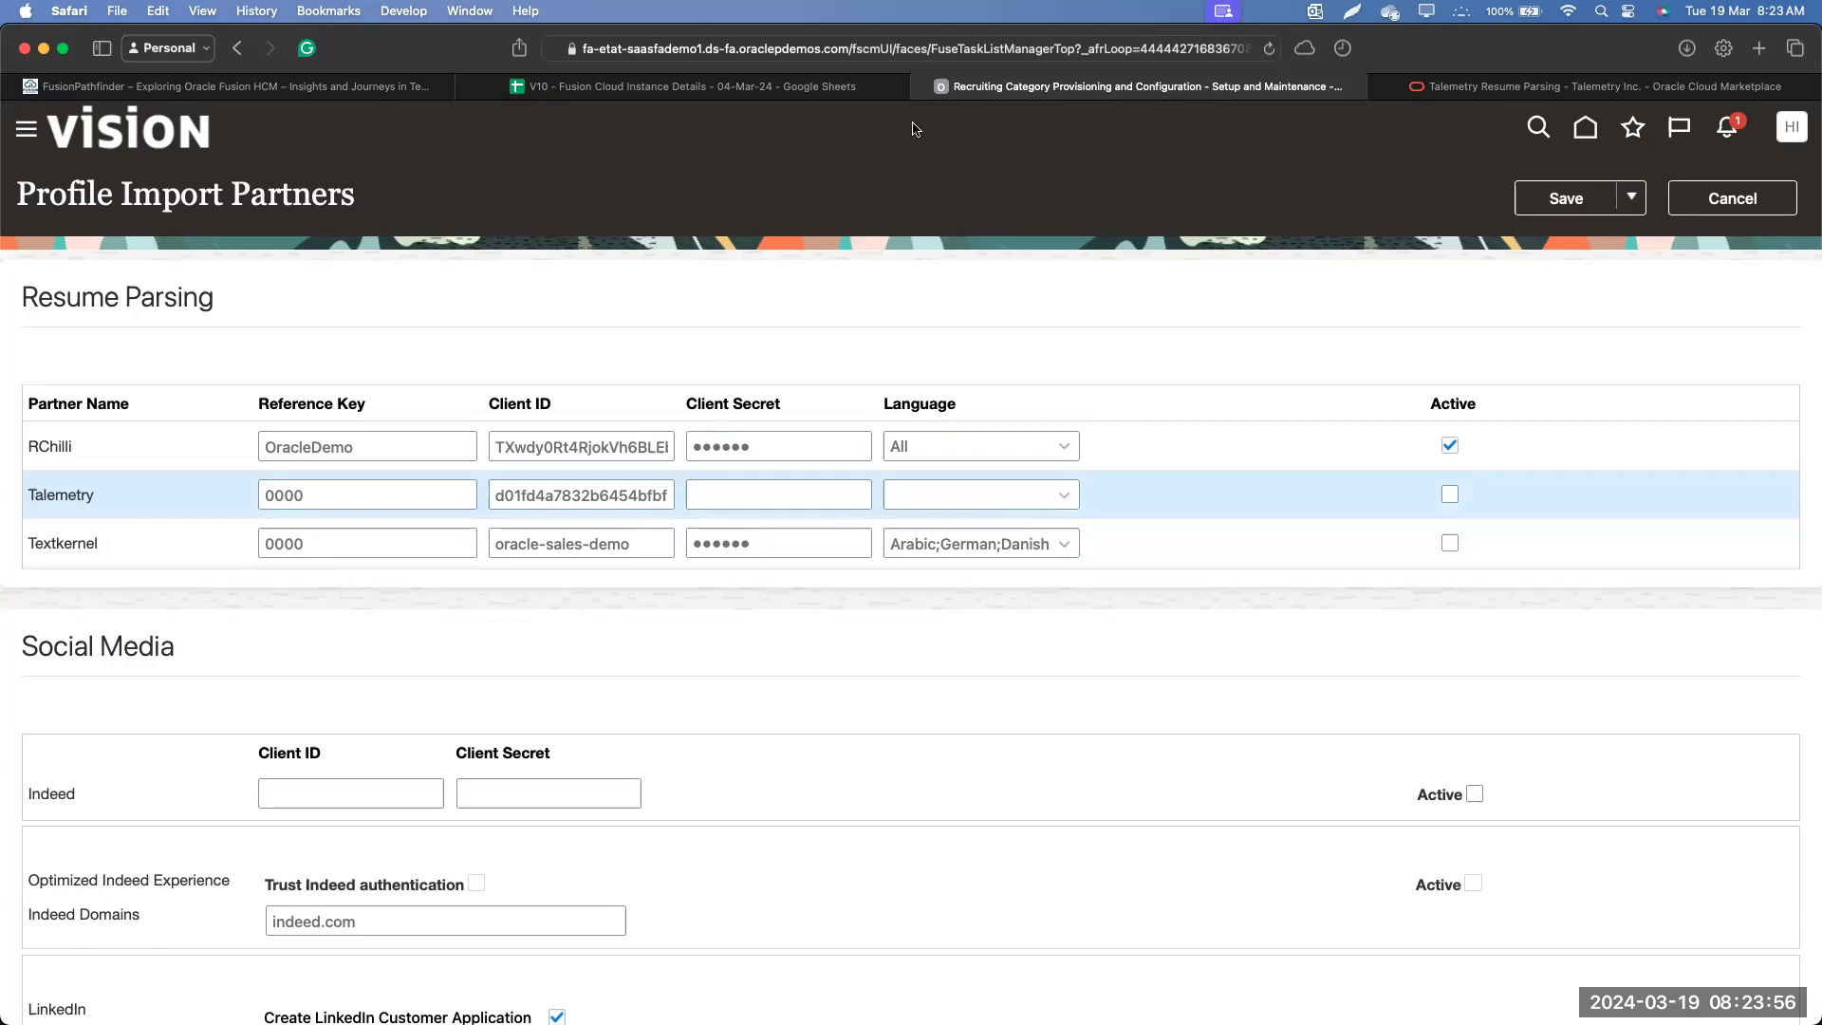
key("ctrl+a")
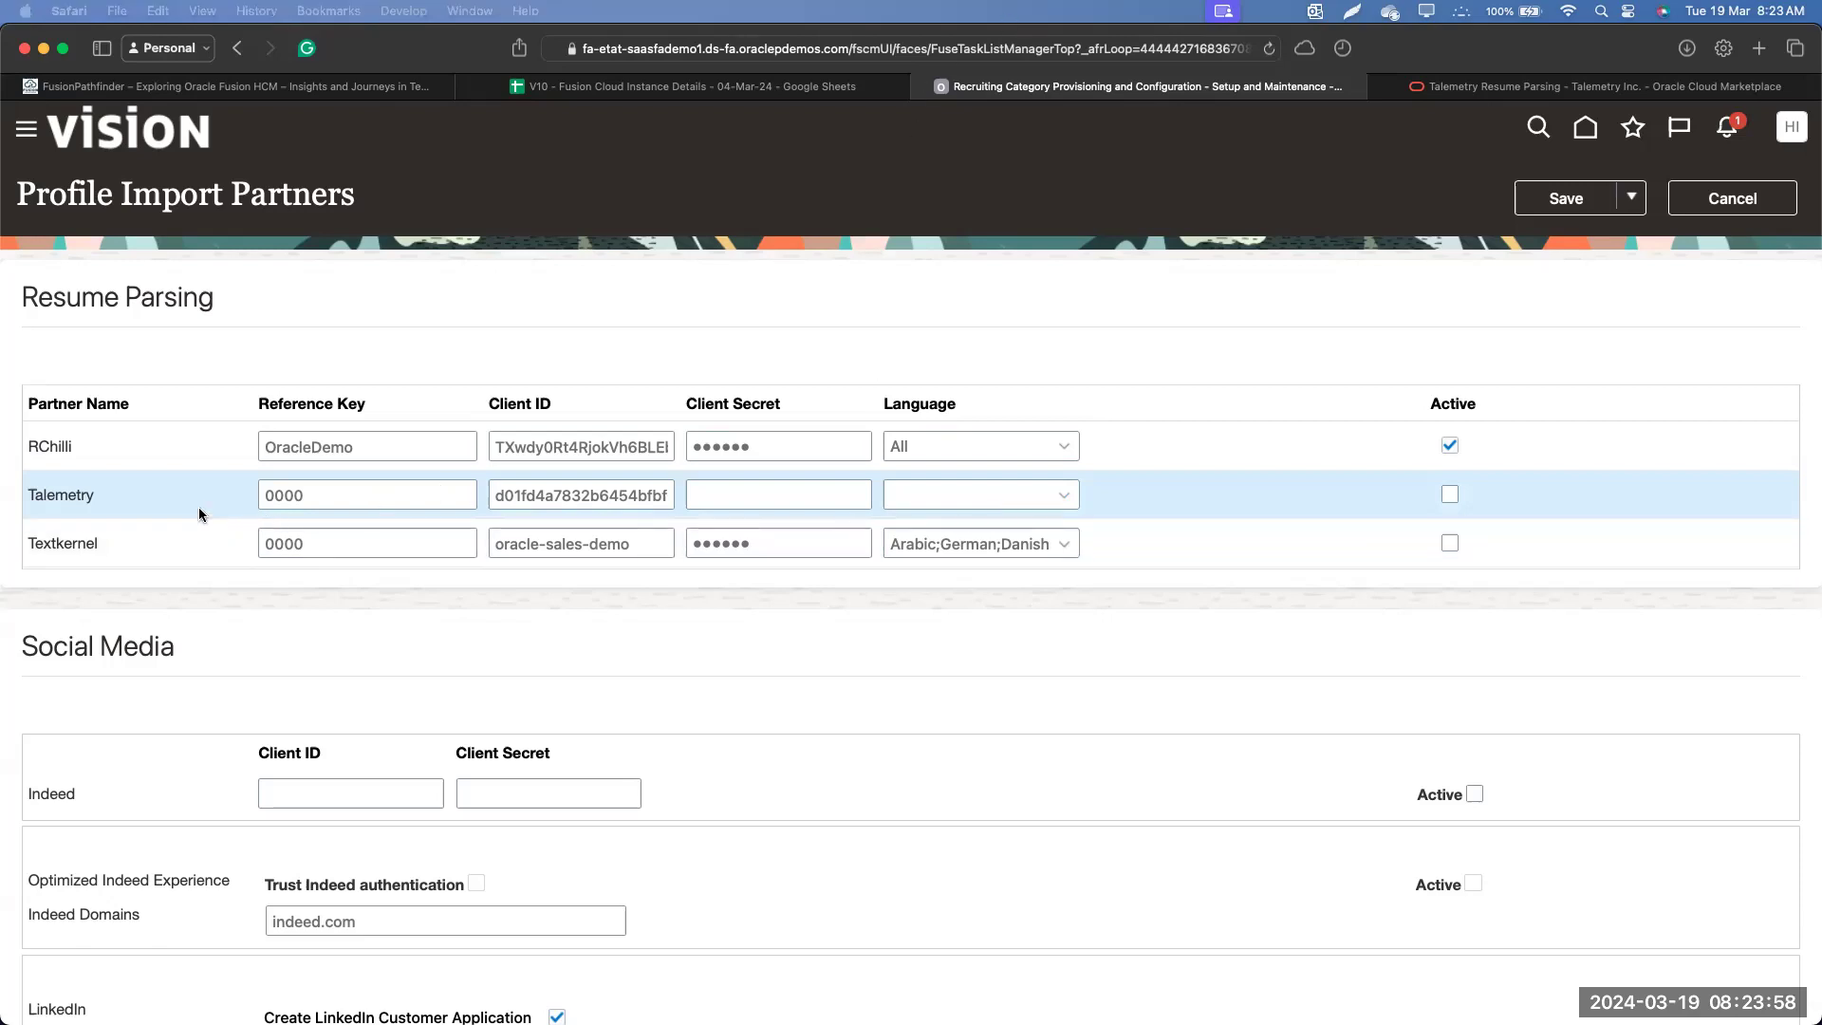
left_click_drag(213, 512, 335, 513)
mouse_move(586, 527)
left_mouse_down()
mouse_move(1022, 522)
mouse_move(1082, 488)
mouse_move(318, 452)
mouse_move(234, 505)
left_mouse_up()
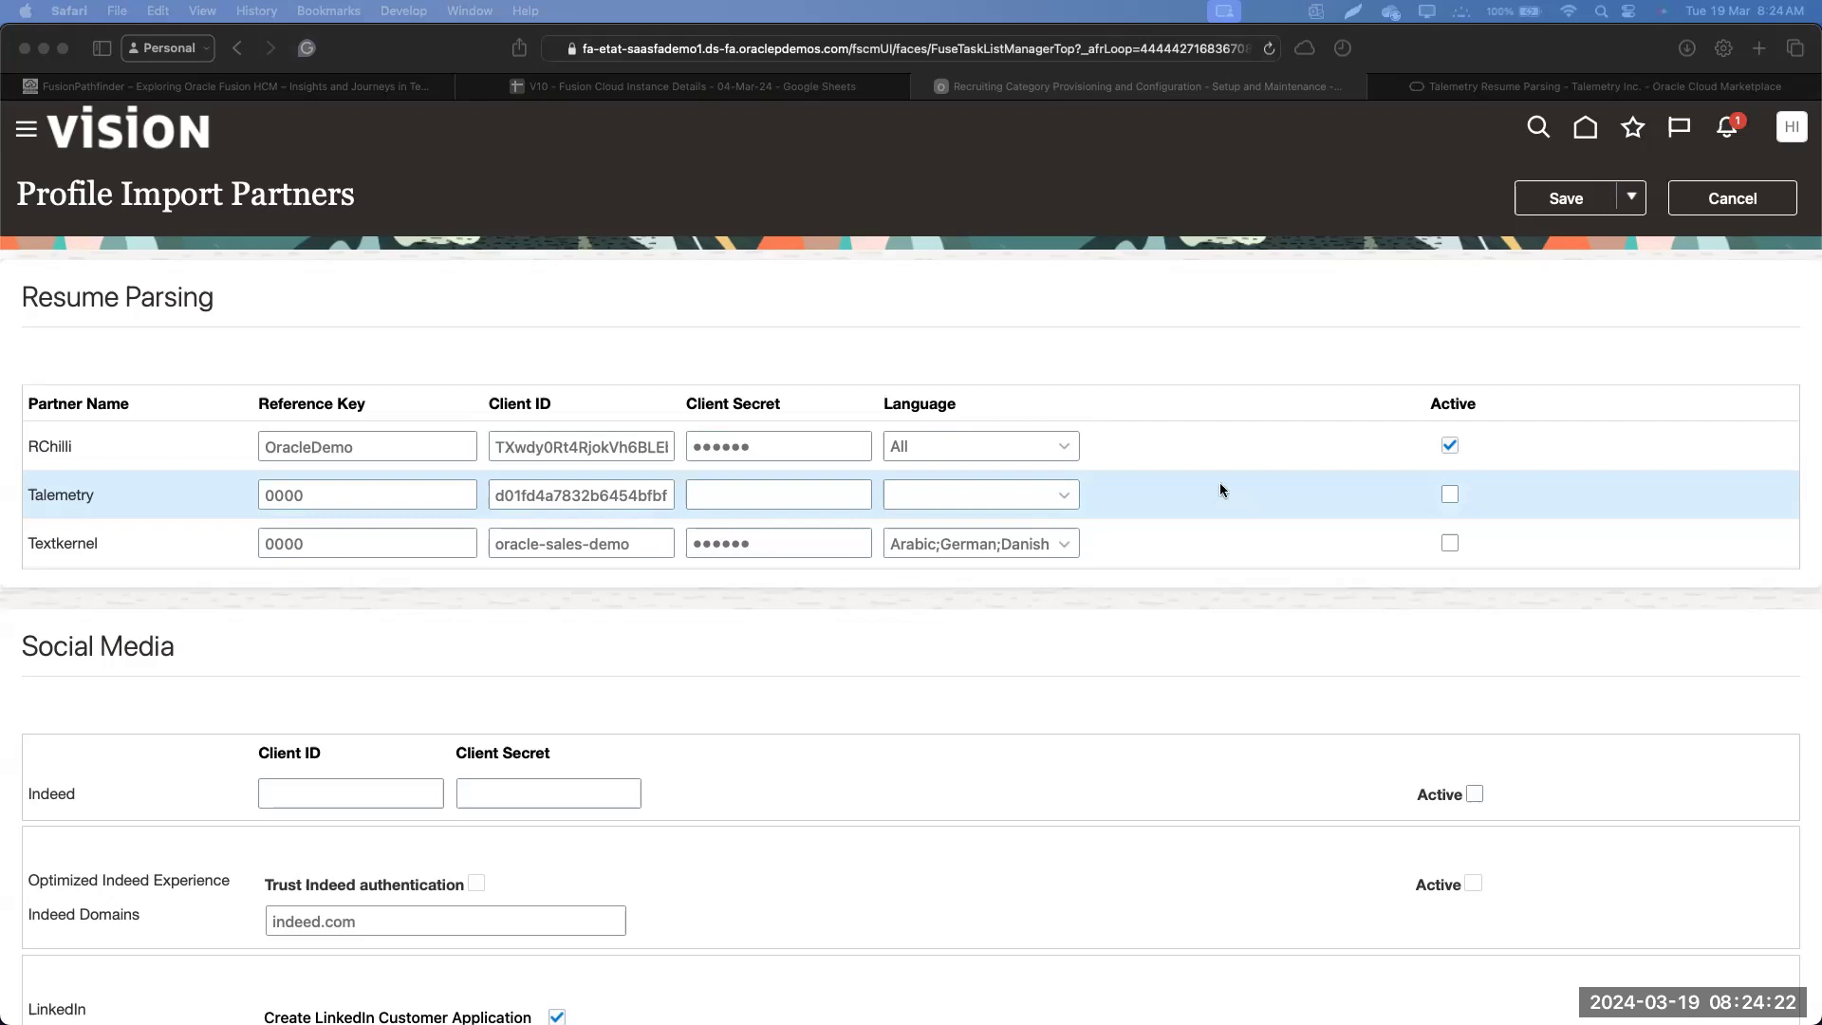
Filter the Oracle Cloud Marketplace's Oracle Recruiting Cloud apps by the Assessment category, review the listed partners, and return to Profile Import Partners
left_click(1521, 86)
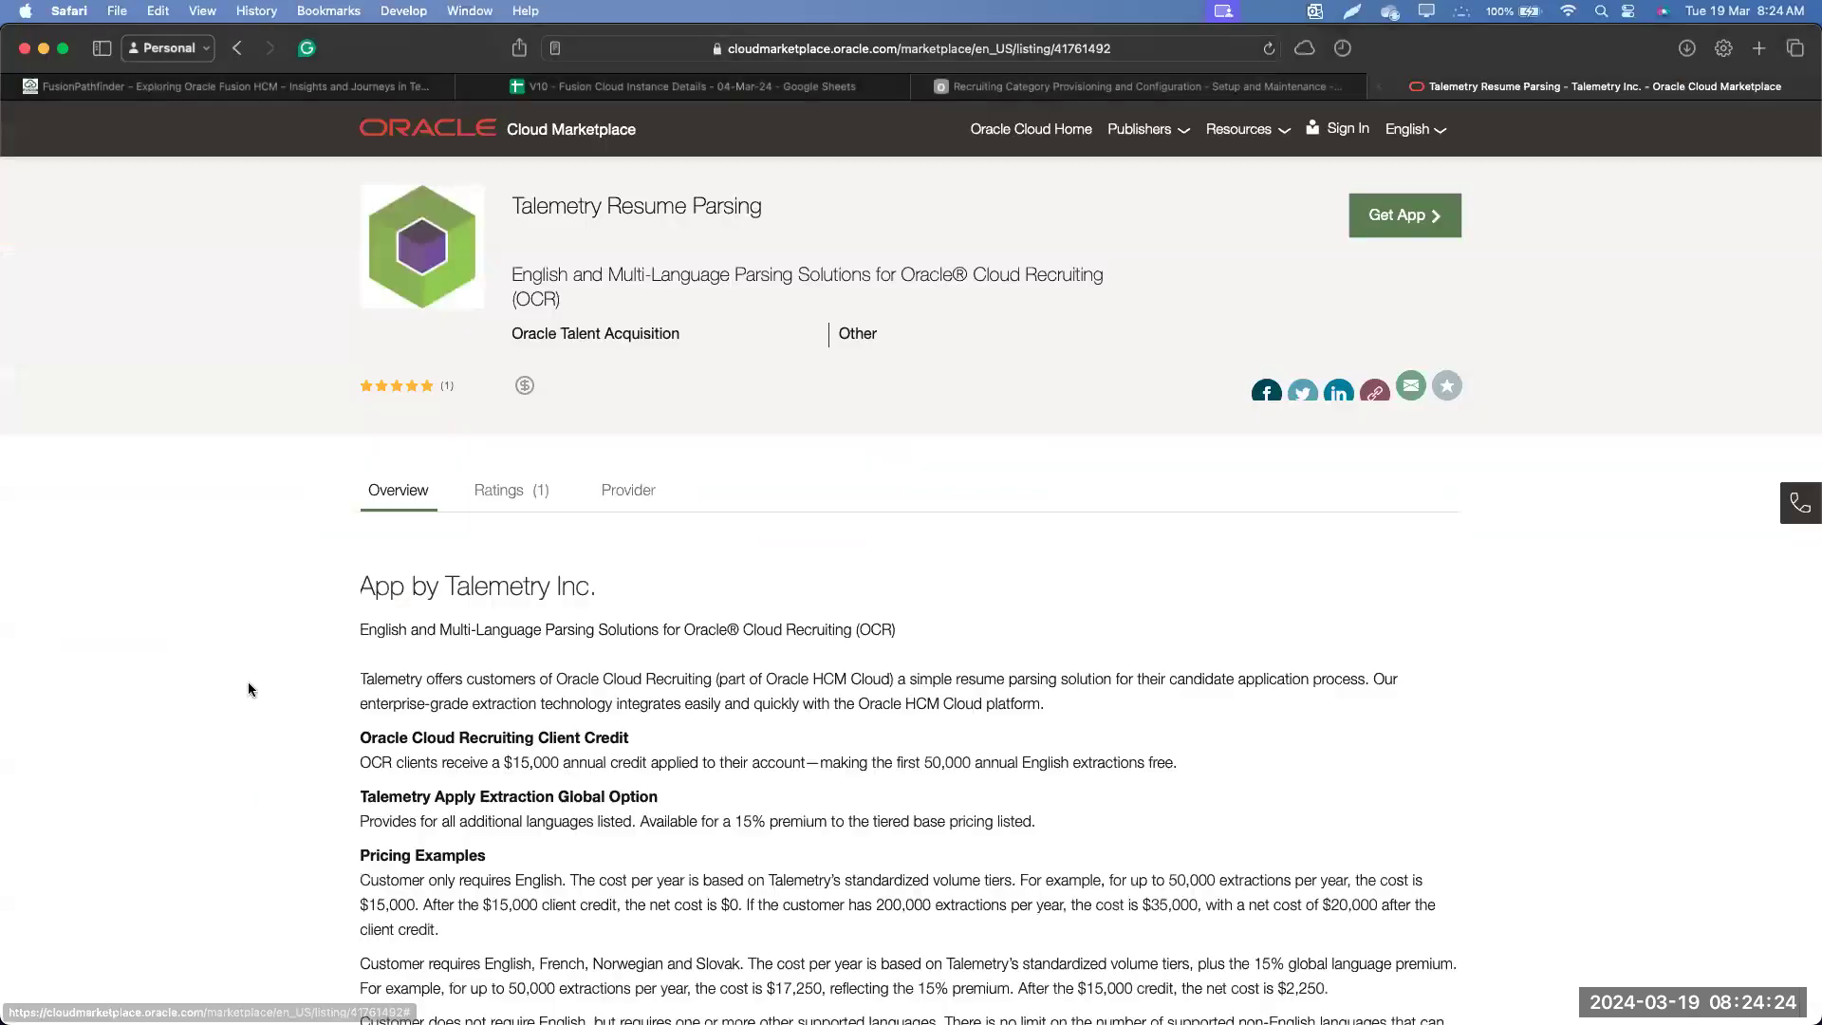
key("super+bracketleft")
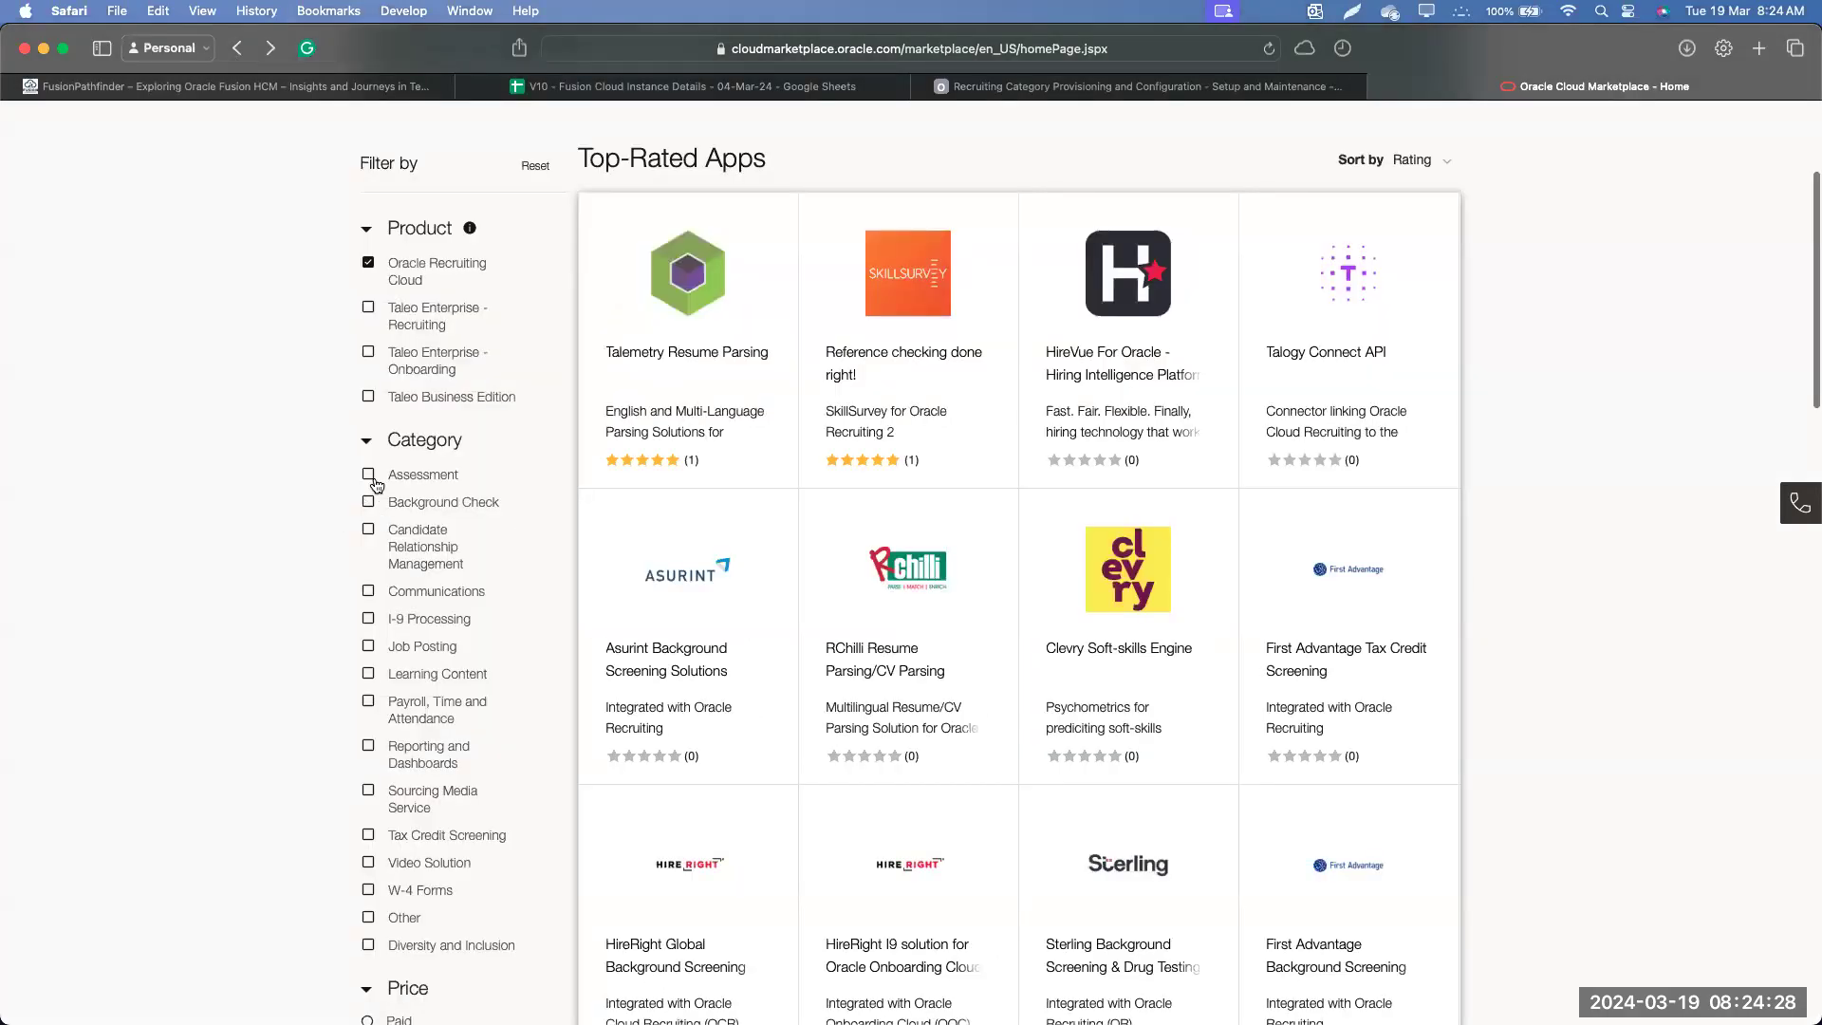
left_click(371, 477)
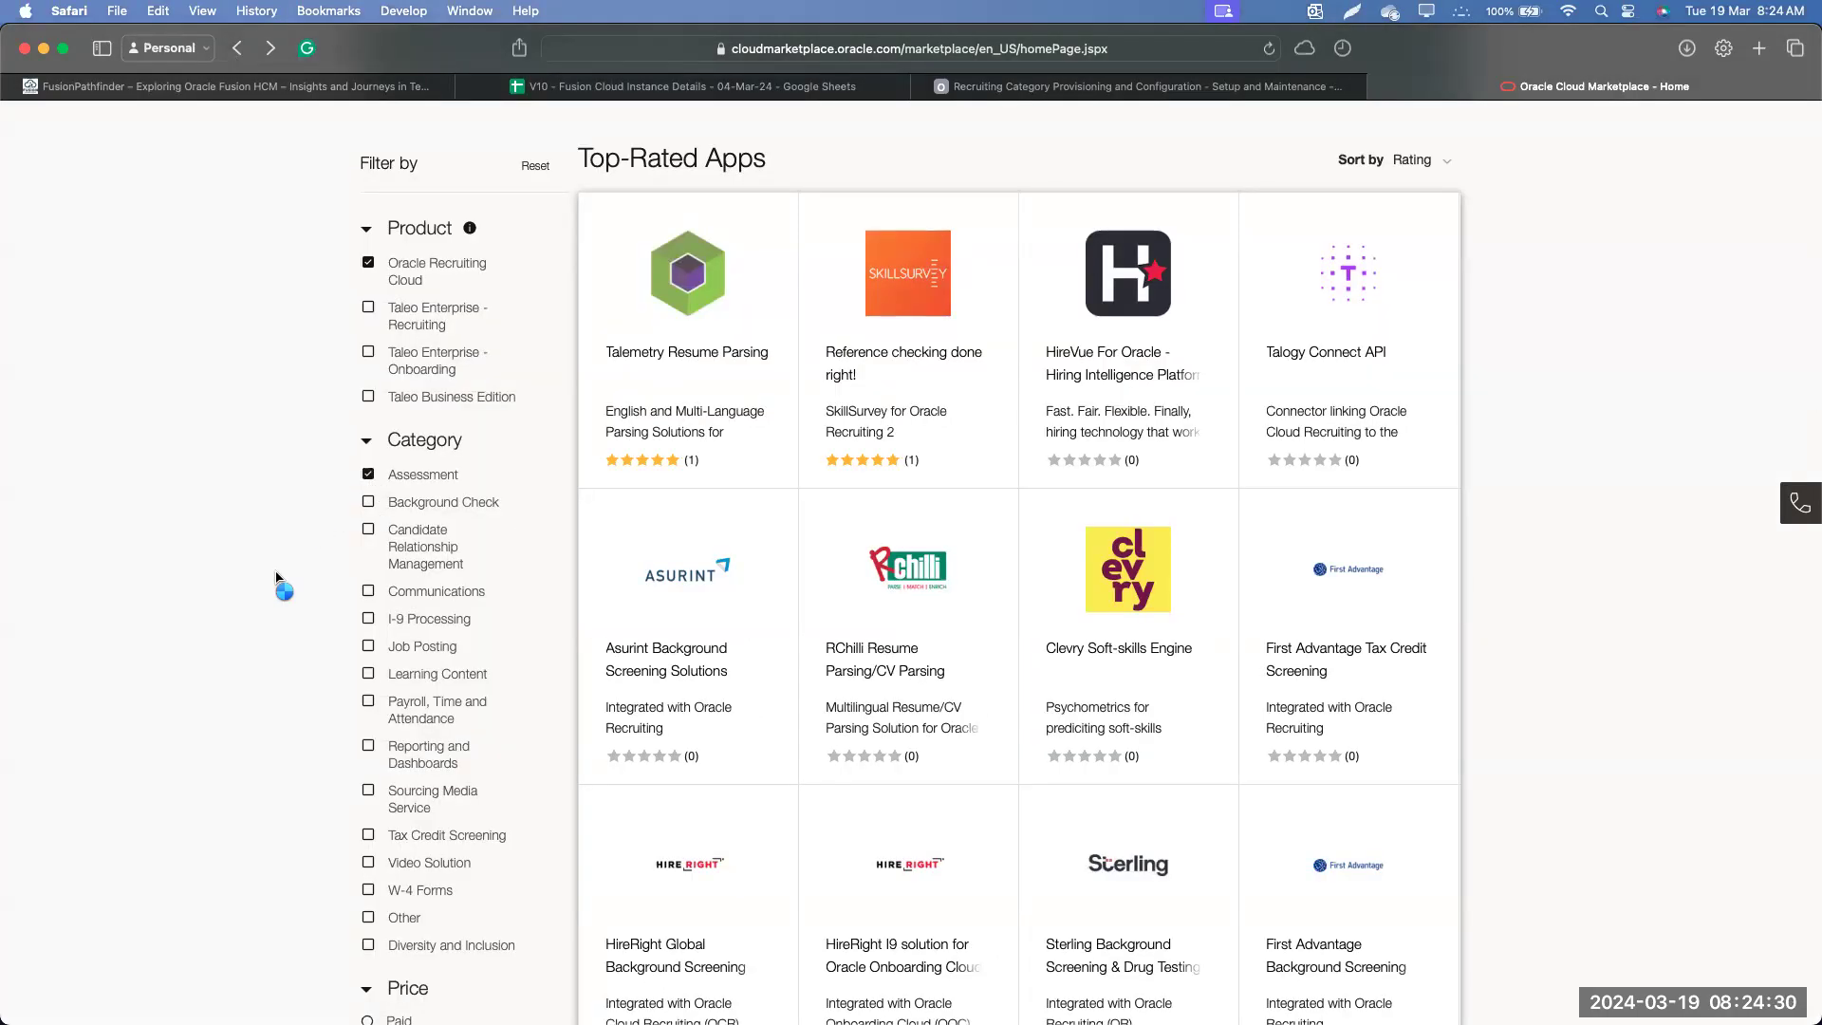
scroll(1359, 524, "down", 15)
scroll(1358, 523, "up", 10)
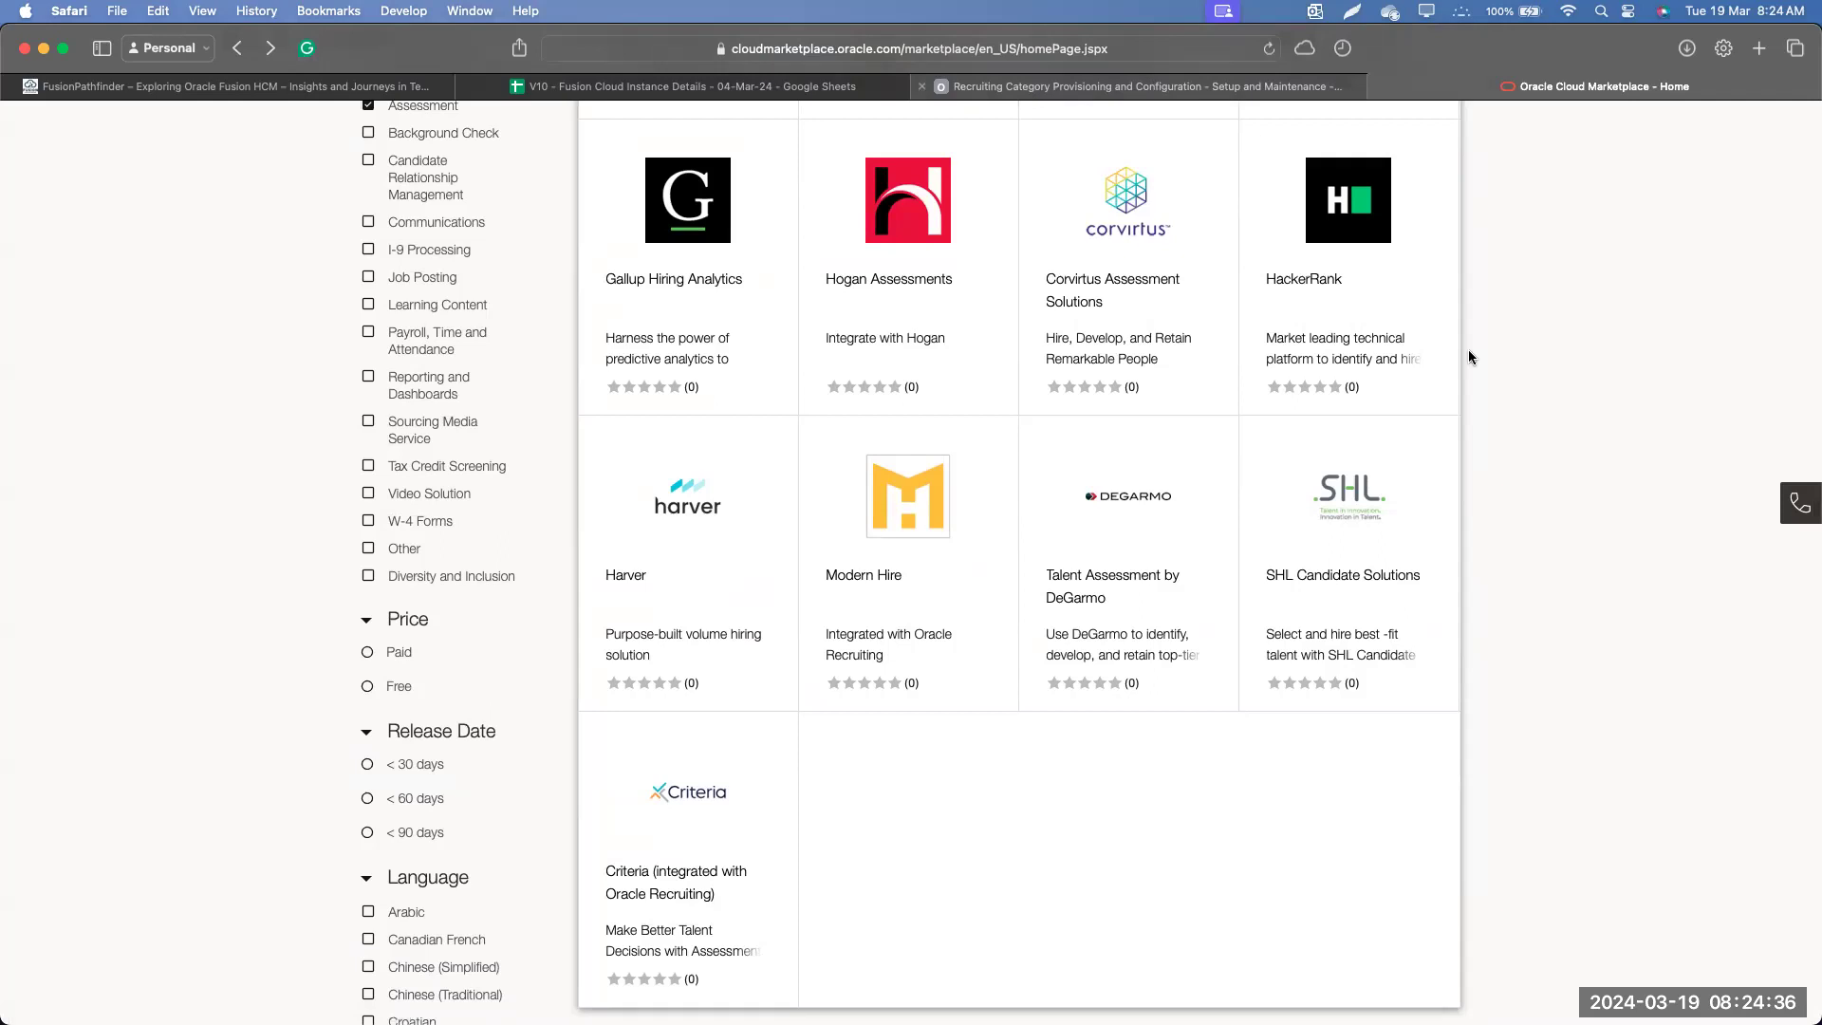
mouse_move(1129, 90)
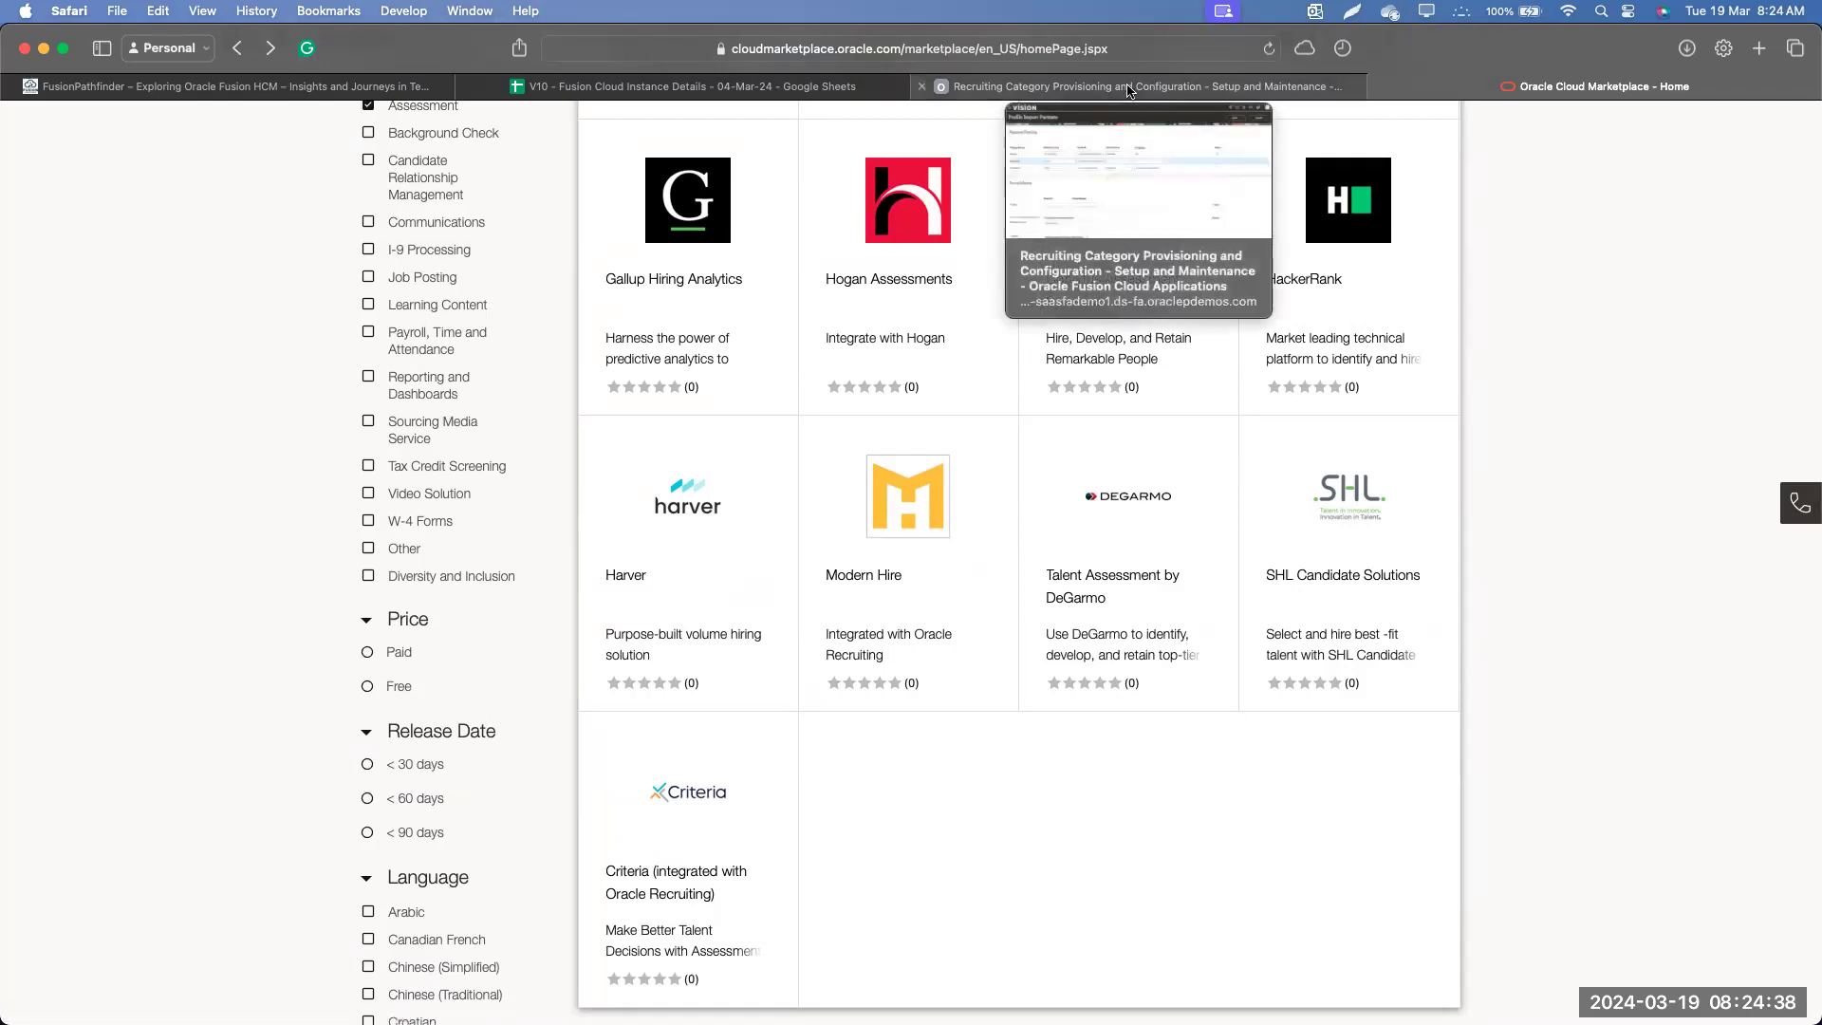
left_click(1129, 90)
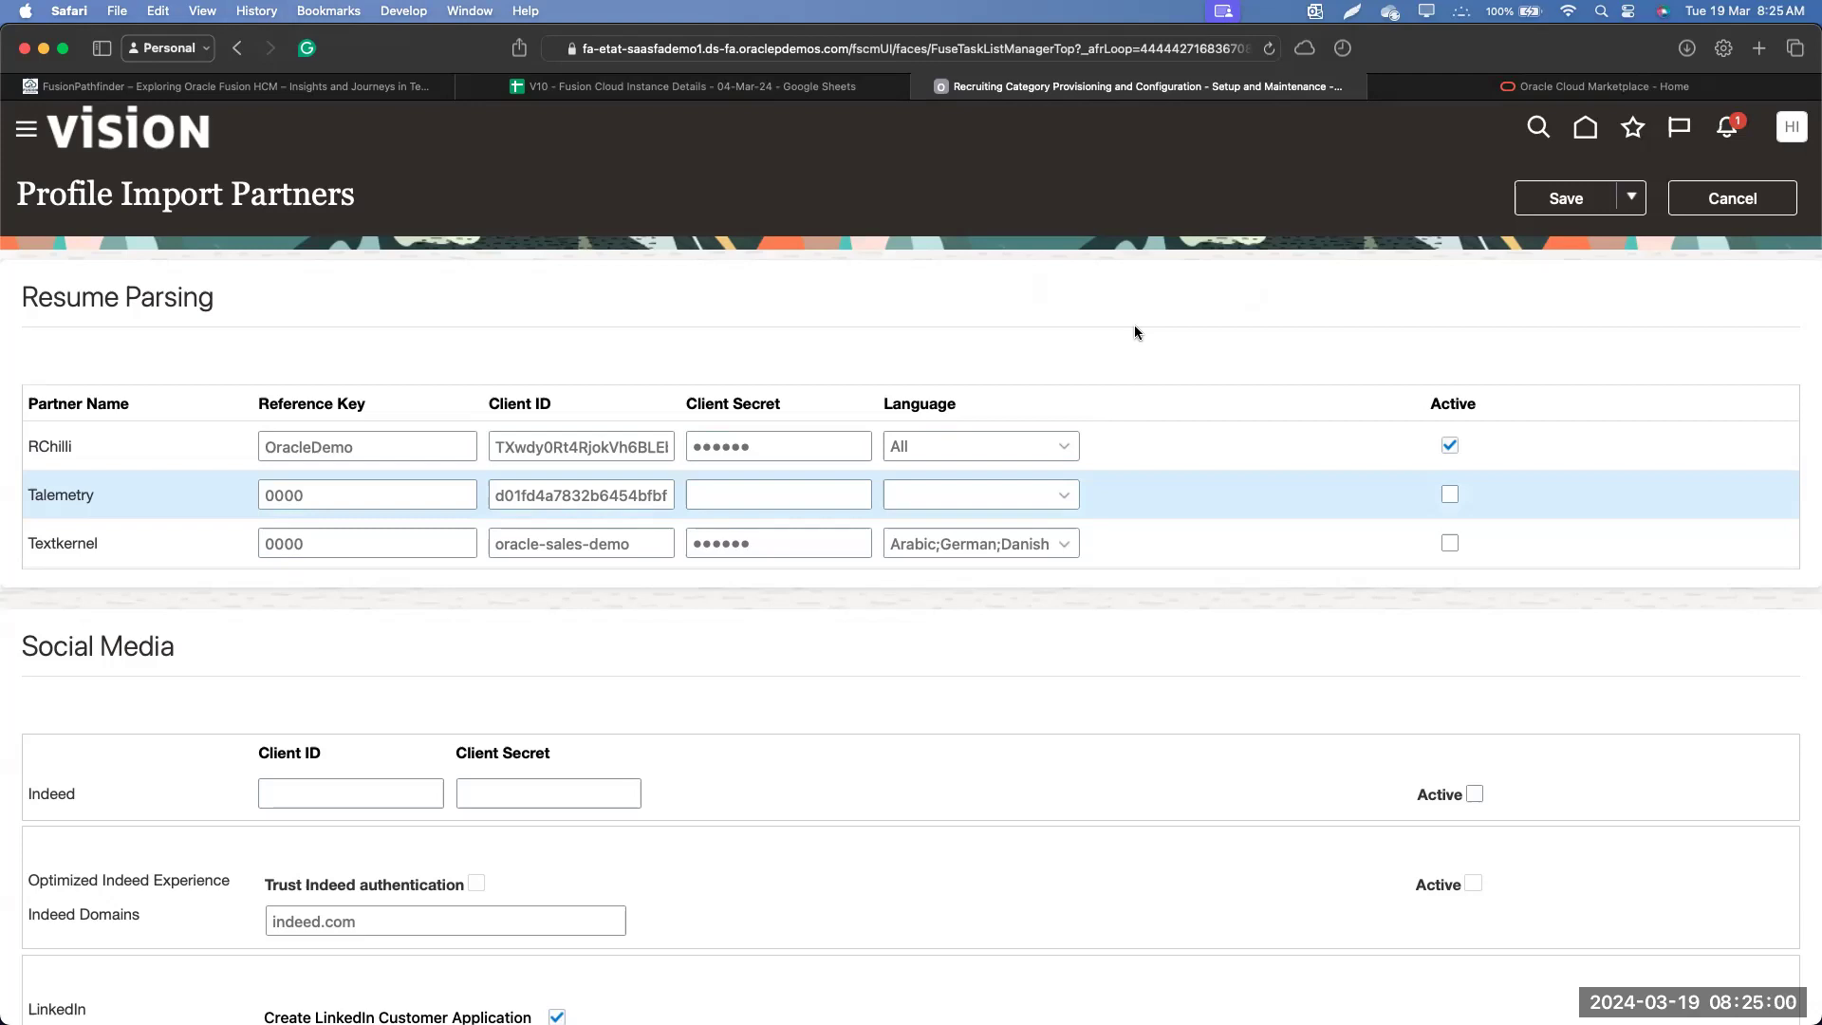
Revisit the Marketplace's filtered Oracle Talent Acquisition listing and its web address, and go back to Profile Import Partners
left_click(1604, 86)
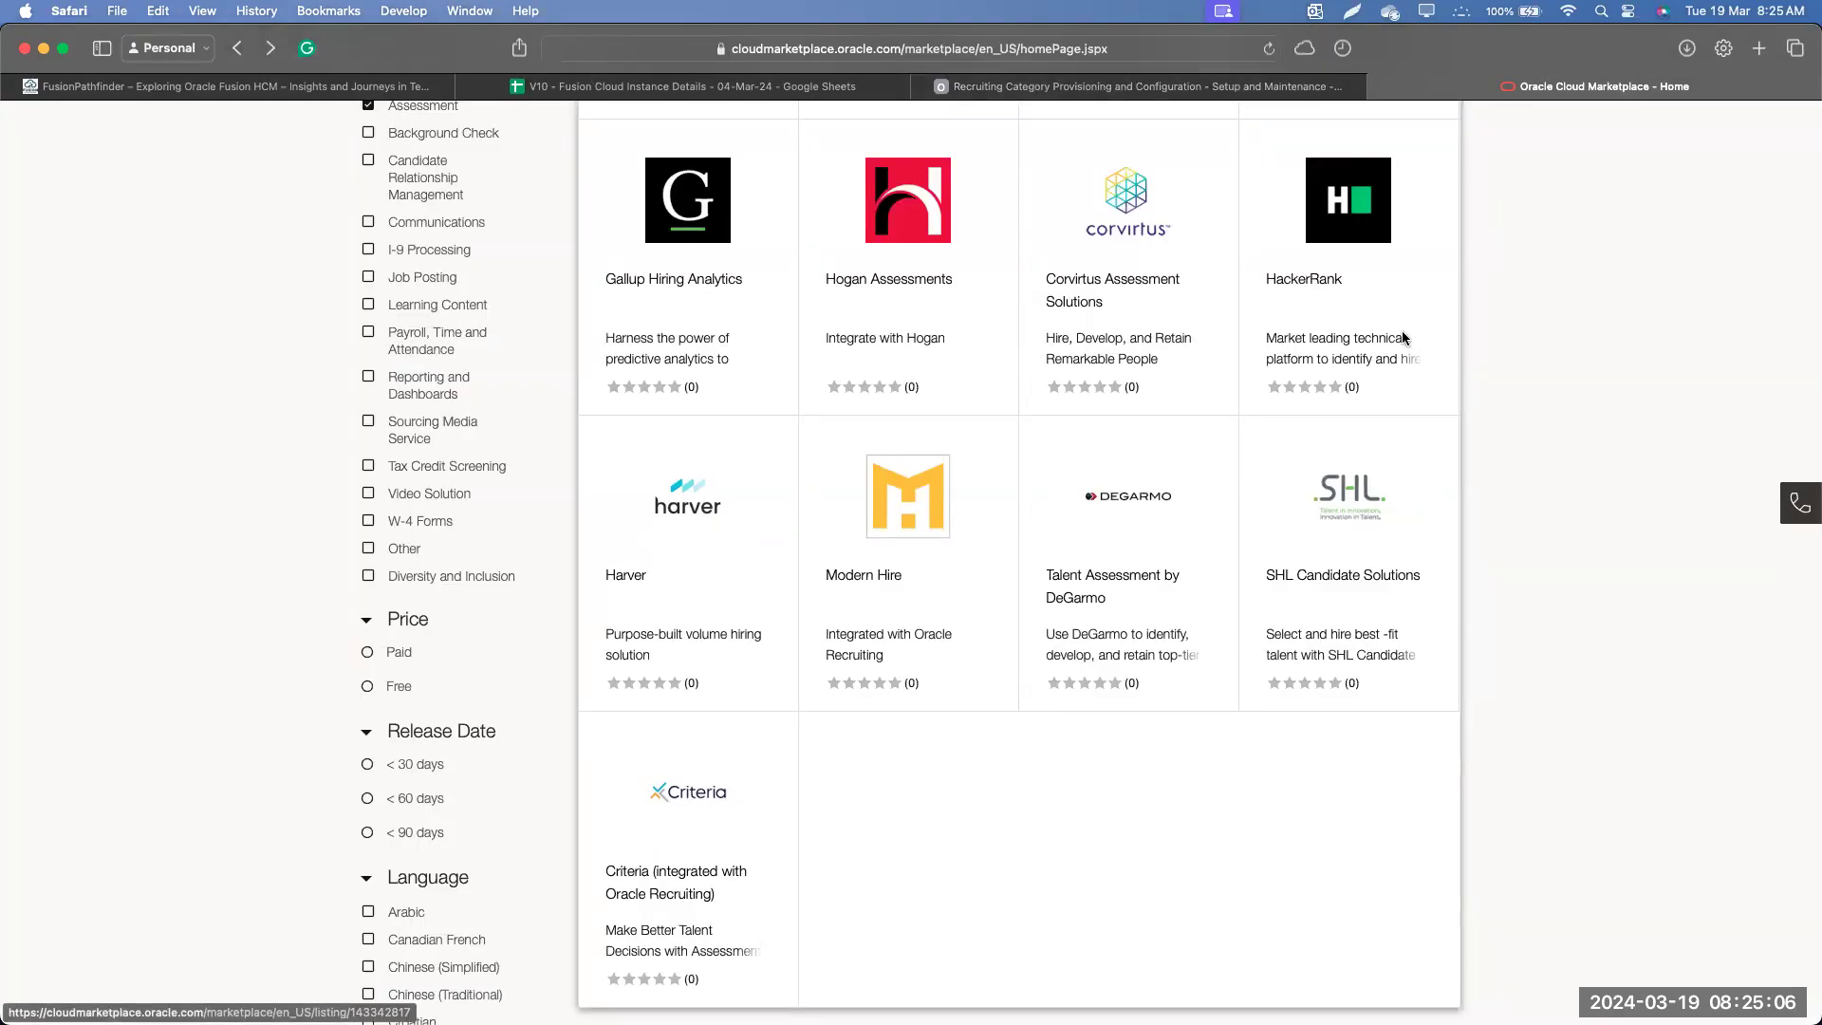
scroll(5, 329, "up", 7)
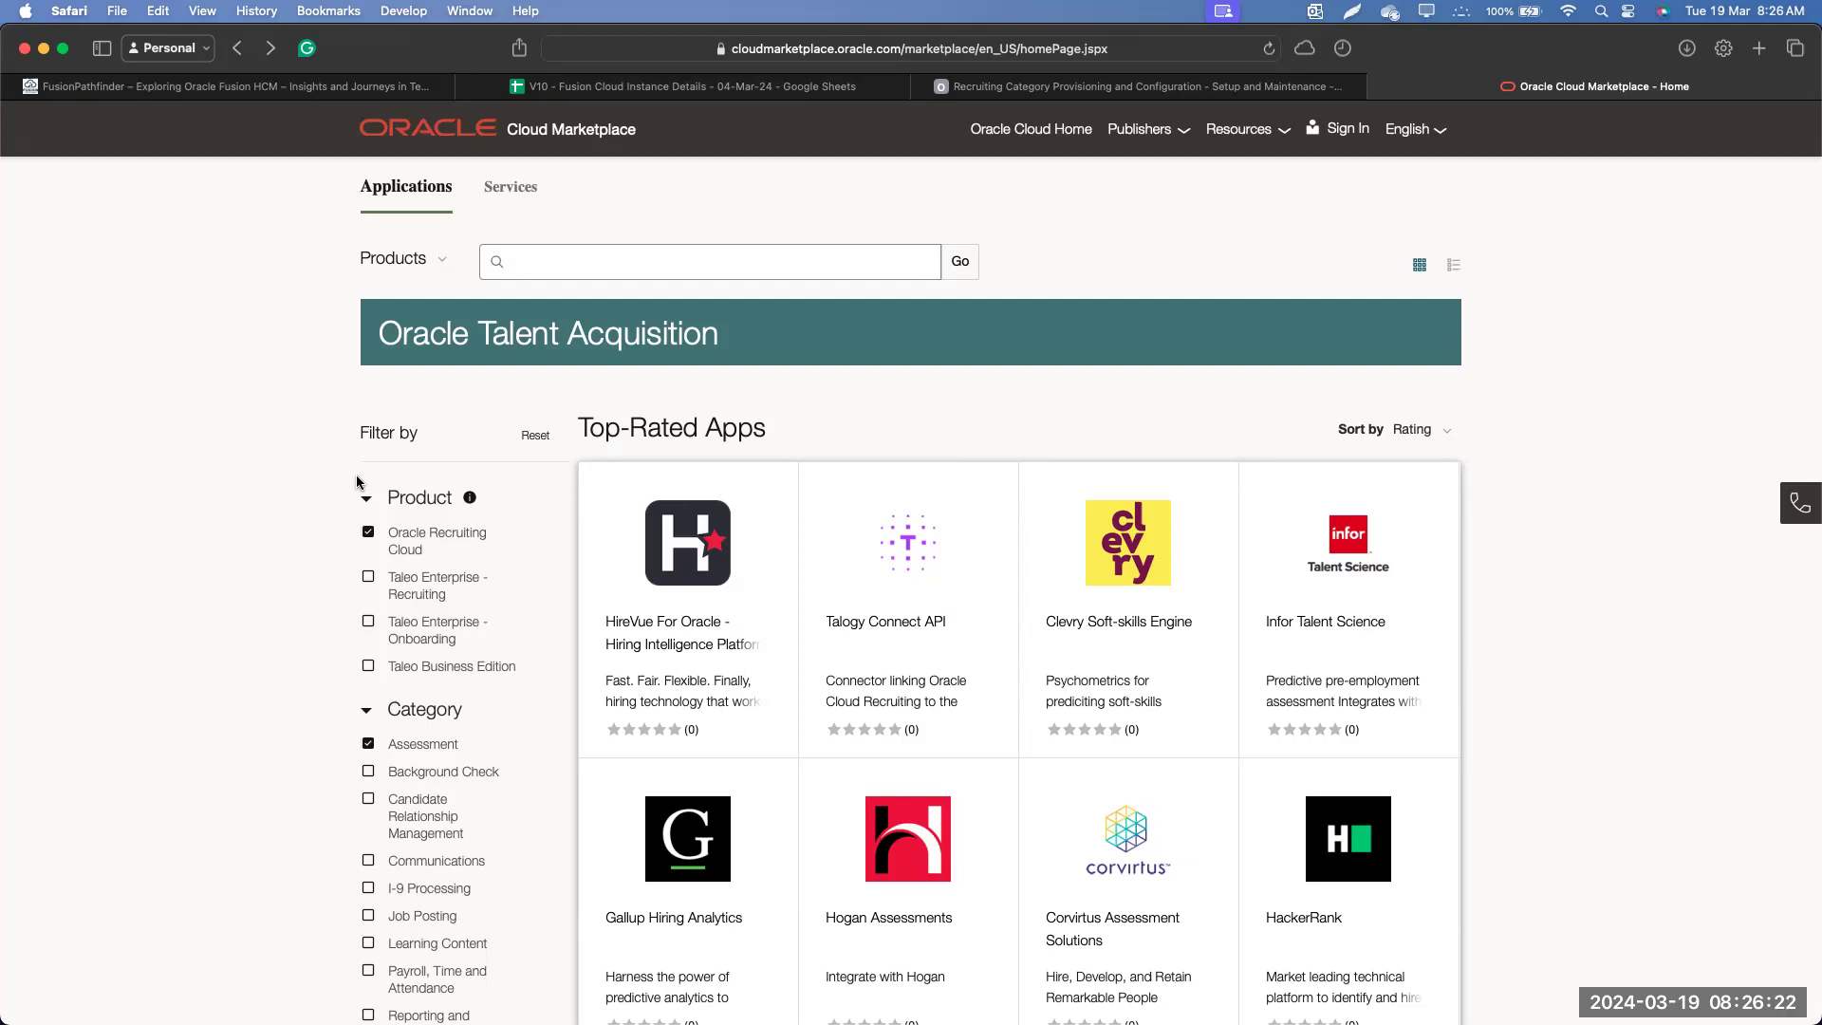
left_click(924, 45)
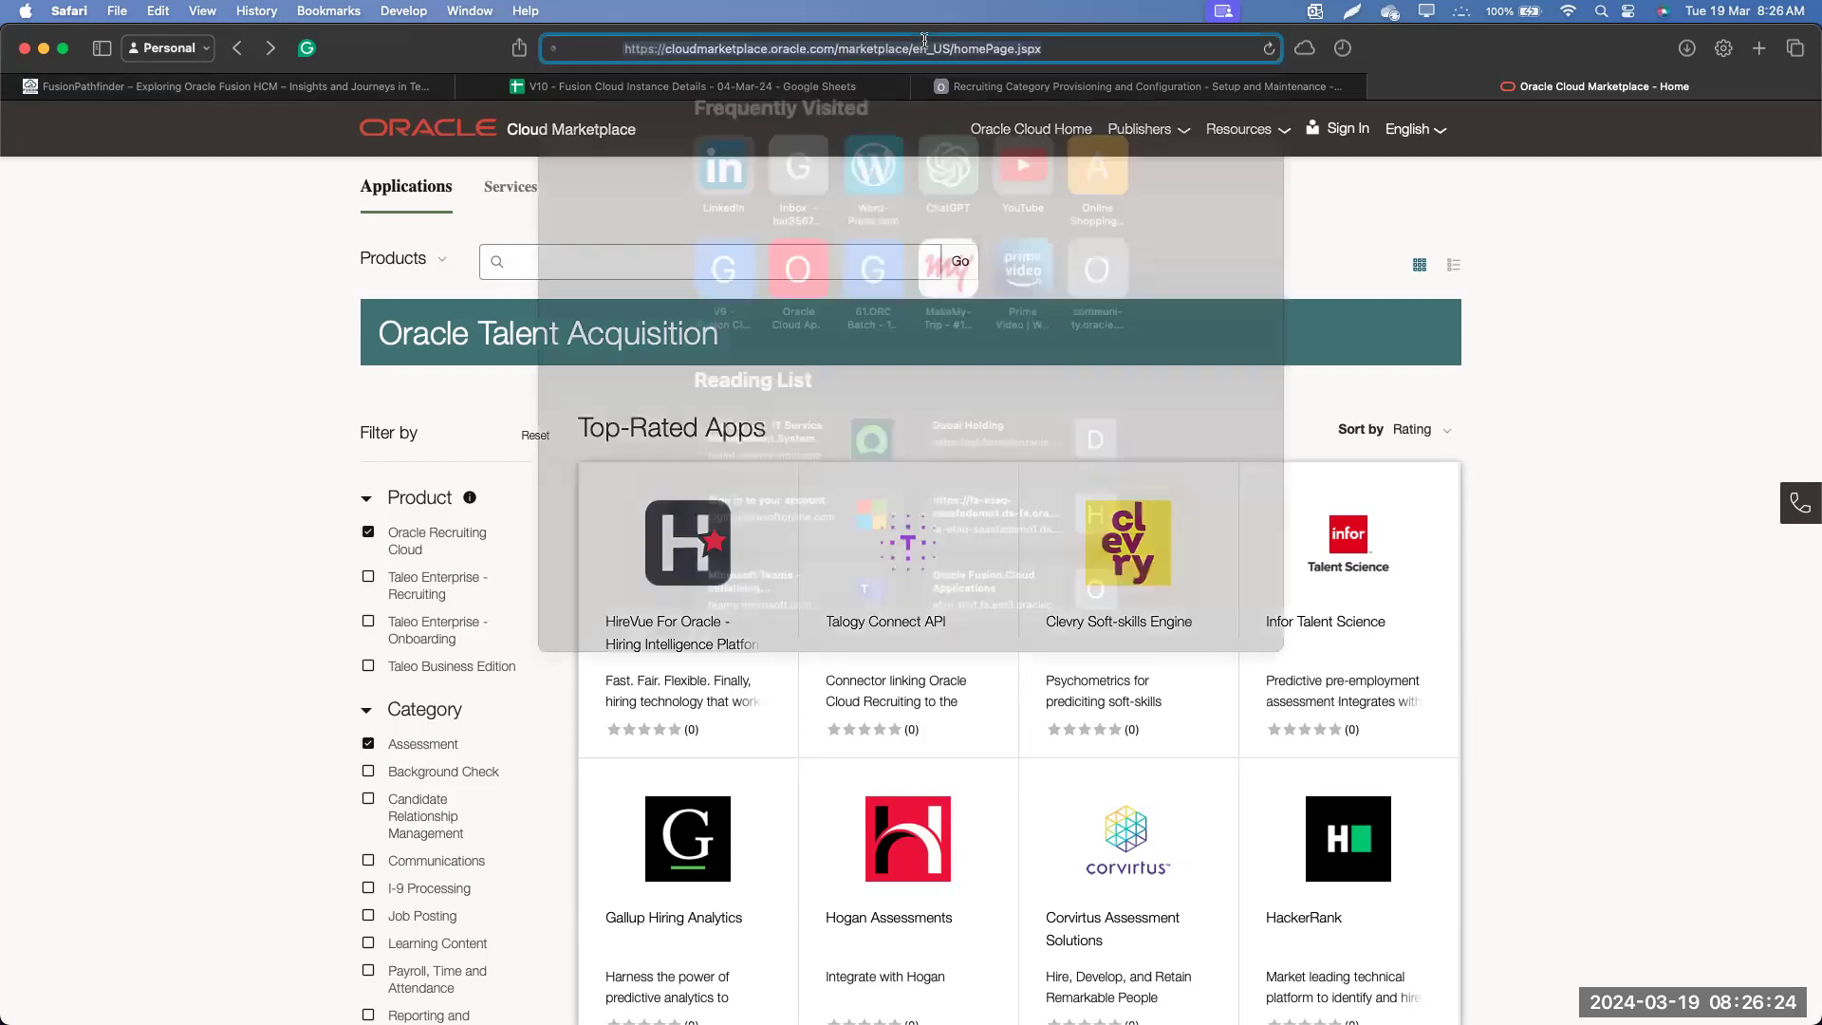
left_click(1663, 406)
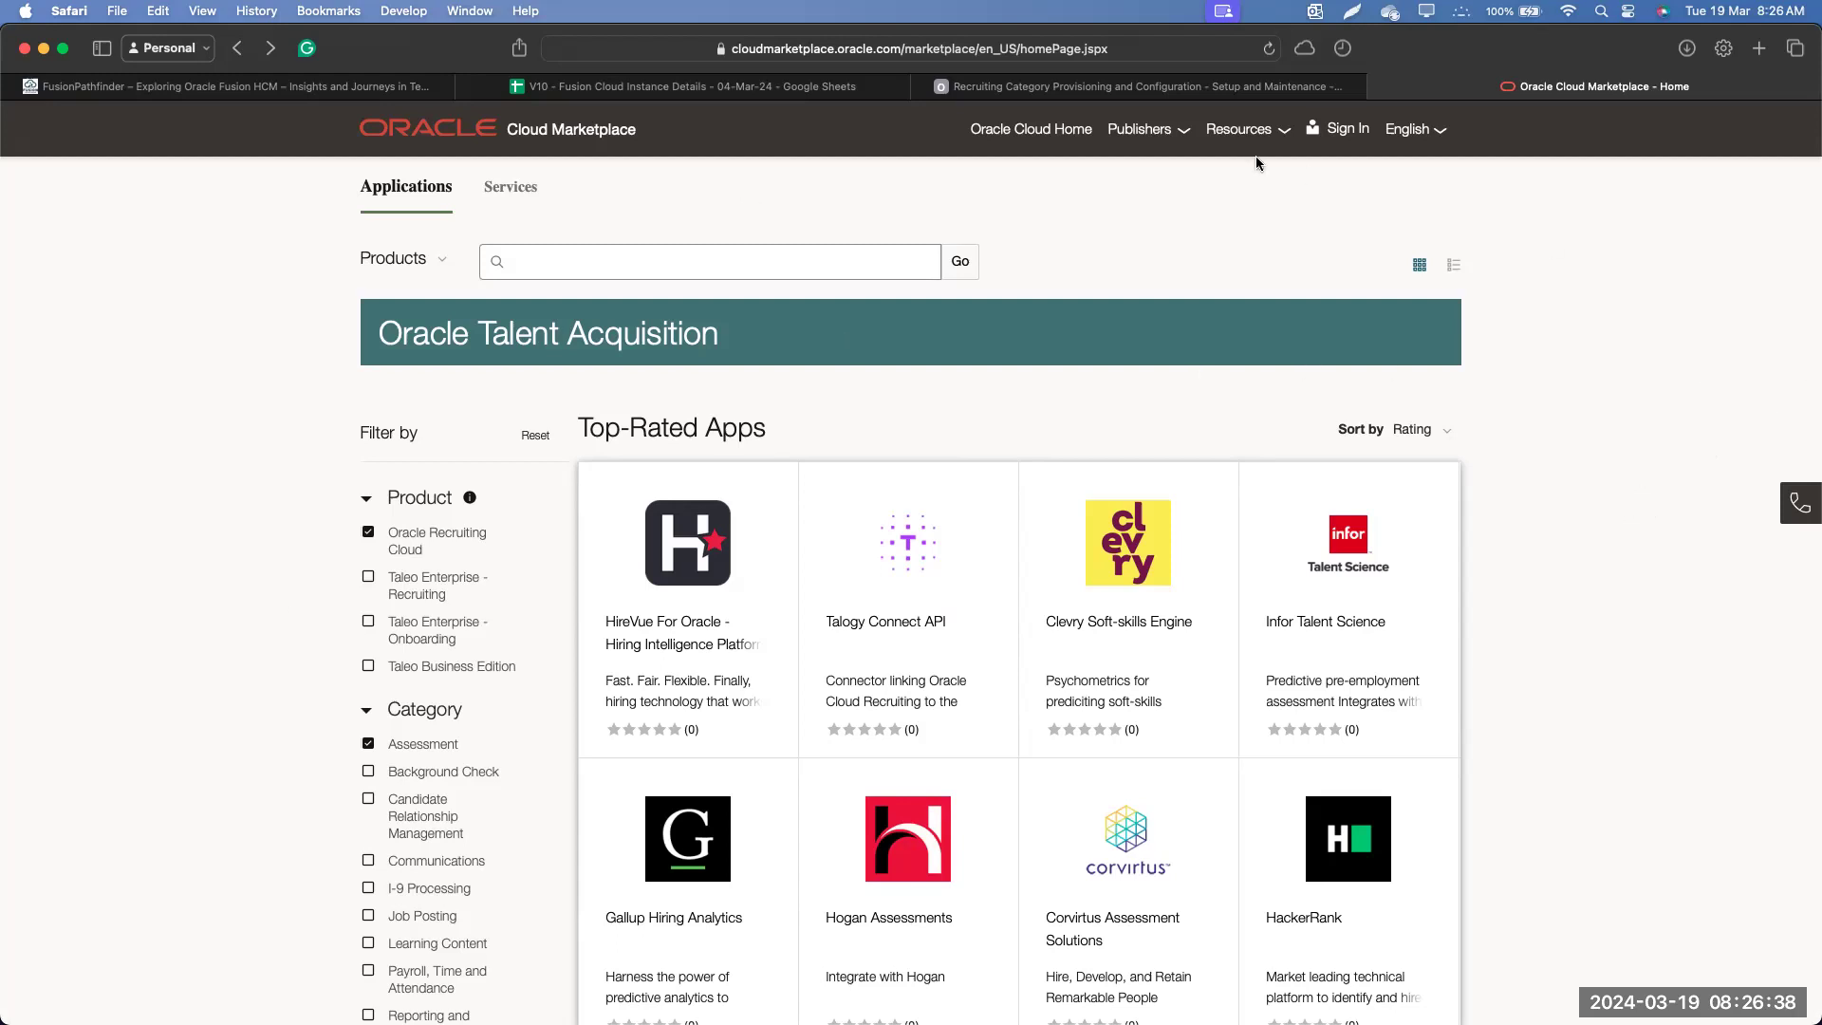
left_click(1240, 83)
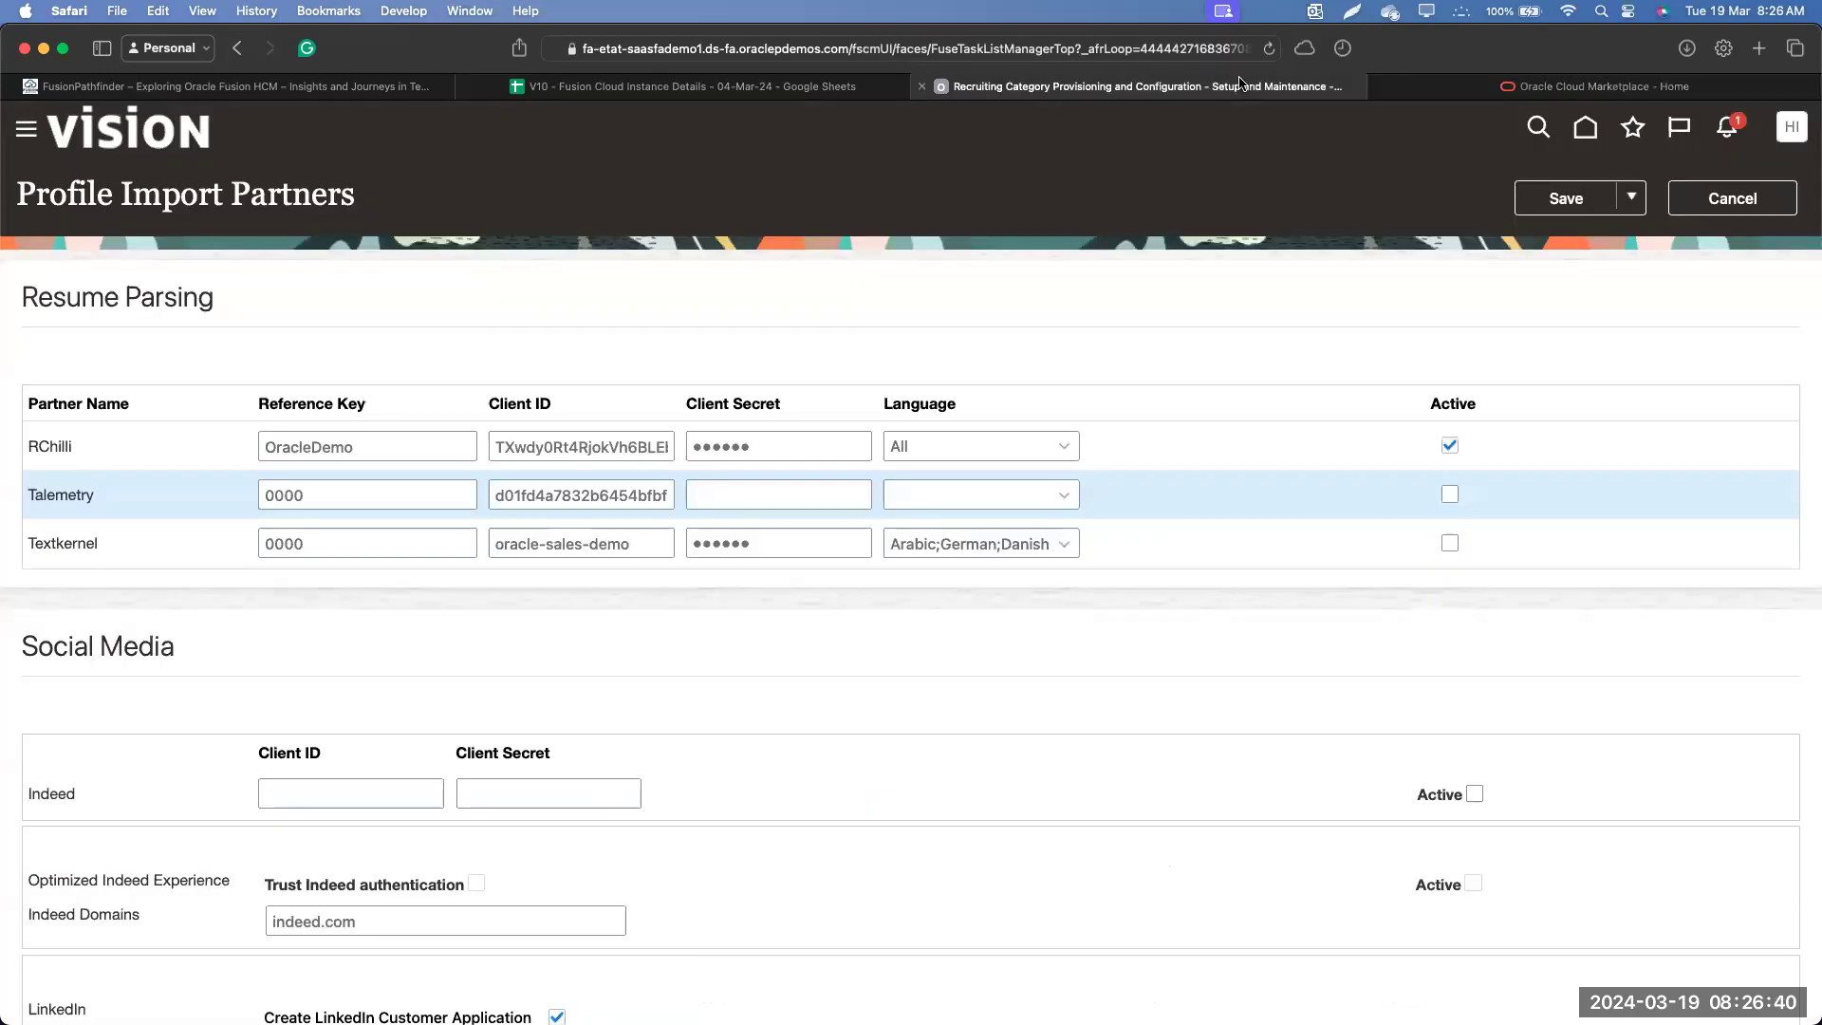
Switch to the HCM Course agenda workbook in Excel and enter 19-Mar as the date for Third Party Integration (Overview at the Marketplace)
key("ctrl+Up")
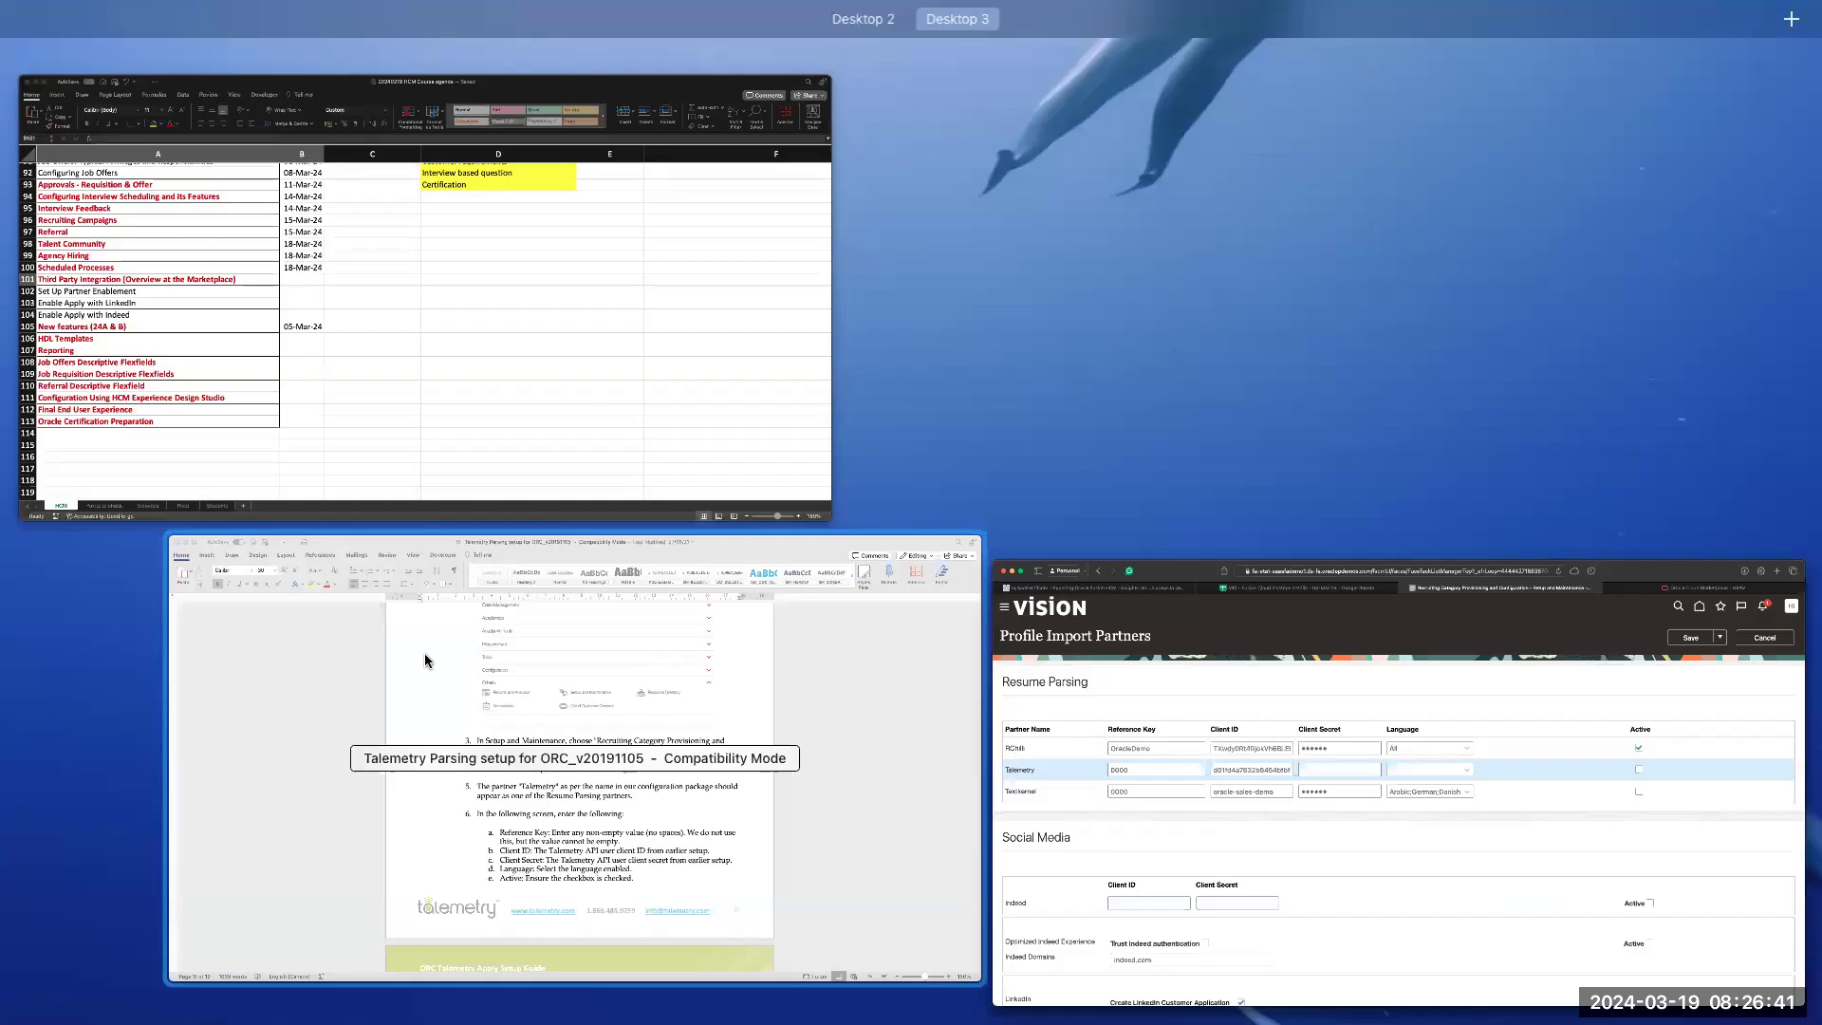
left_click(447, 372)
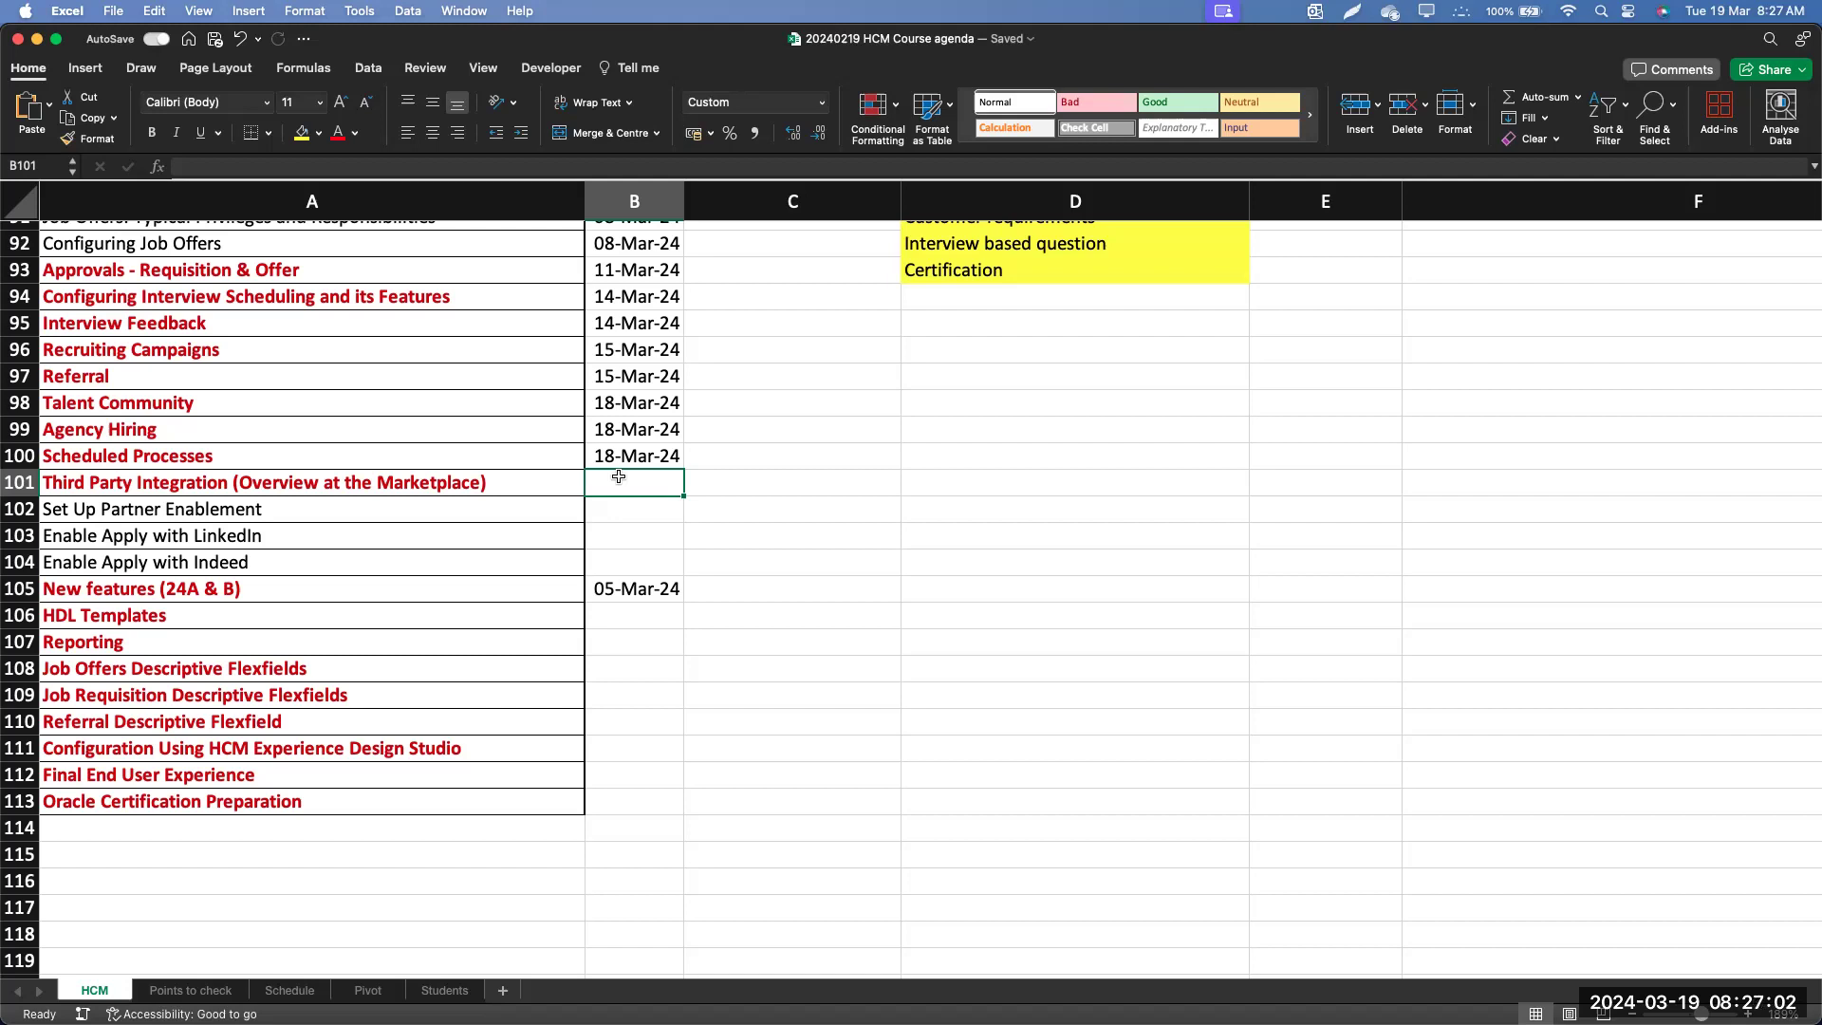
type("19-Mar")
key("Return")
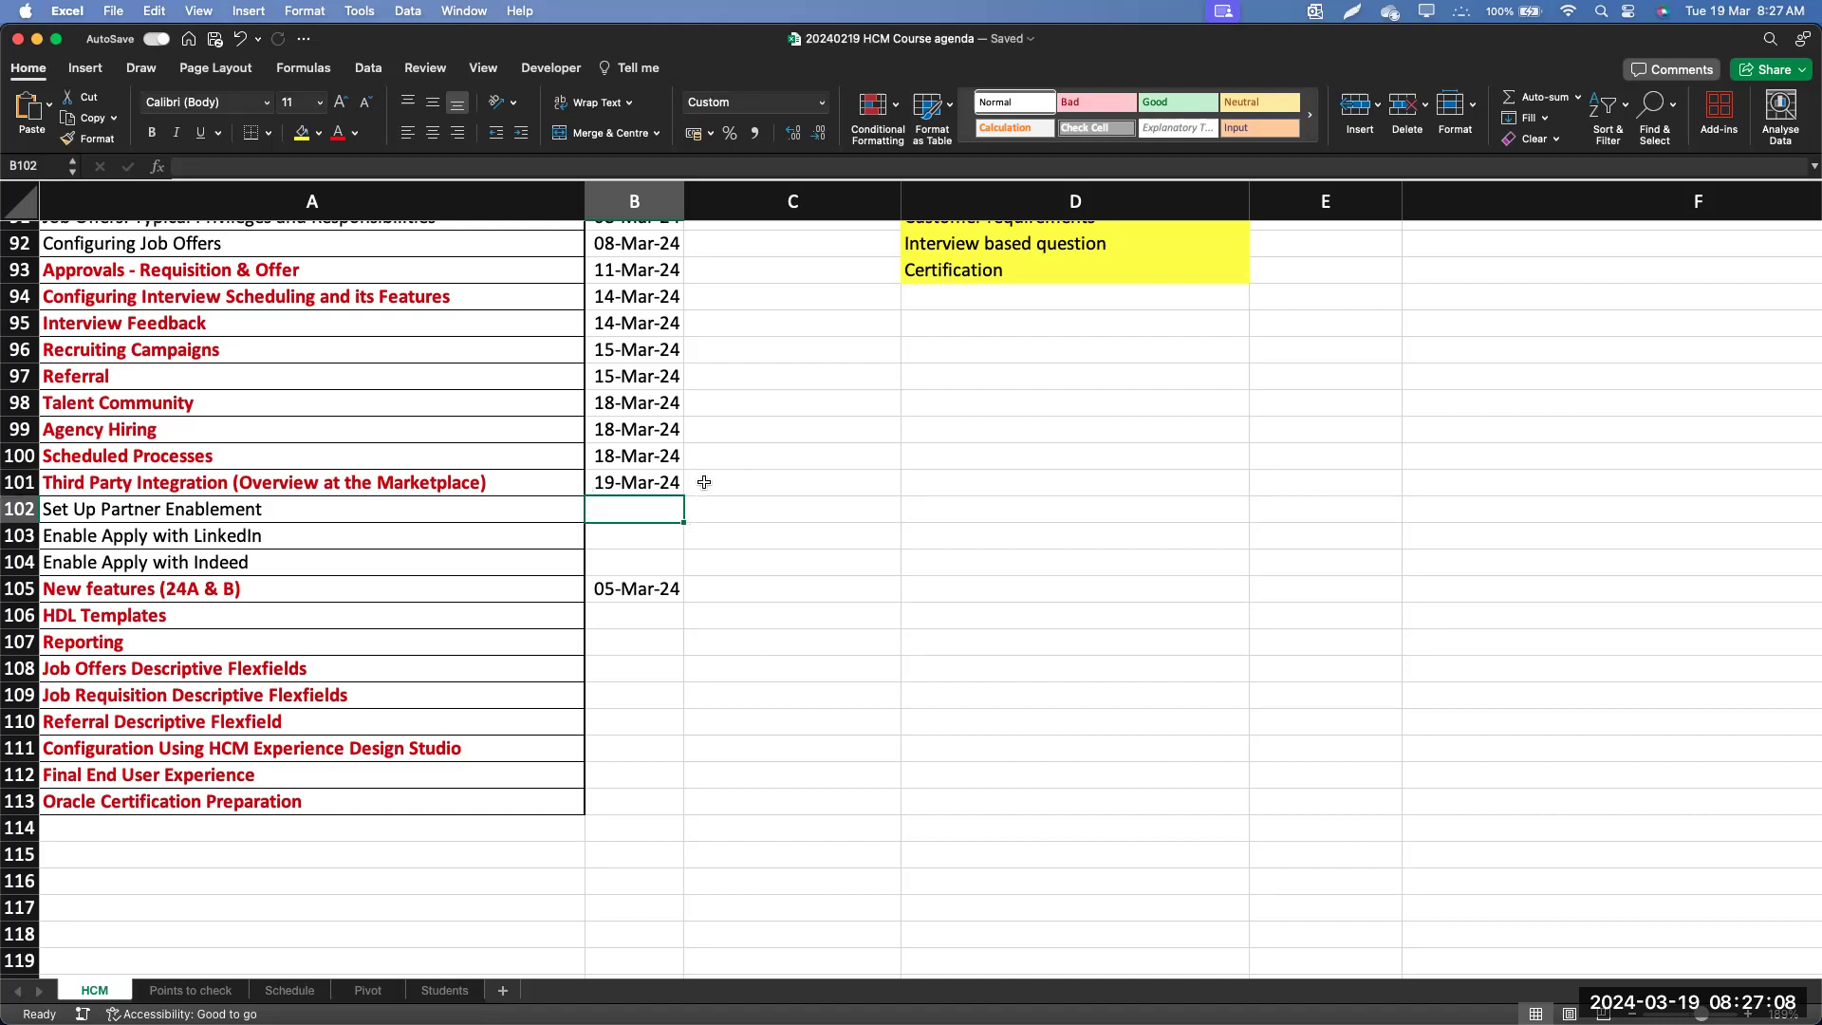
left_click_drag(704, 480, 194, 472)
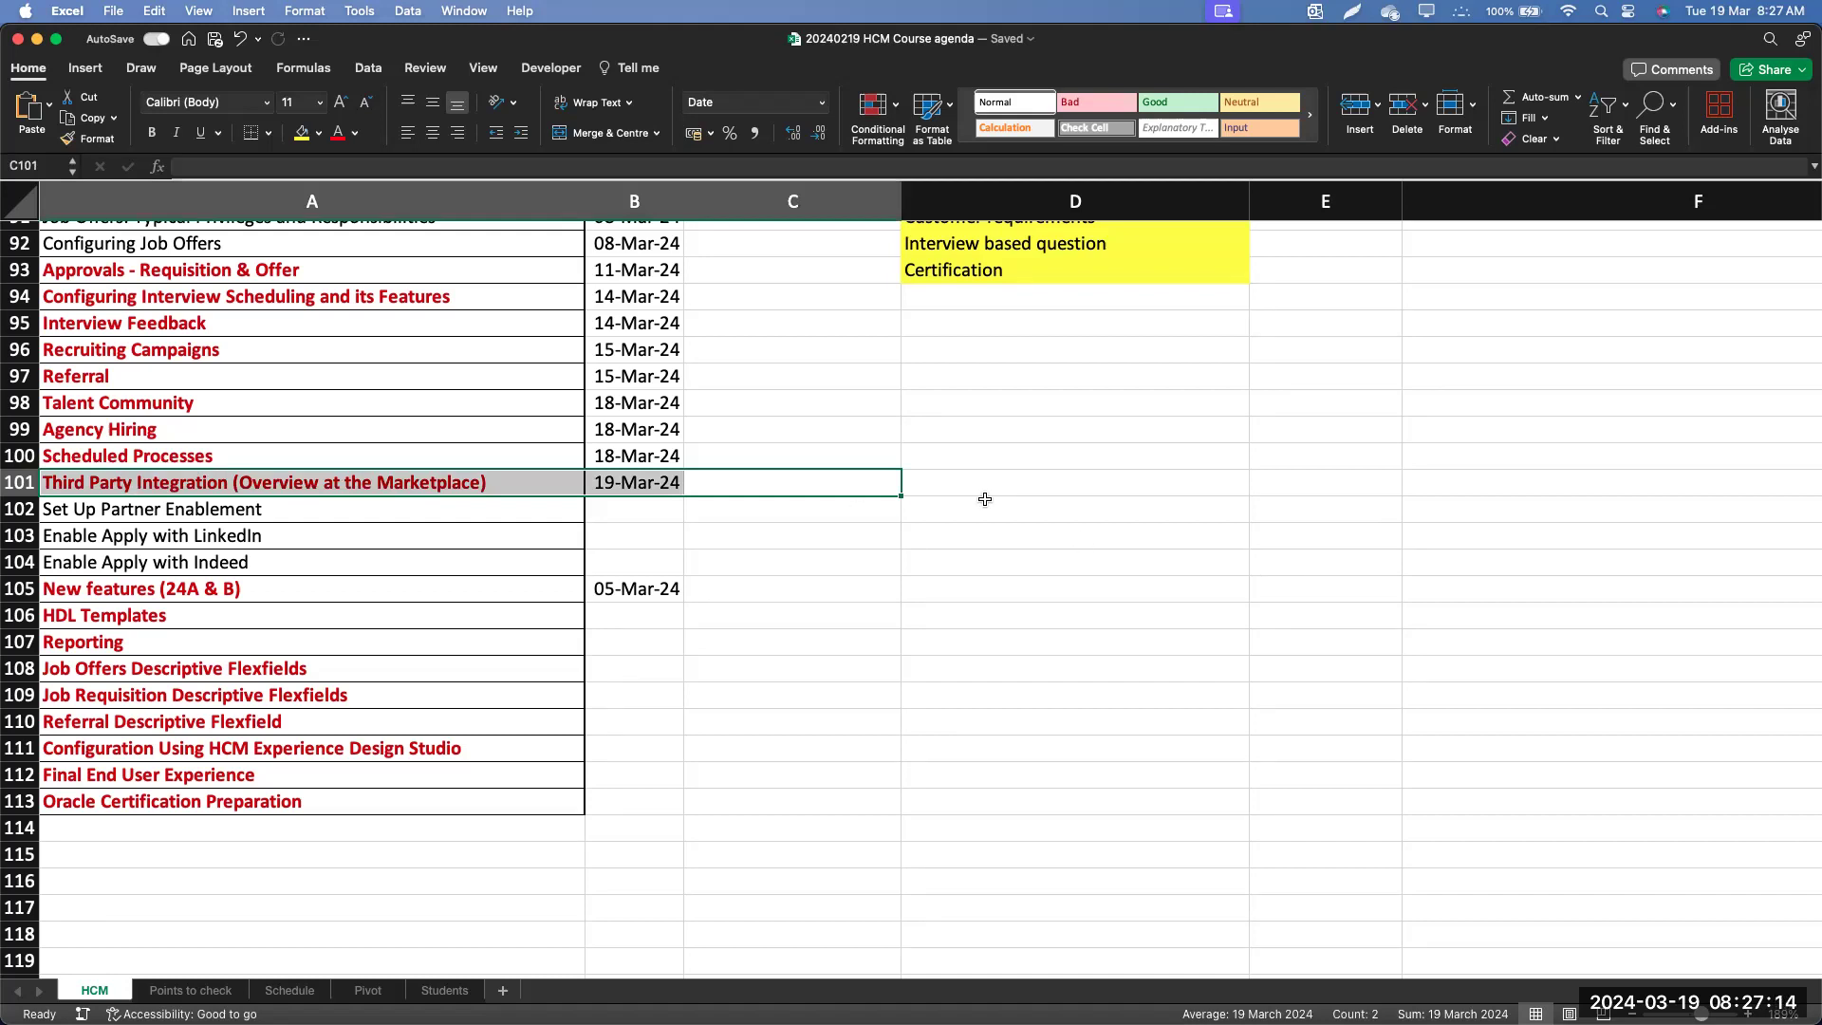
Switch to Safari and examine the Social Media section of Profile Import Partners with its Indeed and LinkedIn settings
key("ctrl+Up")
left_click(640, 630)
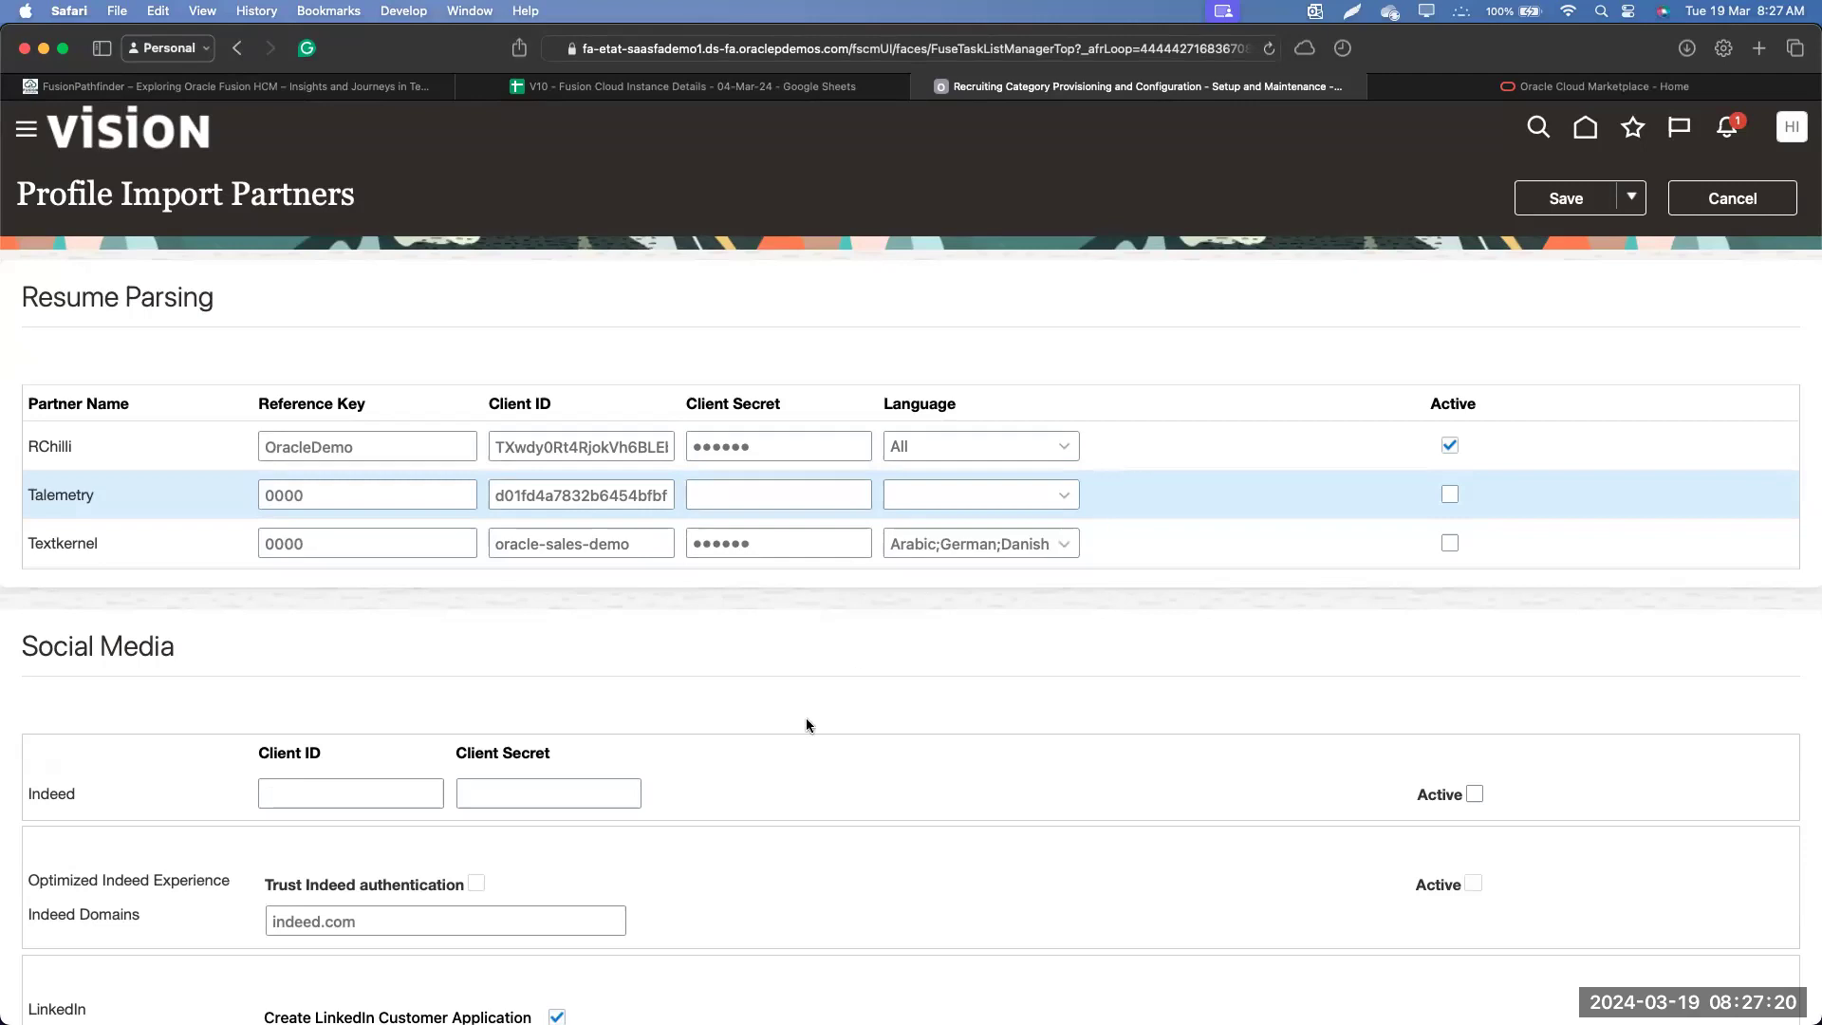
scroll(805, 717, "down", 5)
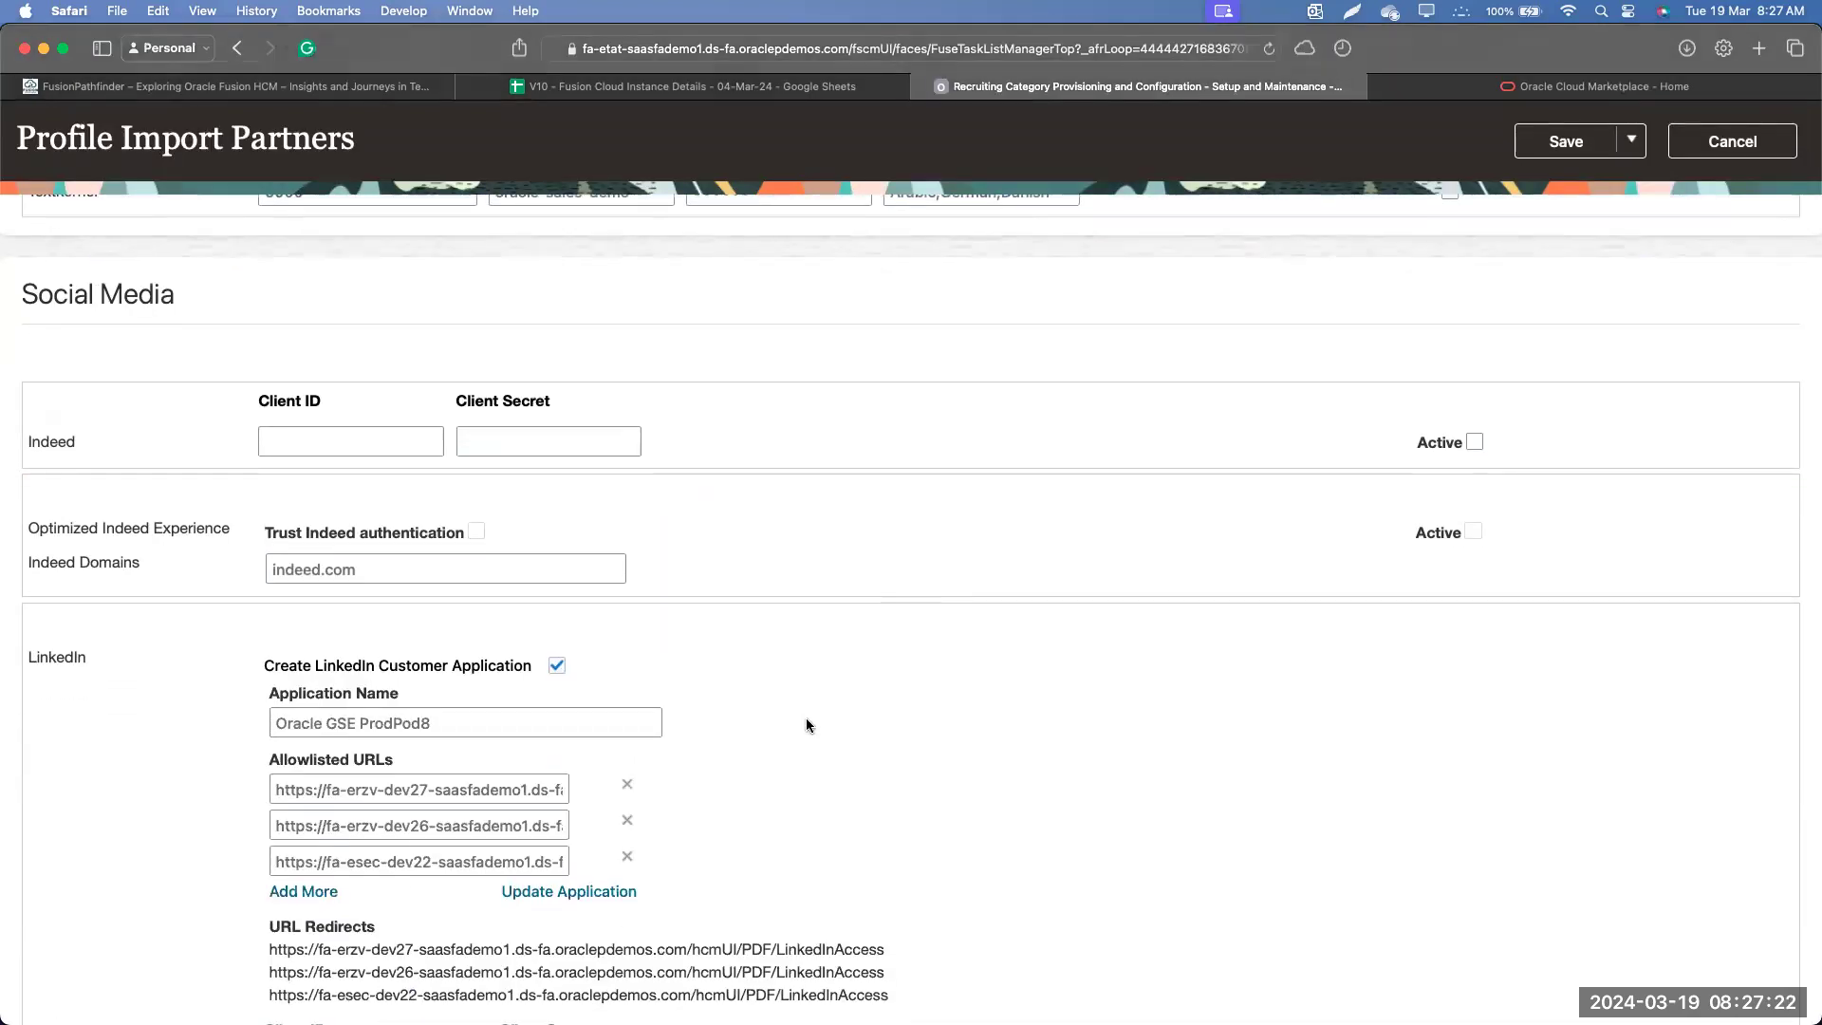
In the Excel agenda, enter 19-Mar-24 as the date for Set Up Partner Enablement and select the Apply with LinkedIn and Indeed rows
key("super+Tab")
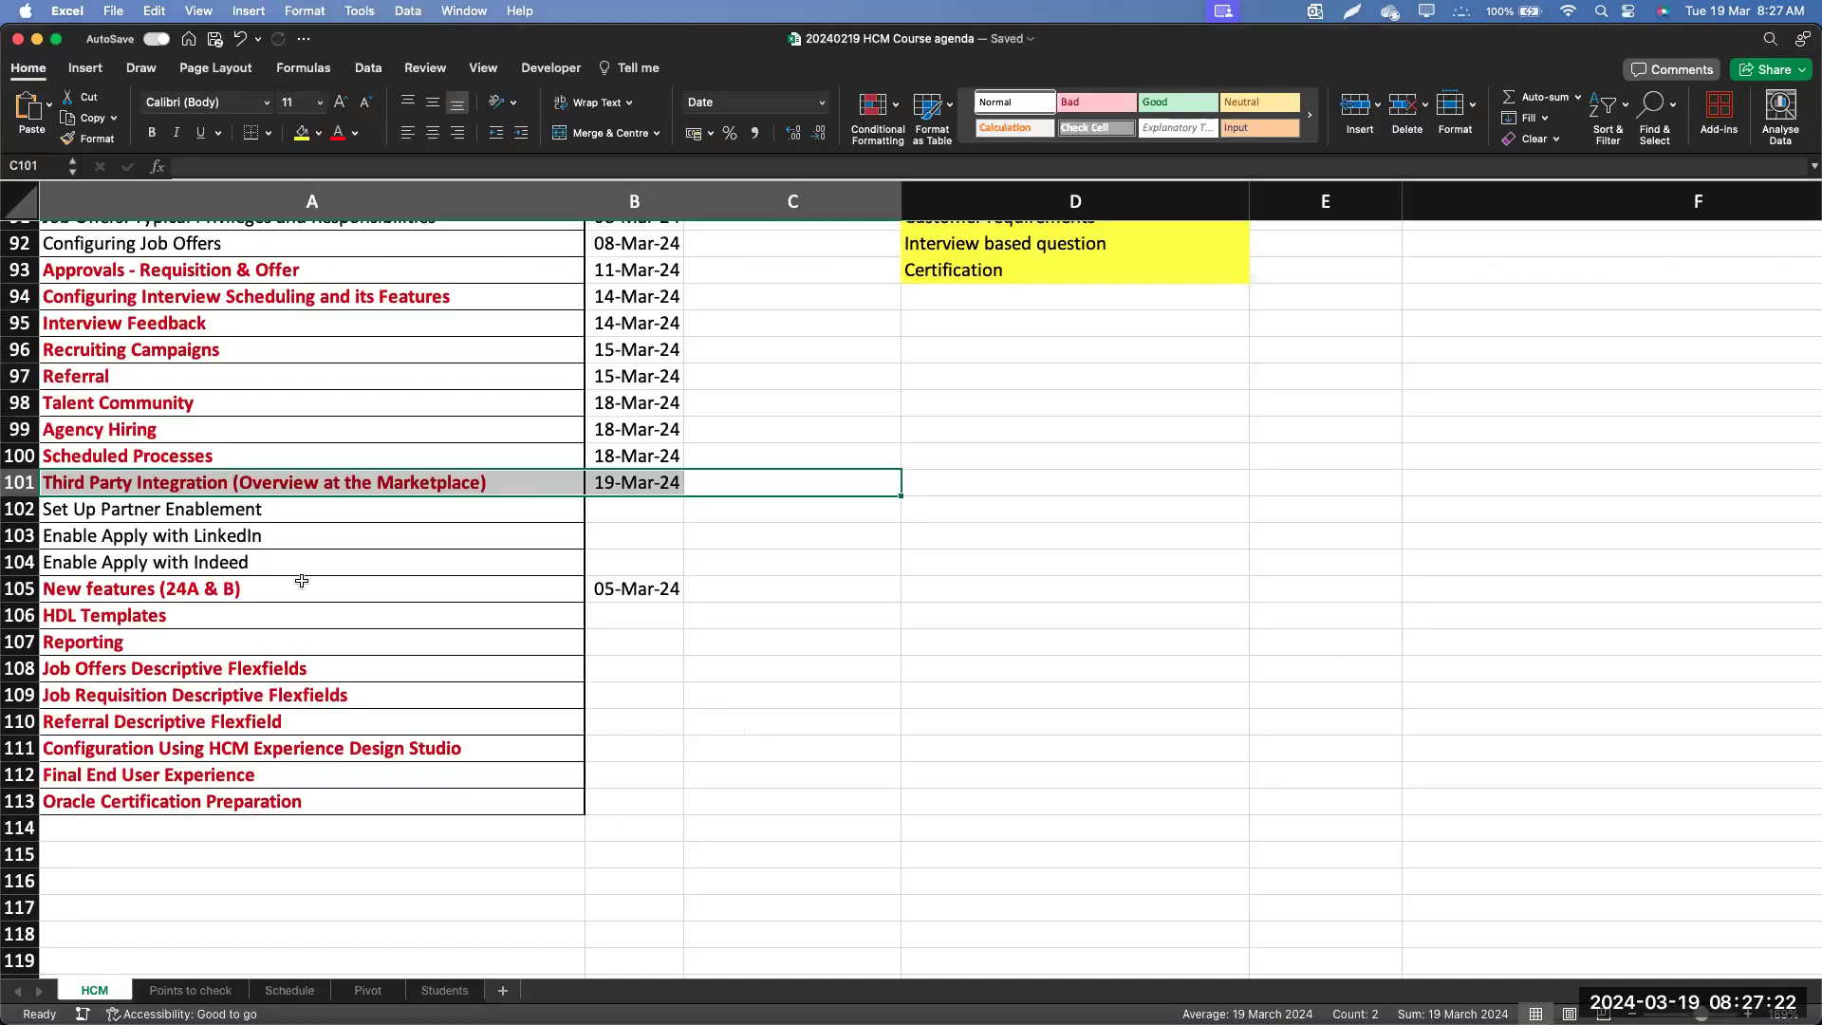
left_click(313, 509)
left_click(623, 503)
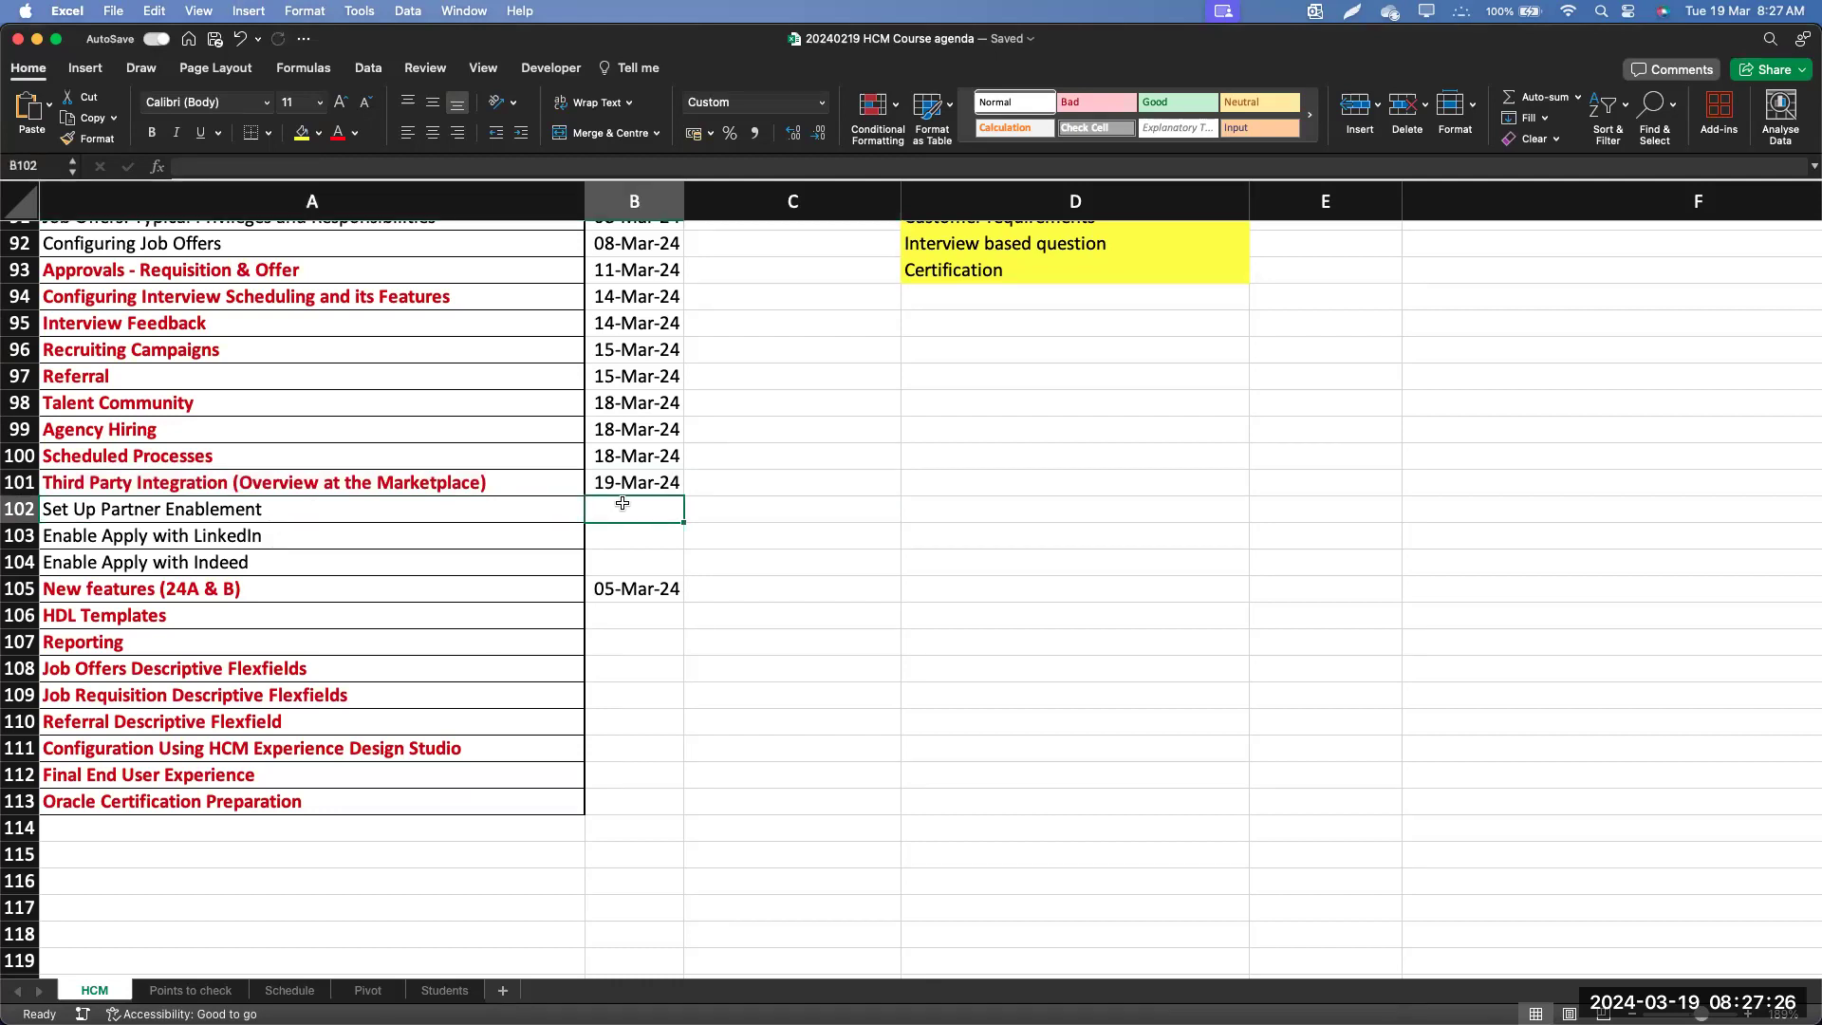
key("ctrl+semicolon")
key("Return")
key("shift+Left")
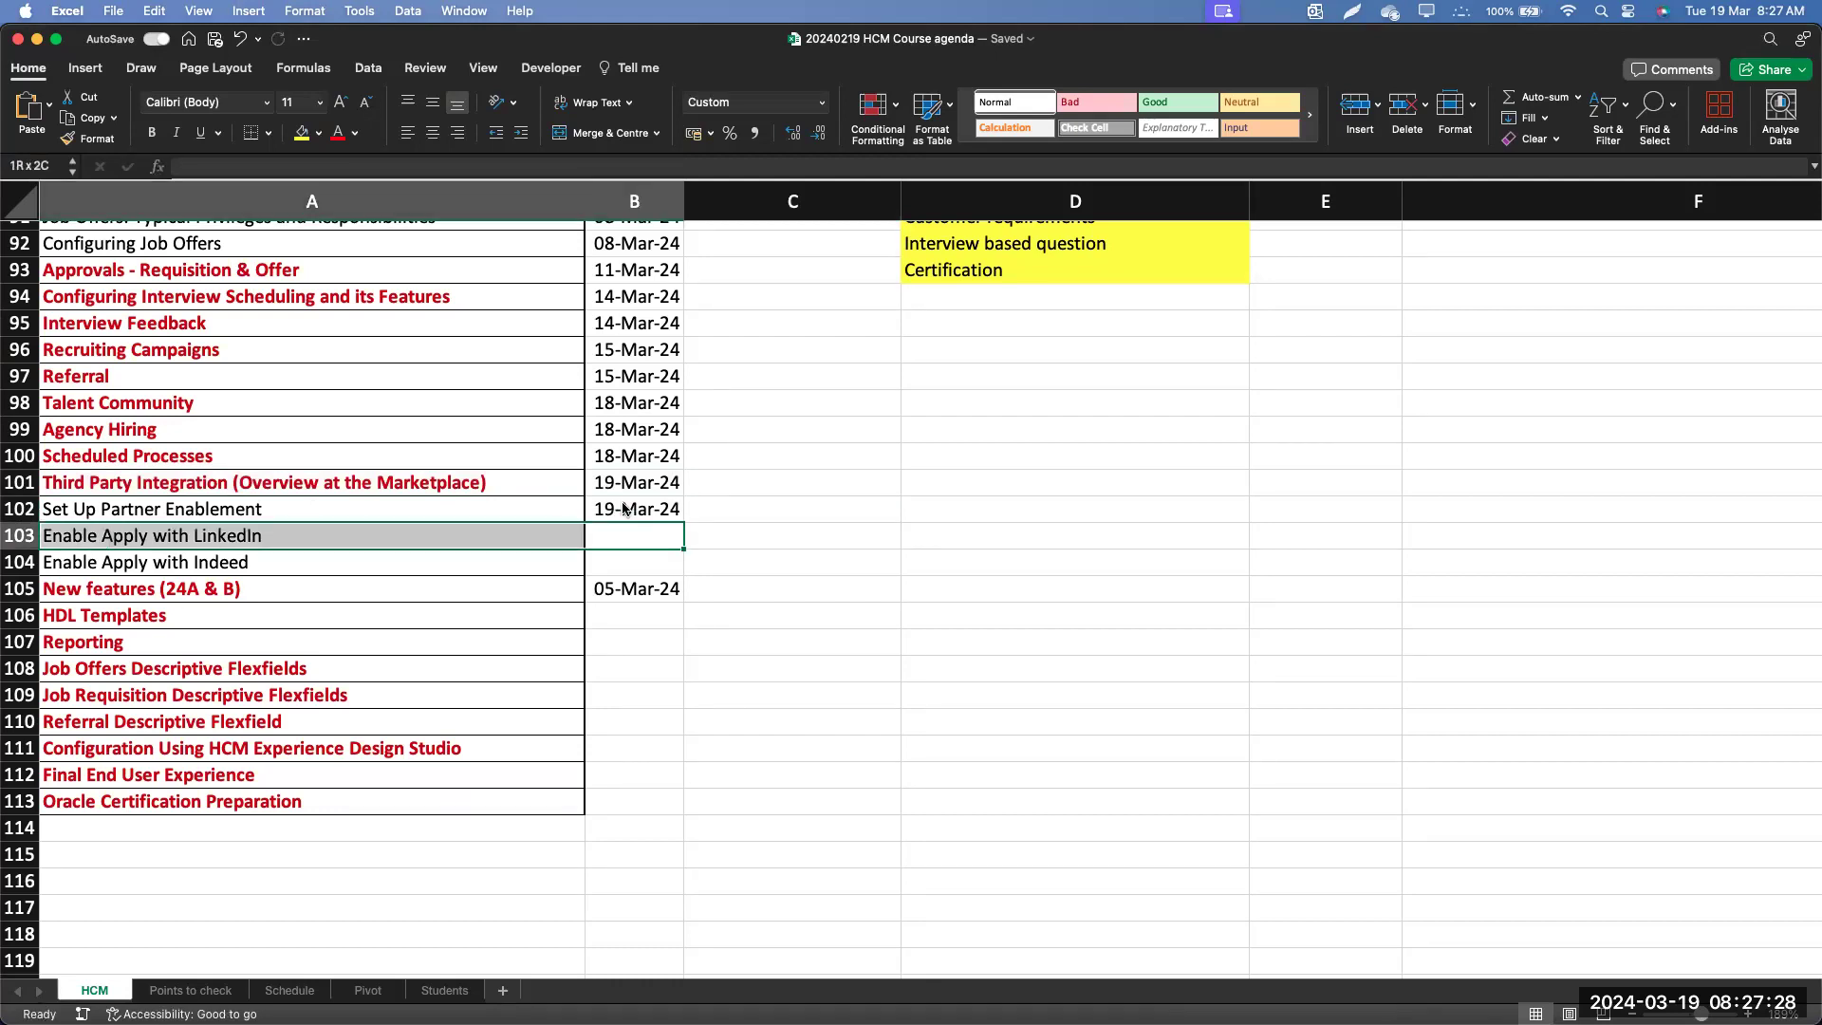
key("shift+Down")
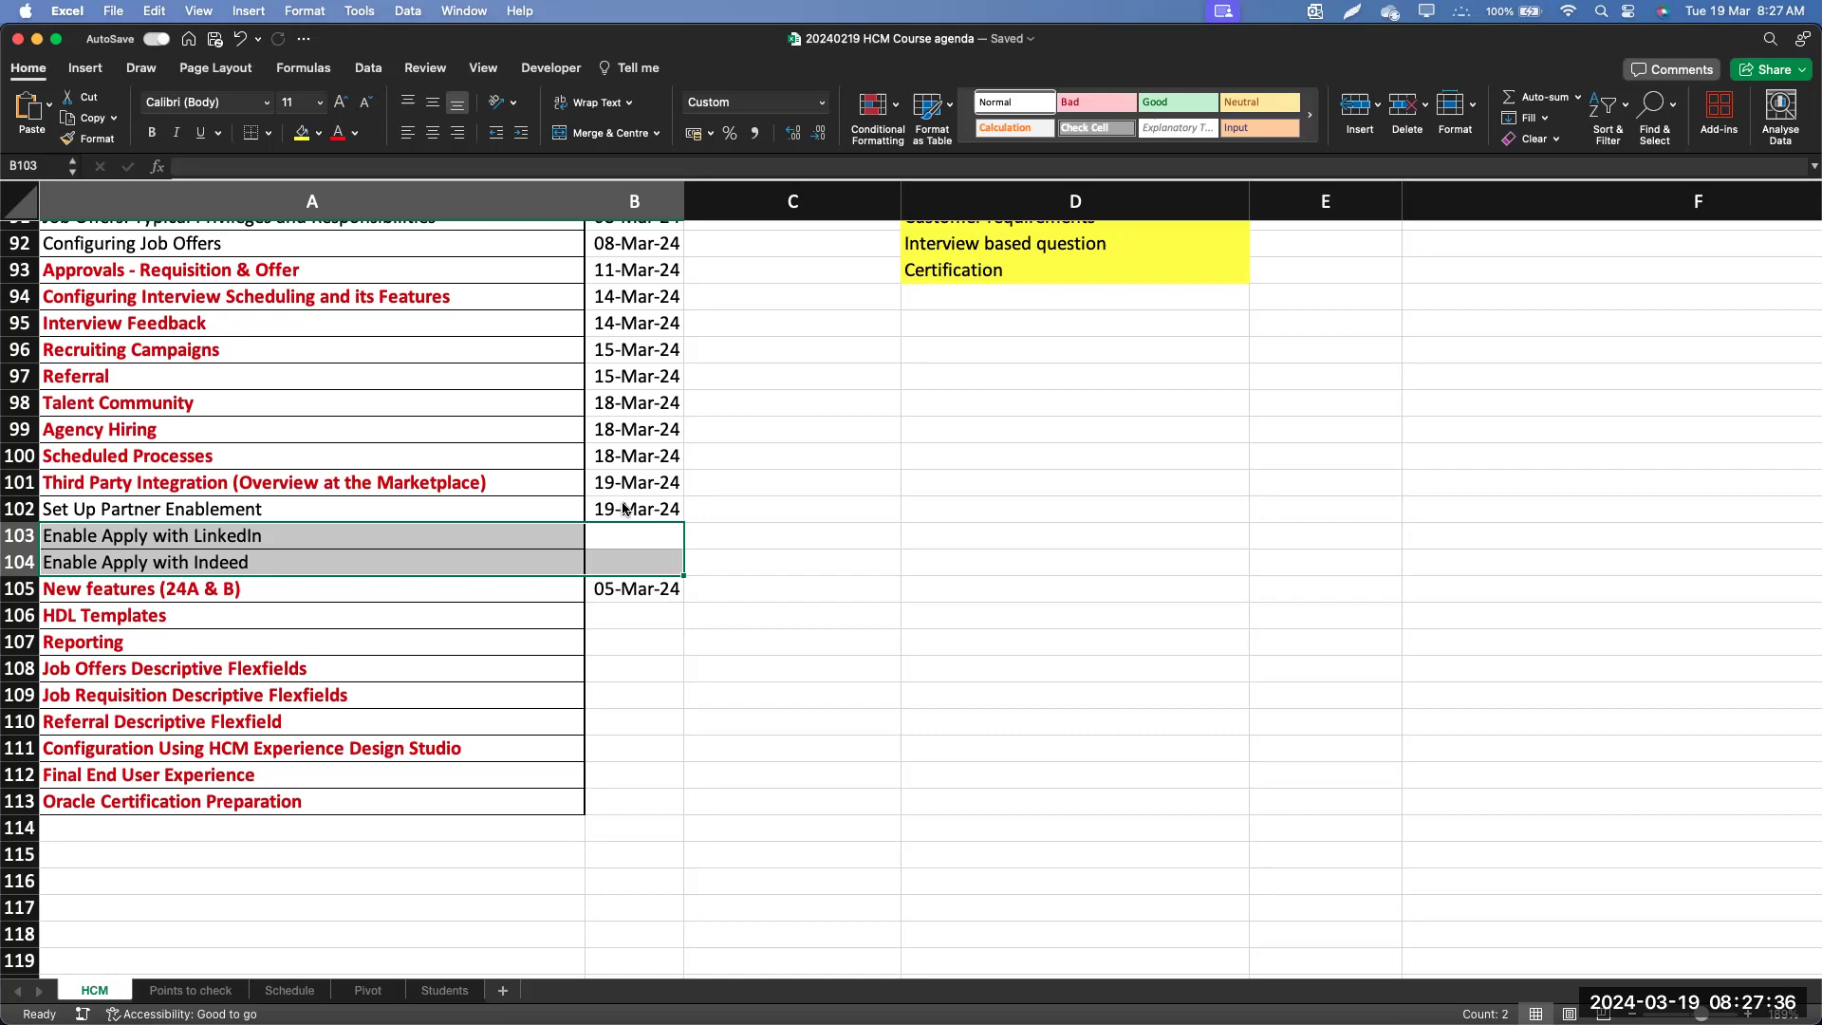
Switch to Safari, search the web for JP Morgan careers in a new tab, and close Google's location request
key("ctrl+Up")
left_click(661, 662)
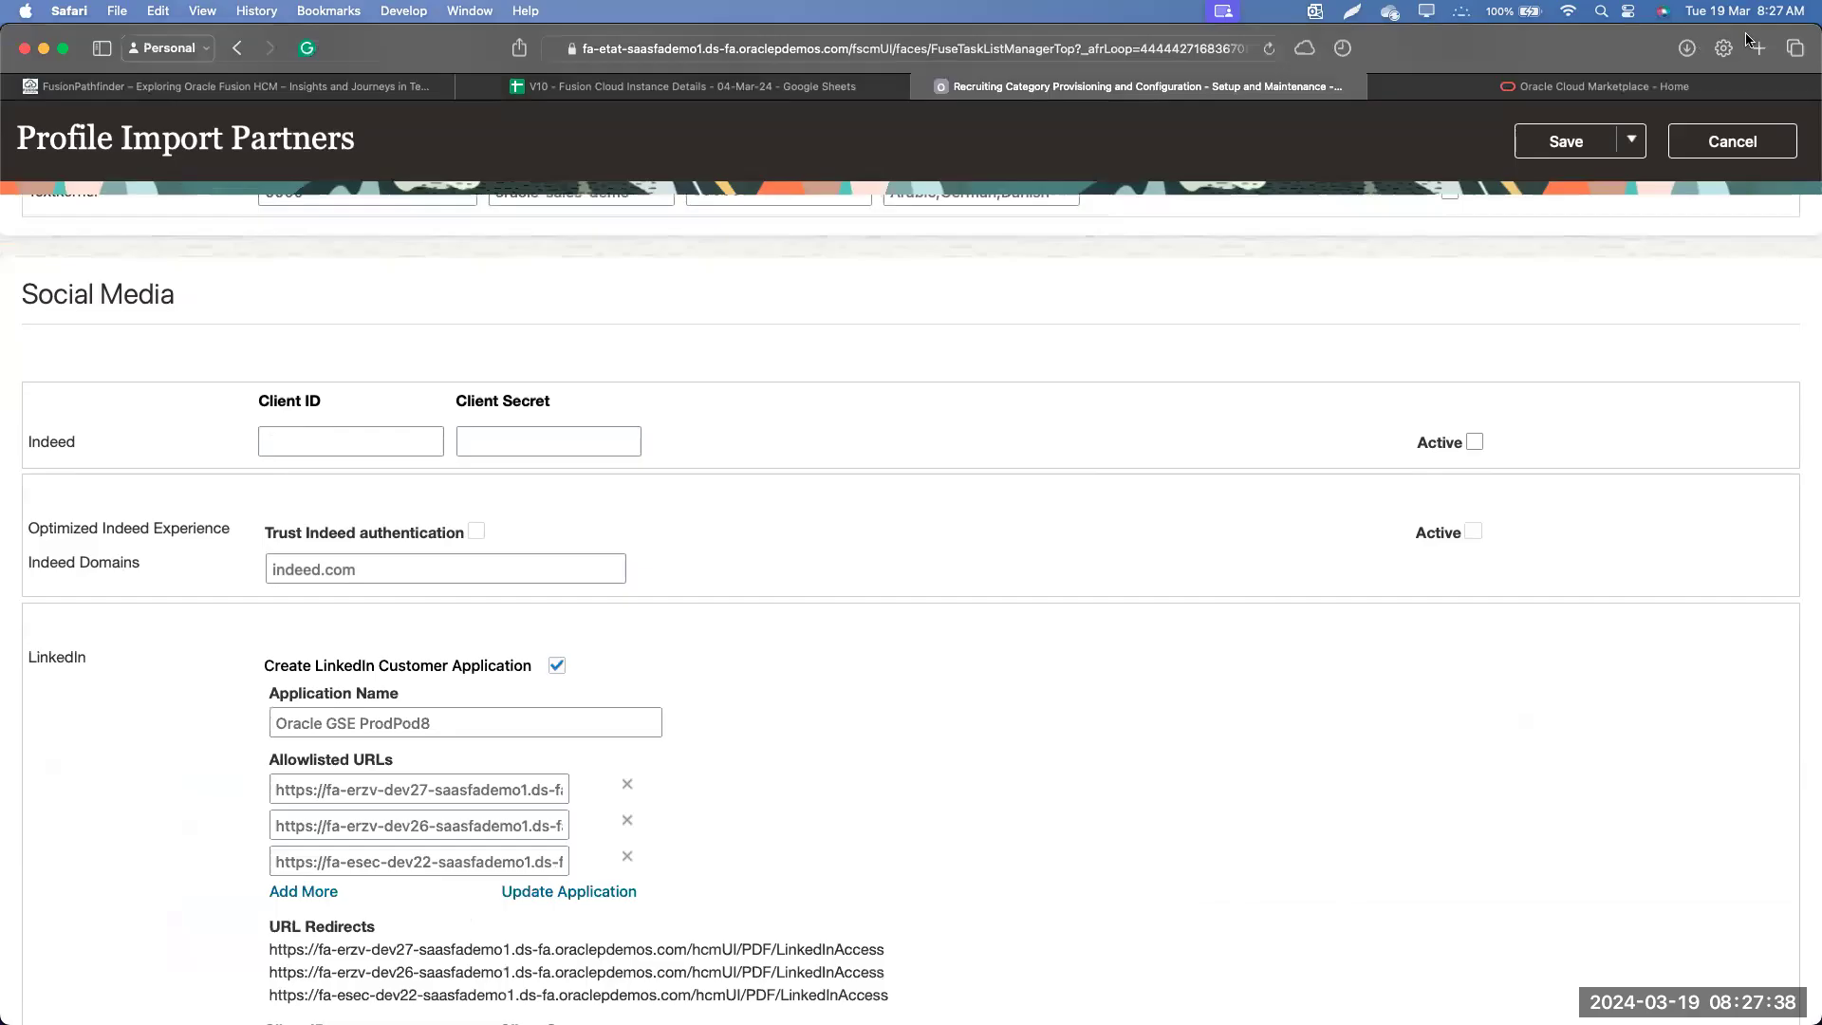
left_click(1759, 47)
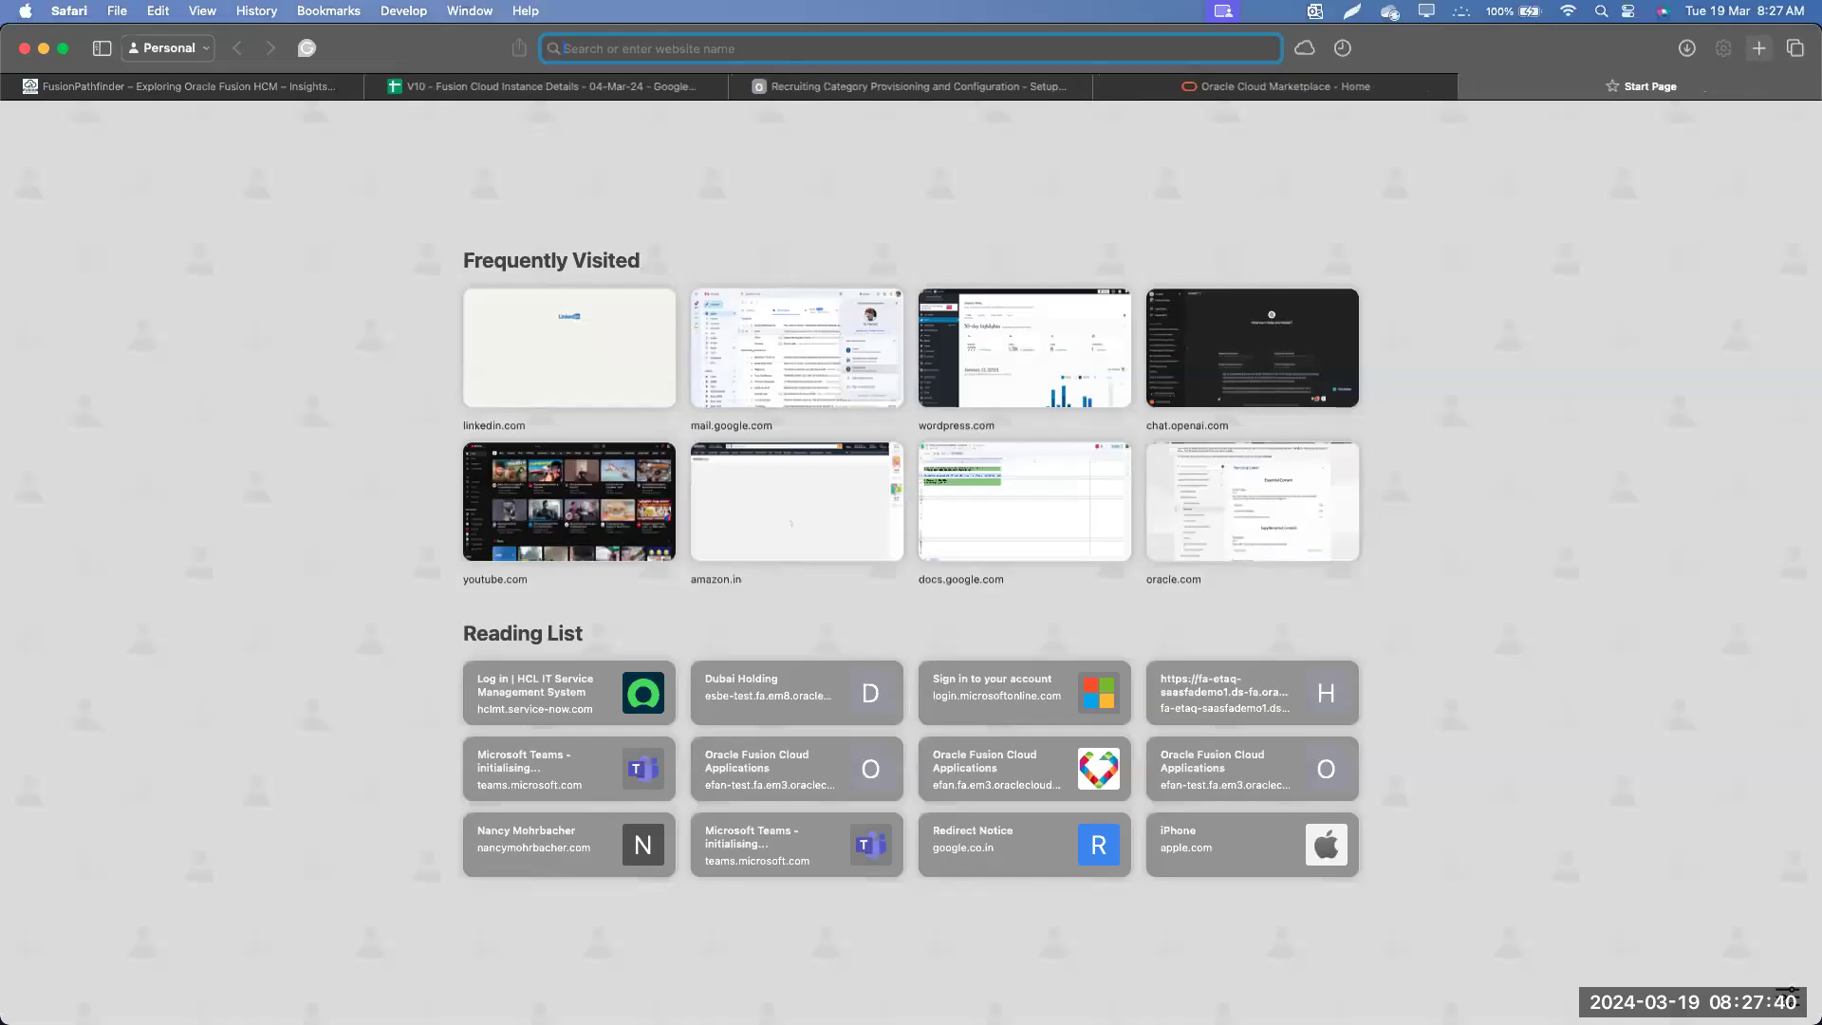
type("jo morgan")
key("Return")
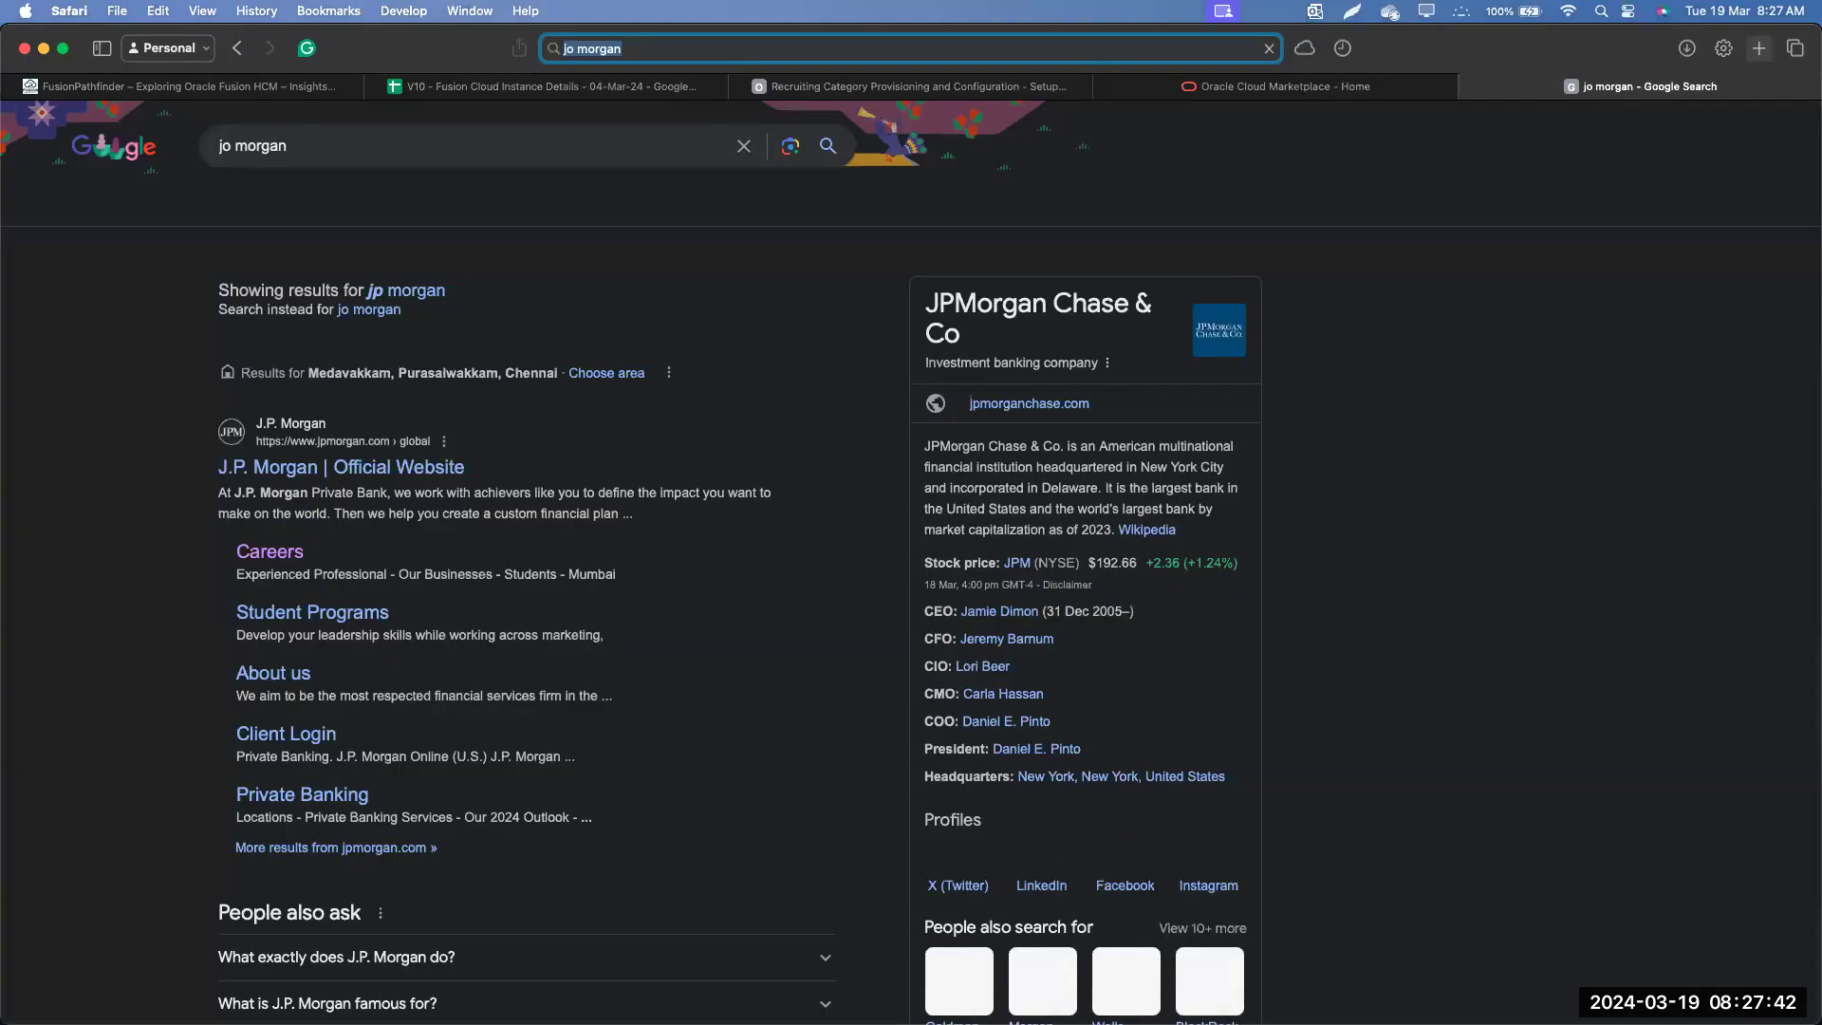
left_click(725, 152)
type("ca")
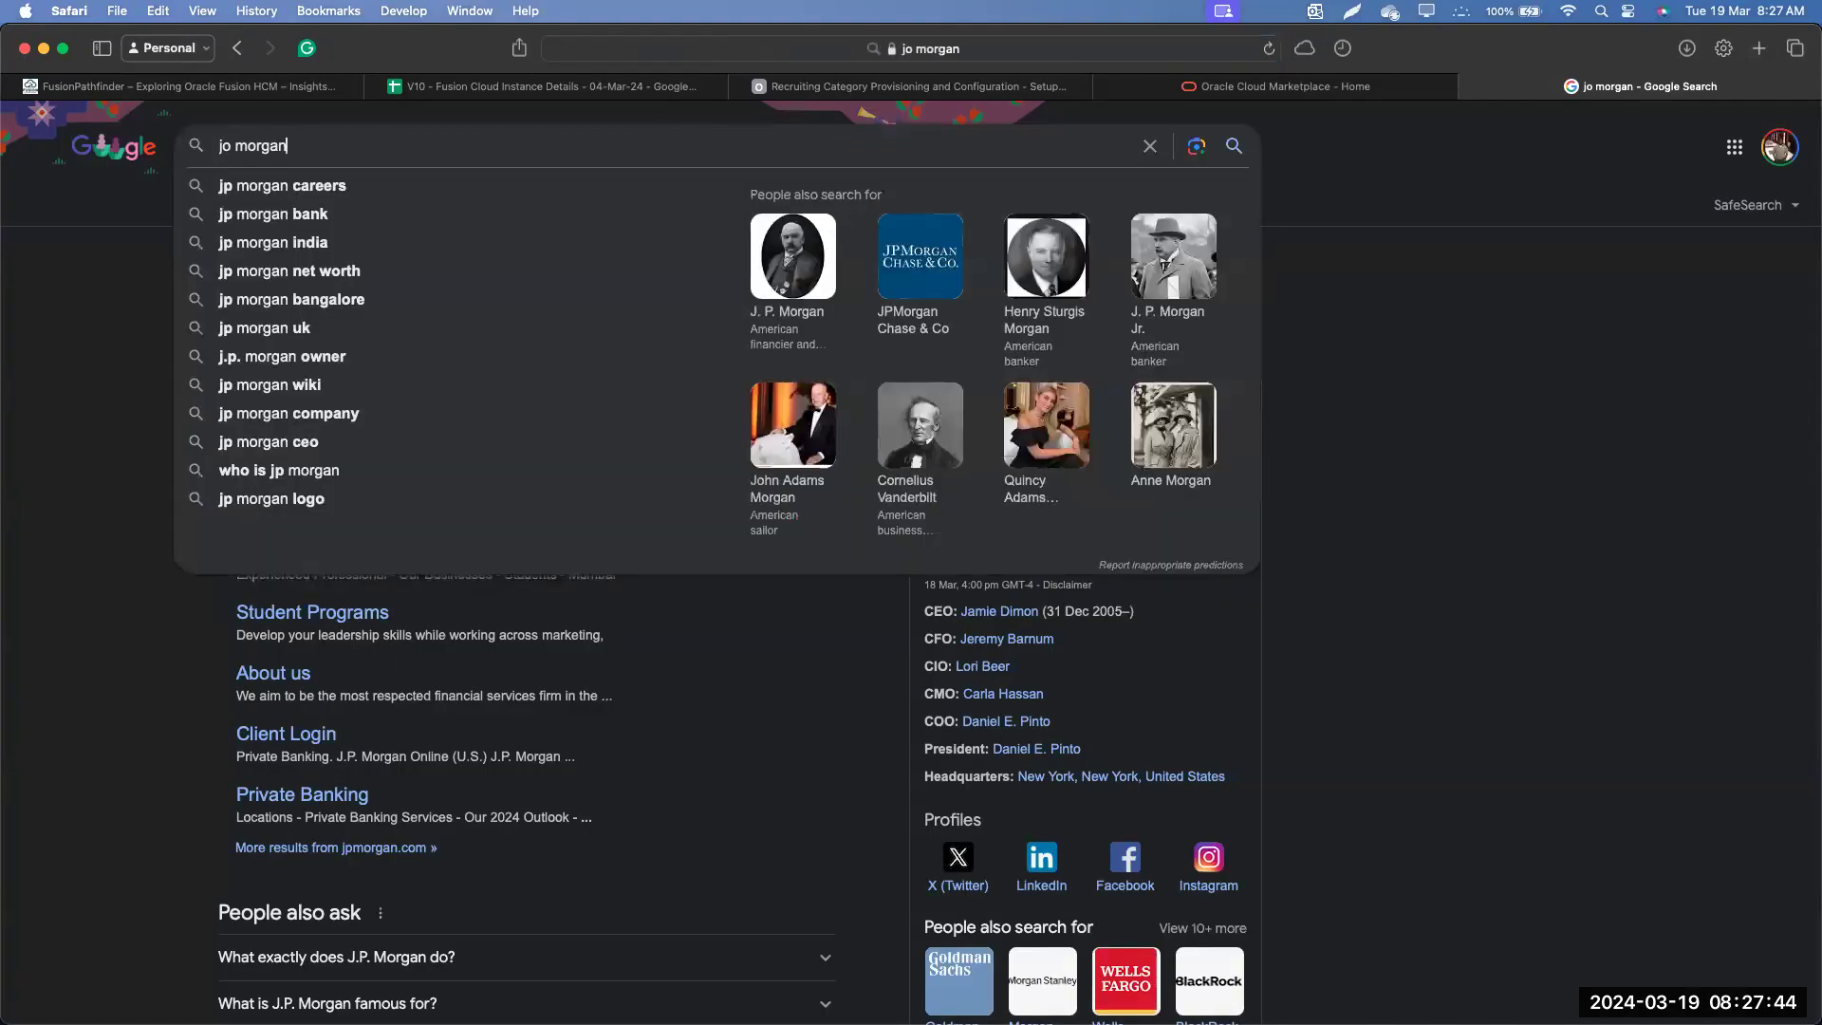
type("rers")
key("Return")
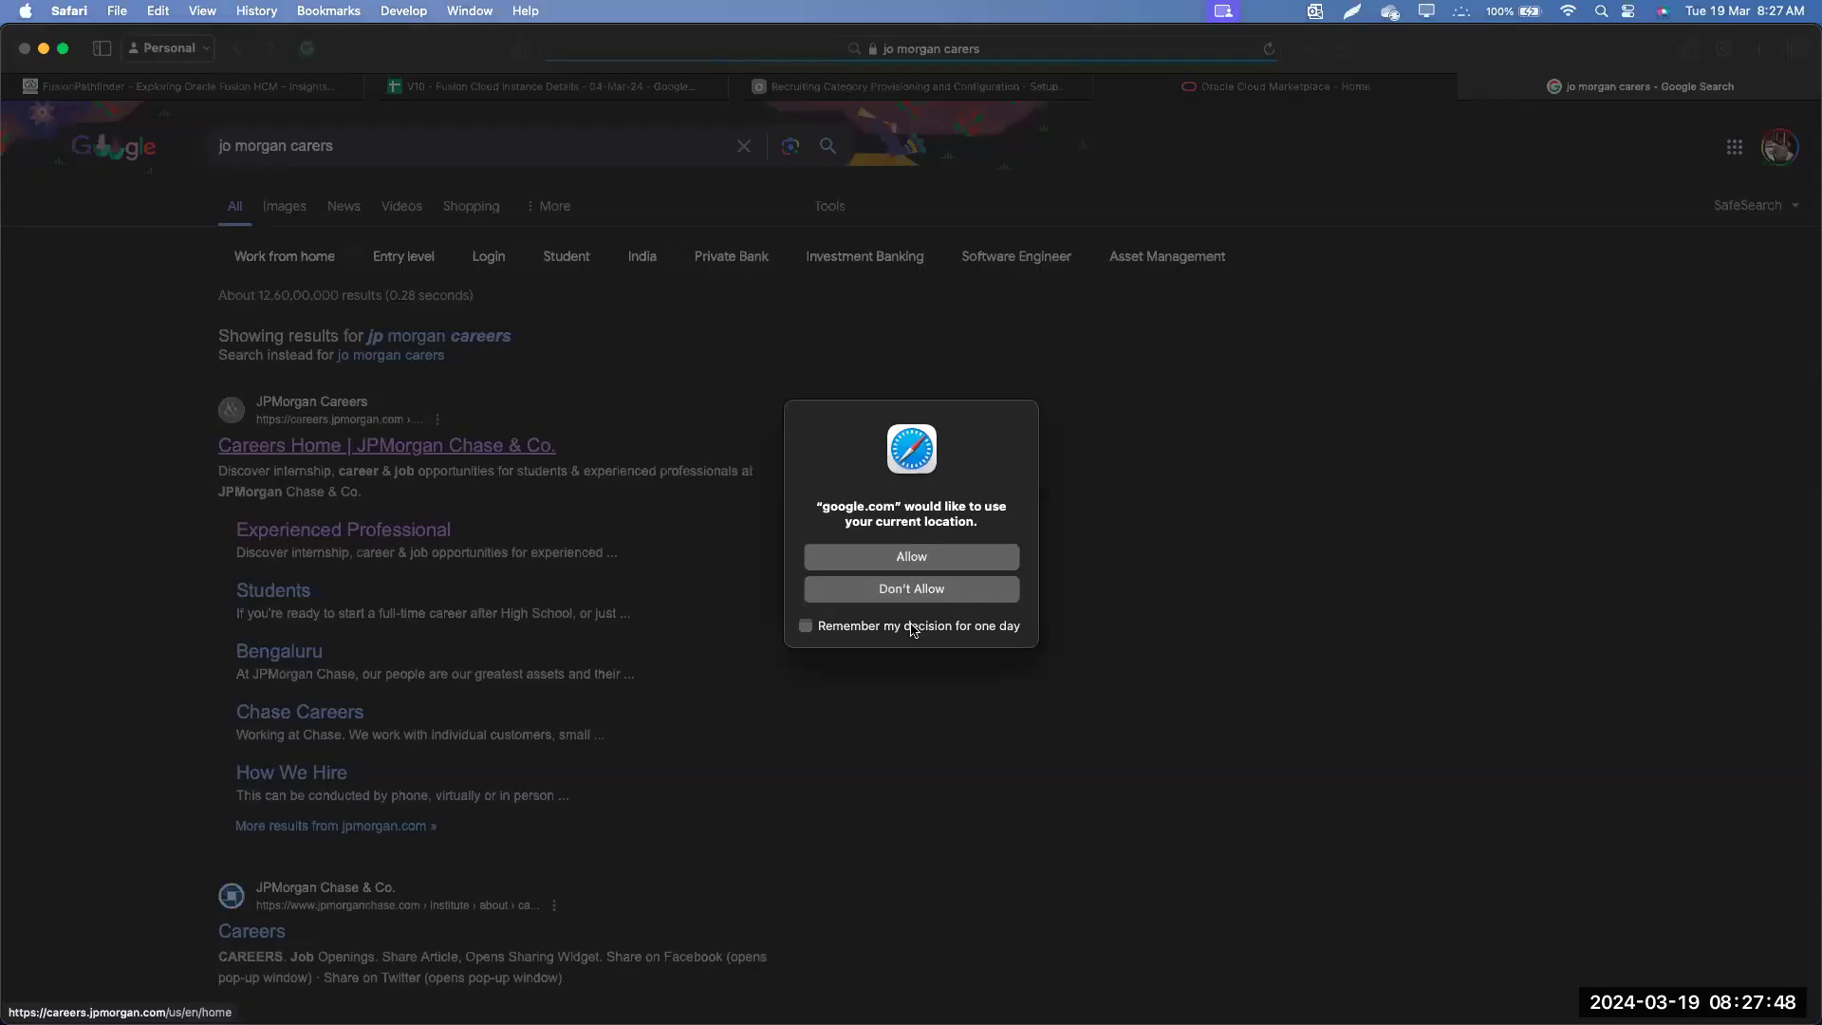
left_click(806, 558)
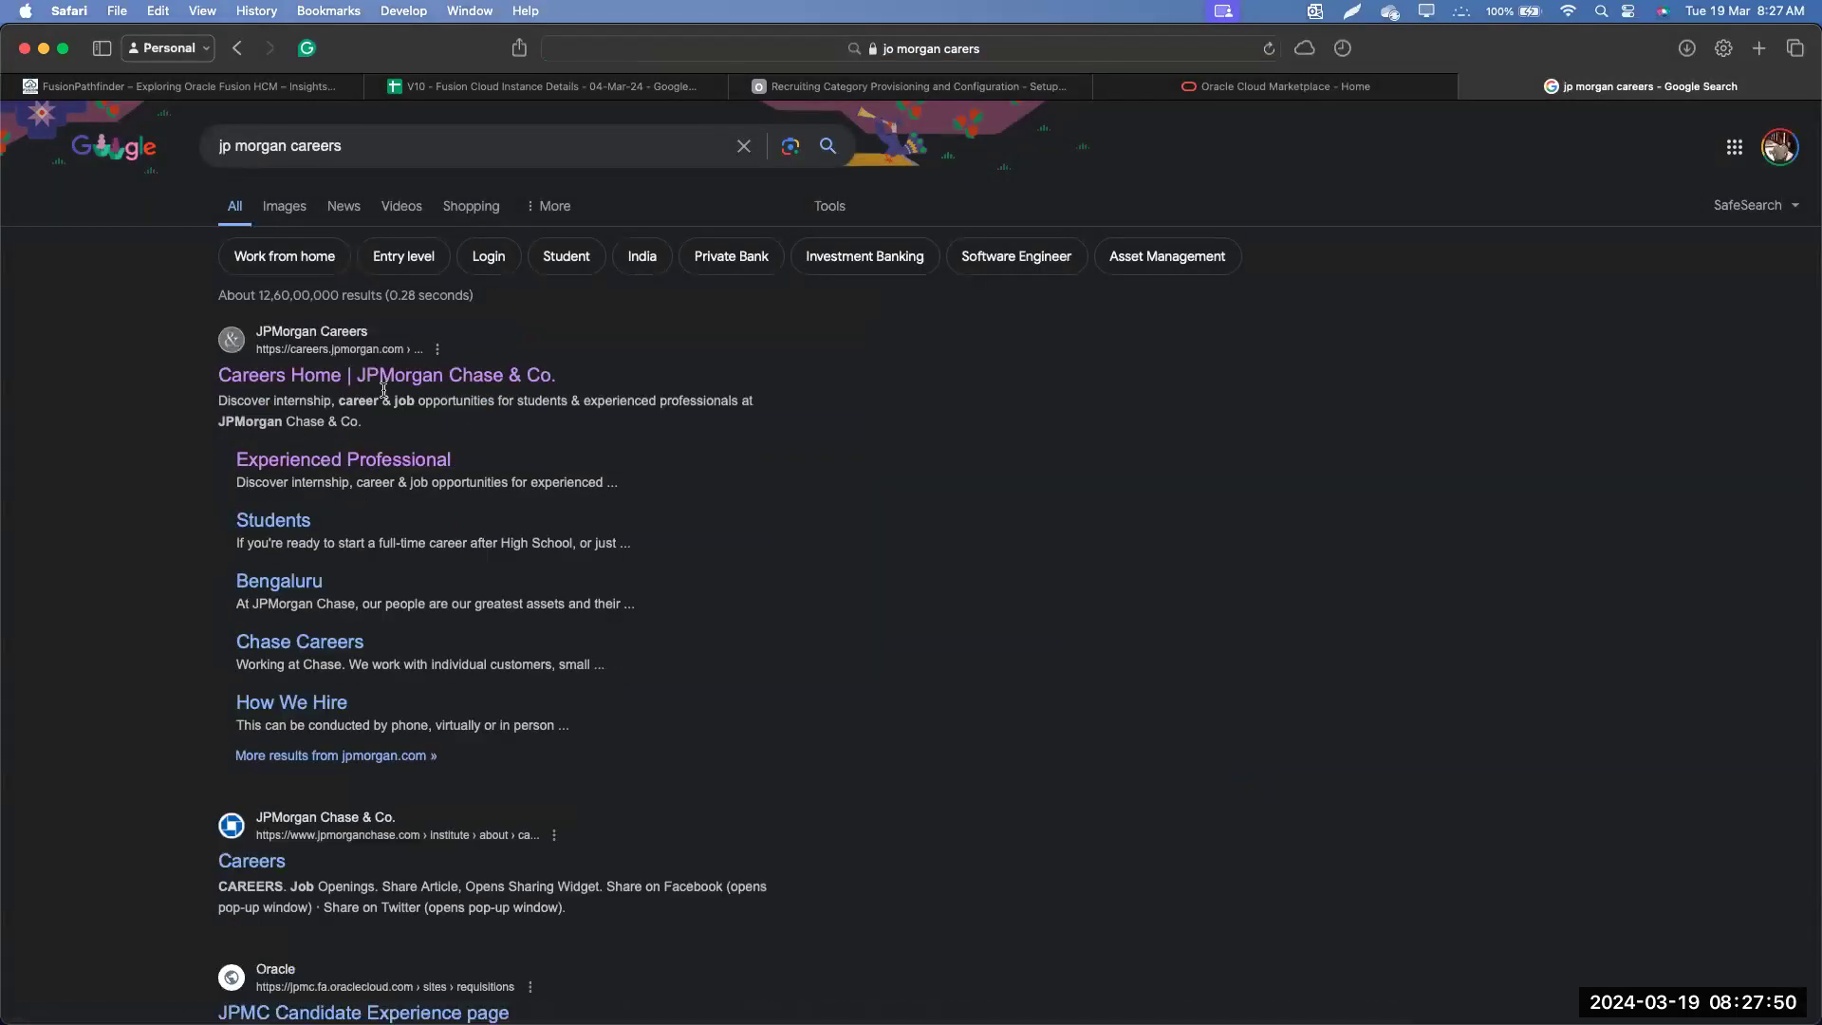
Open the JPMorgan Chase careers site from the search results and view the open opportunities for Experienced Professionals
left_click(388, 380)
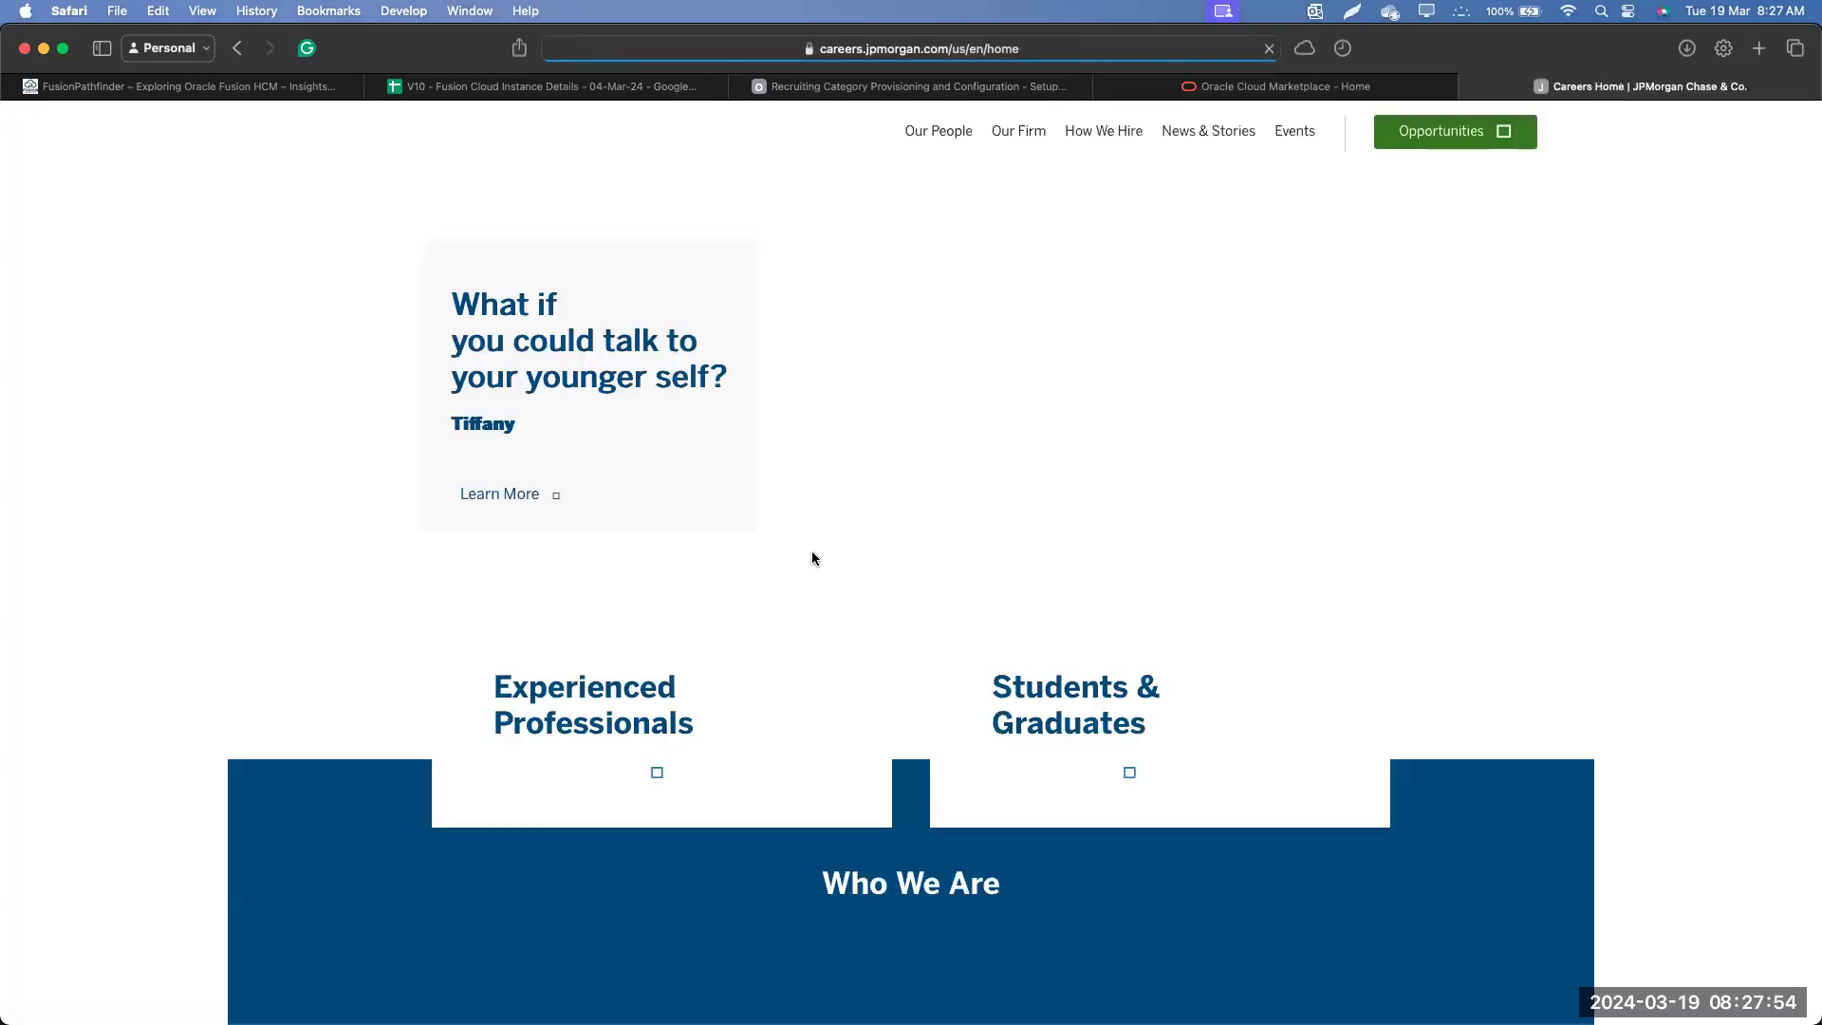
scroll(554, 759, "down", 1)
left_click(560, 729)
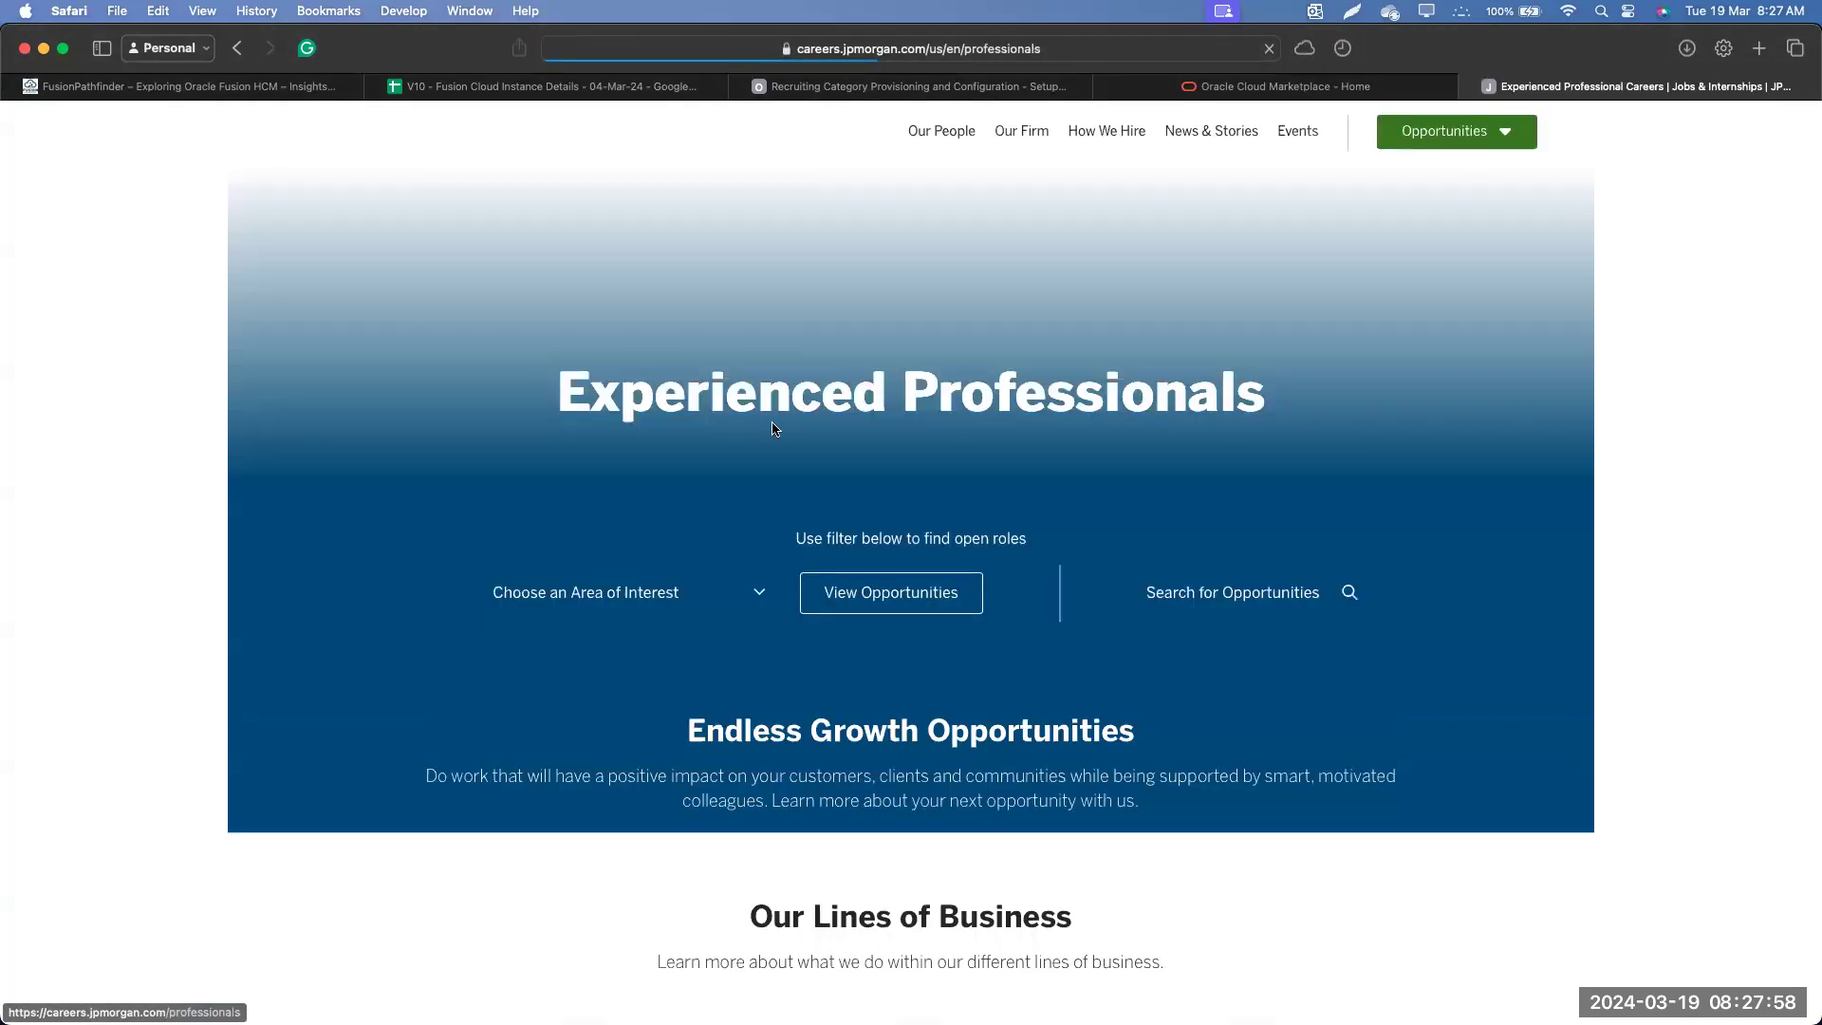
scroll(919, 606, "down", 7)
scroll(918, 332, "up", 4)
left_click(919, 289)
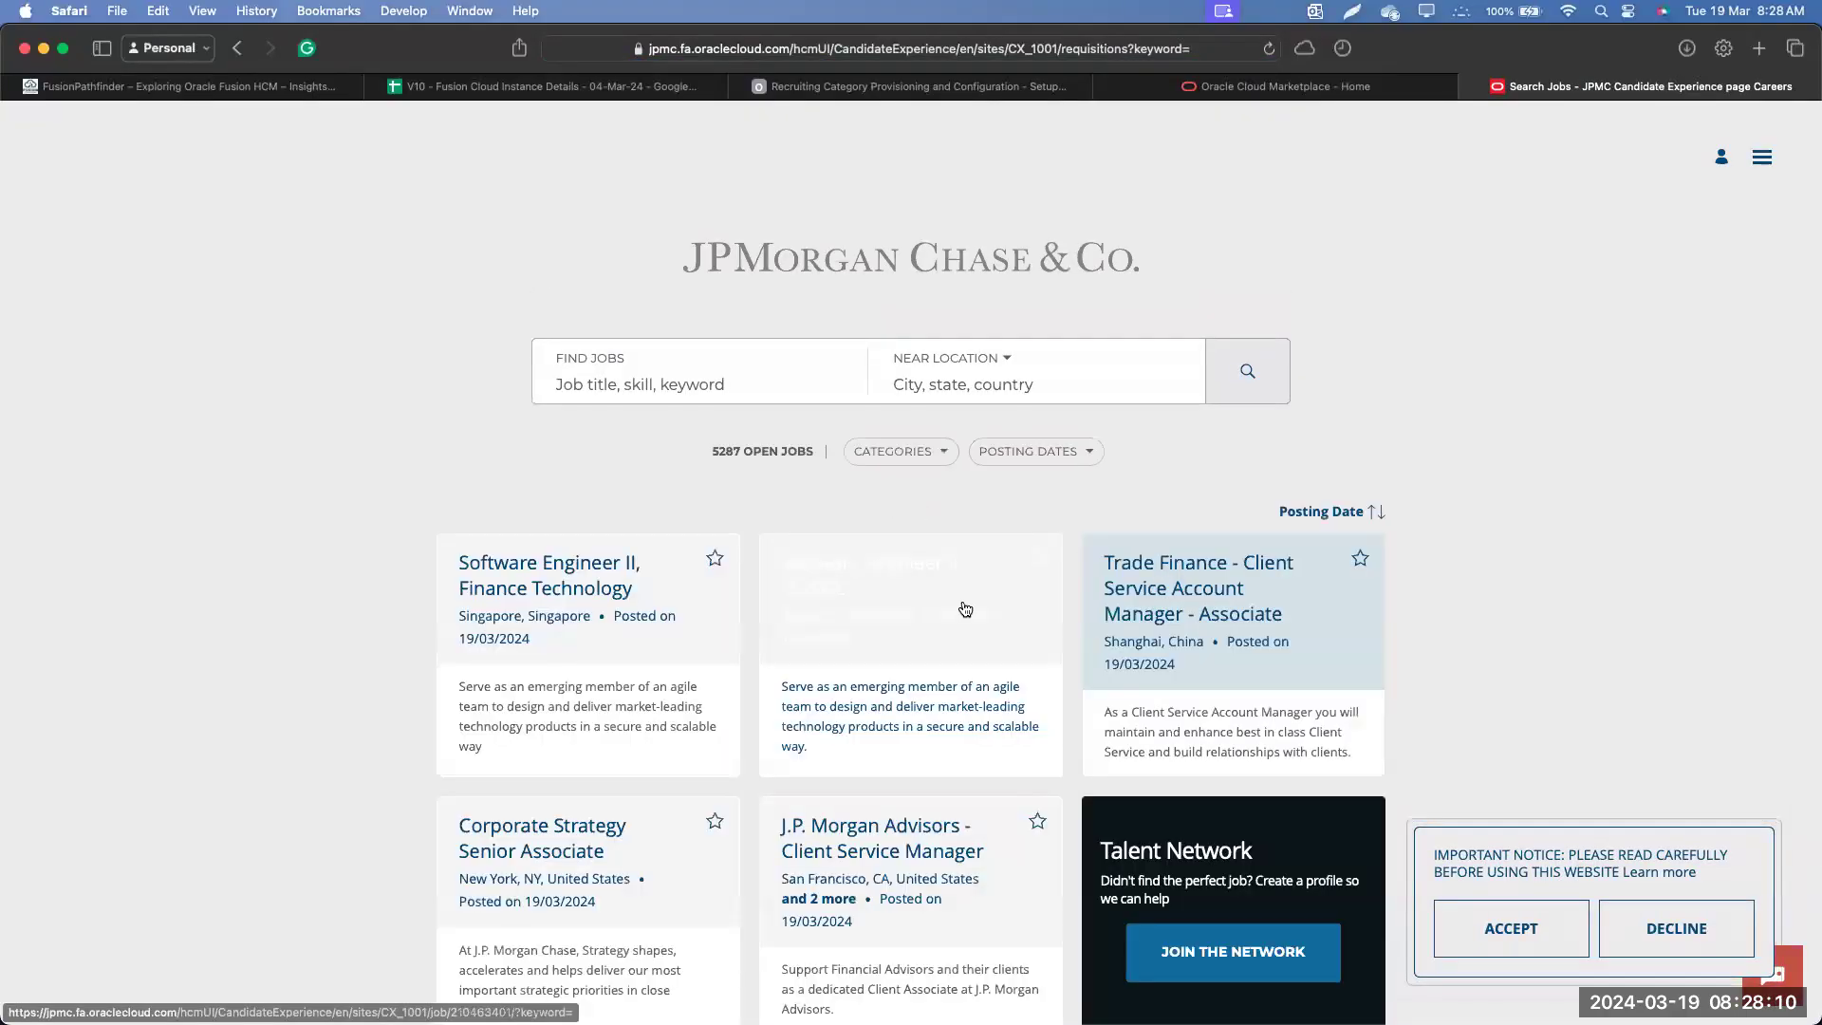
Open the Software Engineer II, Finance Technology job in Singapore and start an application for it
left_click(757, 630)
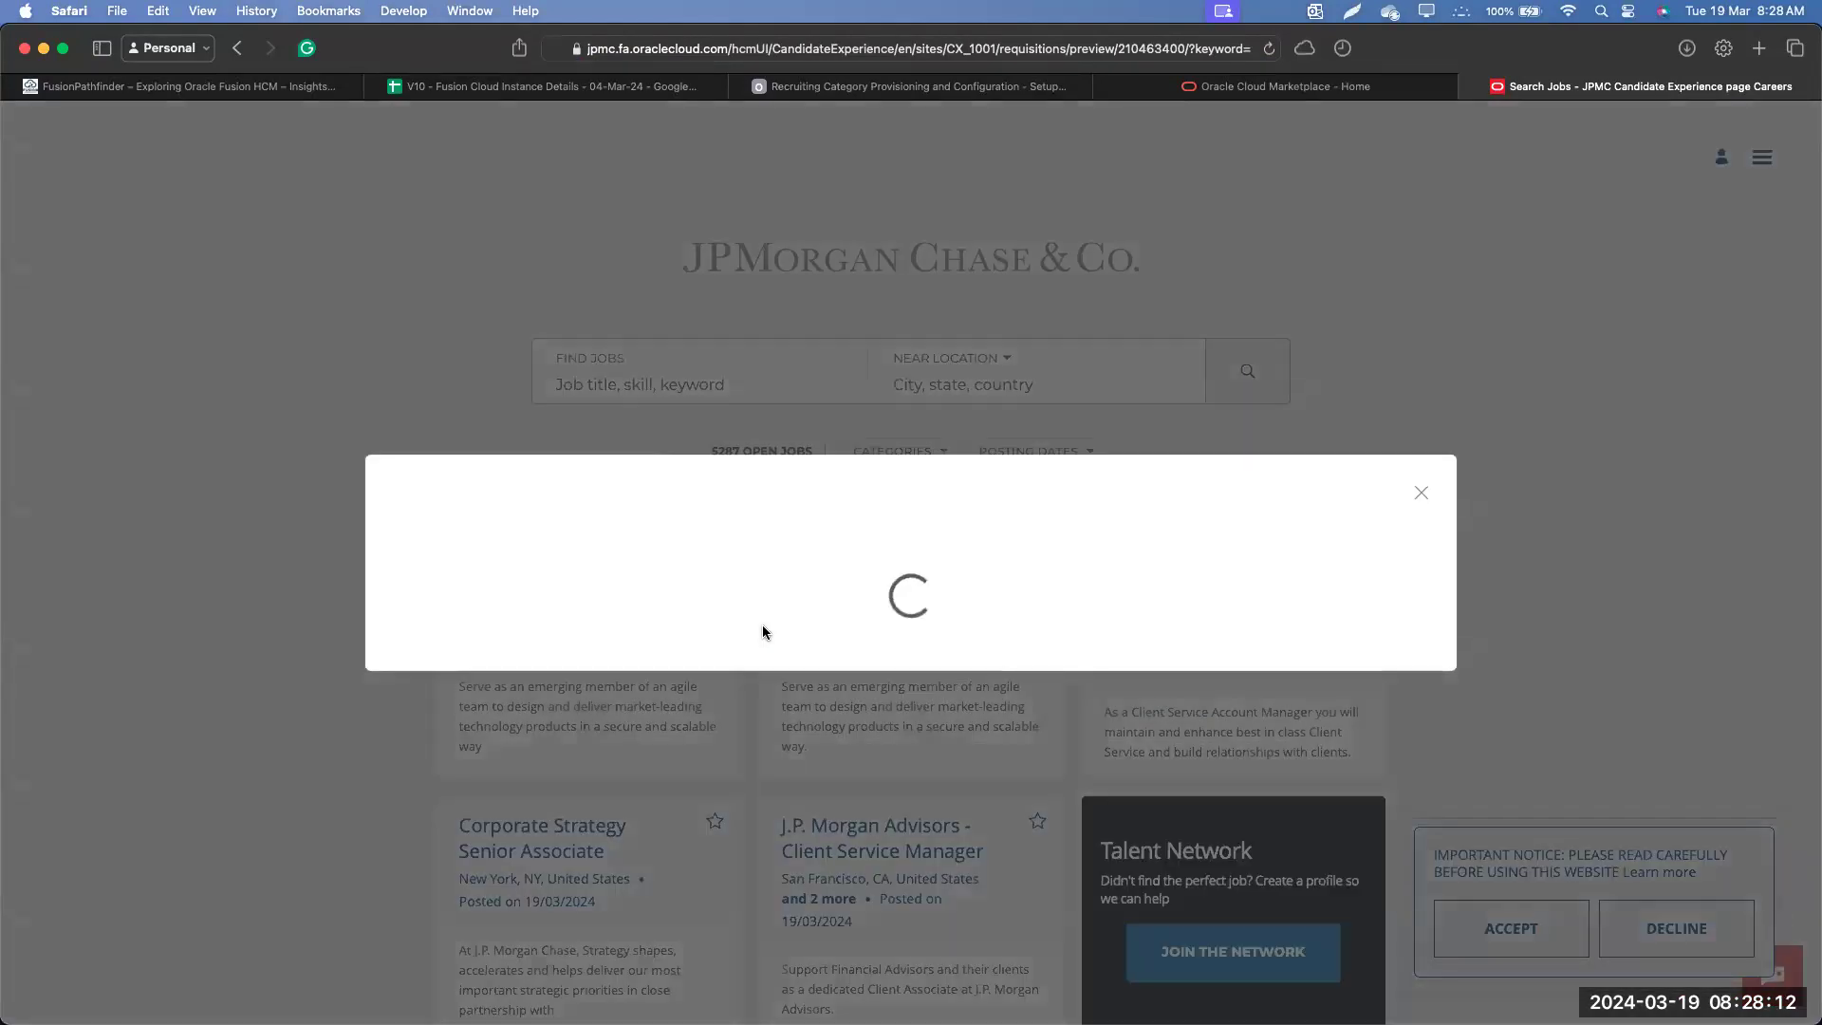
scroll(926, 709, "down", 3)
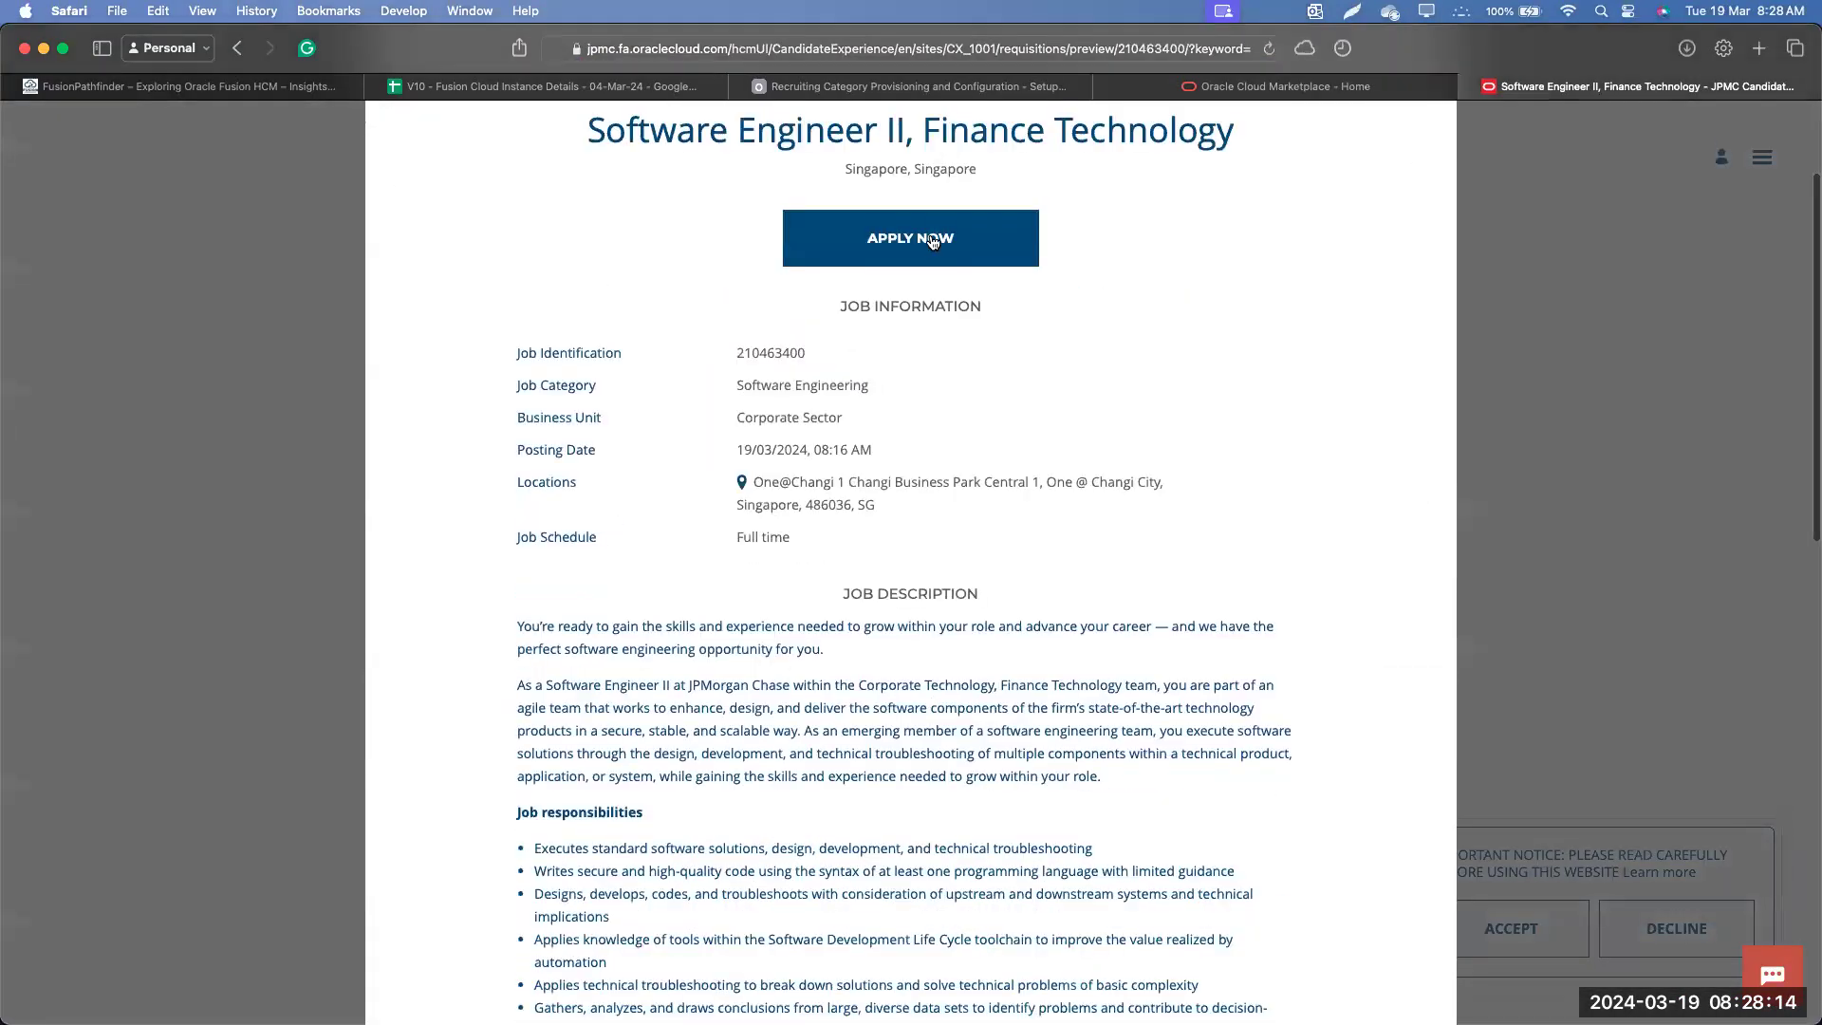
scroll(932, 285, "up", 2)
left_click(937, 427)
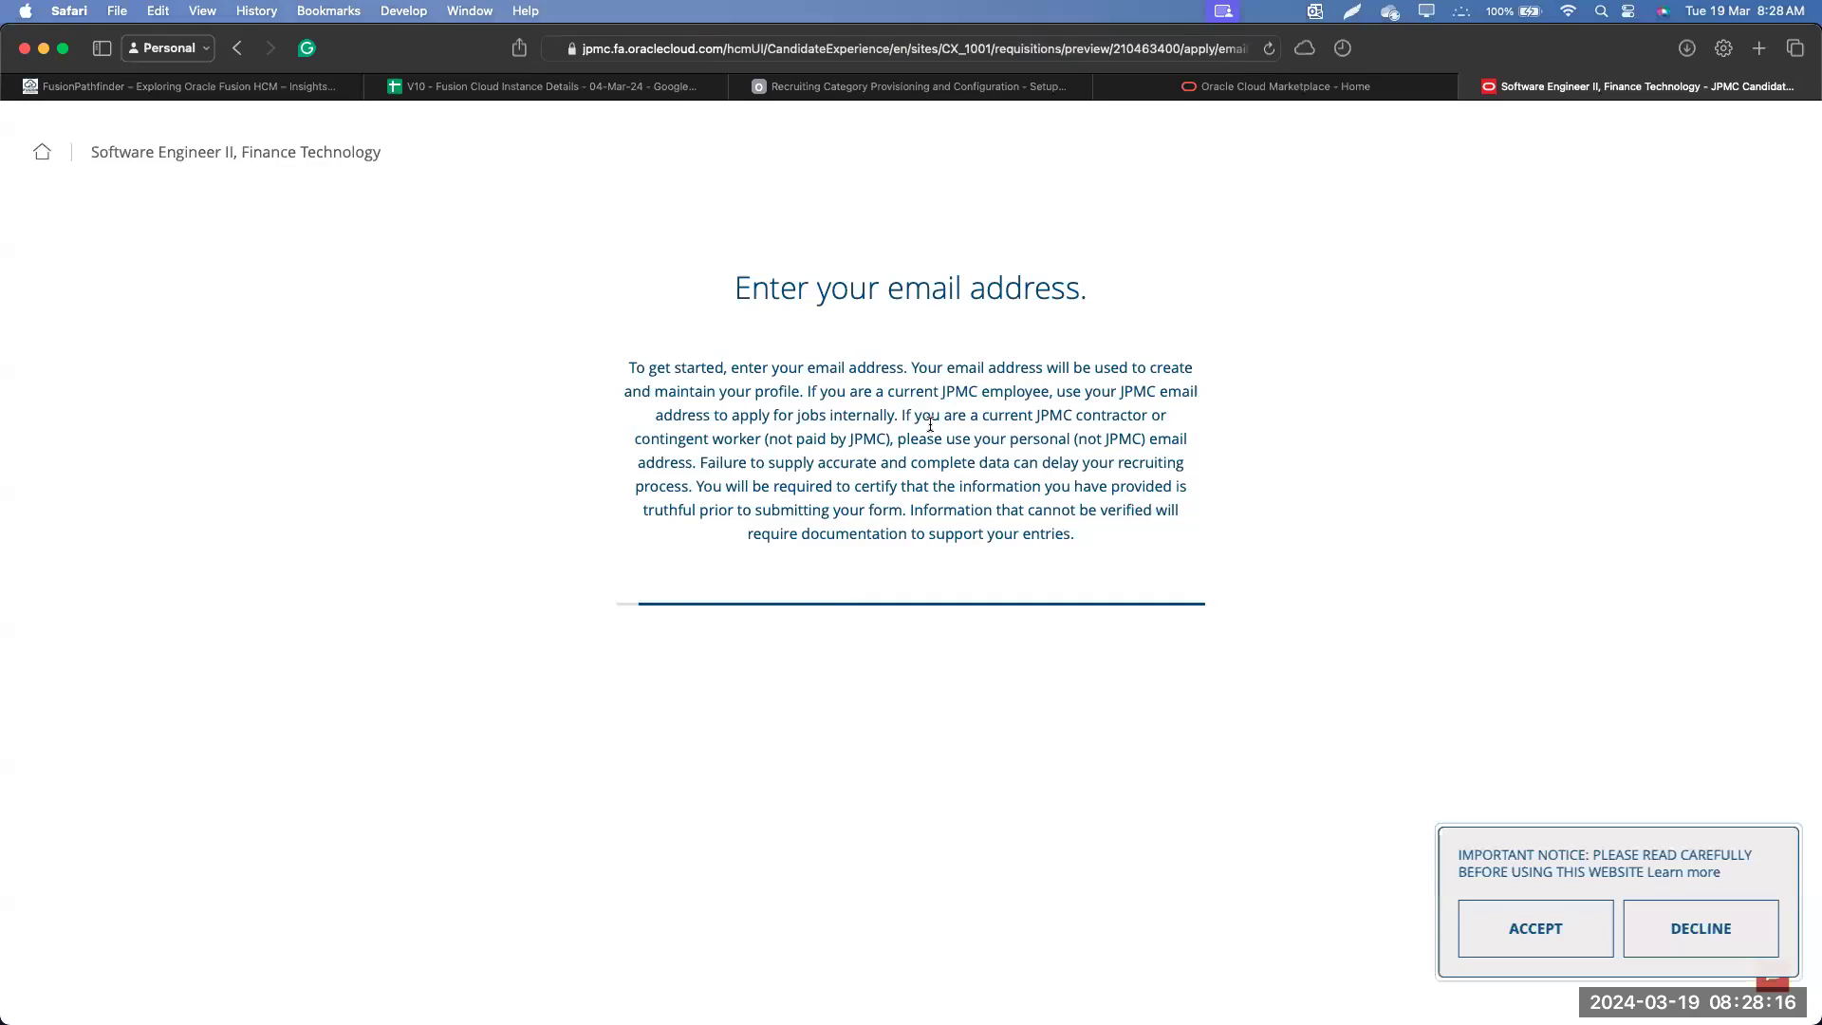
Enter the applicant's email address, accept the terms, and continue to the application form
left_click(768, 659)
type("sdasdf@asd.asd")
left_click(631, 725)
left_click(1102, 812)
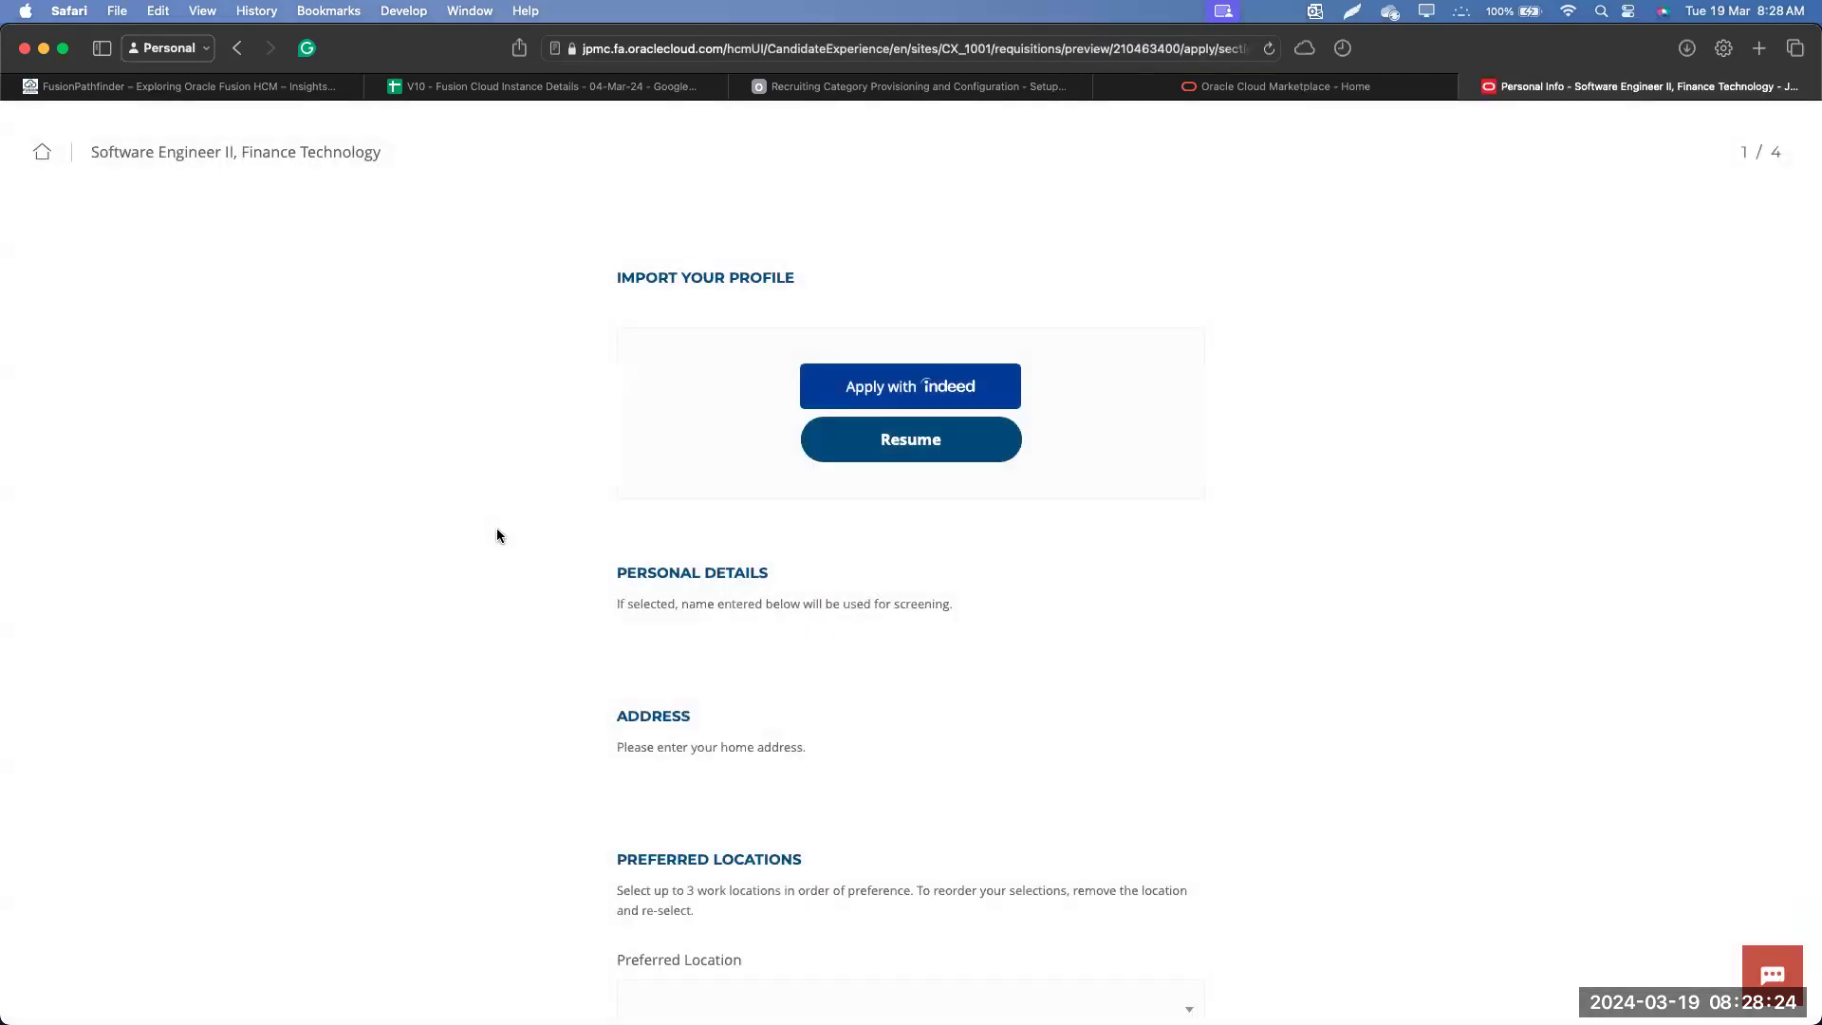
Import a resume into the application and check the personal details, phone and address fields of the form
left_click(947, 622)
left_click(954, 584)
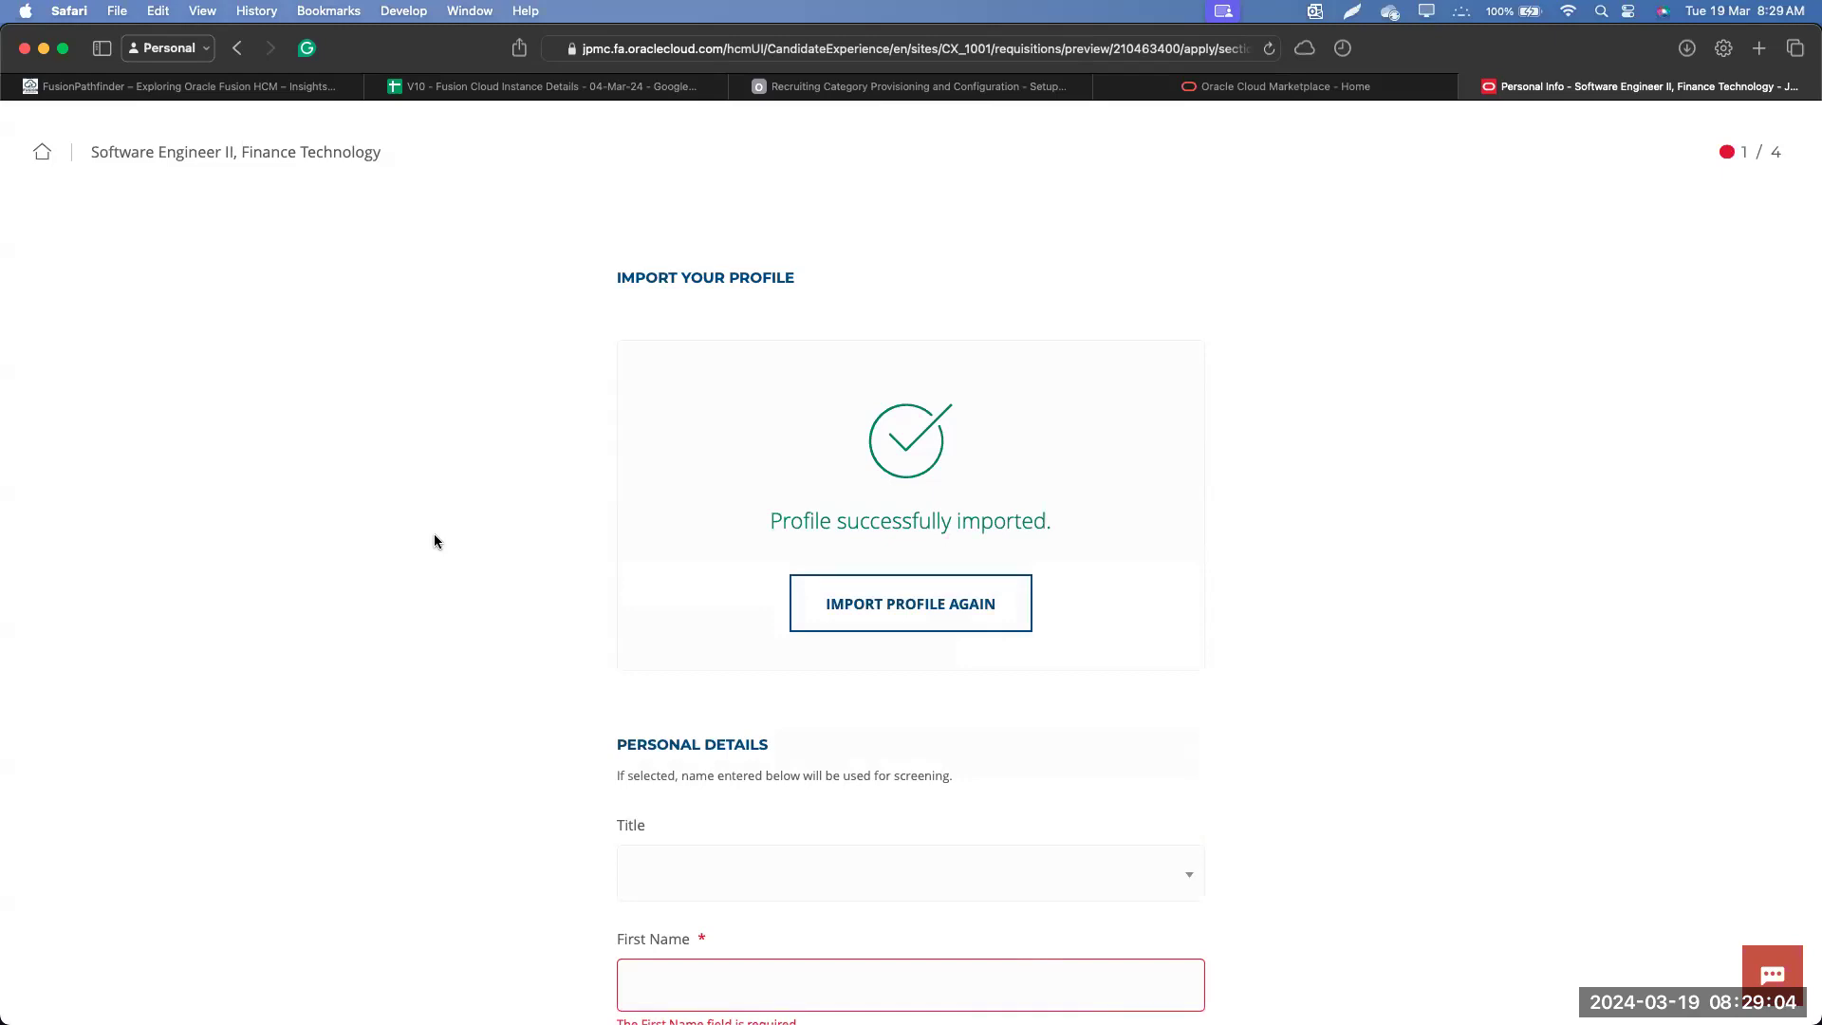
scroll(434, 540, "down", 10)
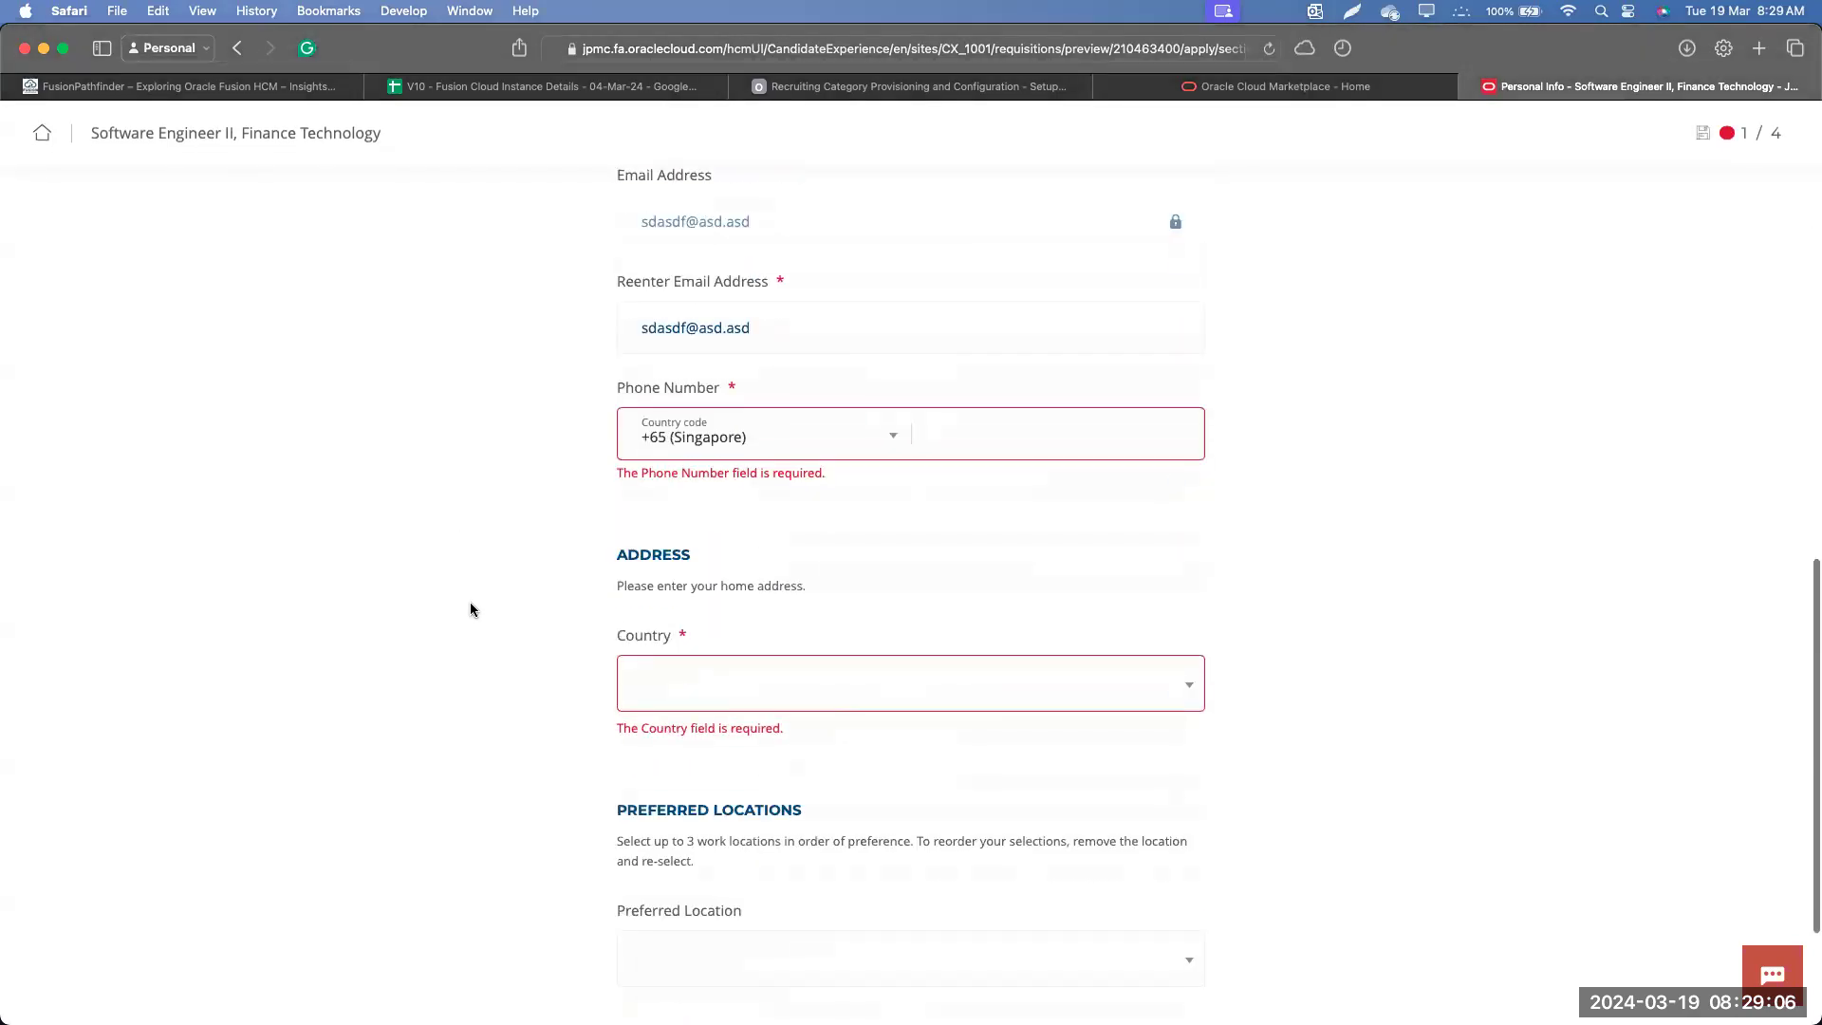
scroll(470, 609, "down", 3)
scroll(469, 609, "up", 8)
scroll(470, 607, "down", 7)
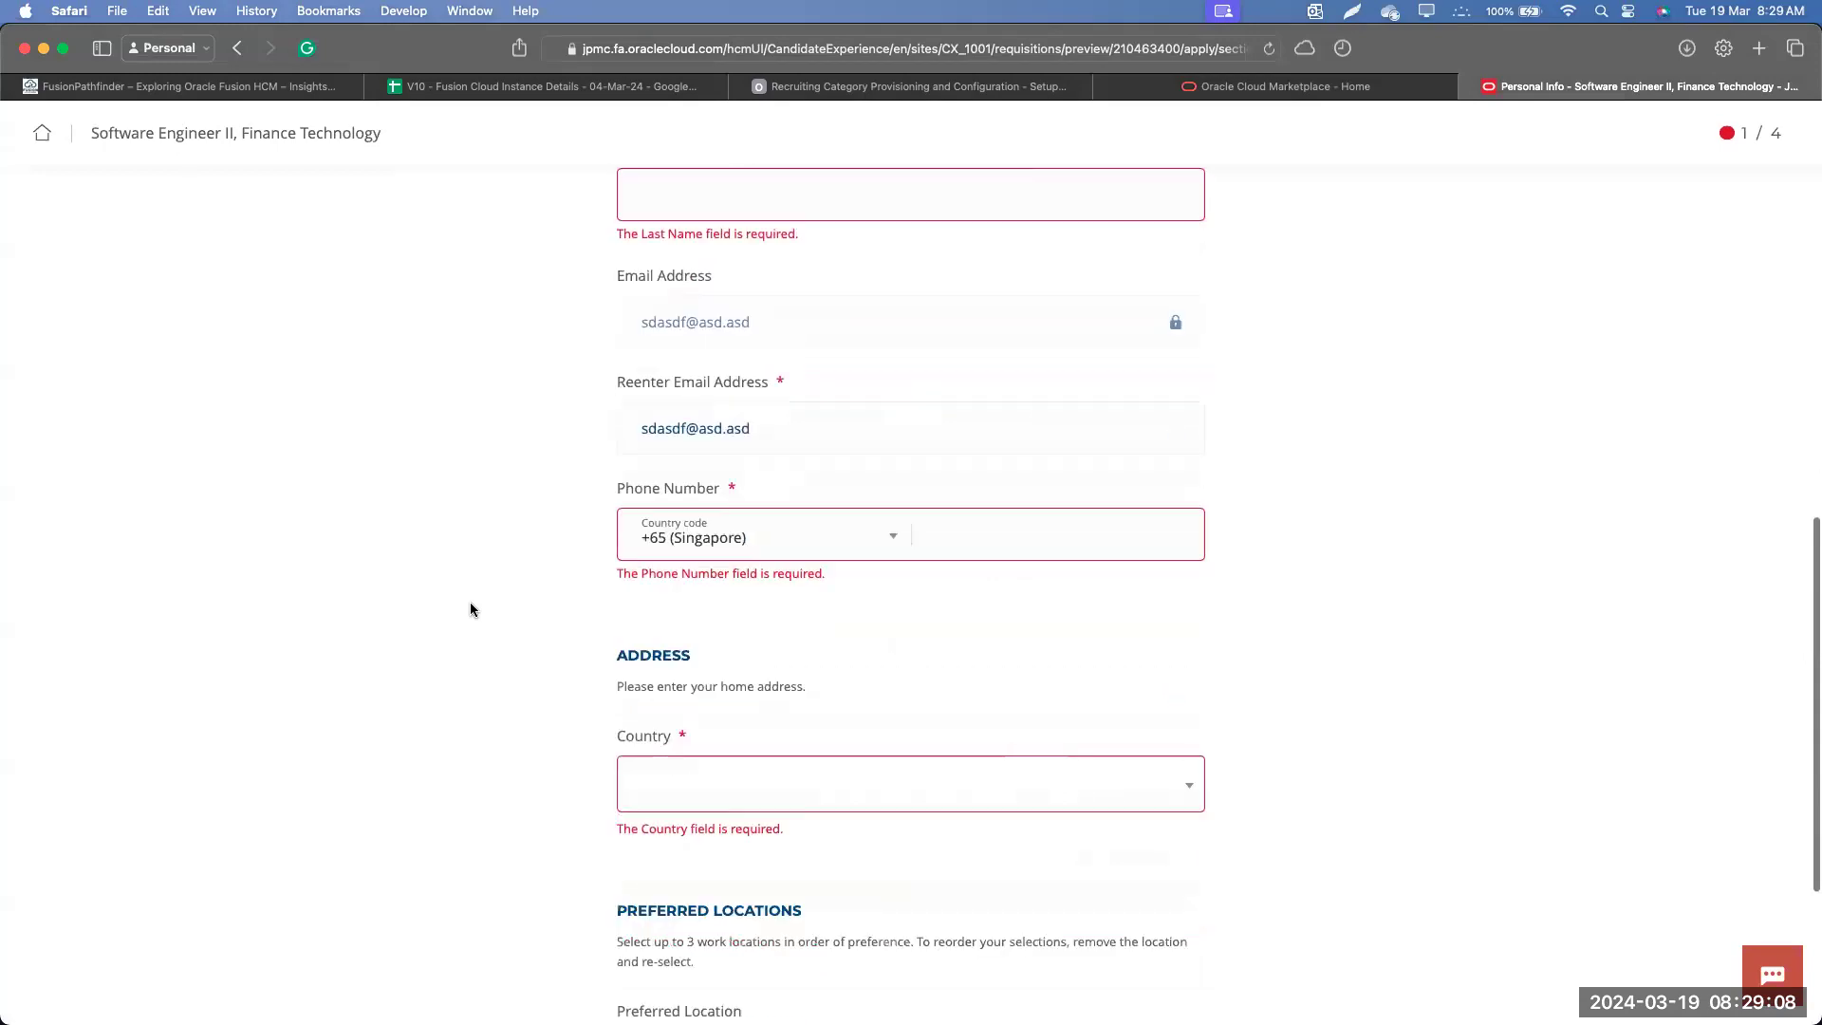
scroll(902, 601, "up", 15)
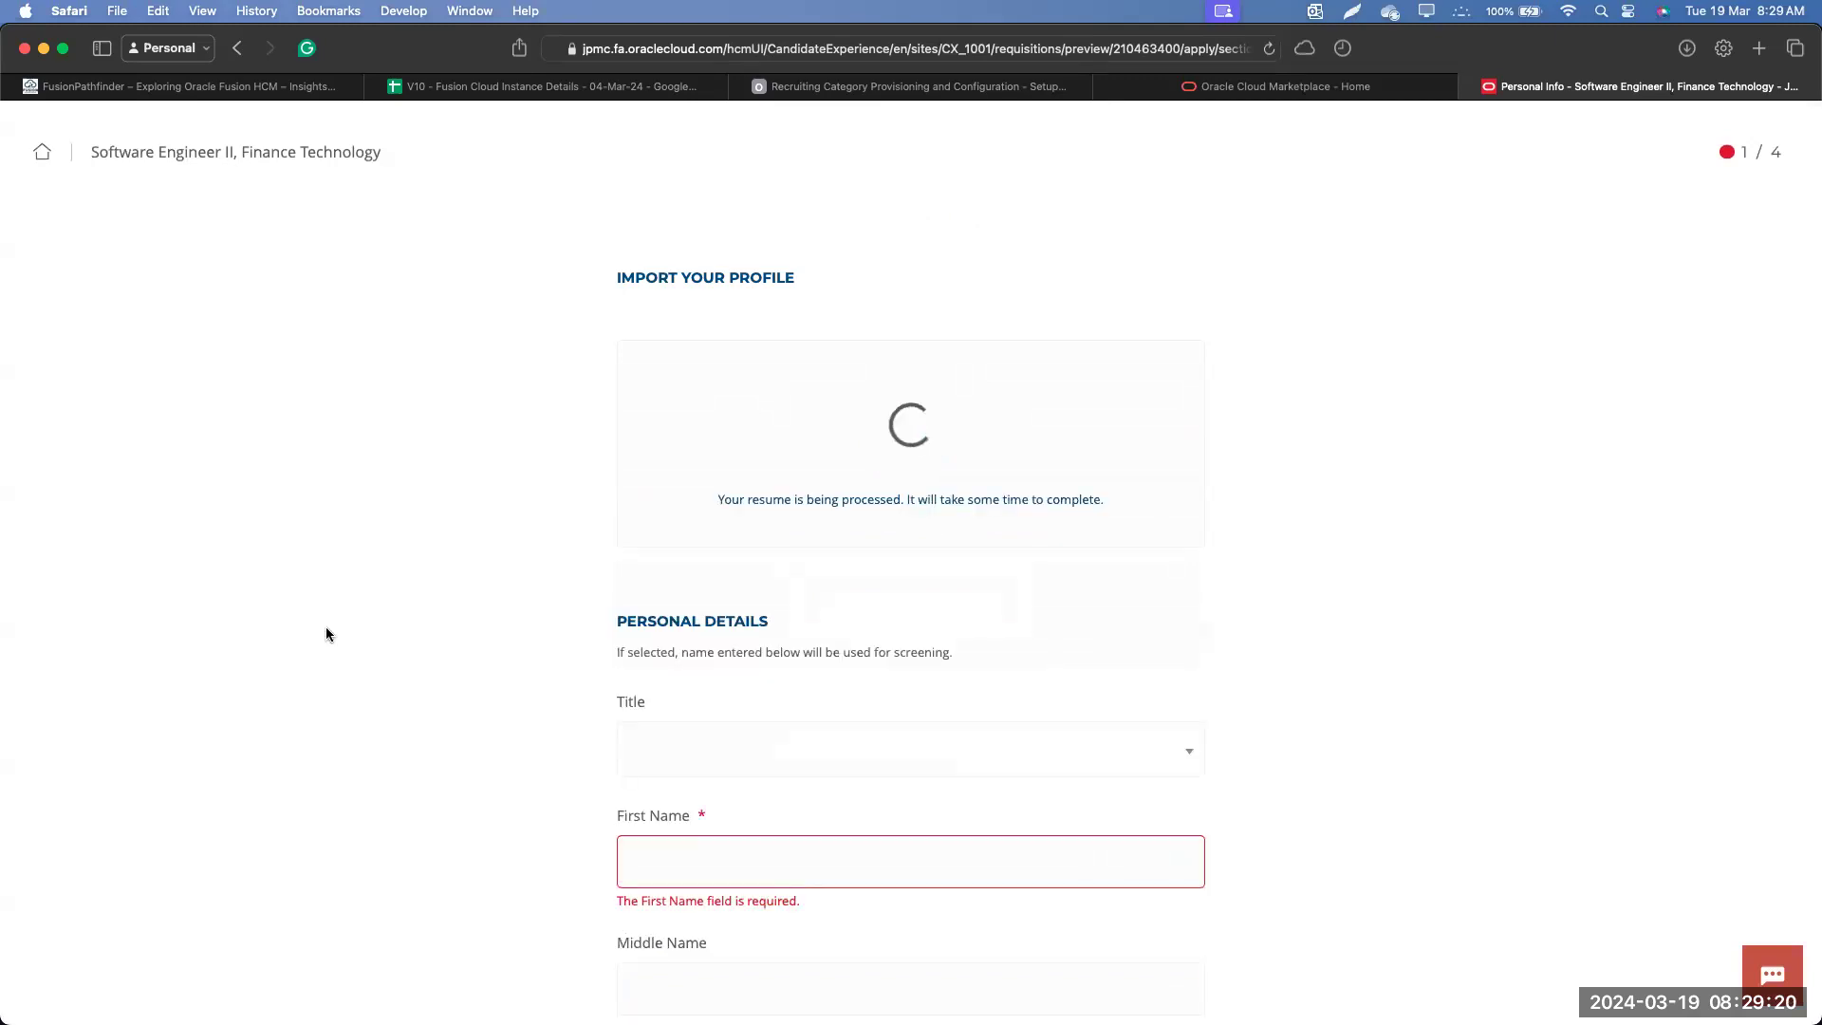
scroll(326, 632, "down", 10)
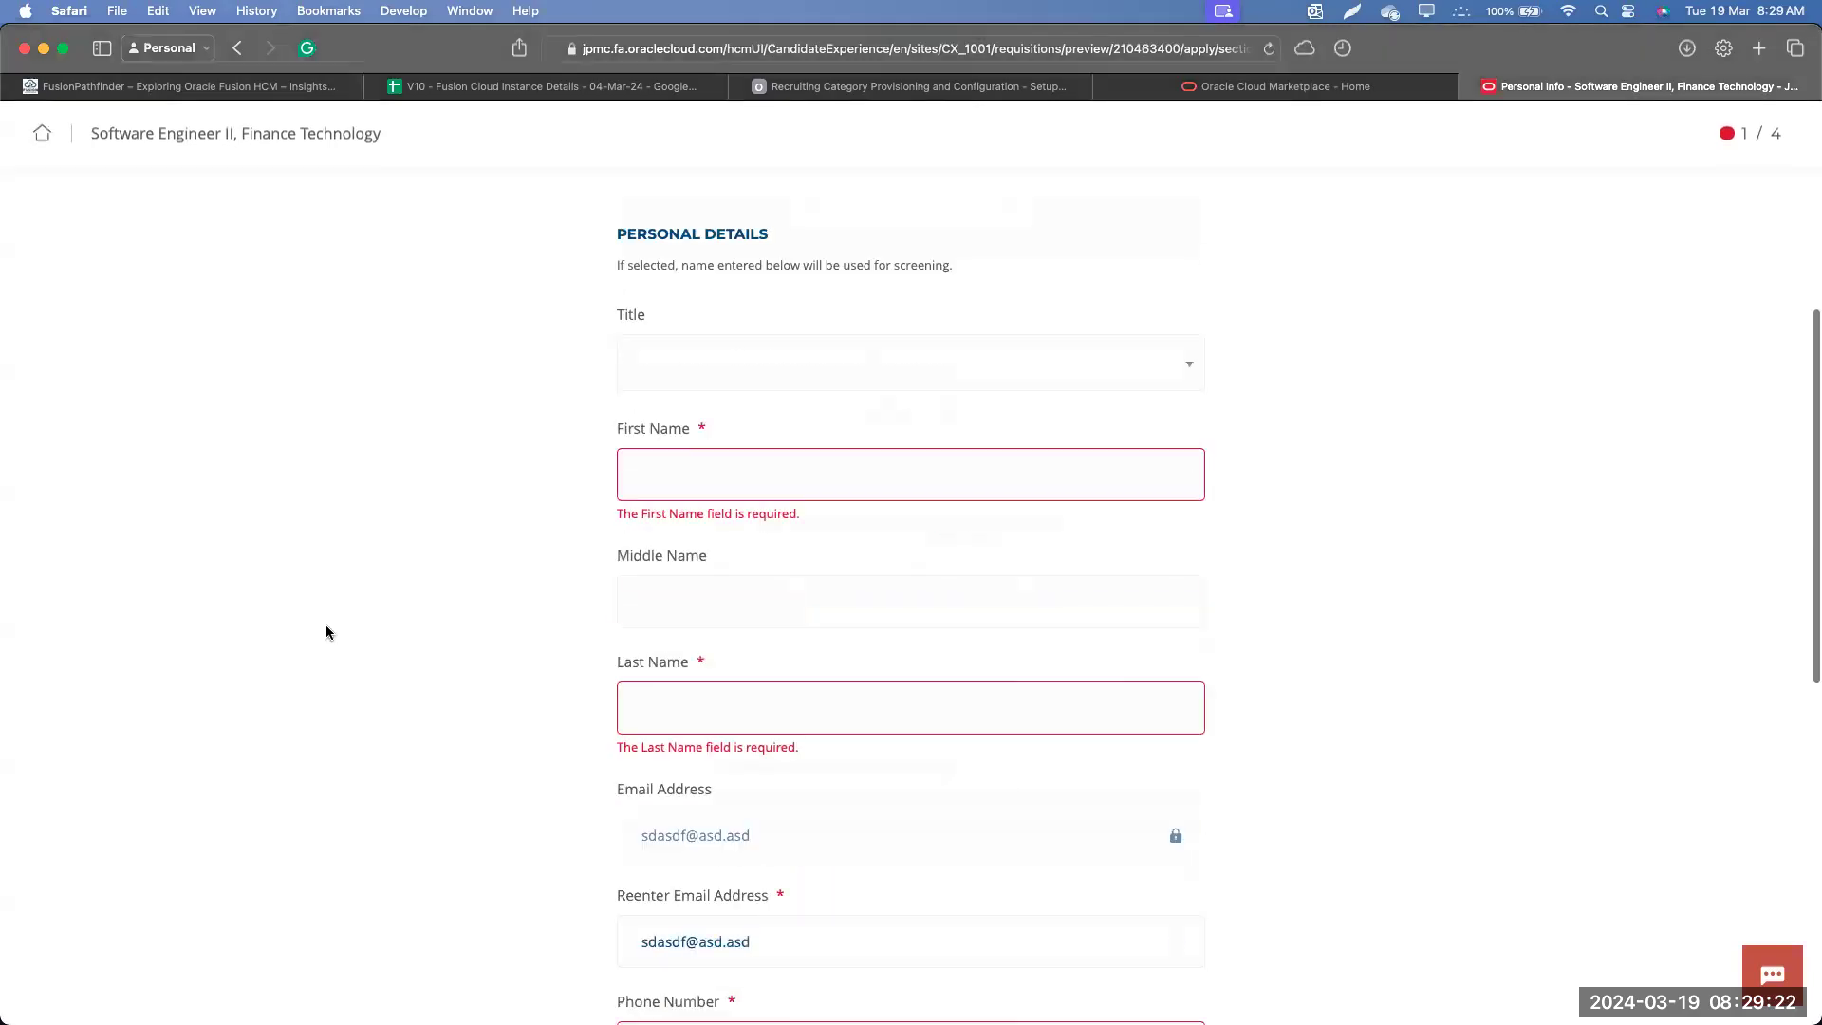
scroll(327, 632, "up", 9)
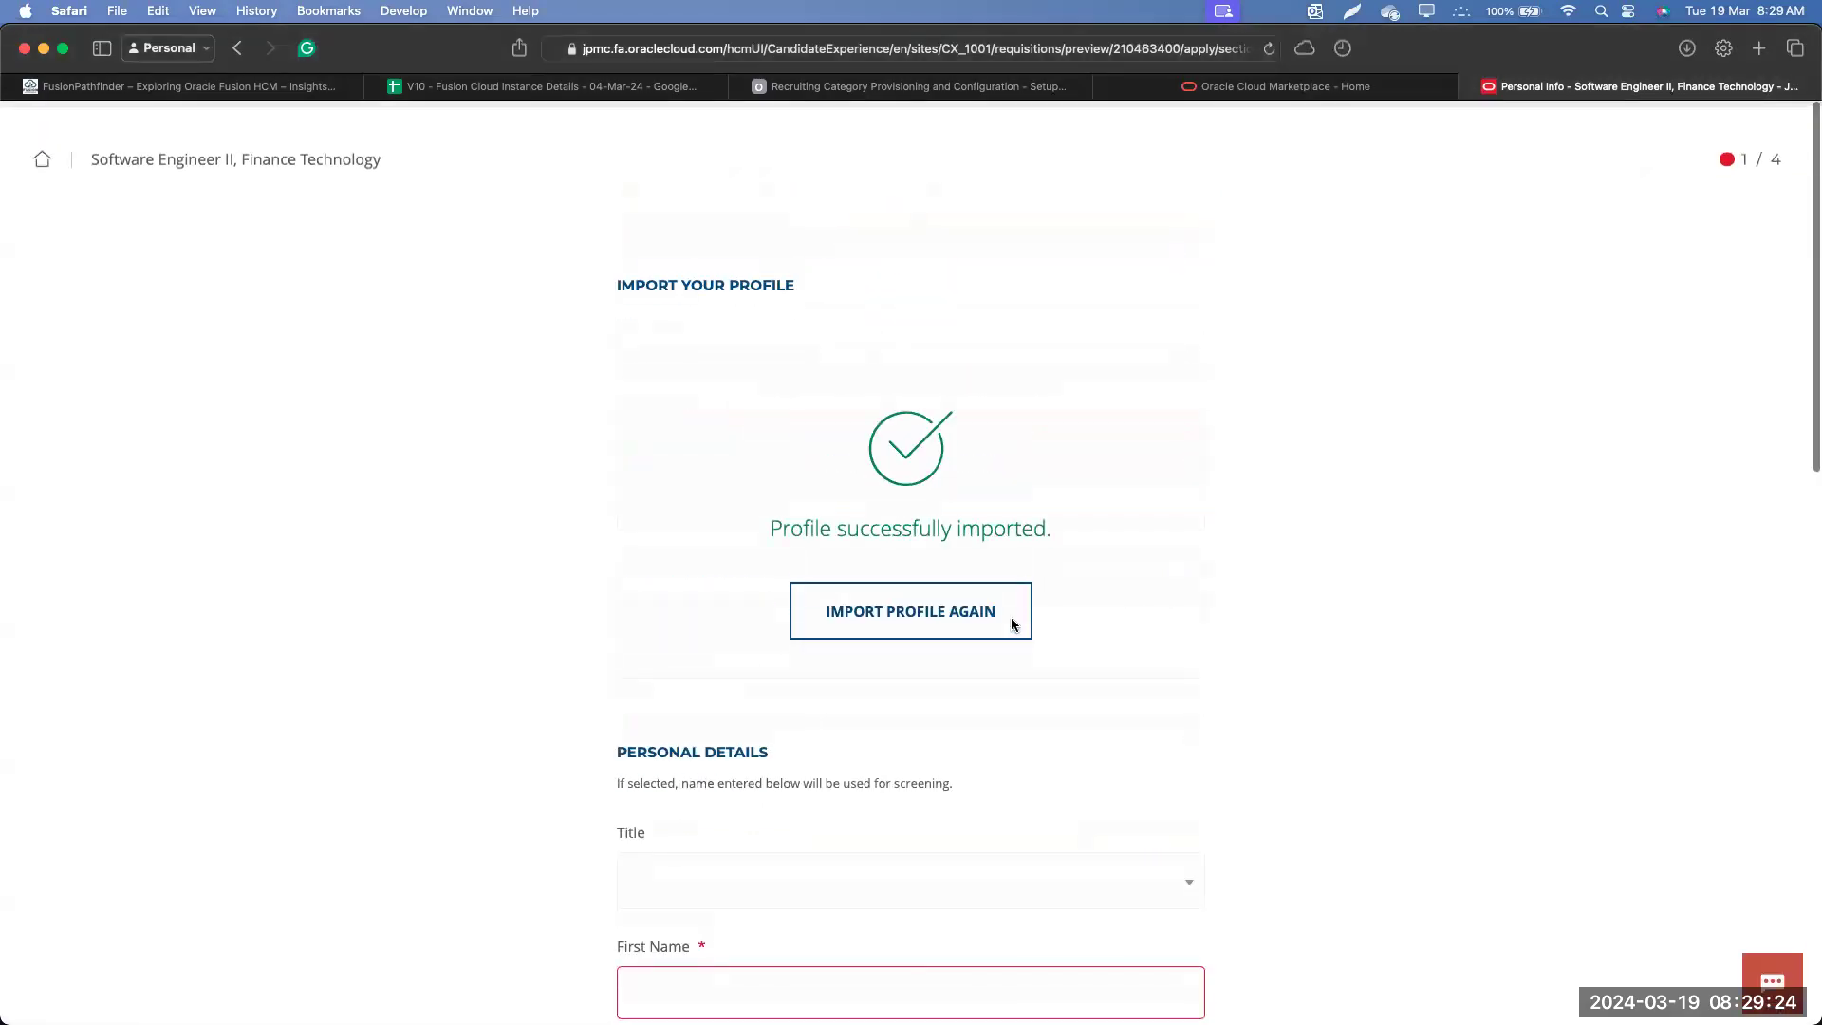
Bring back the profile import options and start Apply With LinkedIn to open its sign-in window
left_click(991, 626)
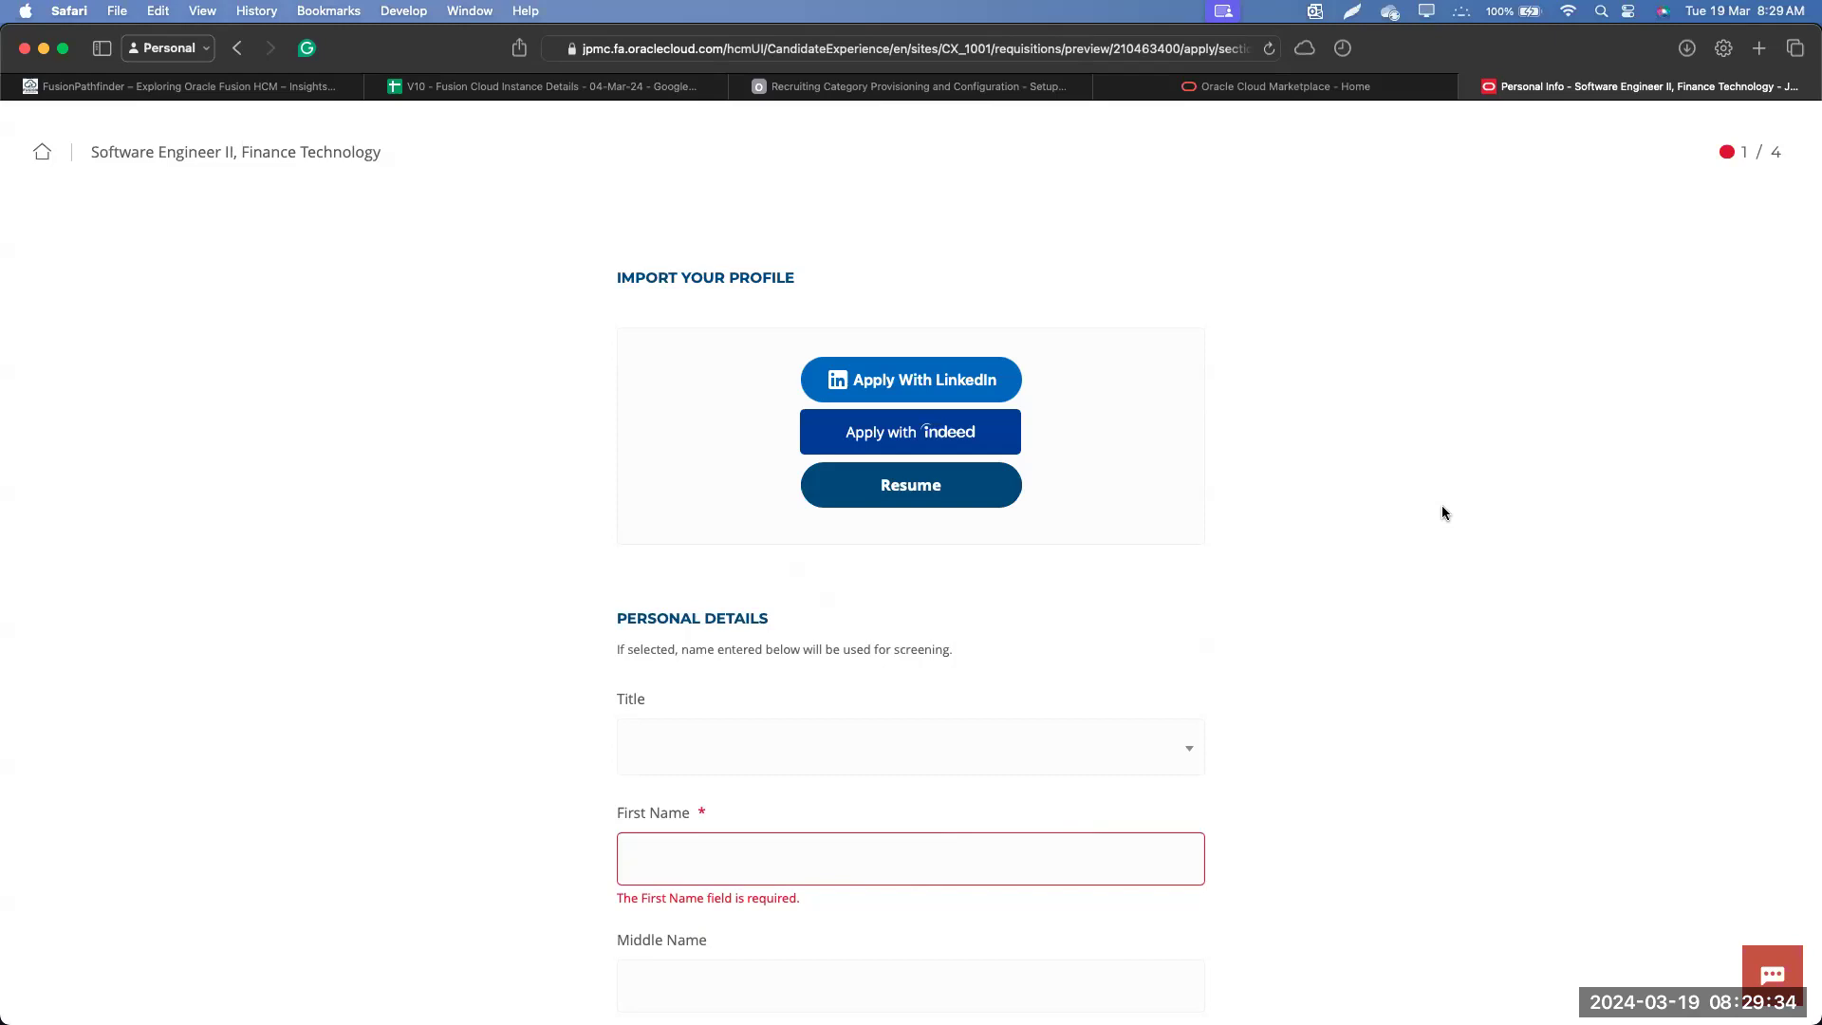
scroll(800, 492, "down", 6)
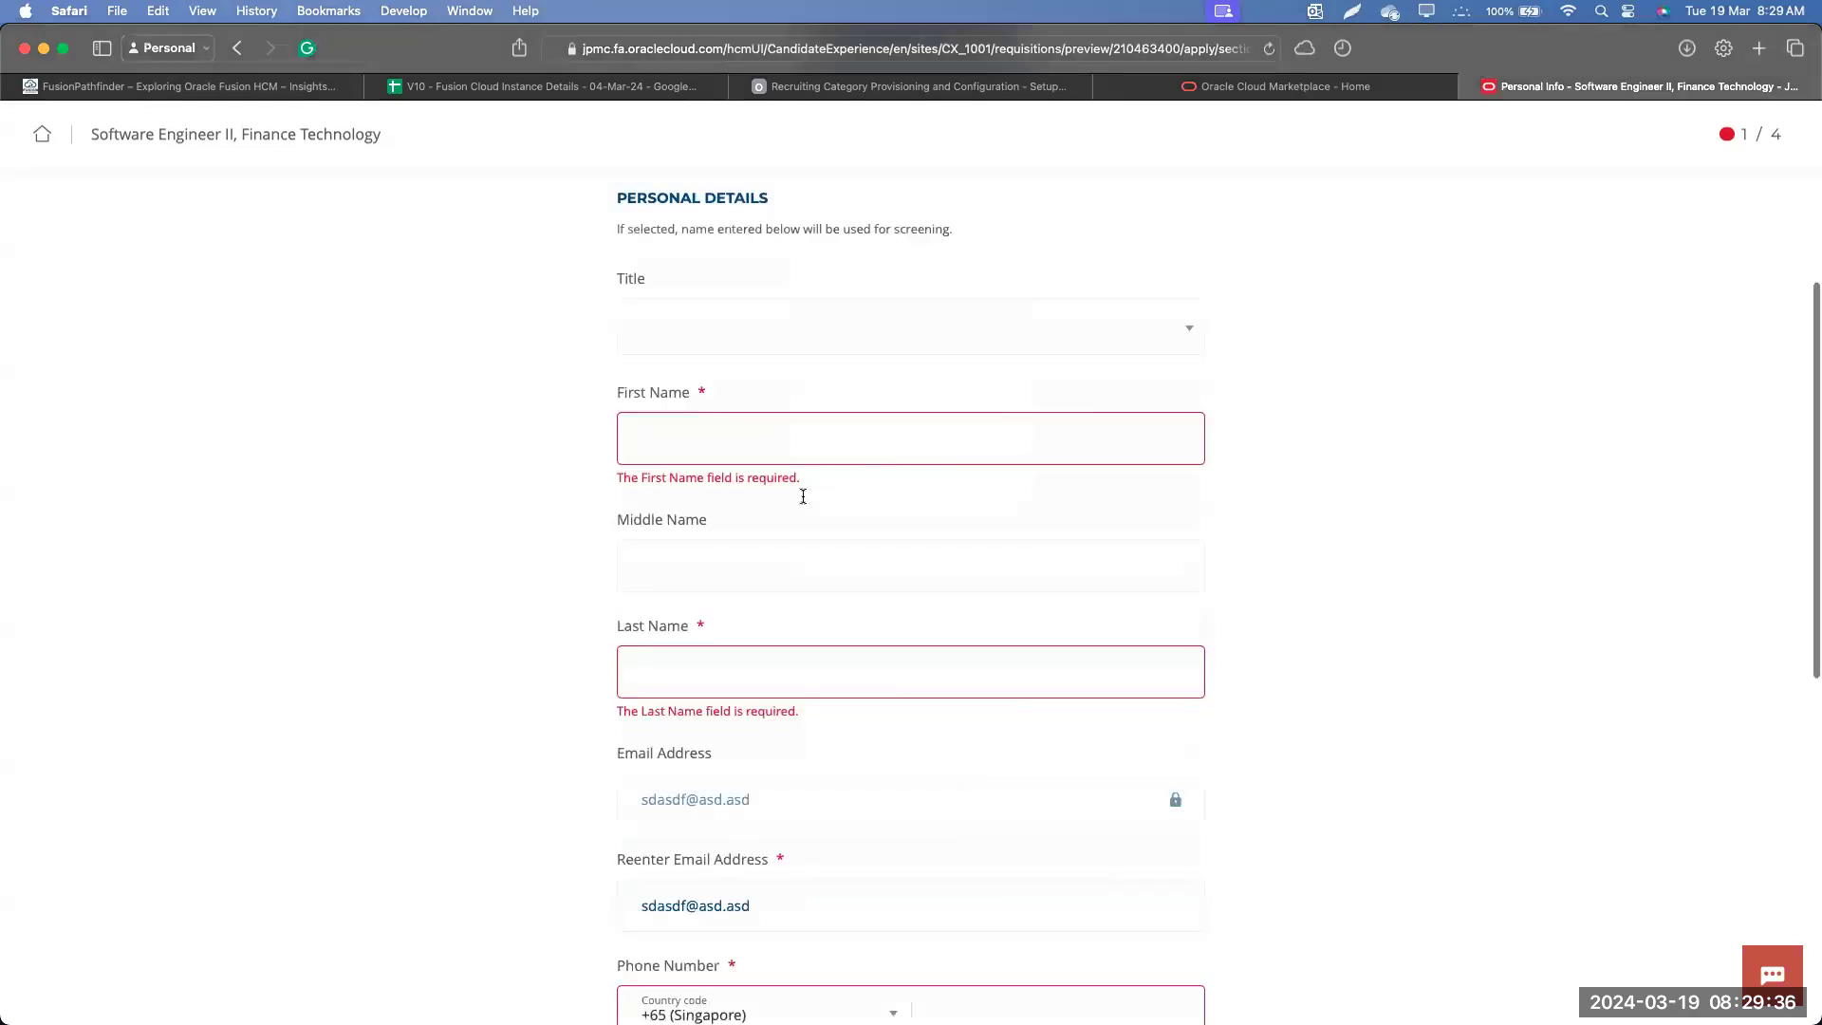
scroll(304, 442, "up", 6)
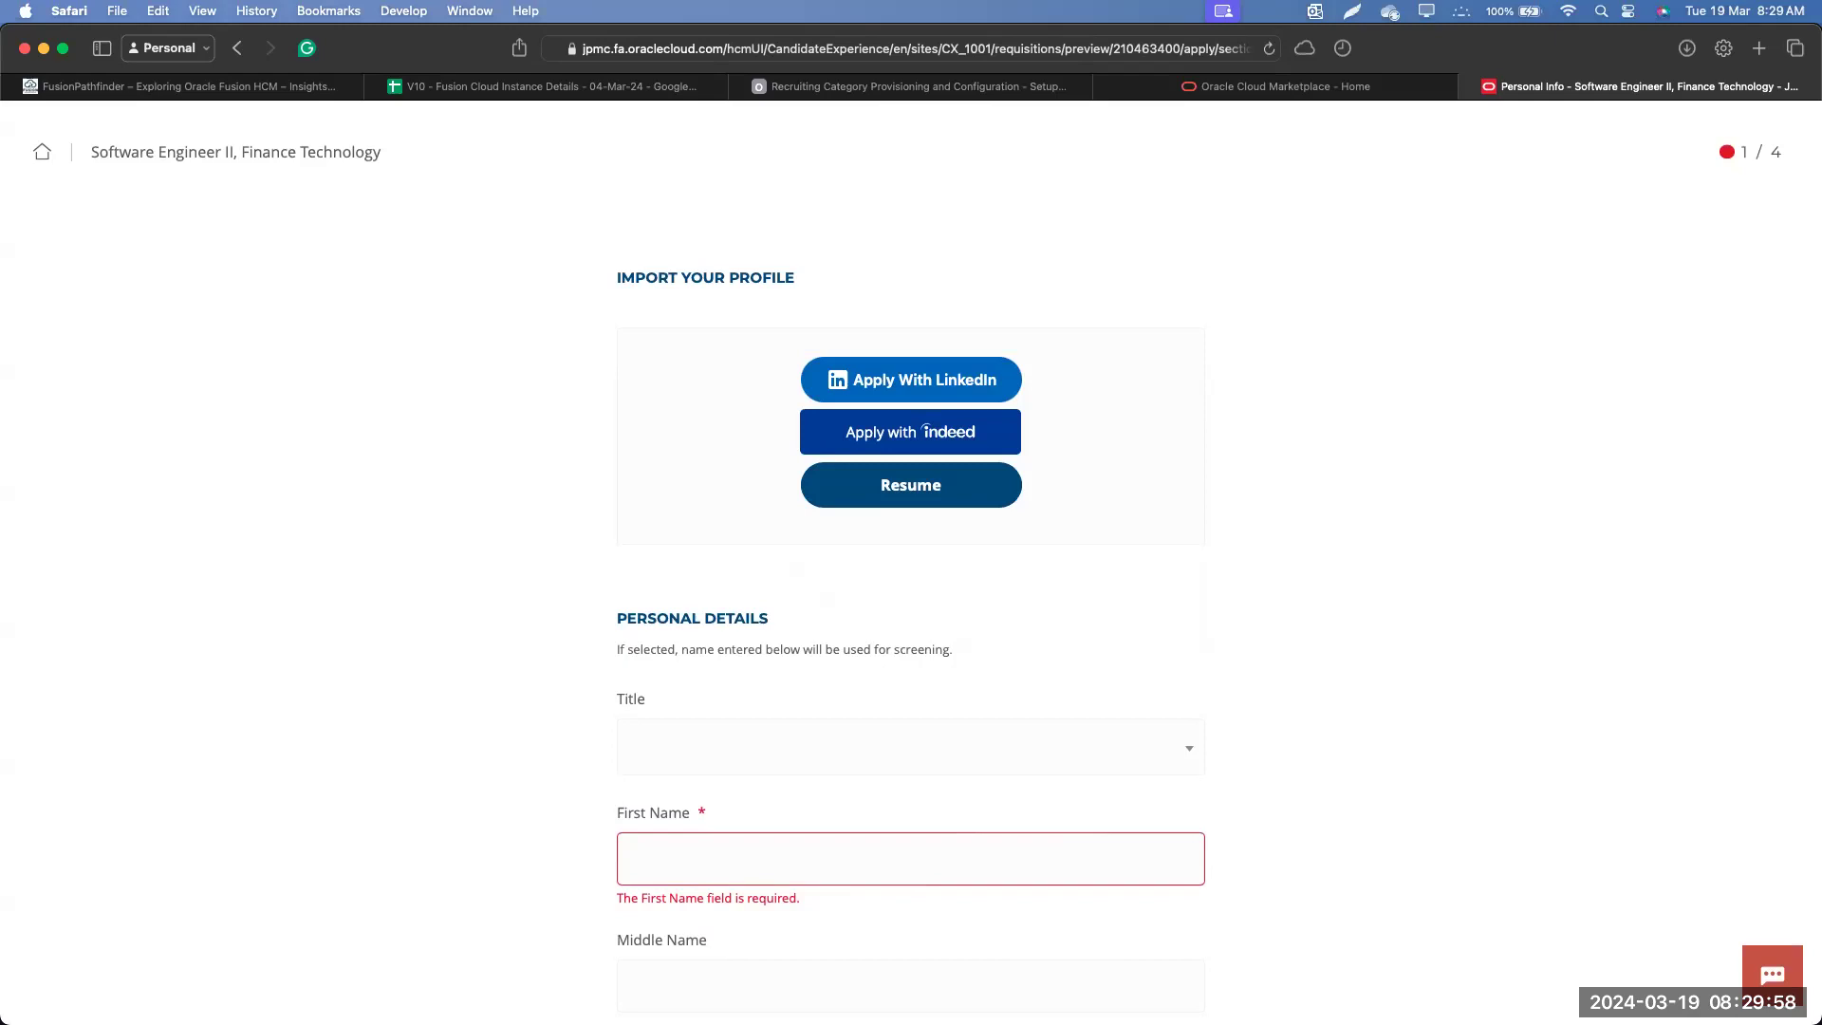
left_click(911, 380)
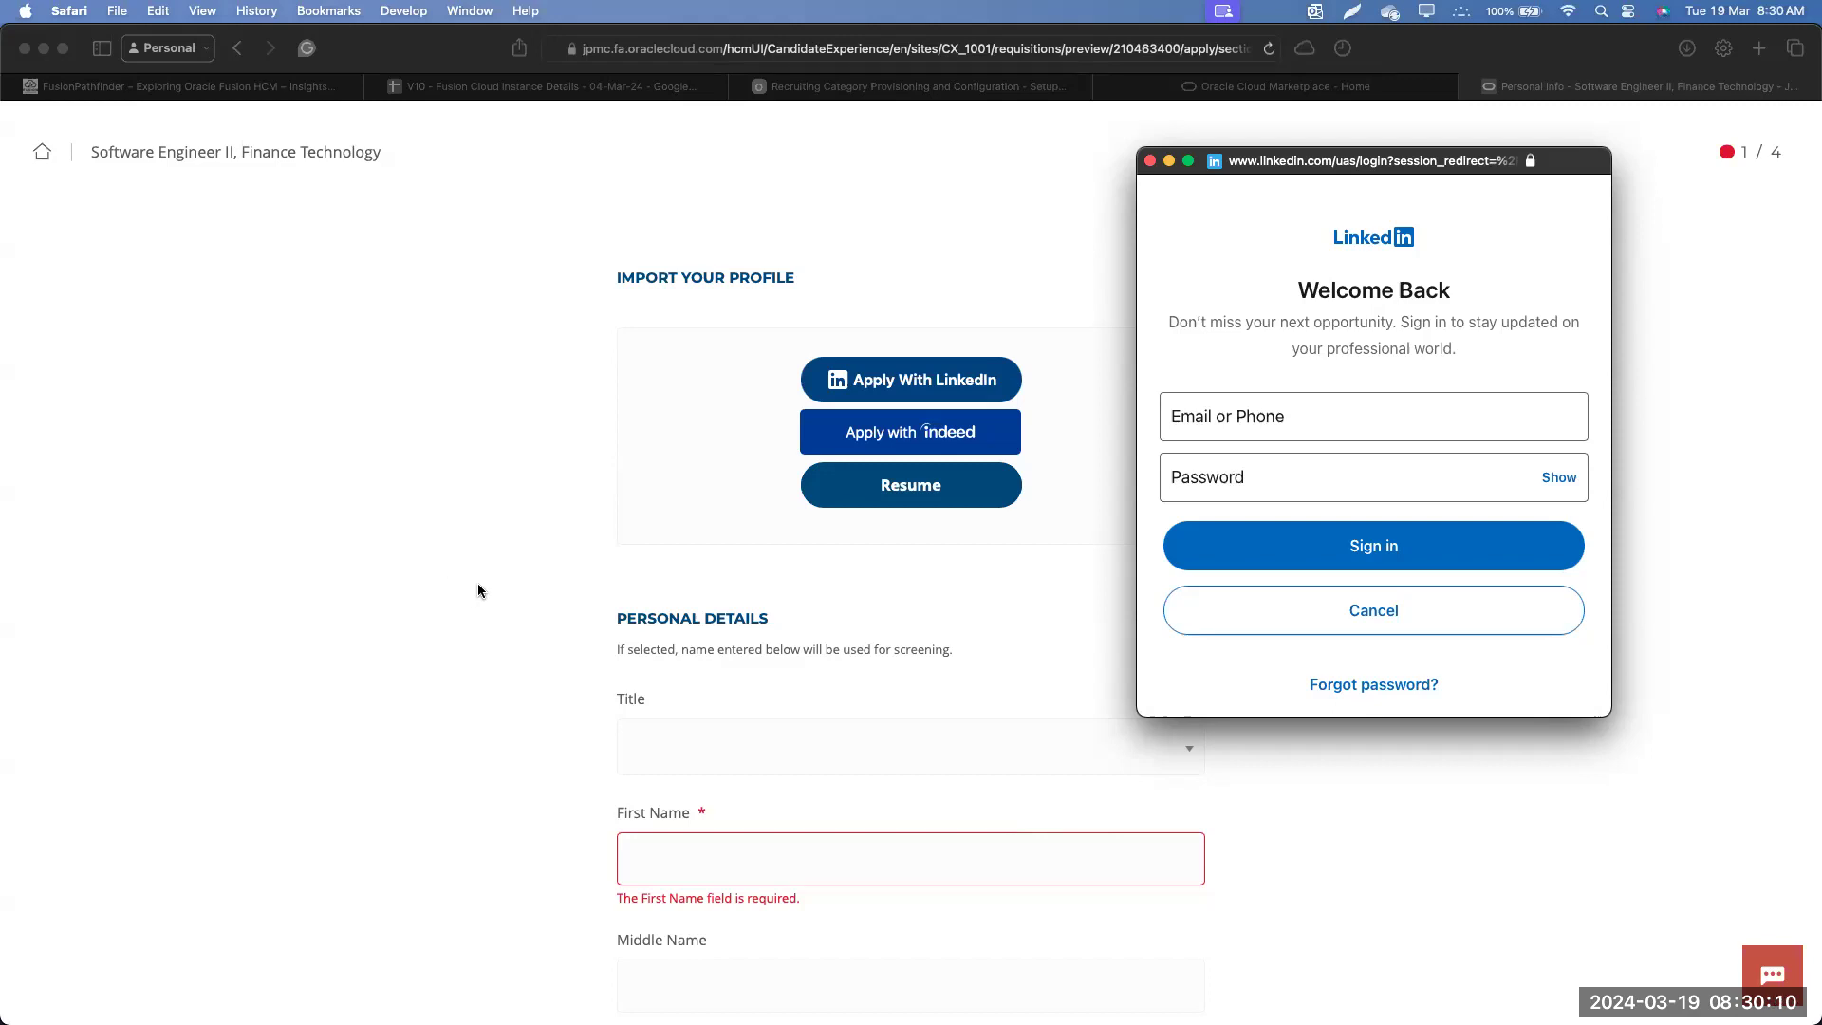
Examine the Personal Details, Address and Preferred Locations fields of the application form behind the LinkedIn sign-in window
scroll(505, 557, "down", 6)
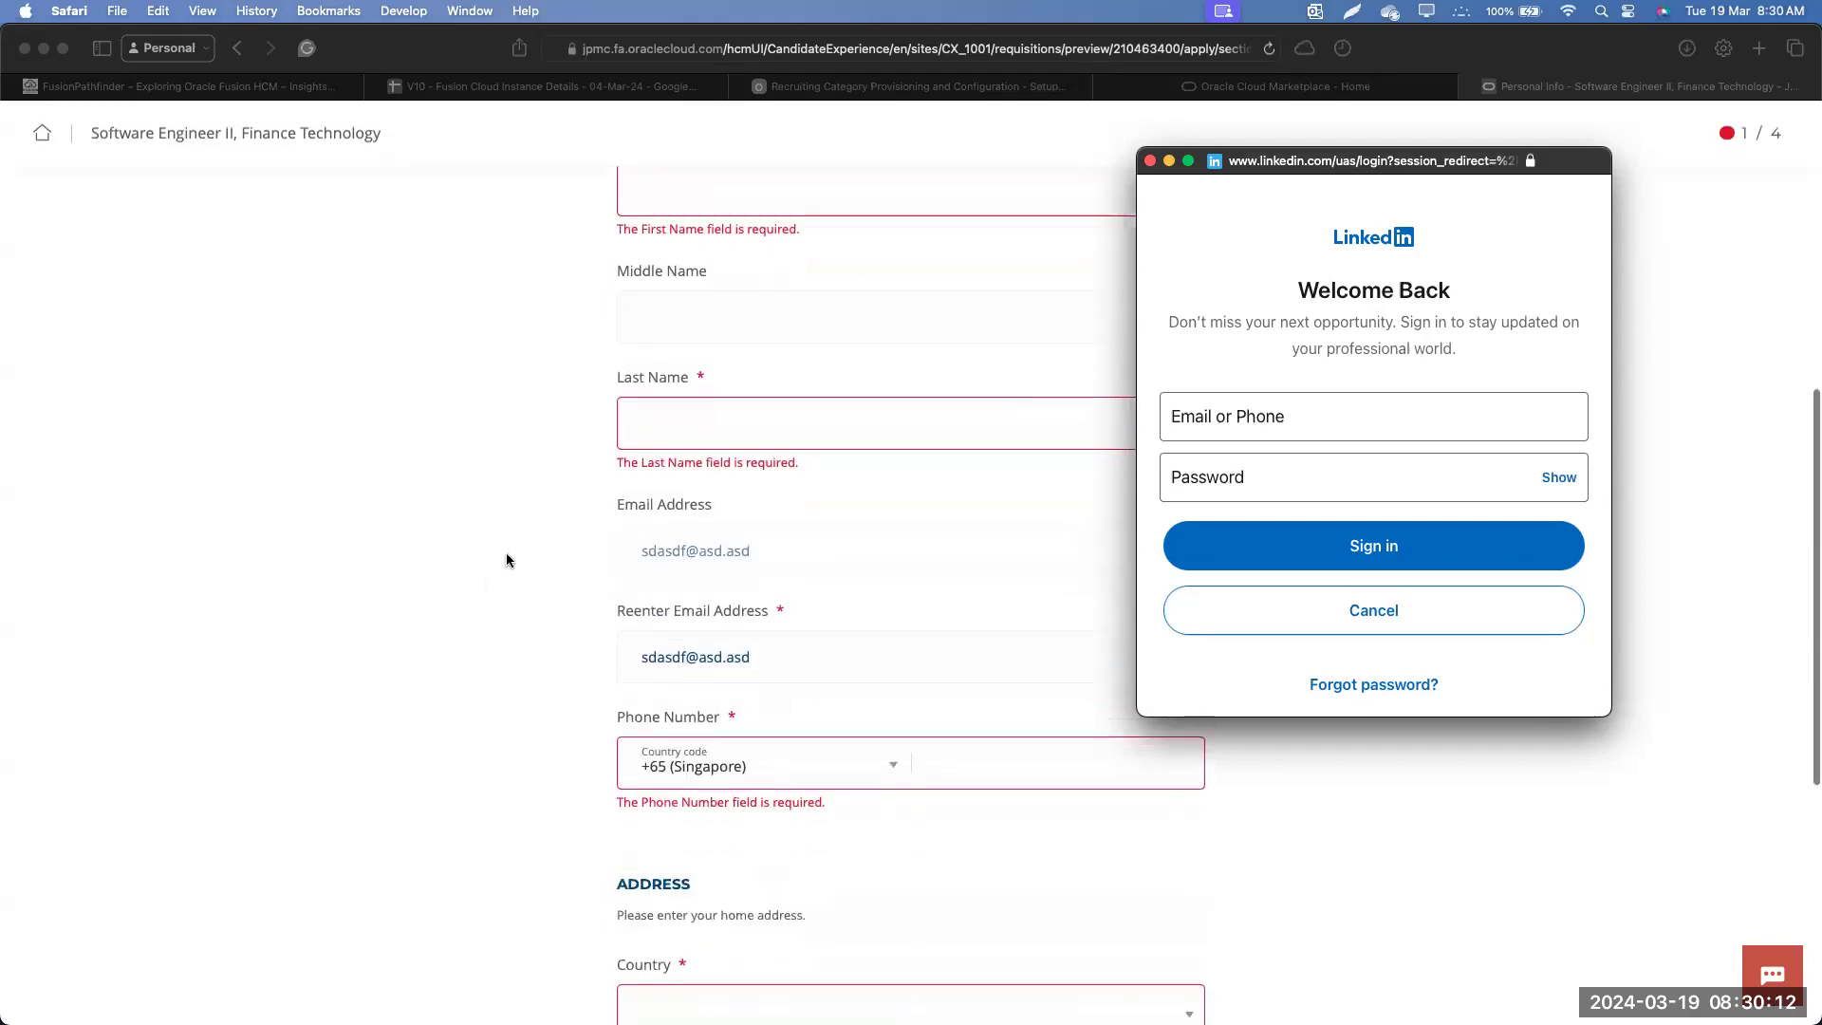
scroll(506, 560, "up", 7)
scroll(507, 559, "down", 5)
scroll(507, 559, "down", 1)
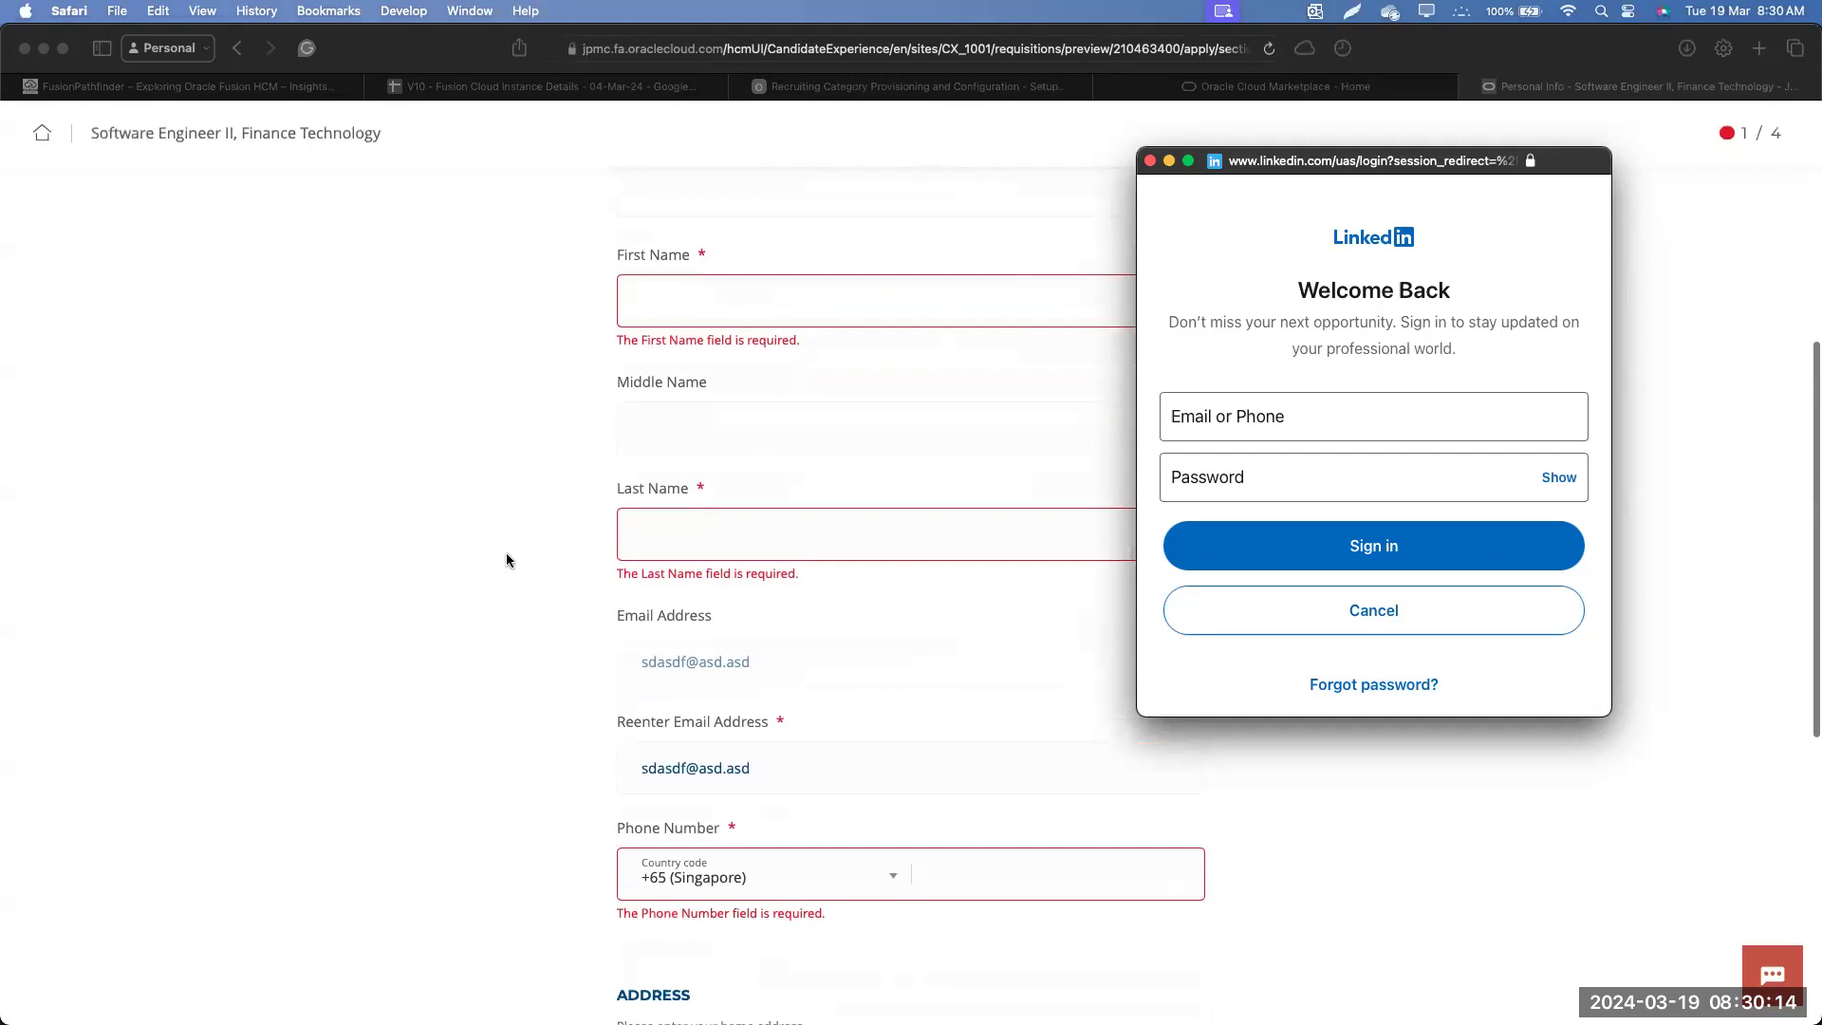
scroll(507, 560, "down", 6)
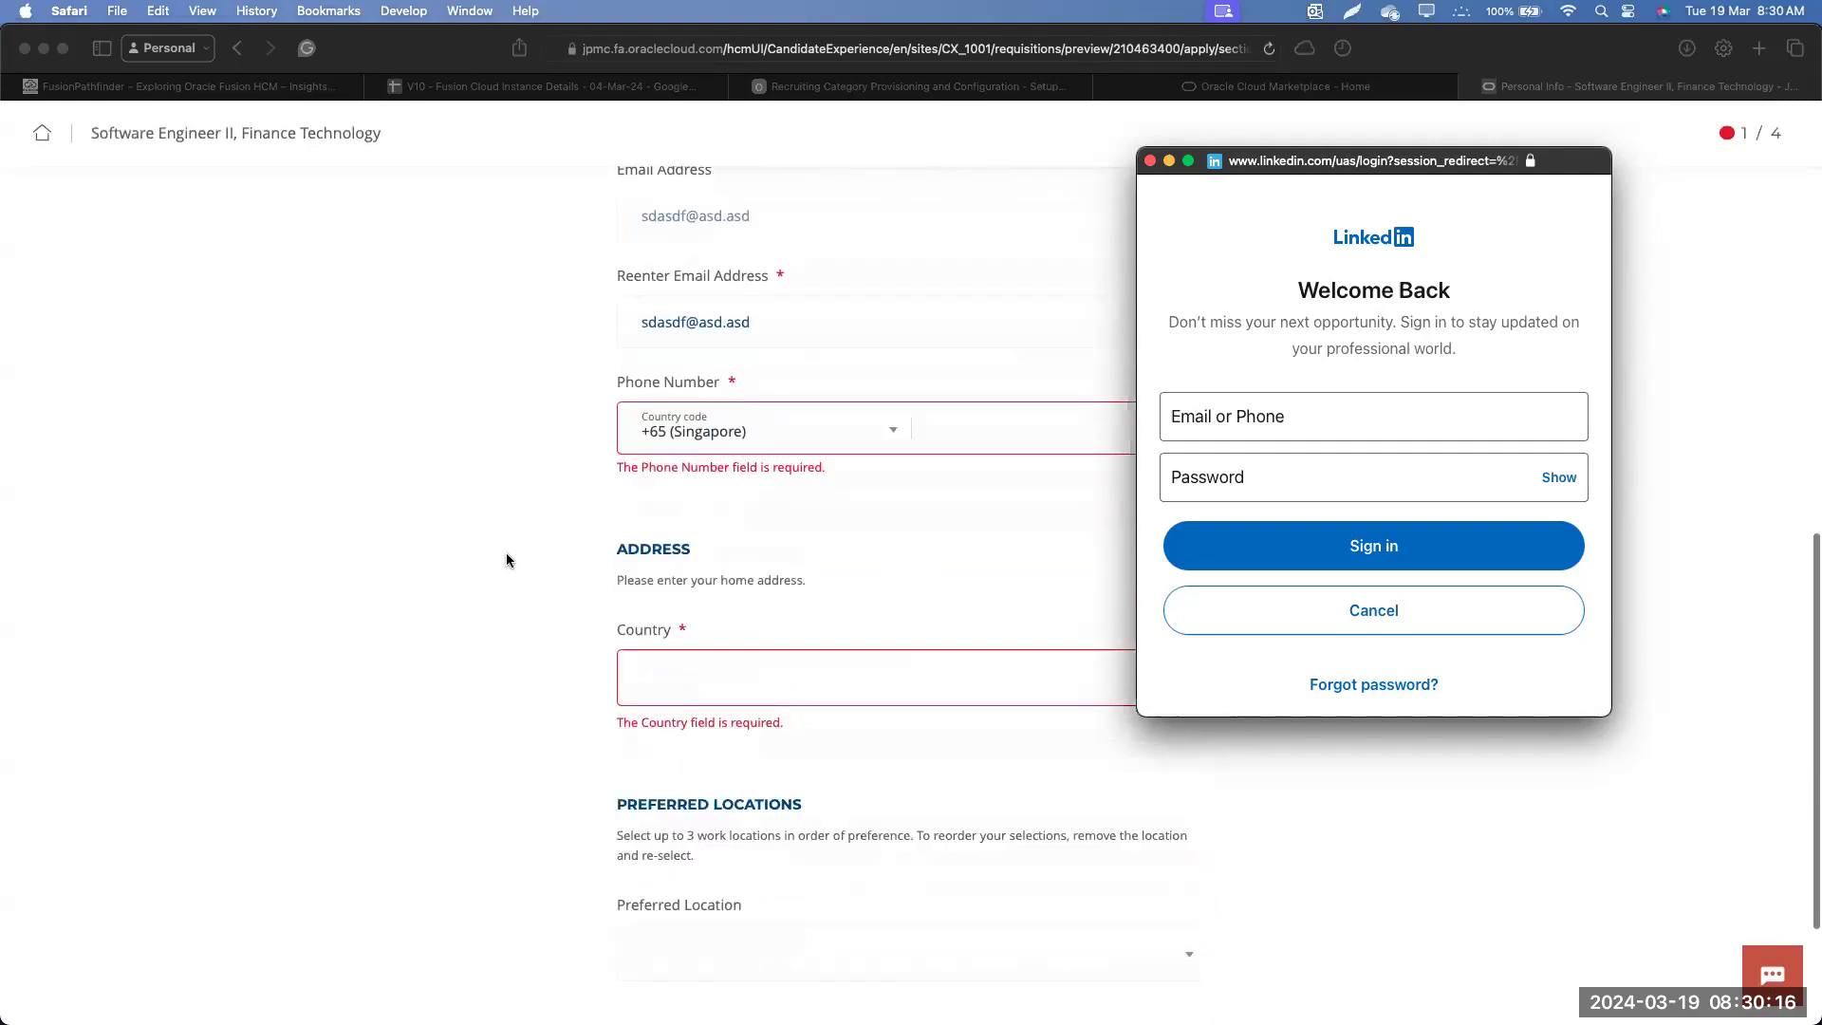
scroll(507, 554, "up", 3)
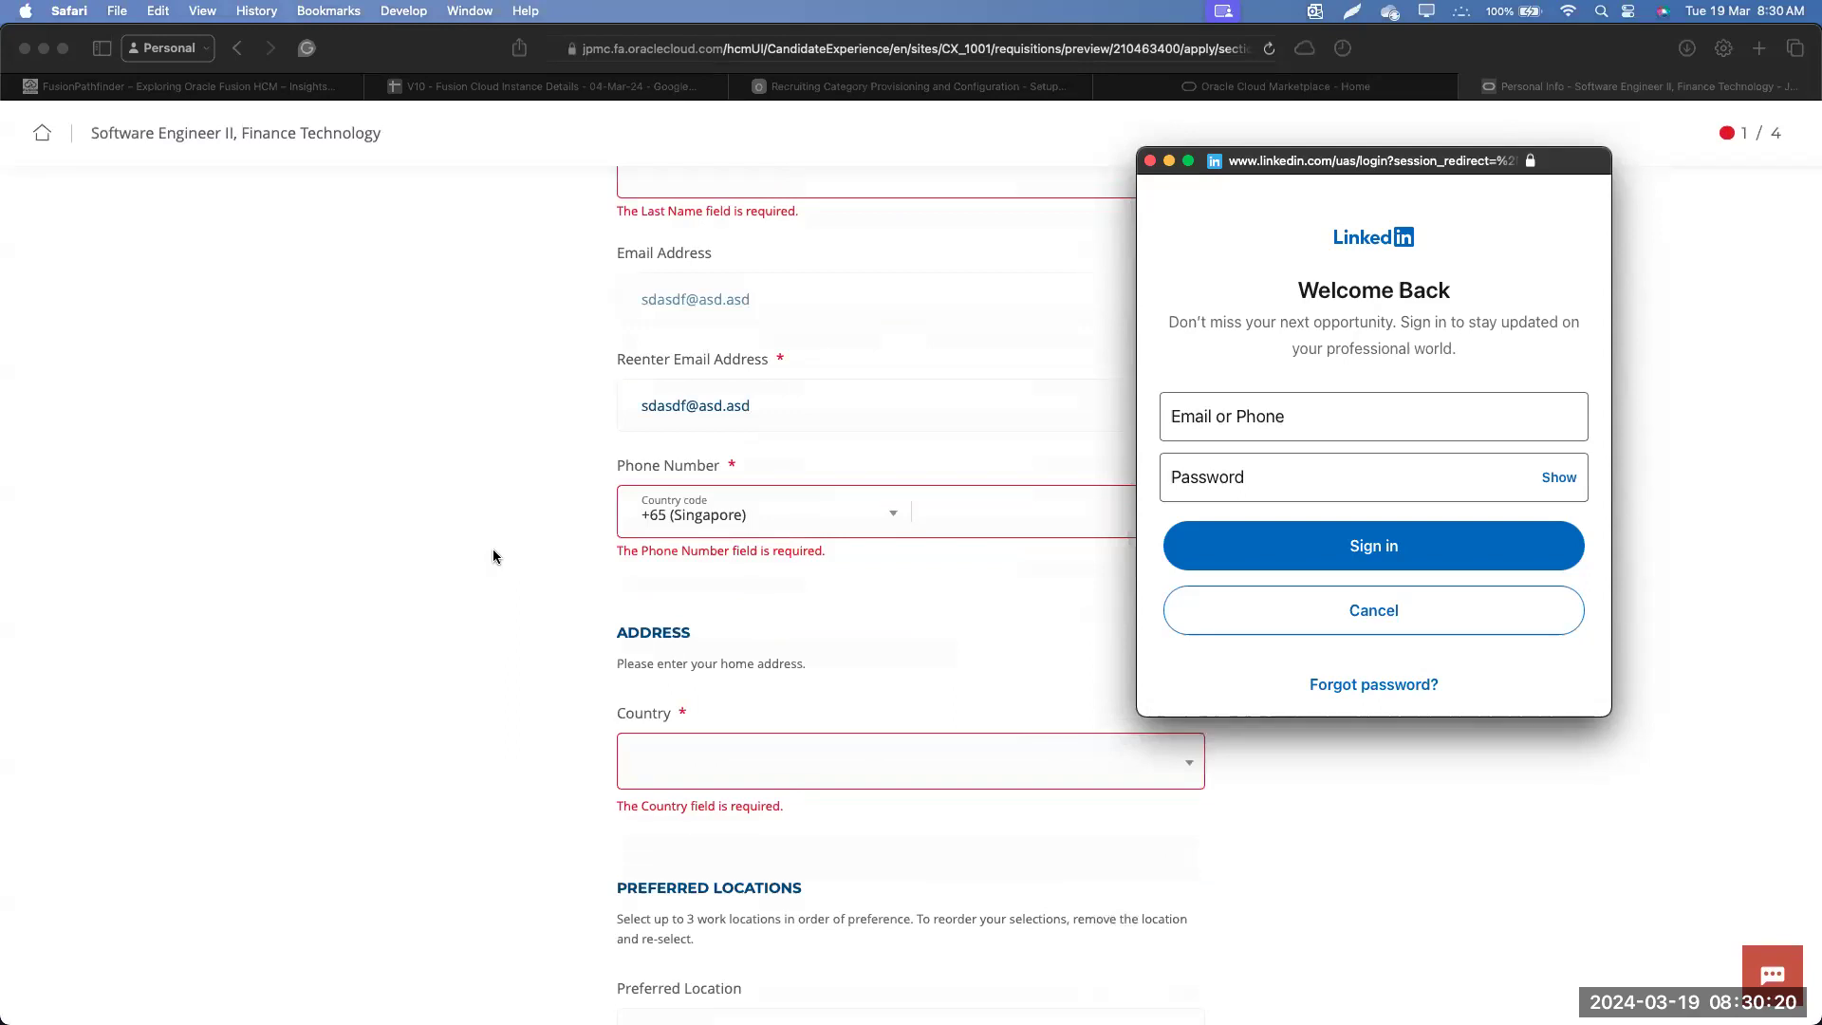
scroll(493, 554, "up", 9)
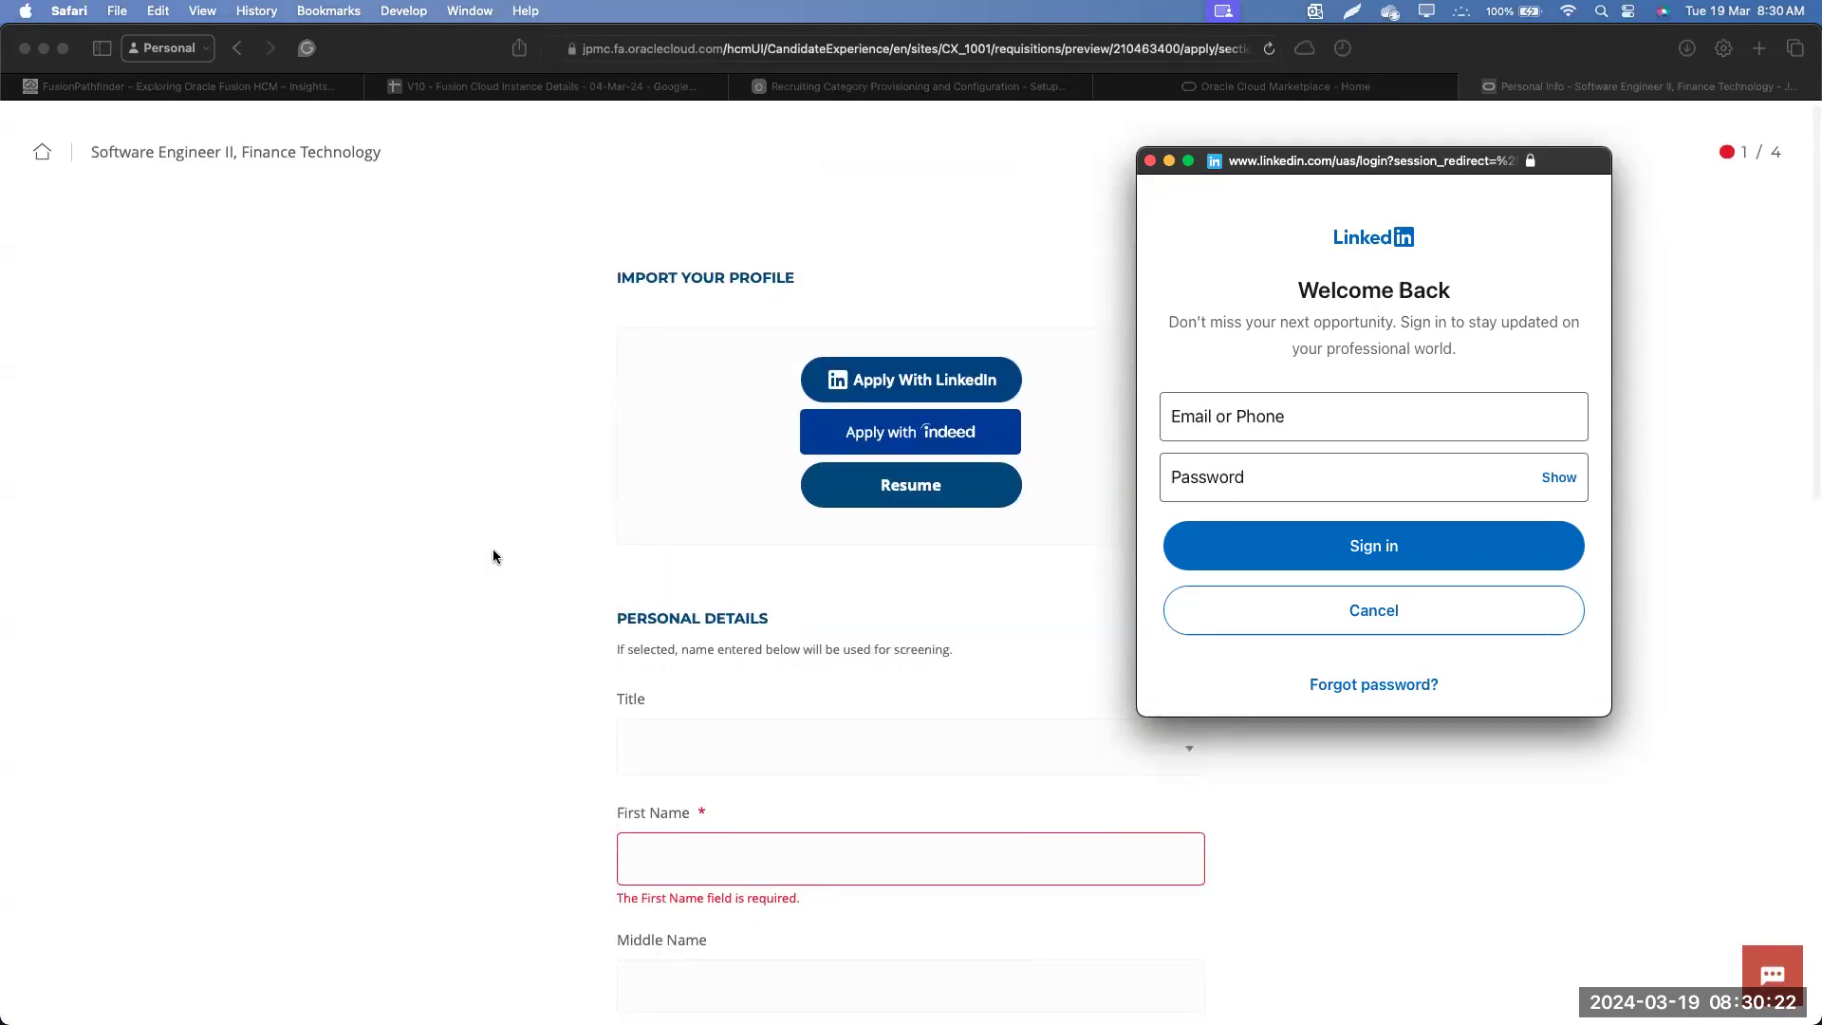
scroll(492, 555, "down", 9)
scroll(492, 556, "down", 3)
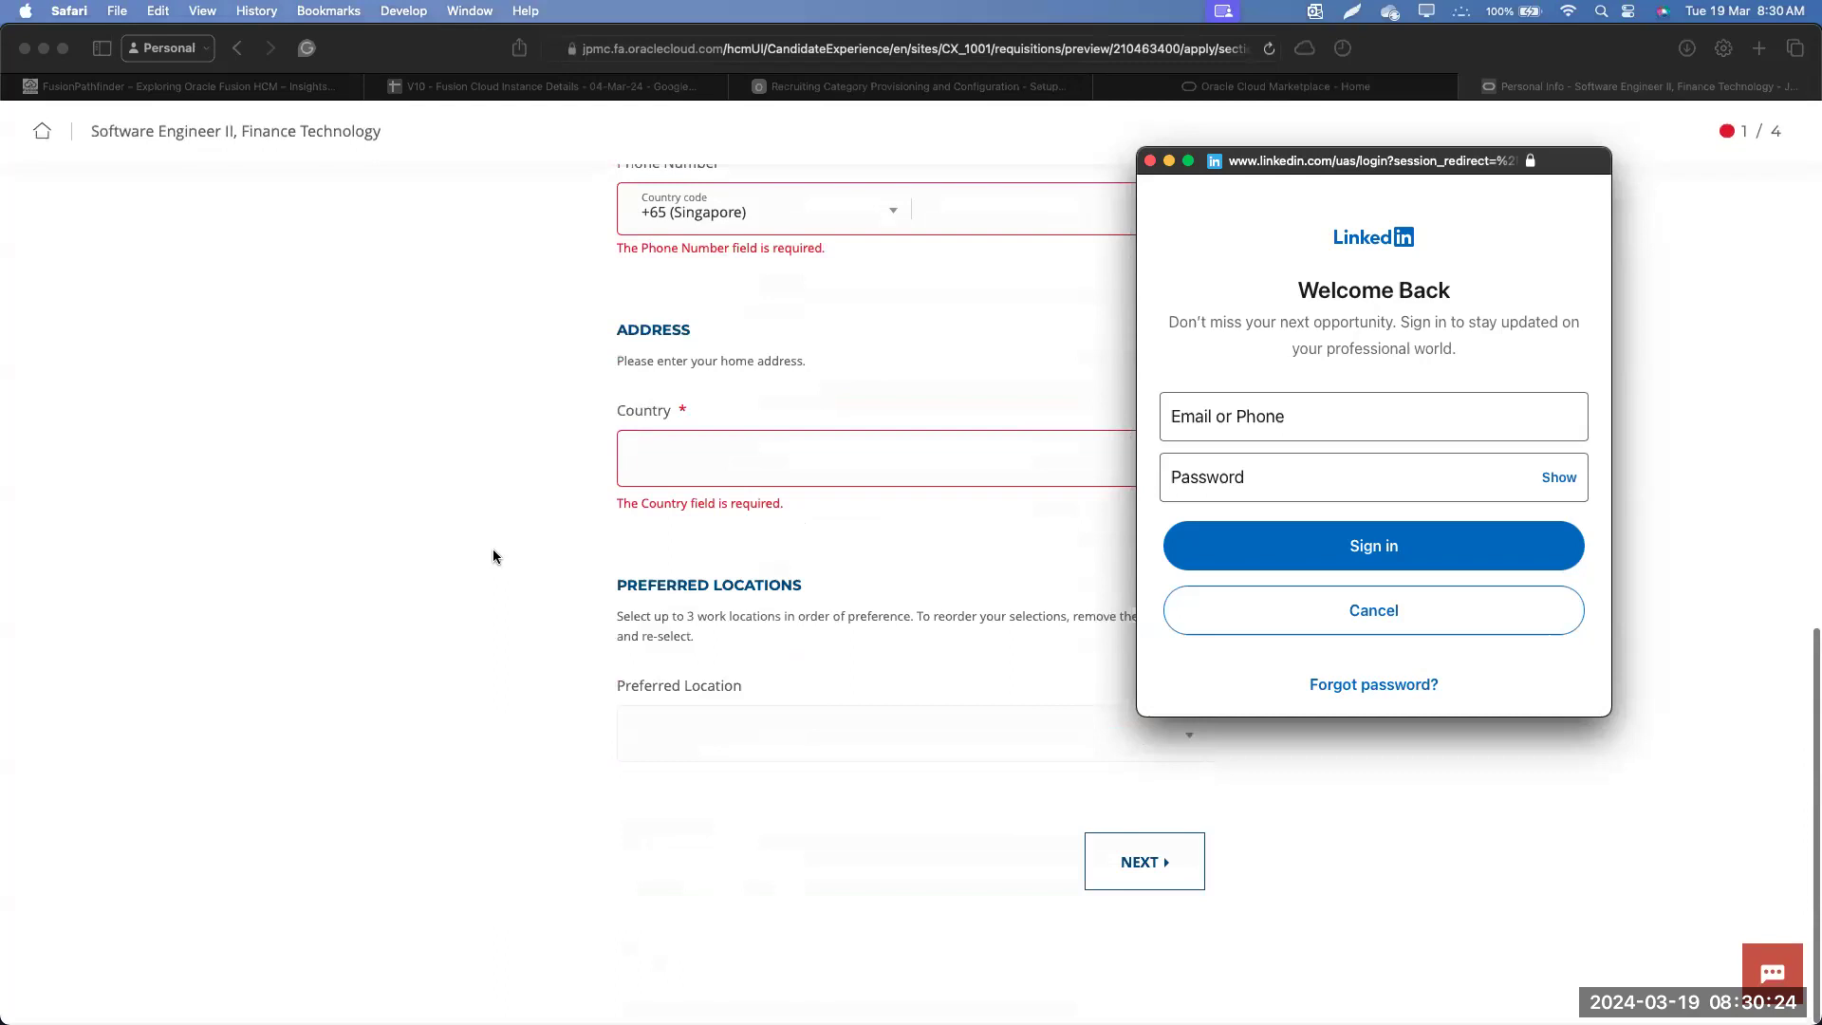
Page through the application's question and experience sections, return to the first section, and close the LinkedIn sign-in window
left_click(1153, 875)
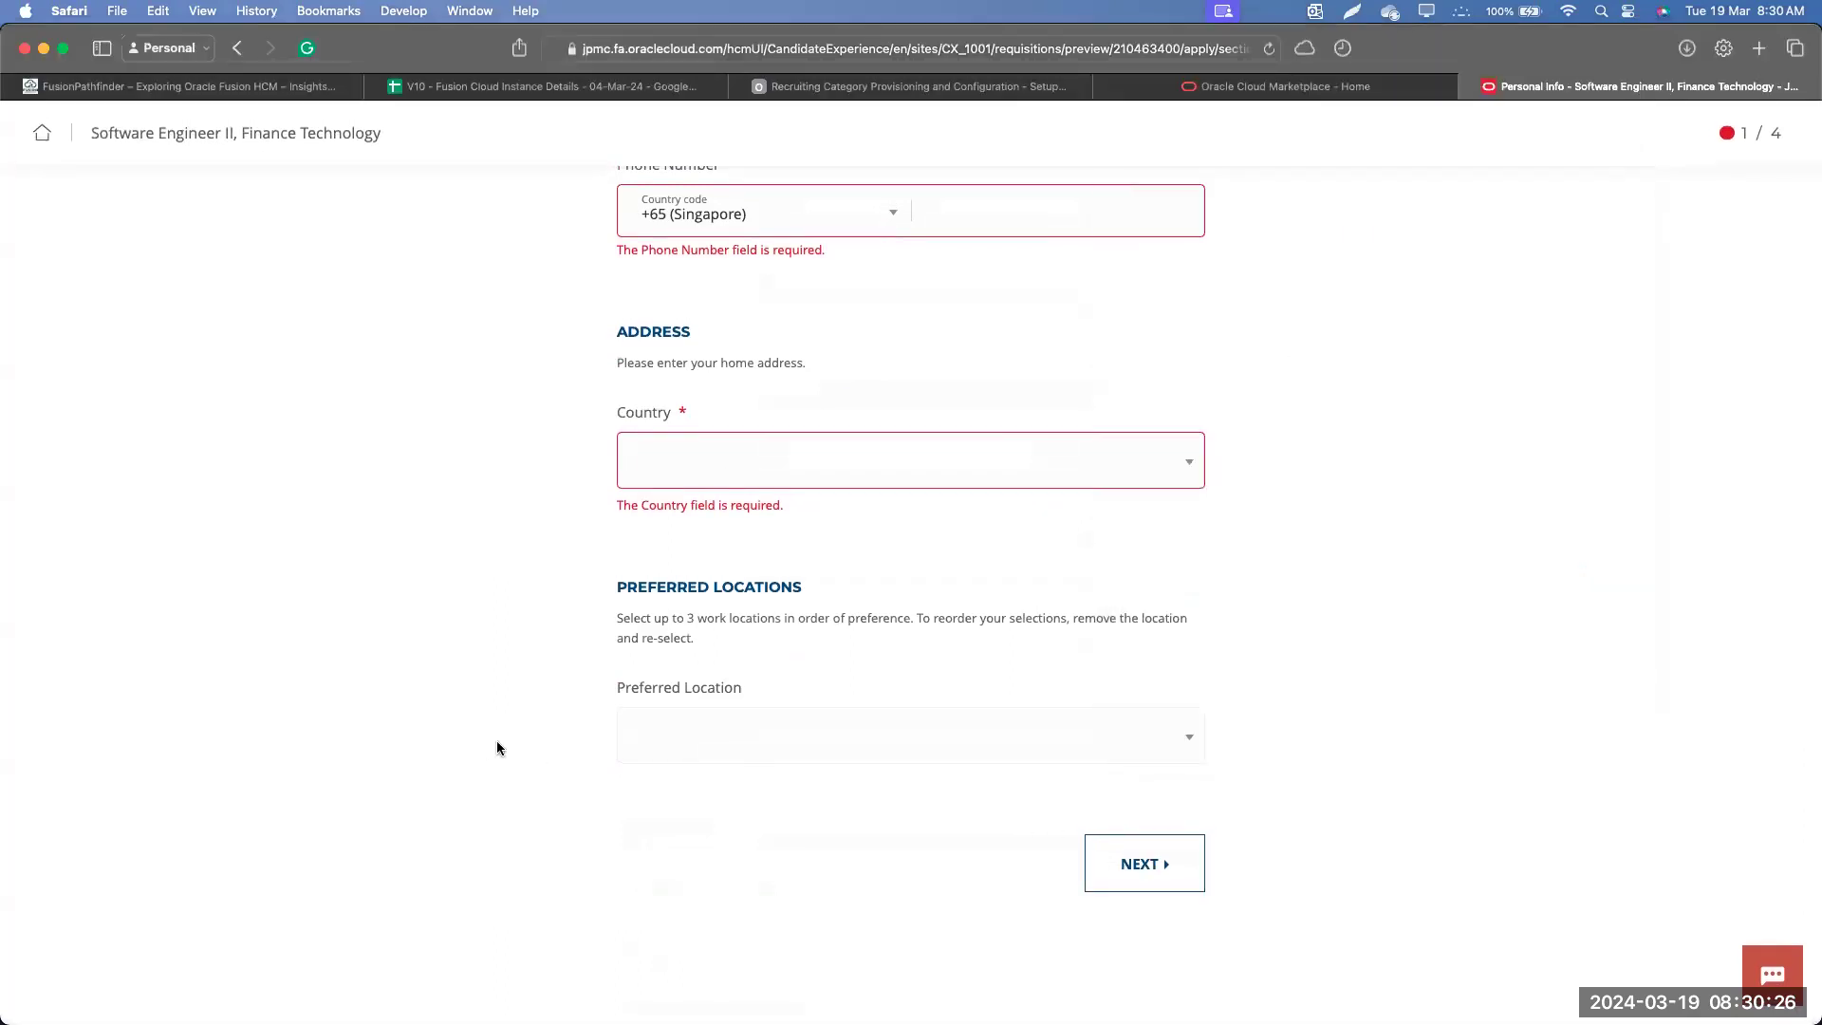
scroll(949, 740, "down", 6)
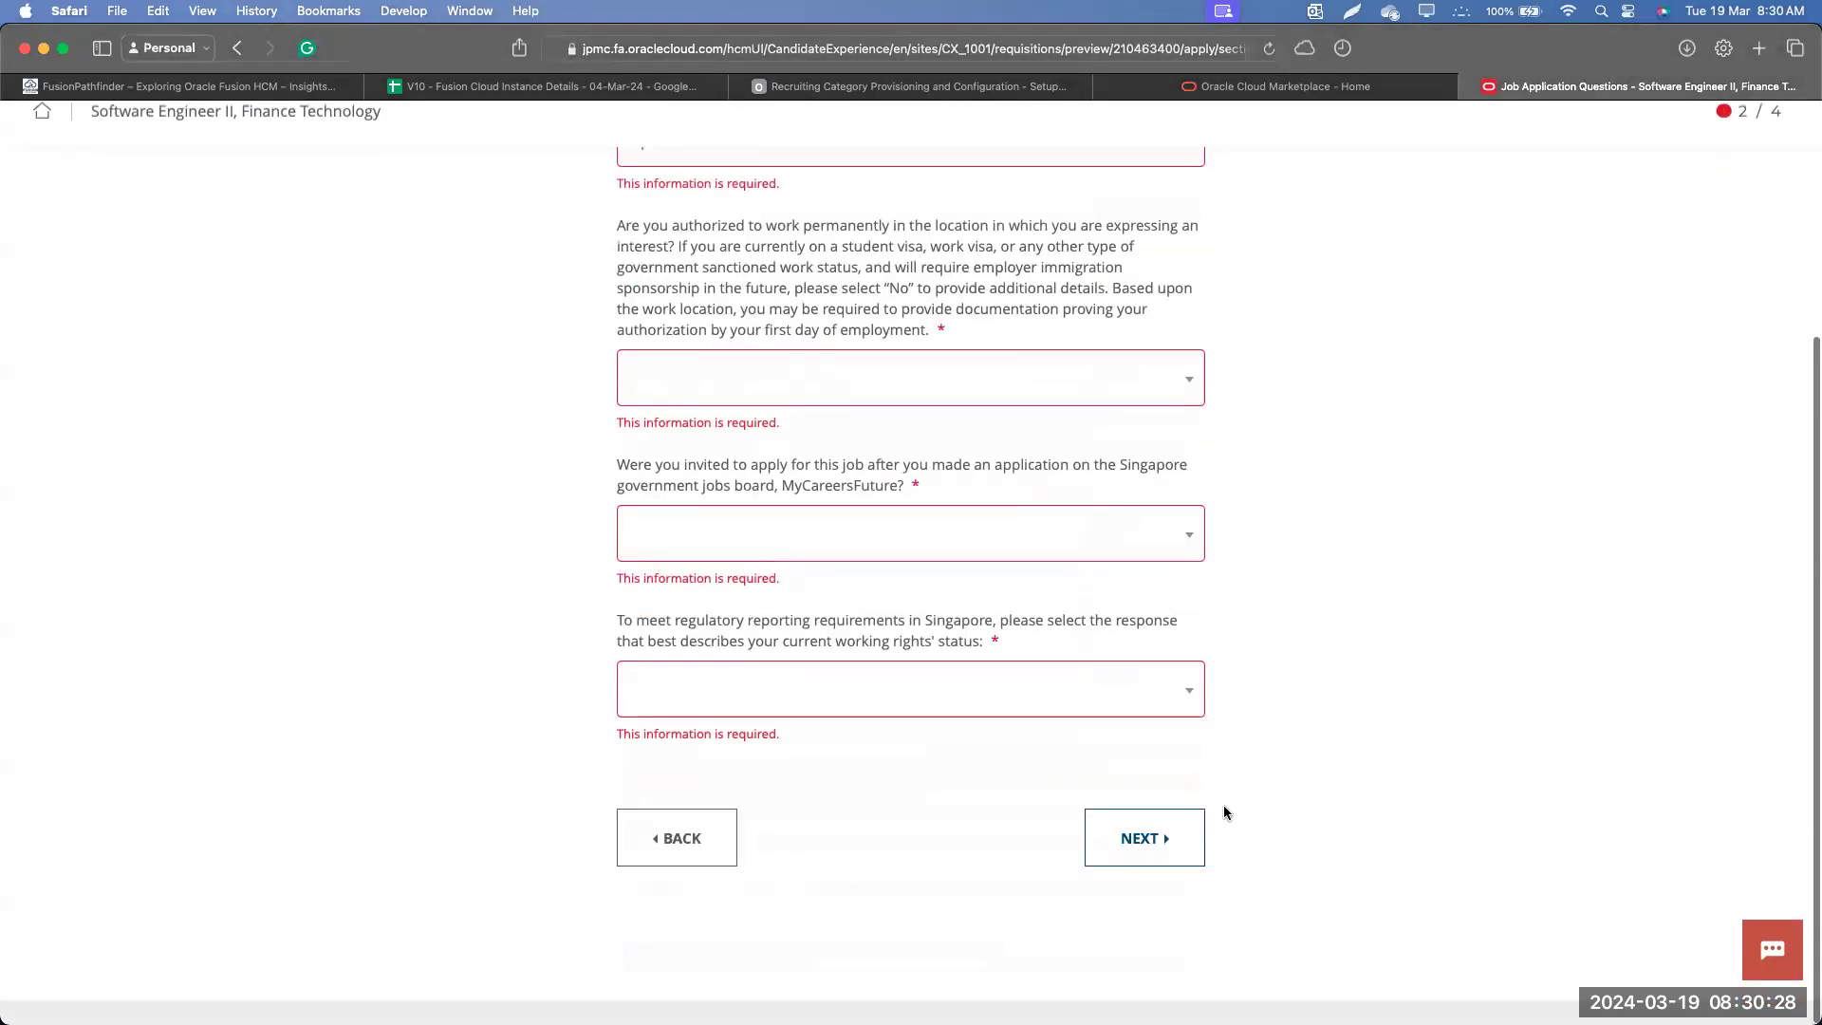
left_click(1138, 860)
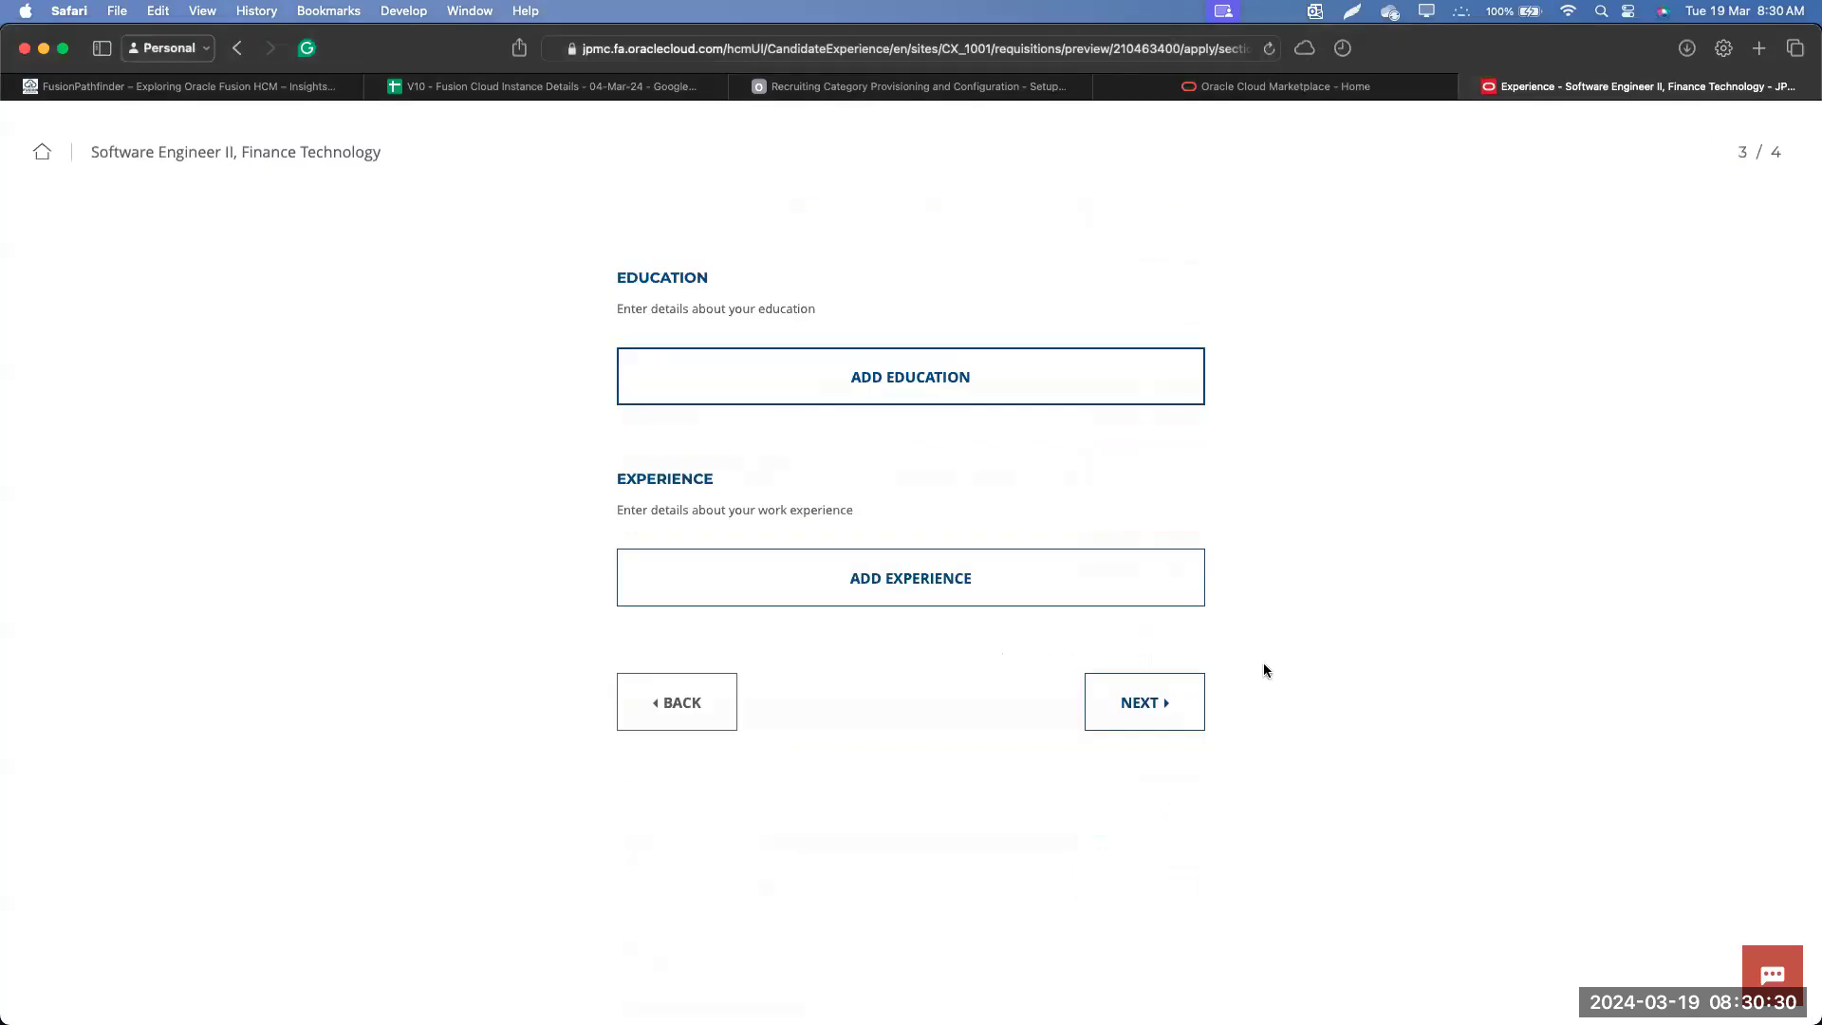
left_click(714, 718)
scroll(492, 606, "down", 5)
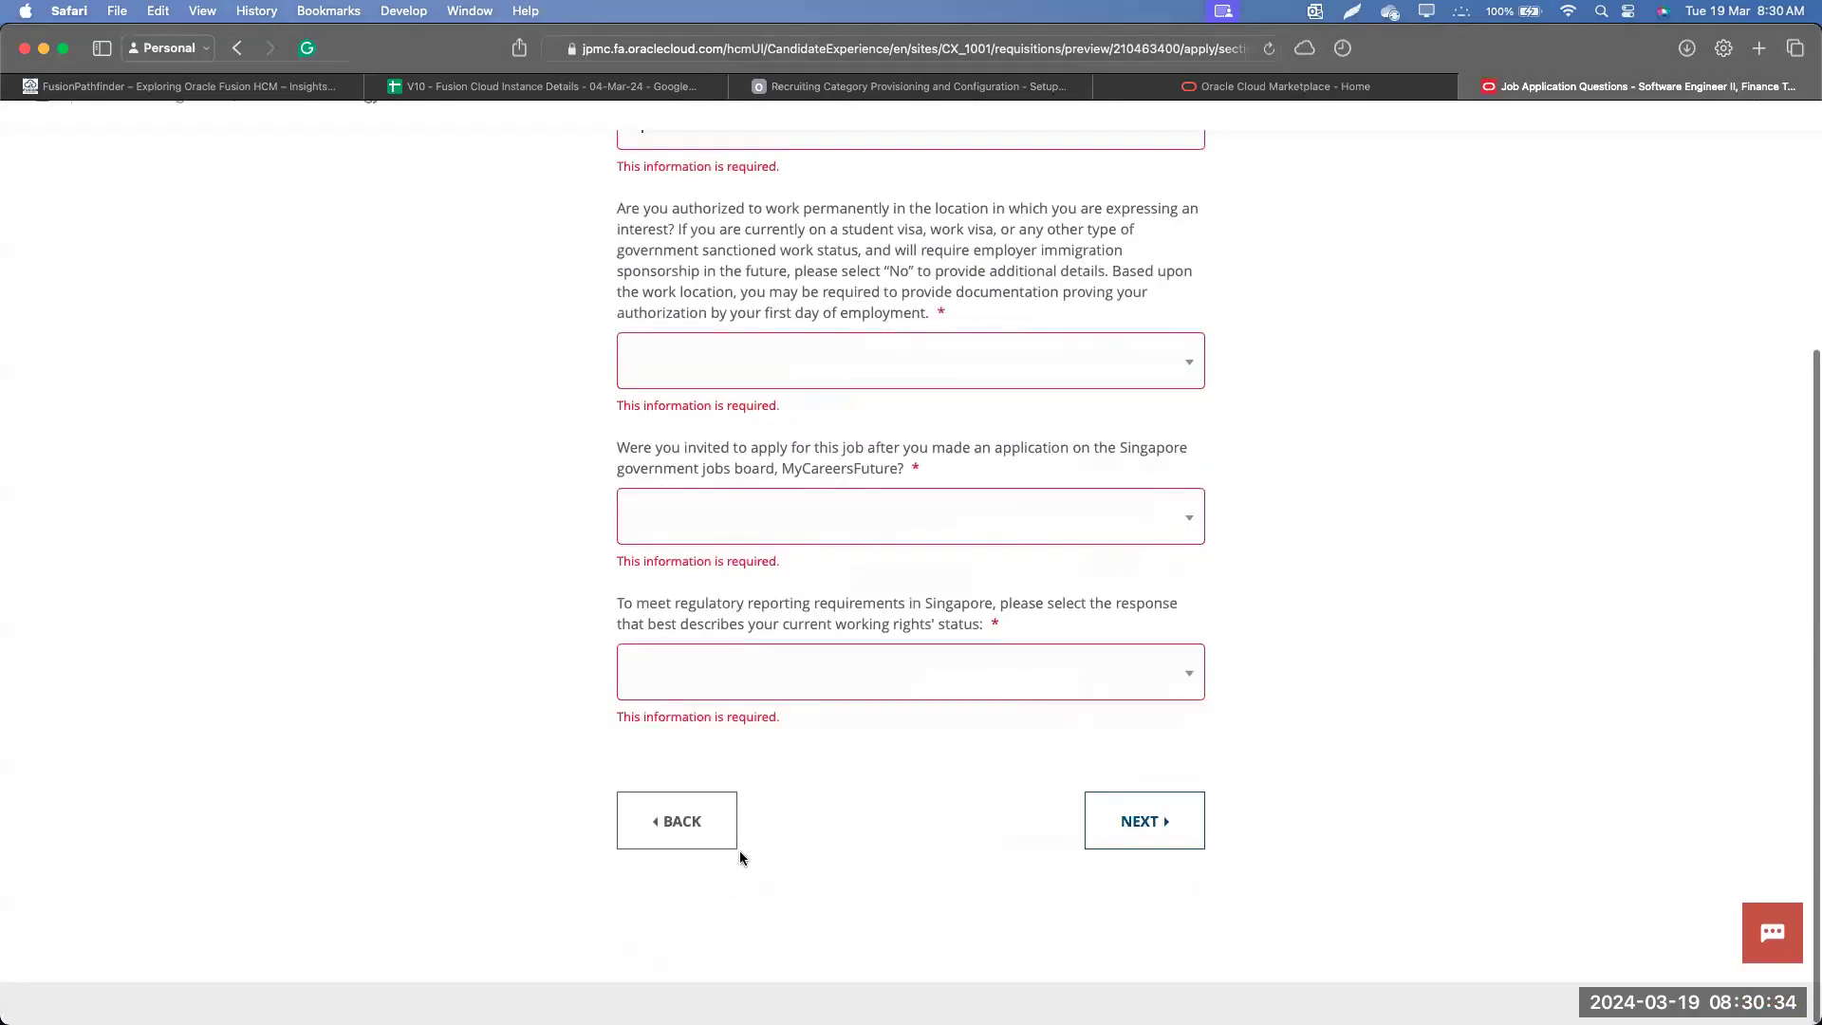
left_click(668, 858)
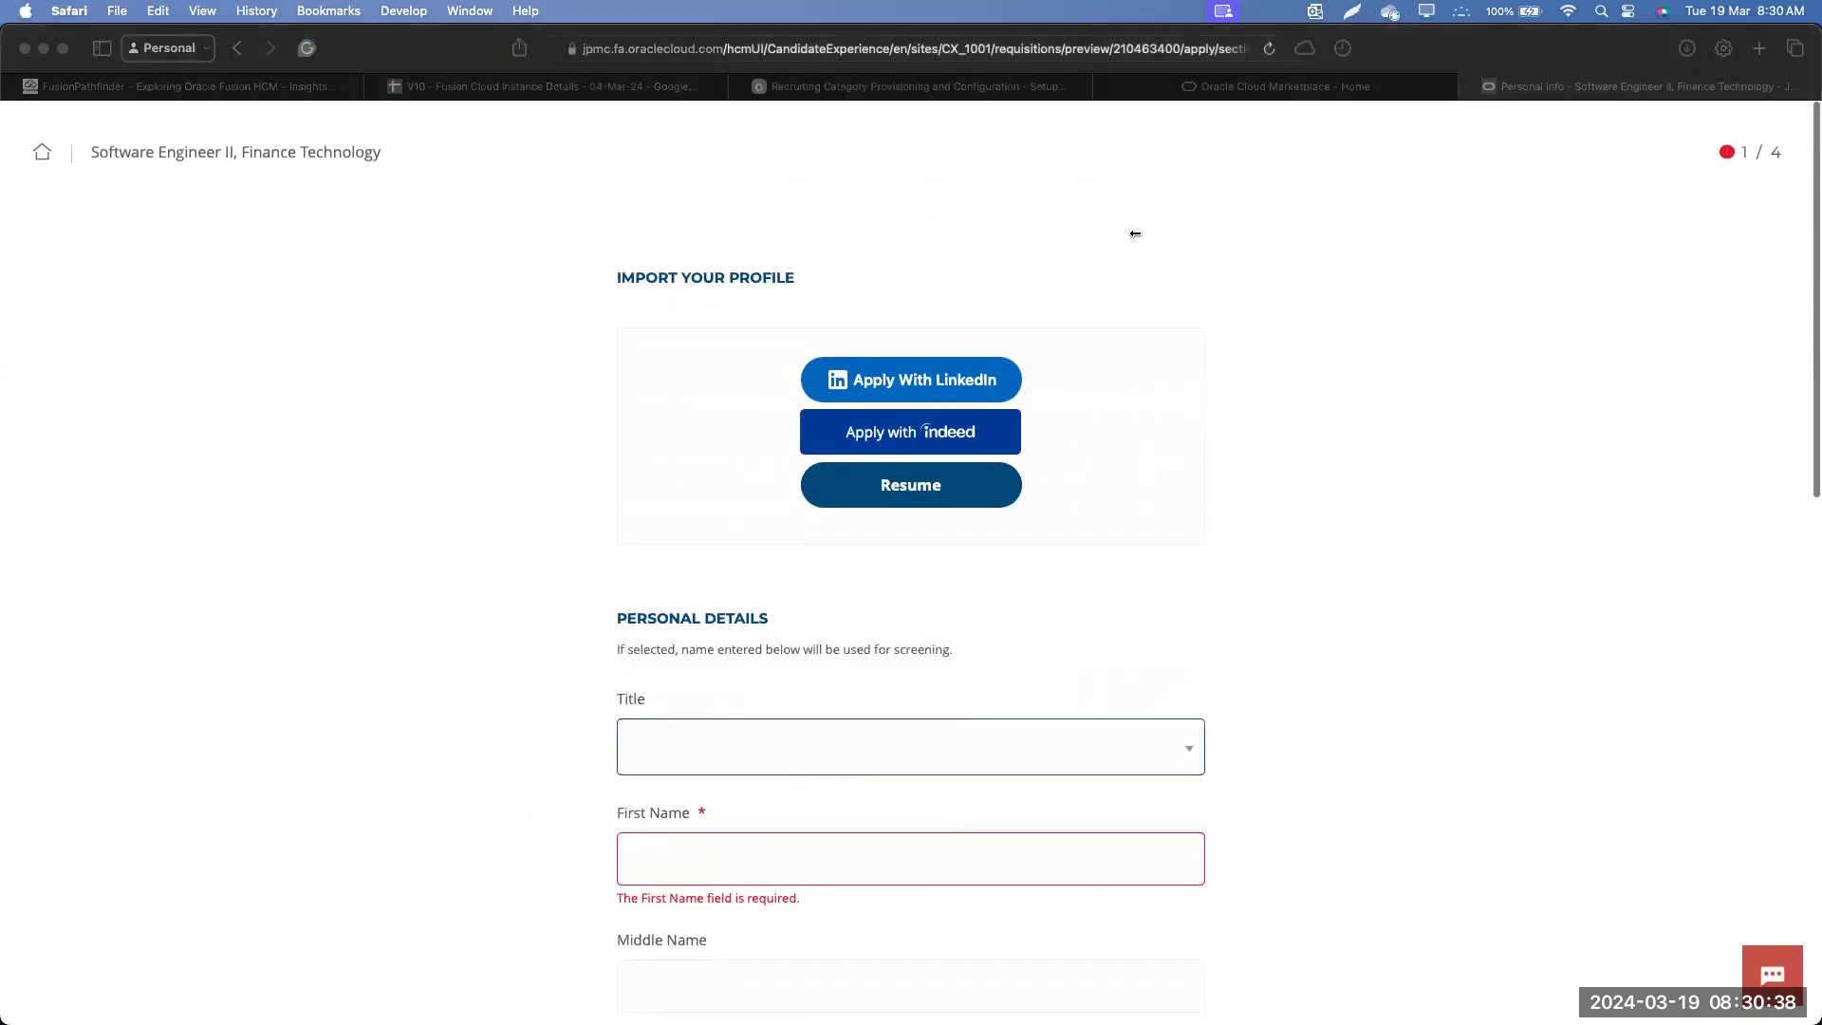
left_click(1149, 156)
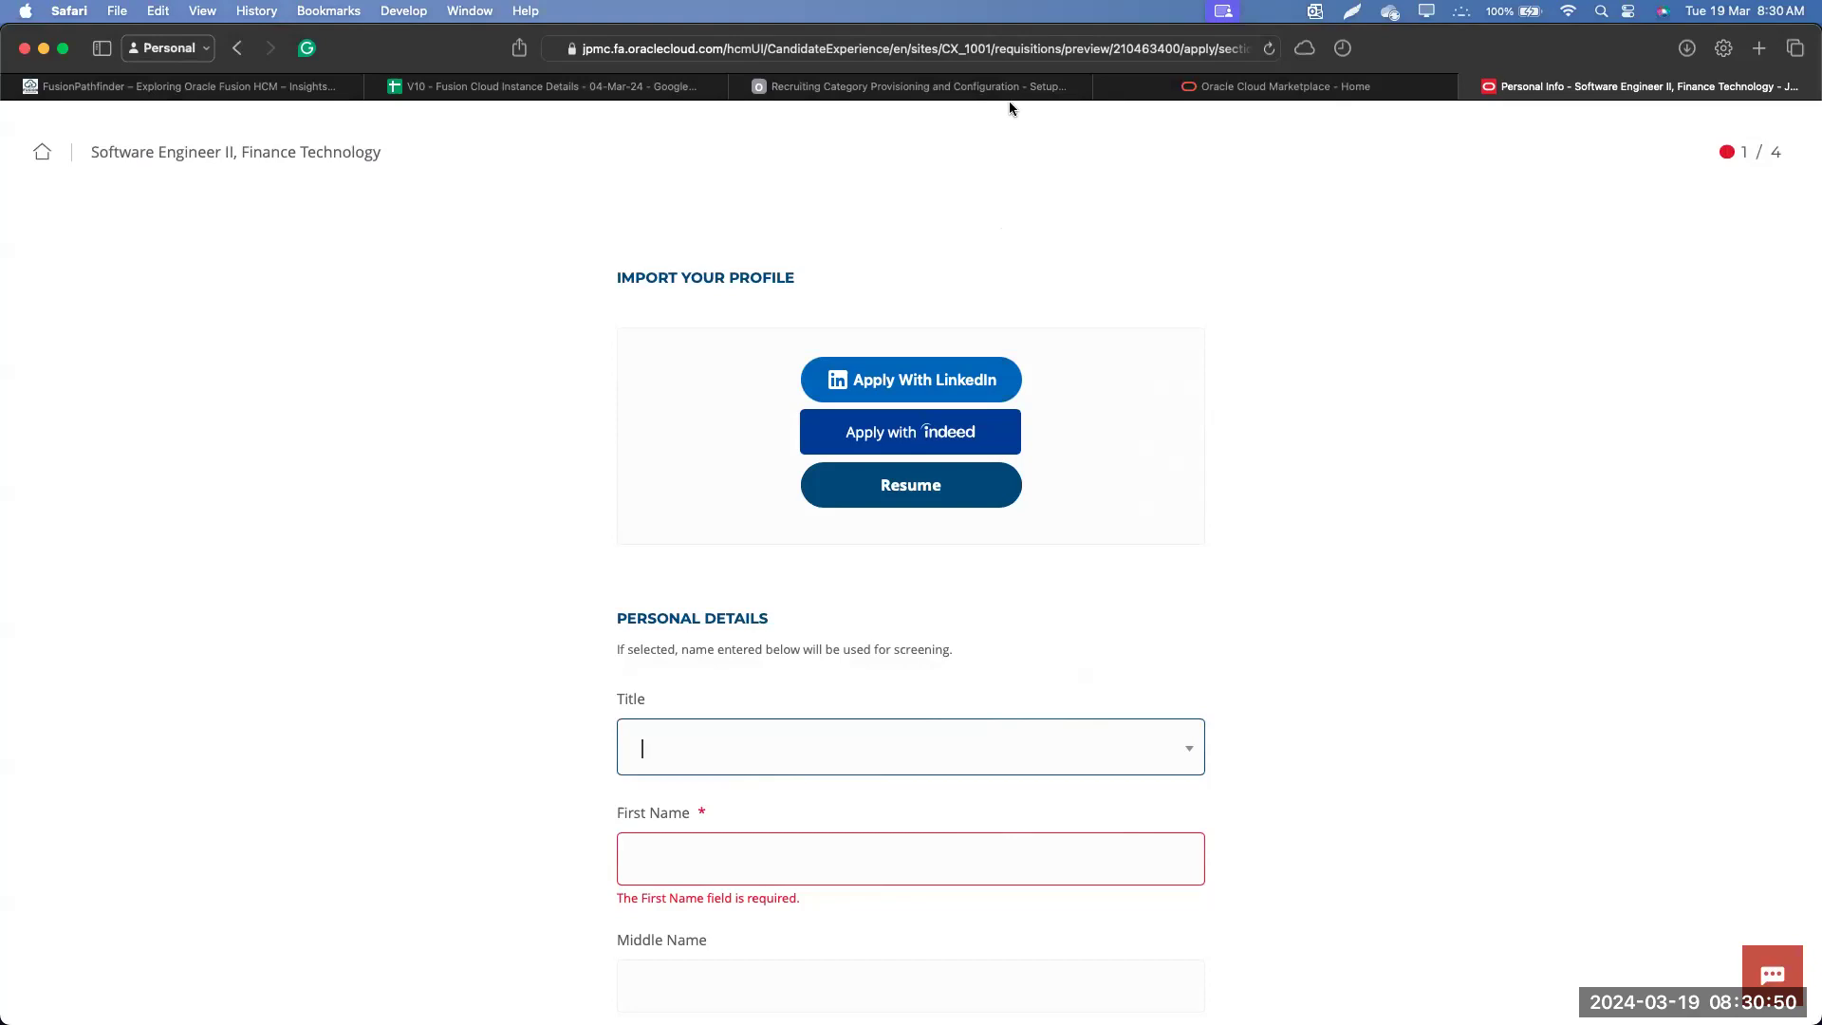
Return to the Profile Import Partners setup page and review the LinkedIn and Indeed settings under Social Media
left_click(986, 86)
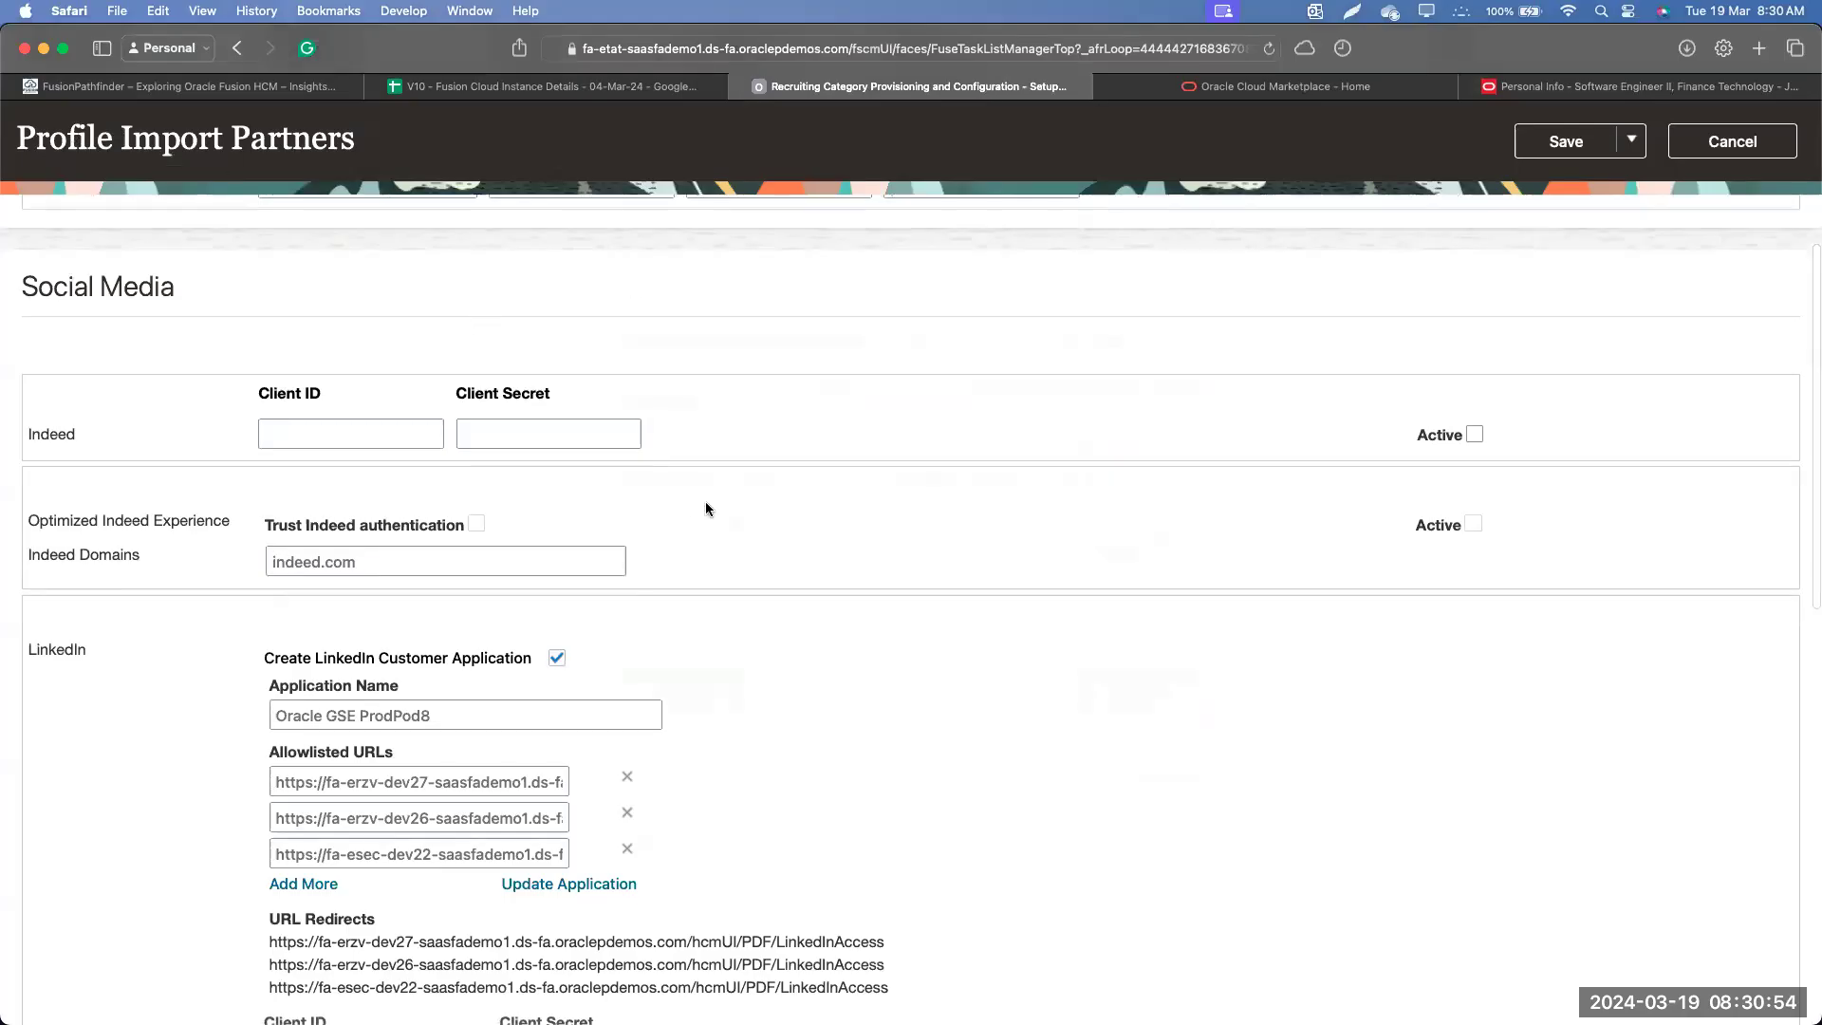
scroll(704, 501, "down", 4)
left_click_drag(32, 317, 122, 323)
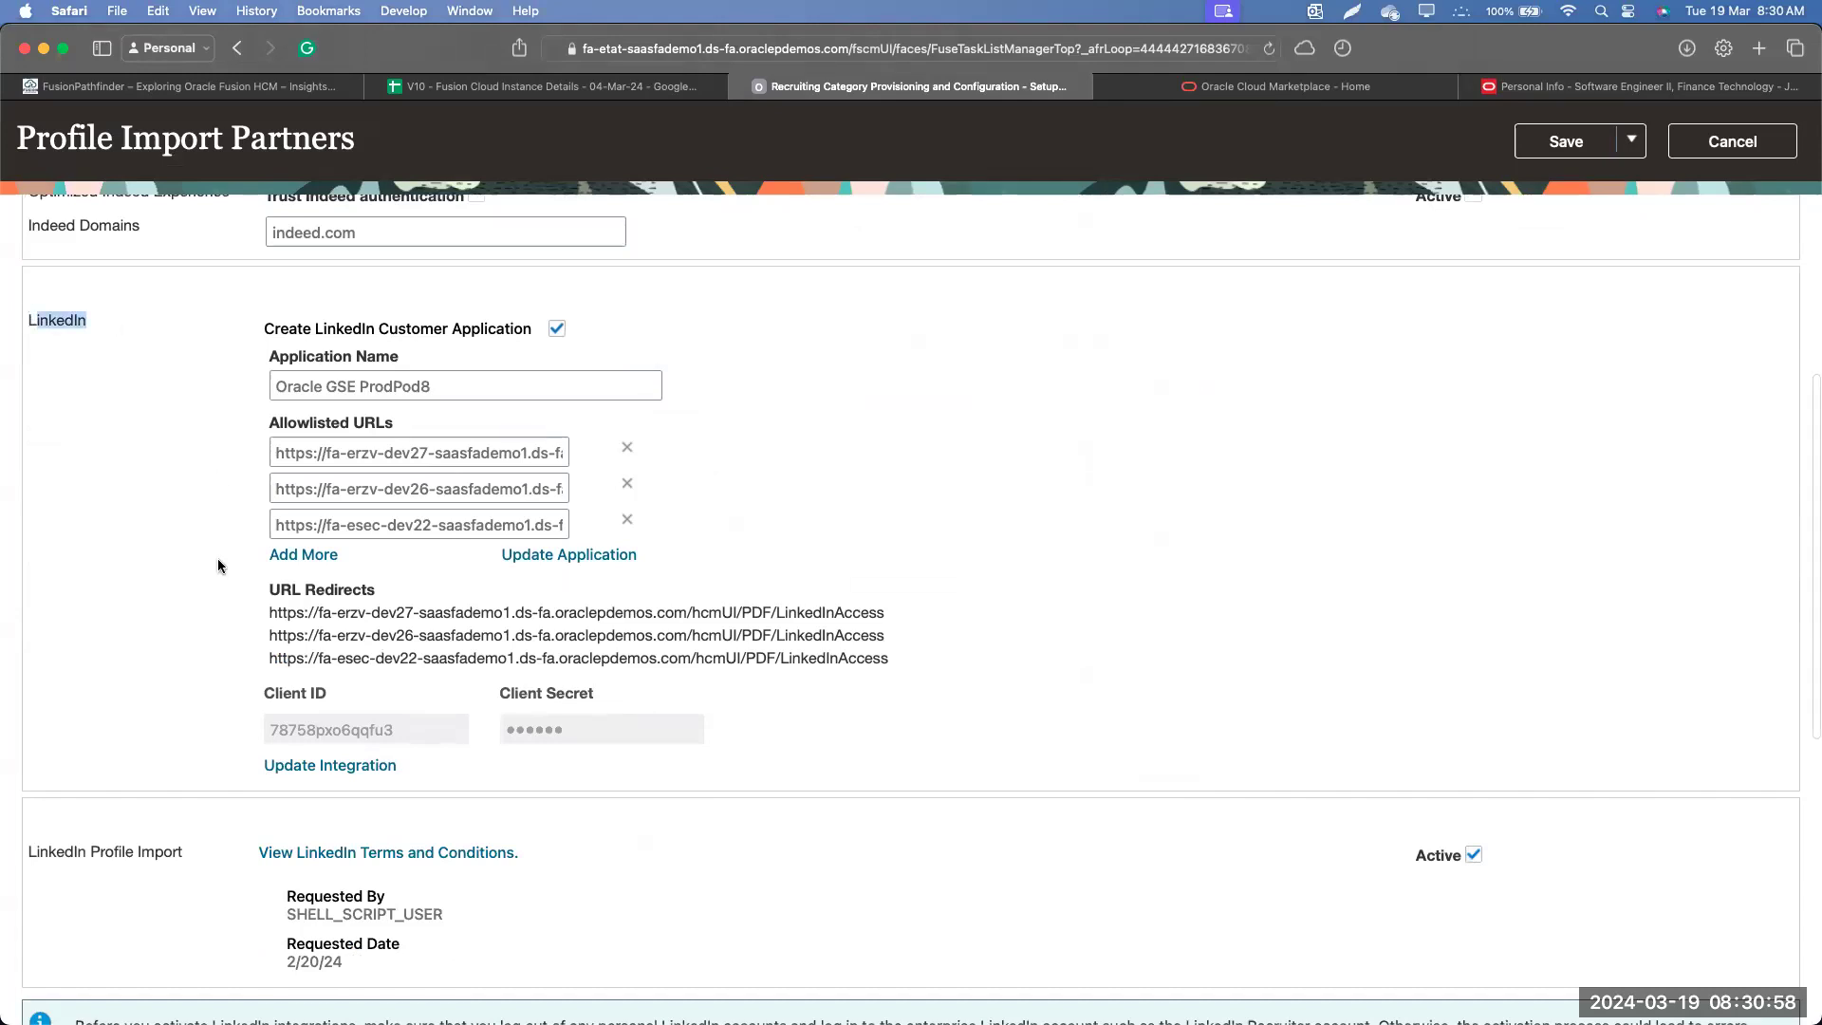
scroll(219, 566, "up", 4)
left_click_drag(28, 445, 127, 452)
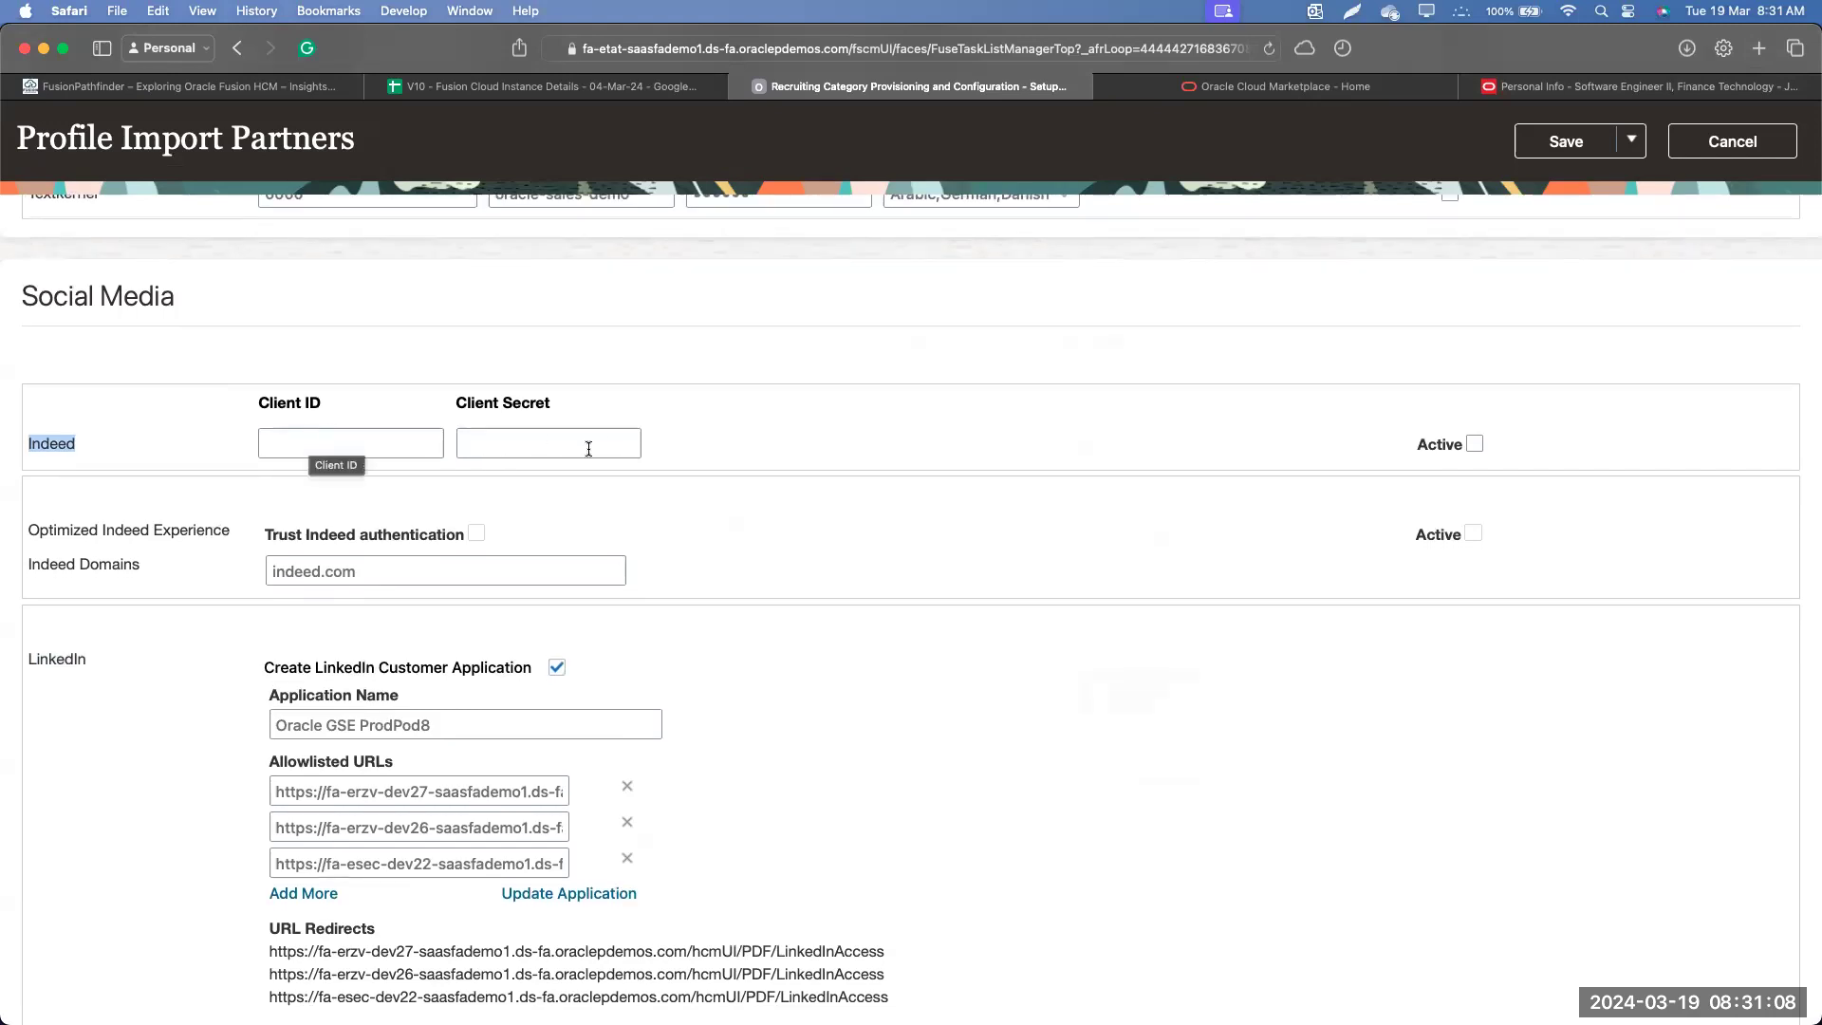
scroll(589, 448, "down", 1)
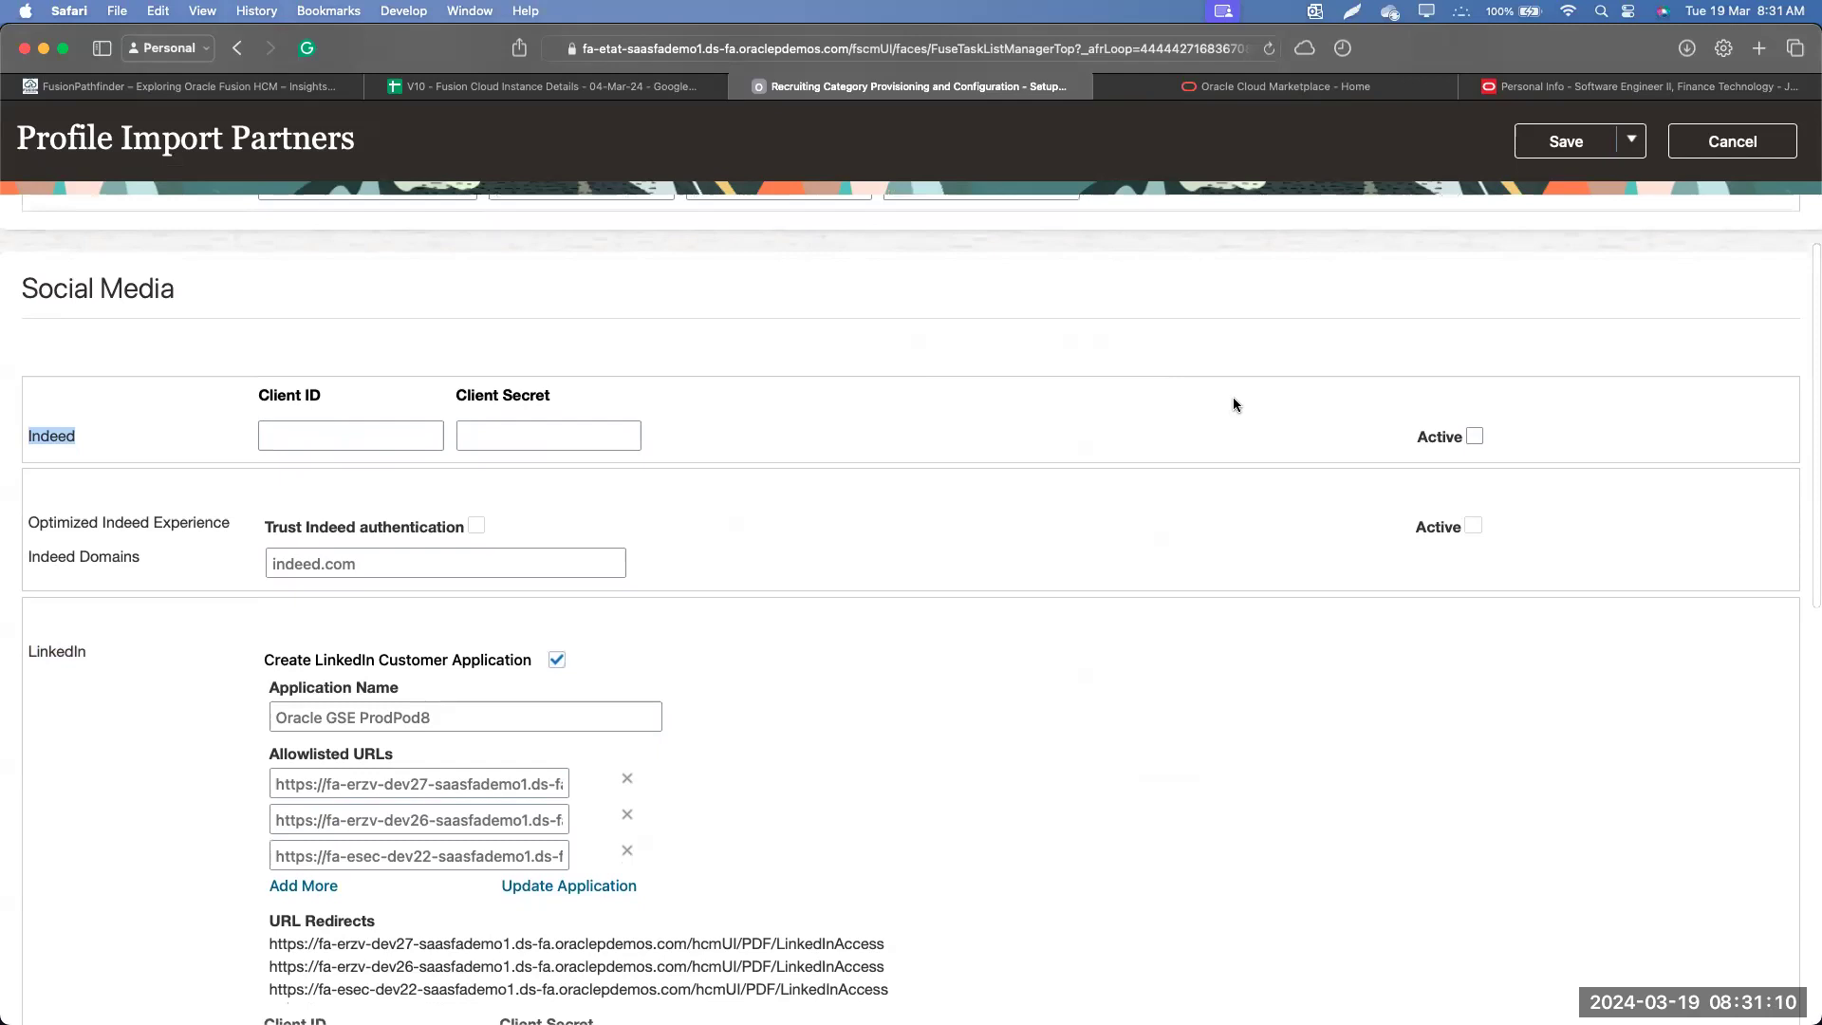
Search the web for indeed in a new browser tab
left_click(1758, 48)
type("indeed")
key("Return")
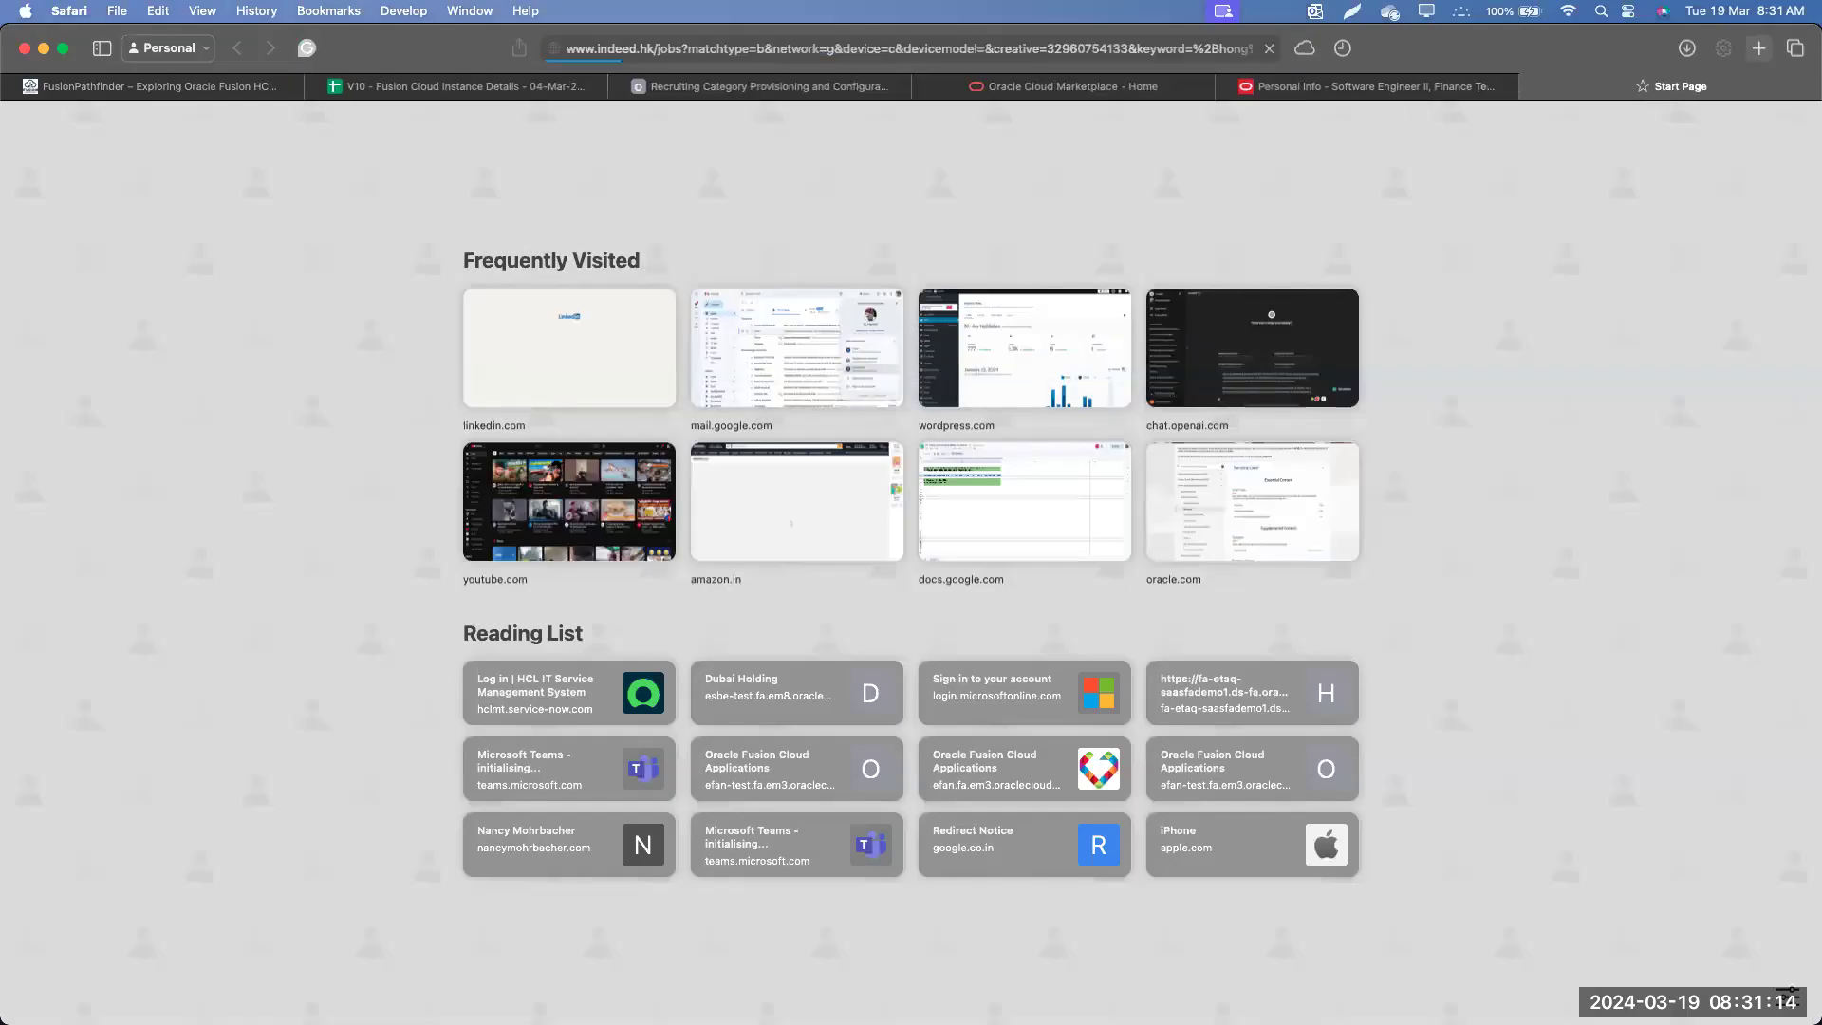
left_click(928, 54)
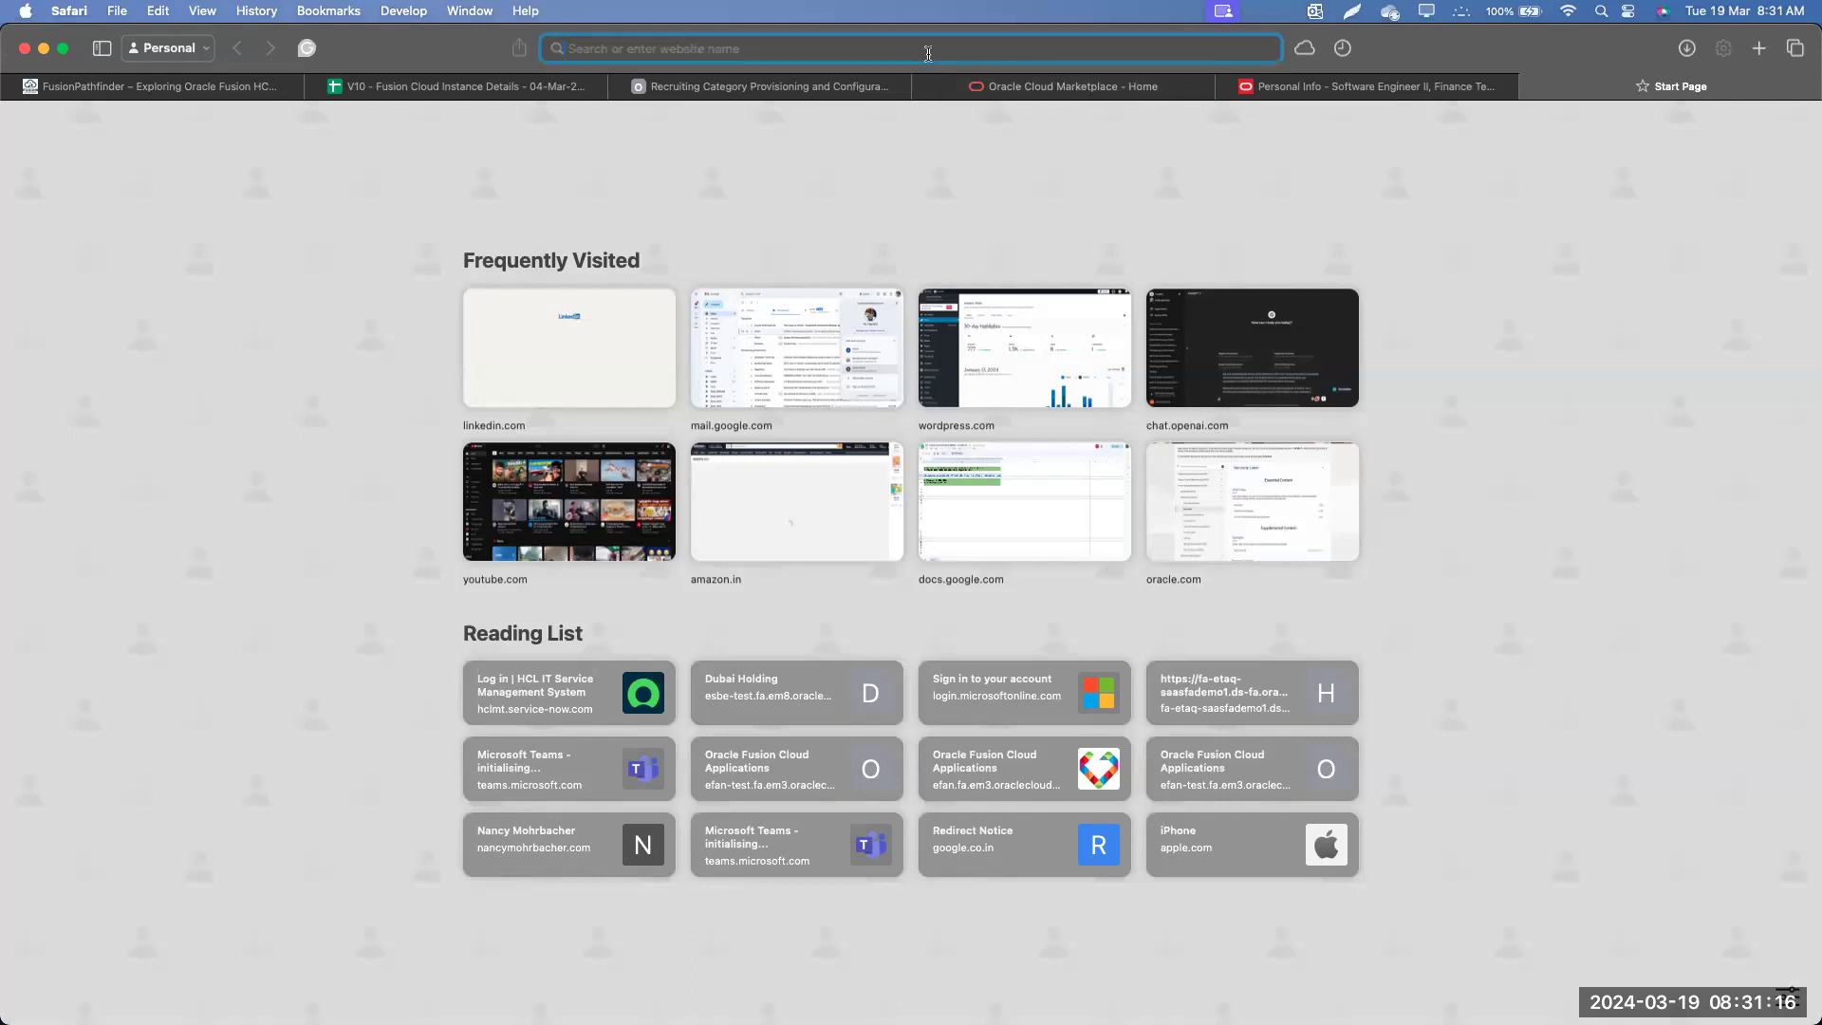
type("indeed")
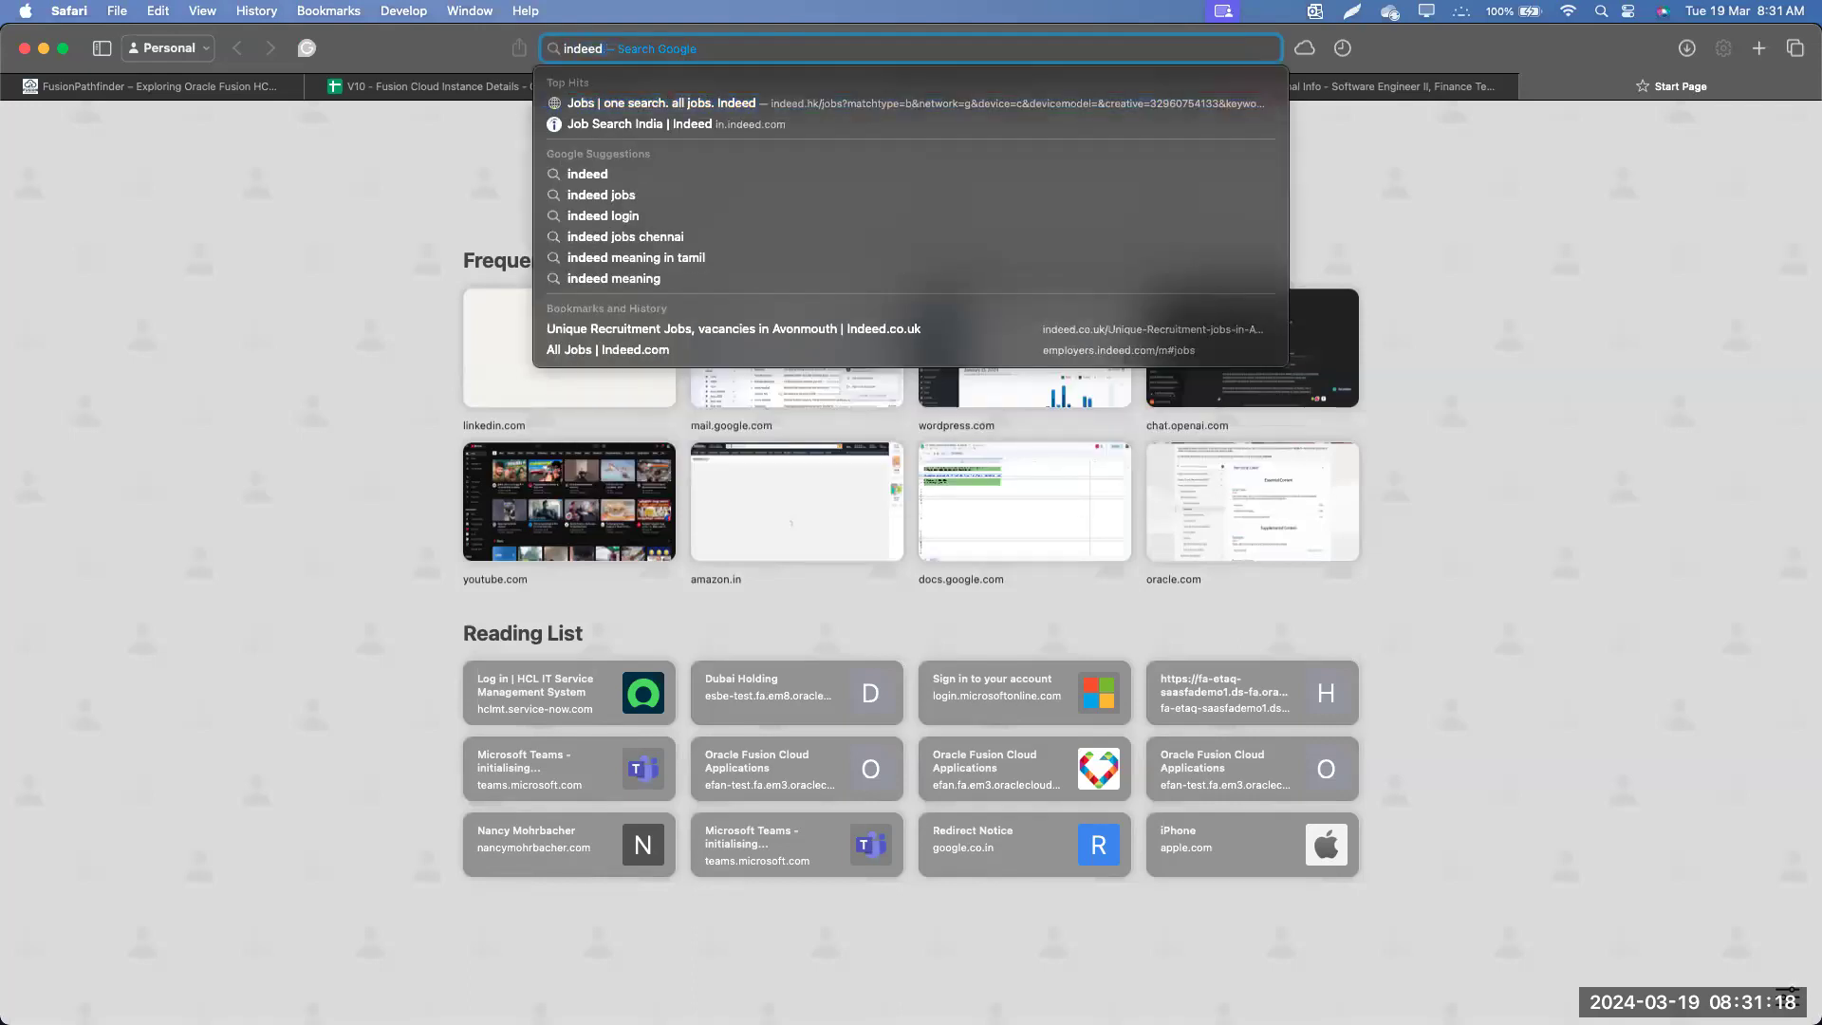
key("Return")
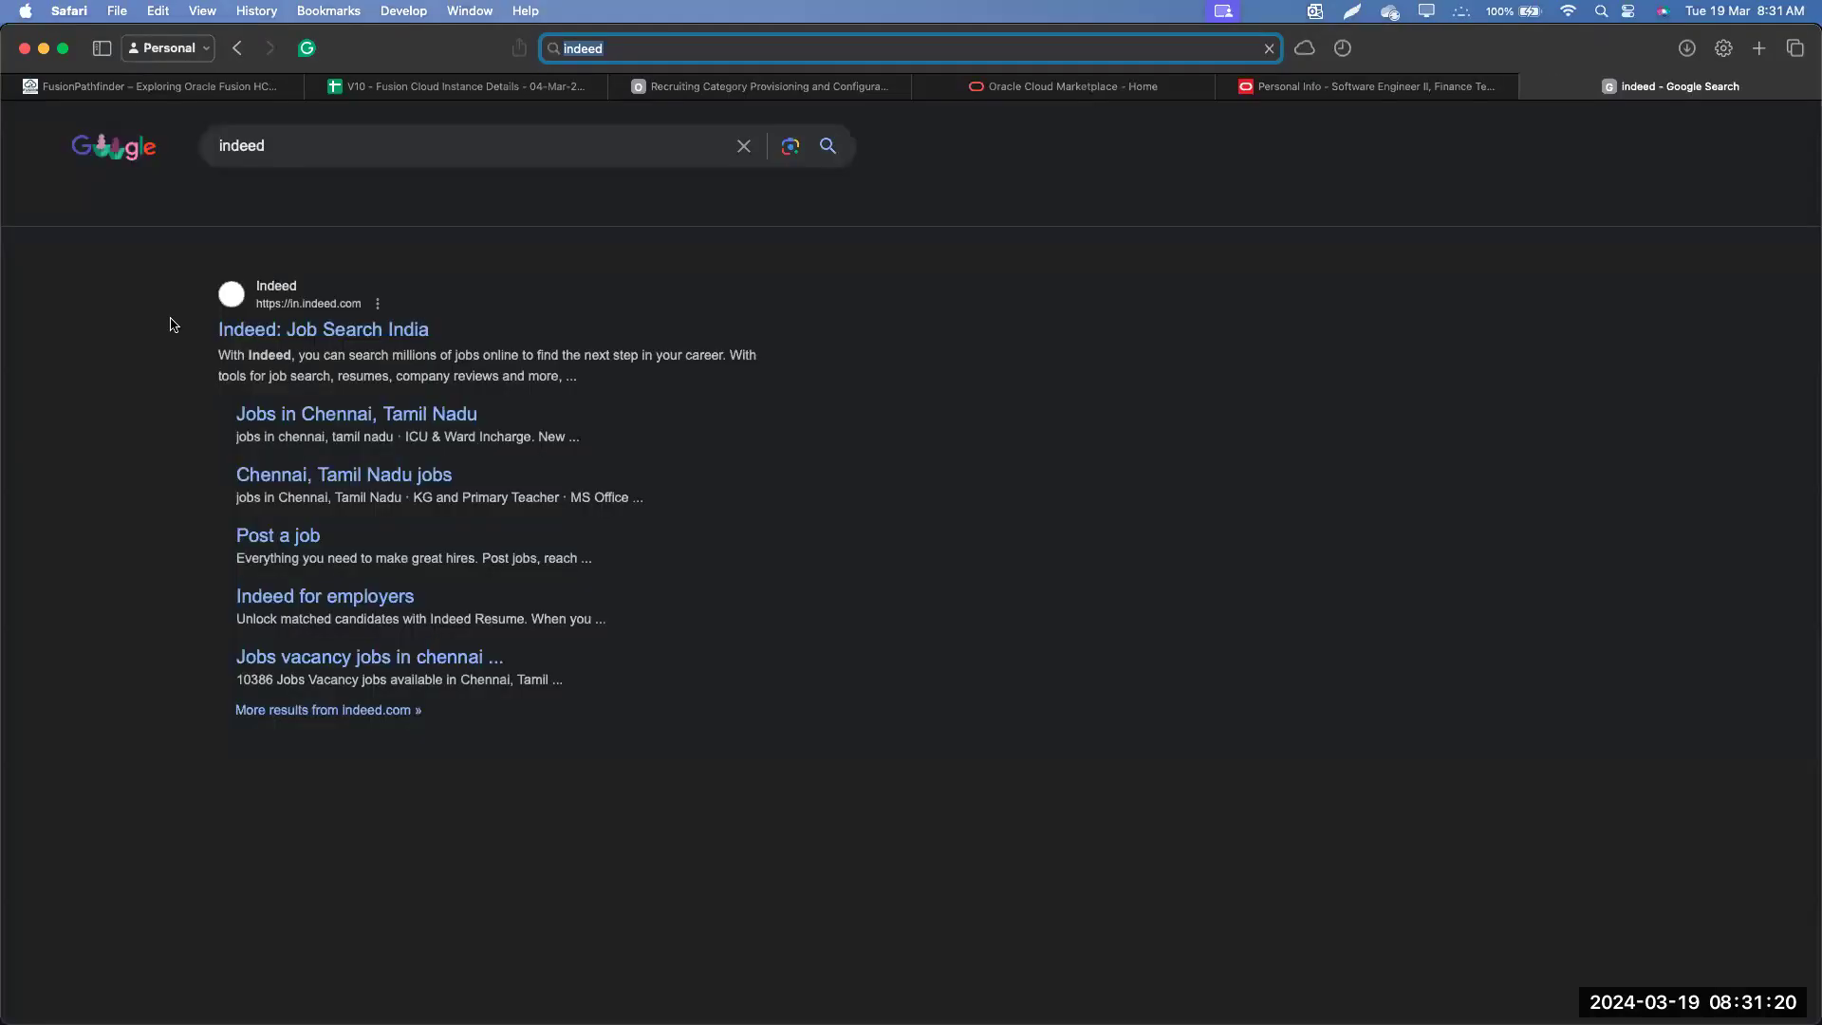
Open the Indeed: Job Search India site, dismiss its Google sign-in prompt and bring up the Indeed sign-in page
left_click(299, 328)
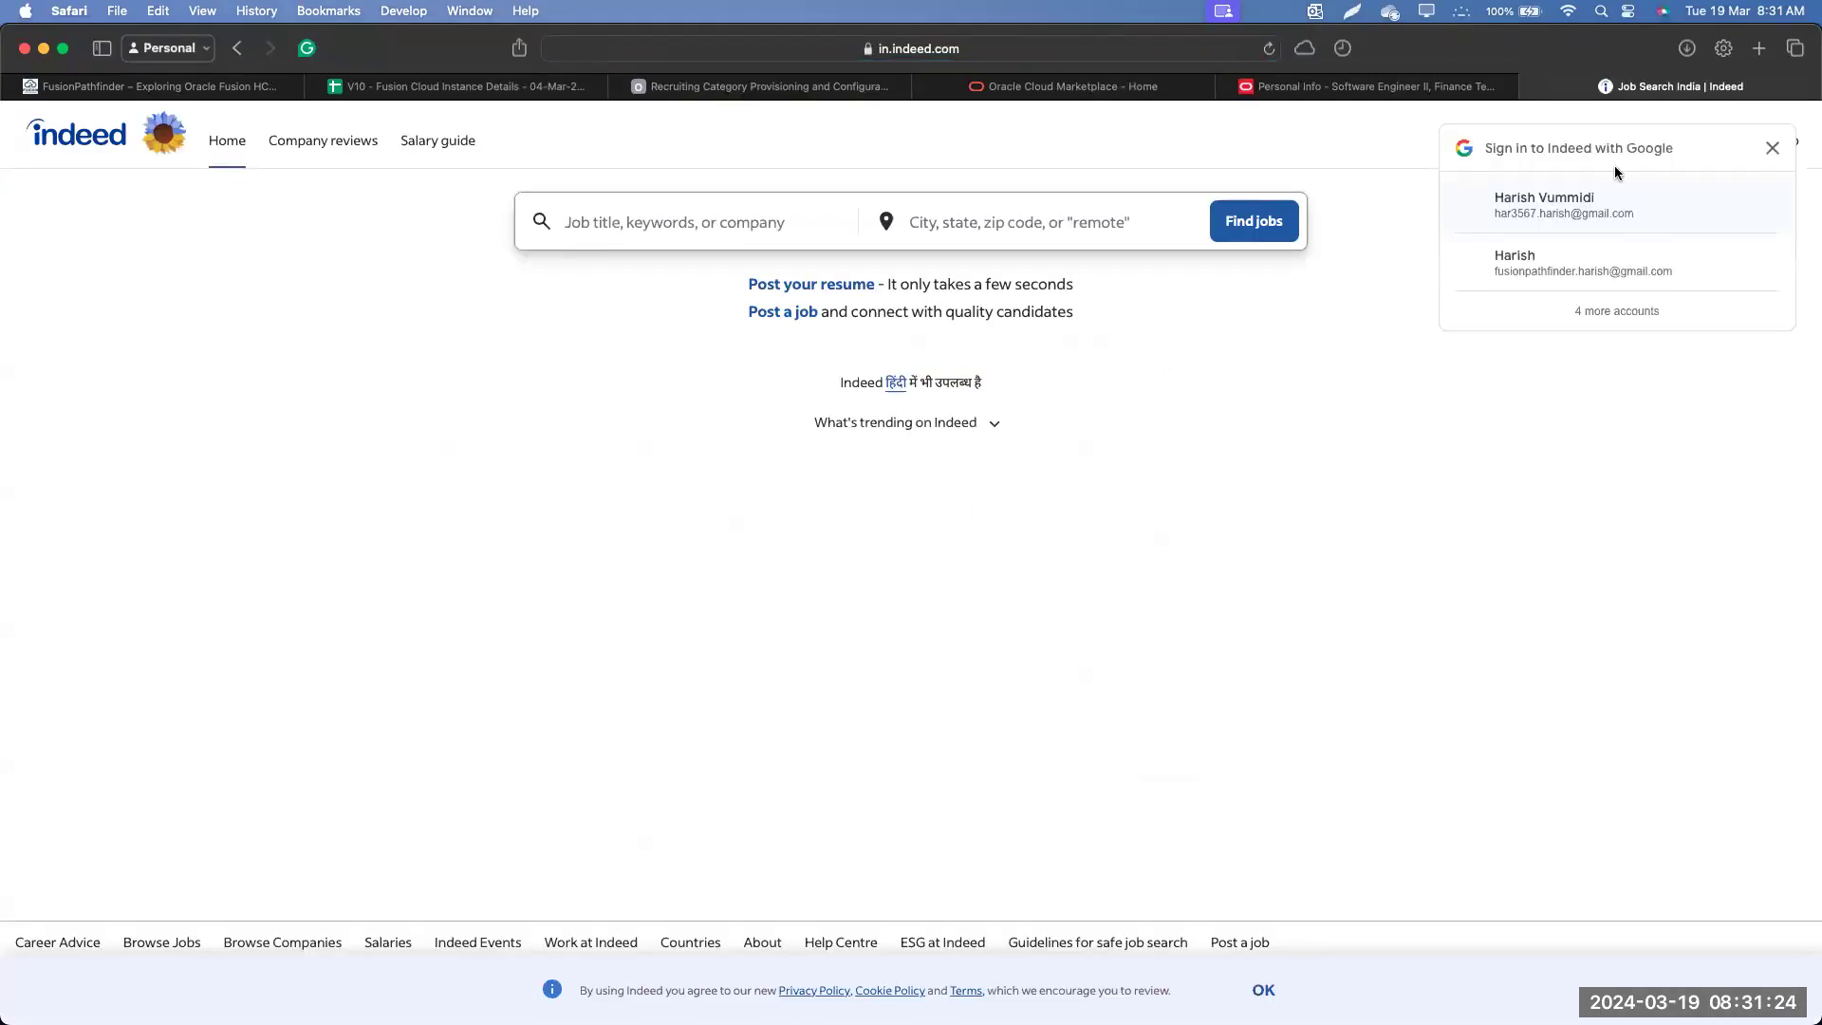
left_click(1772, 148)
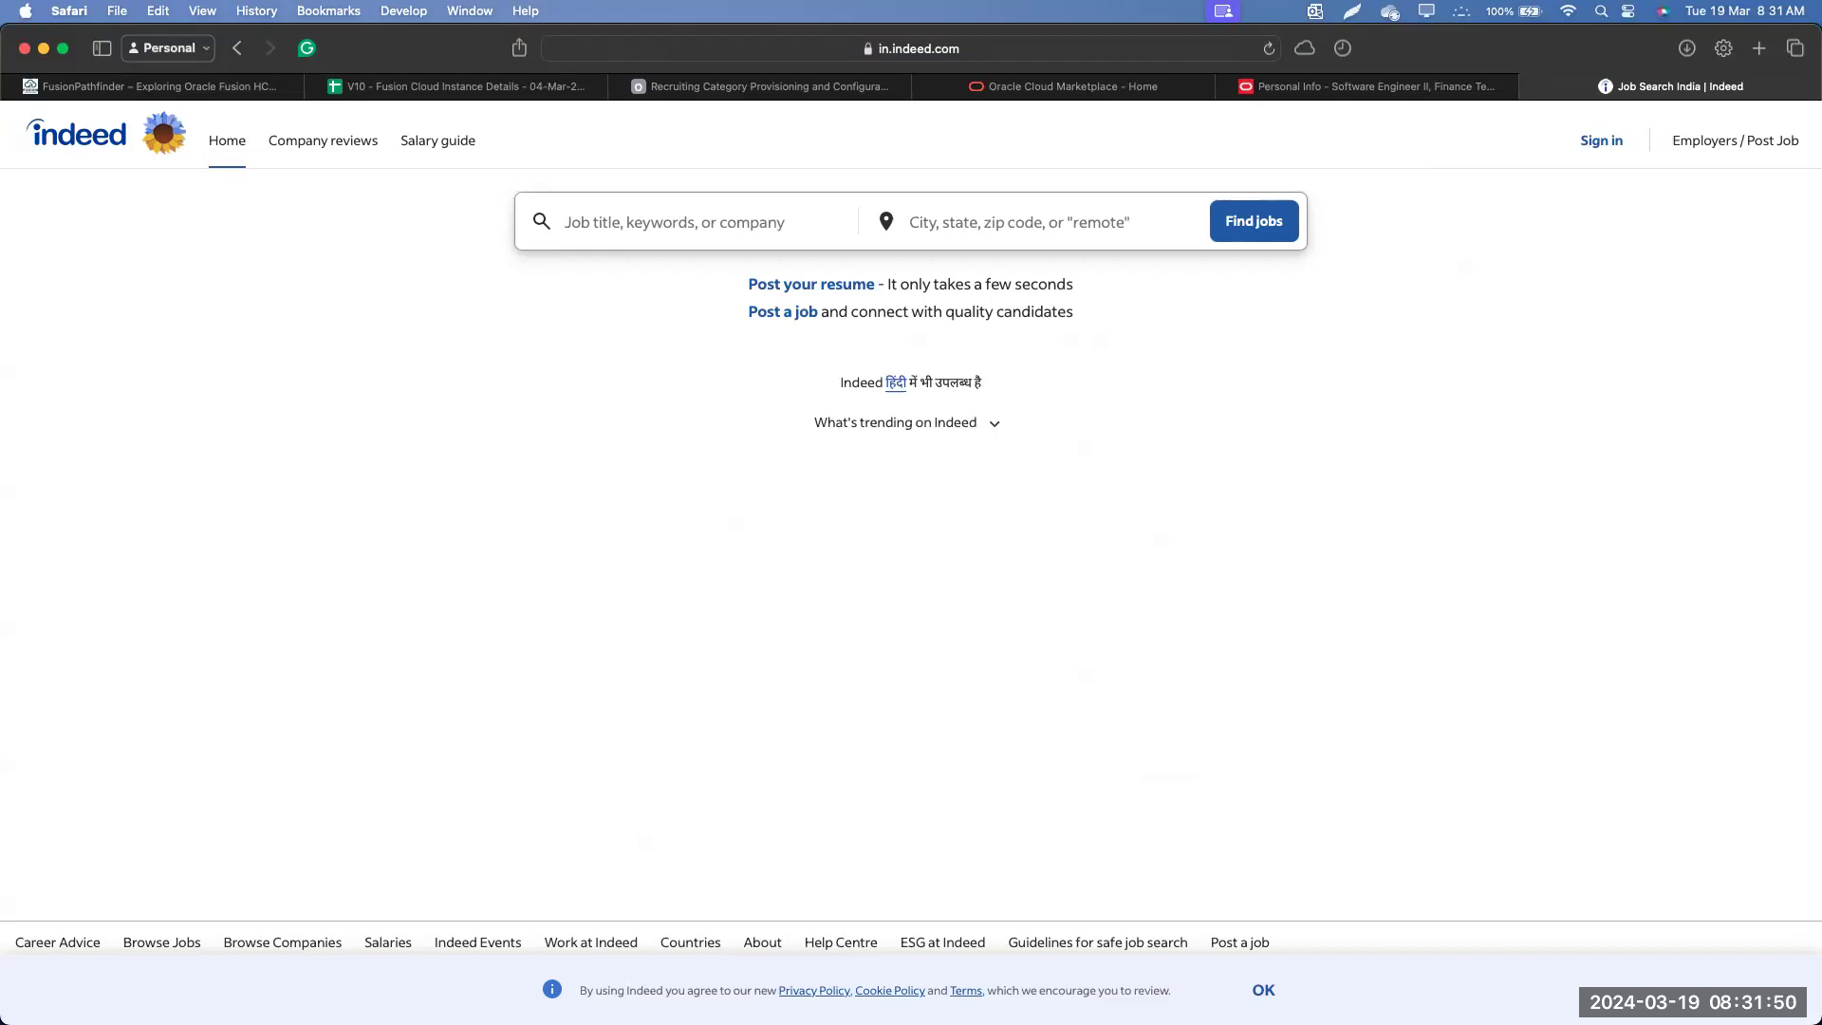
key("super+bracketleft")
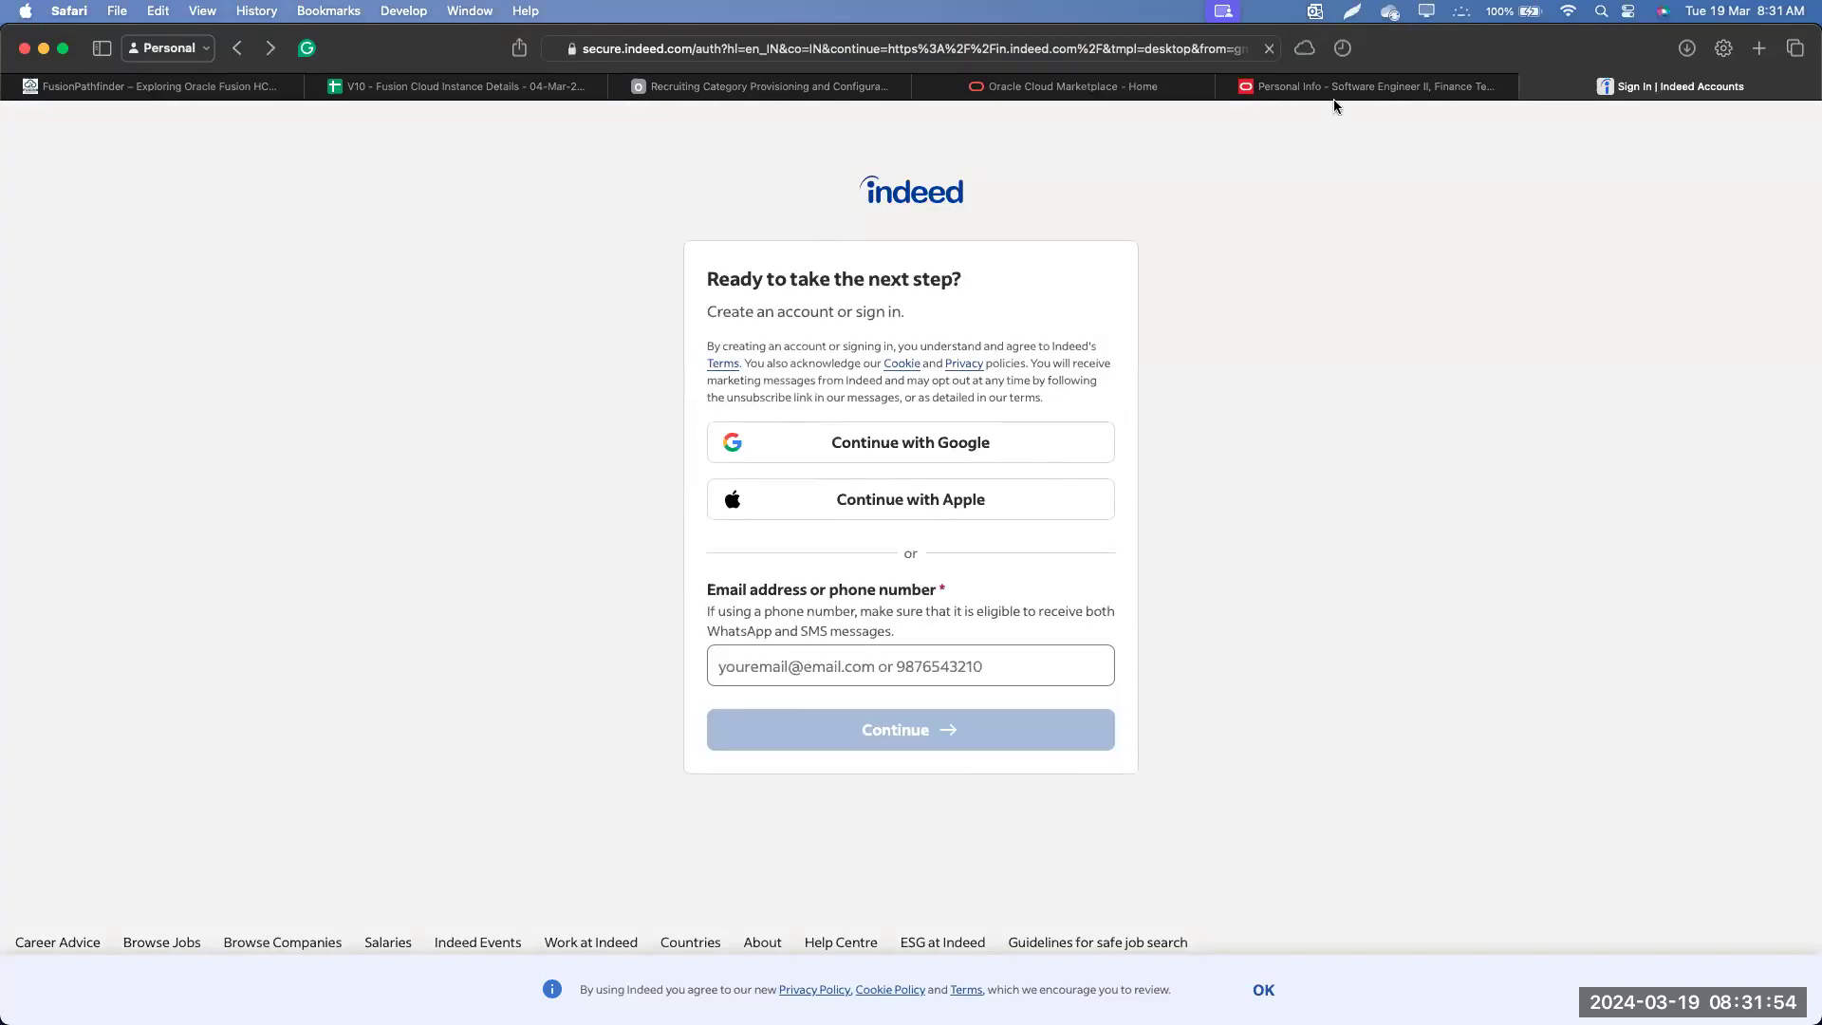
Return to the Profile Import Partners page and review the Indeed client fields and the LinkedIn application name
left_click(1236, 93)
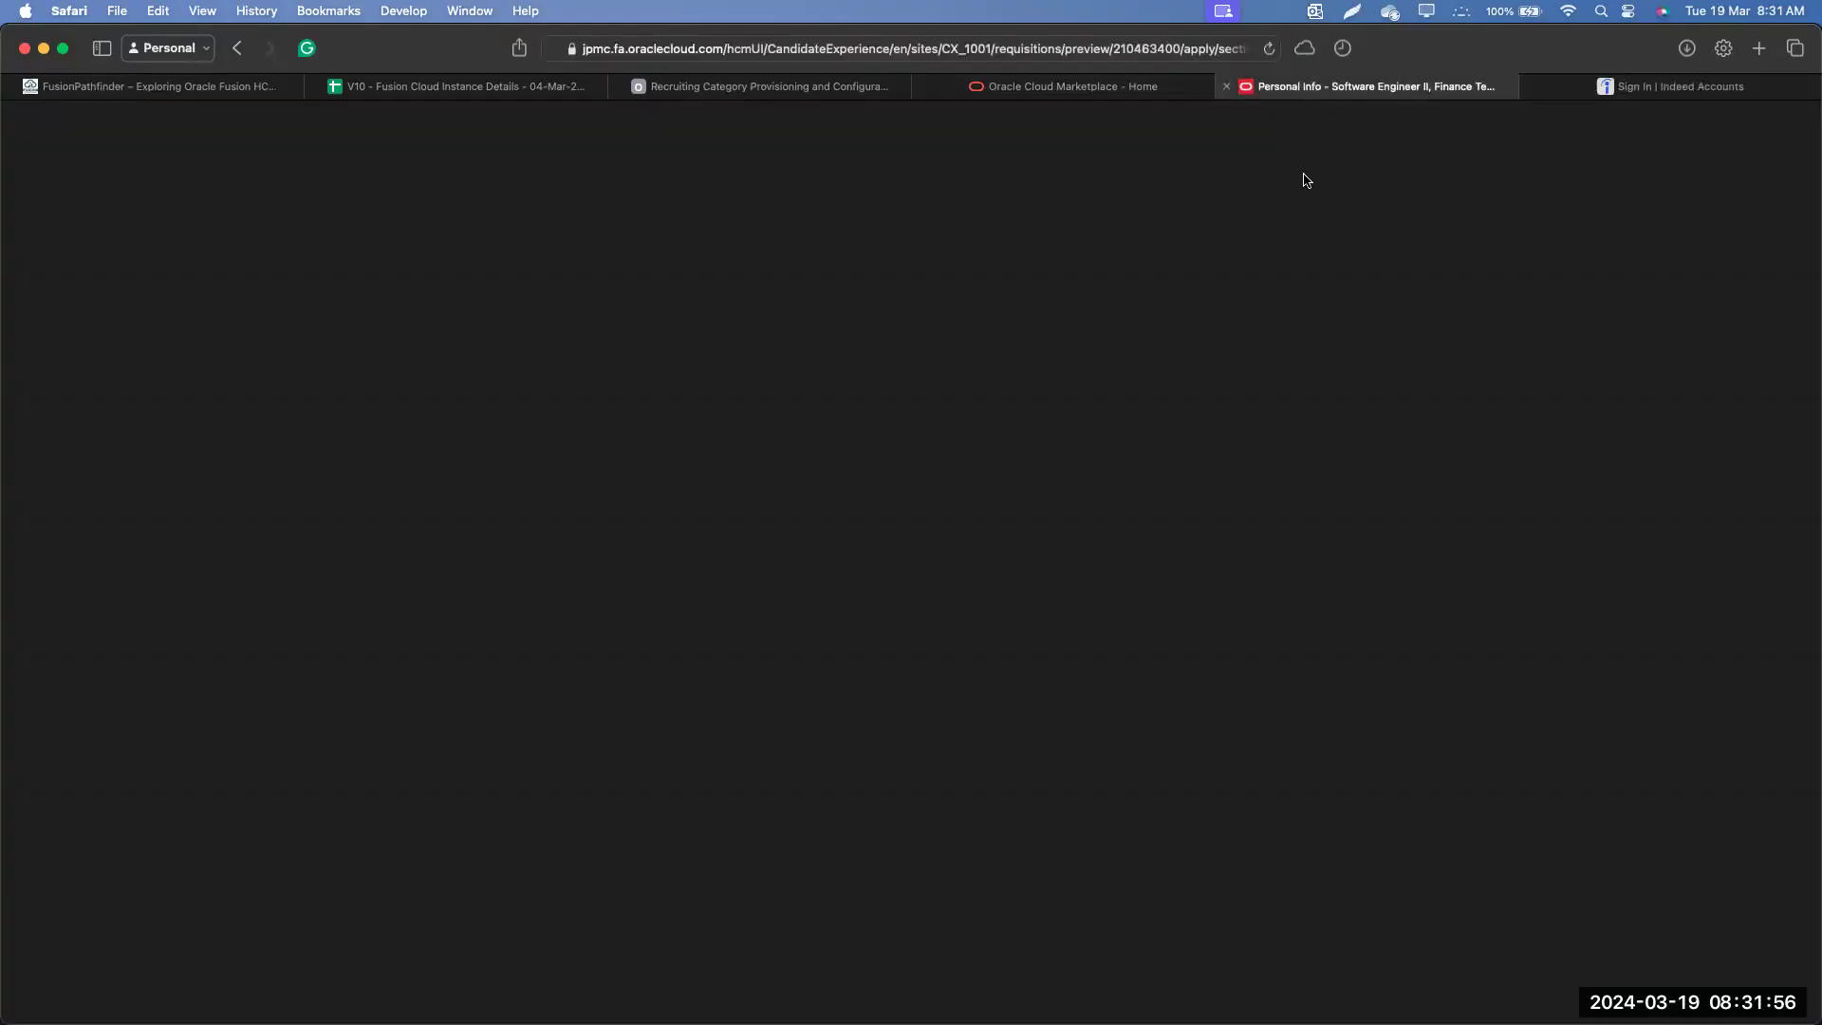
left_click(762, 87)
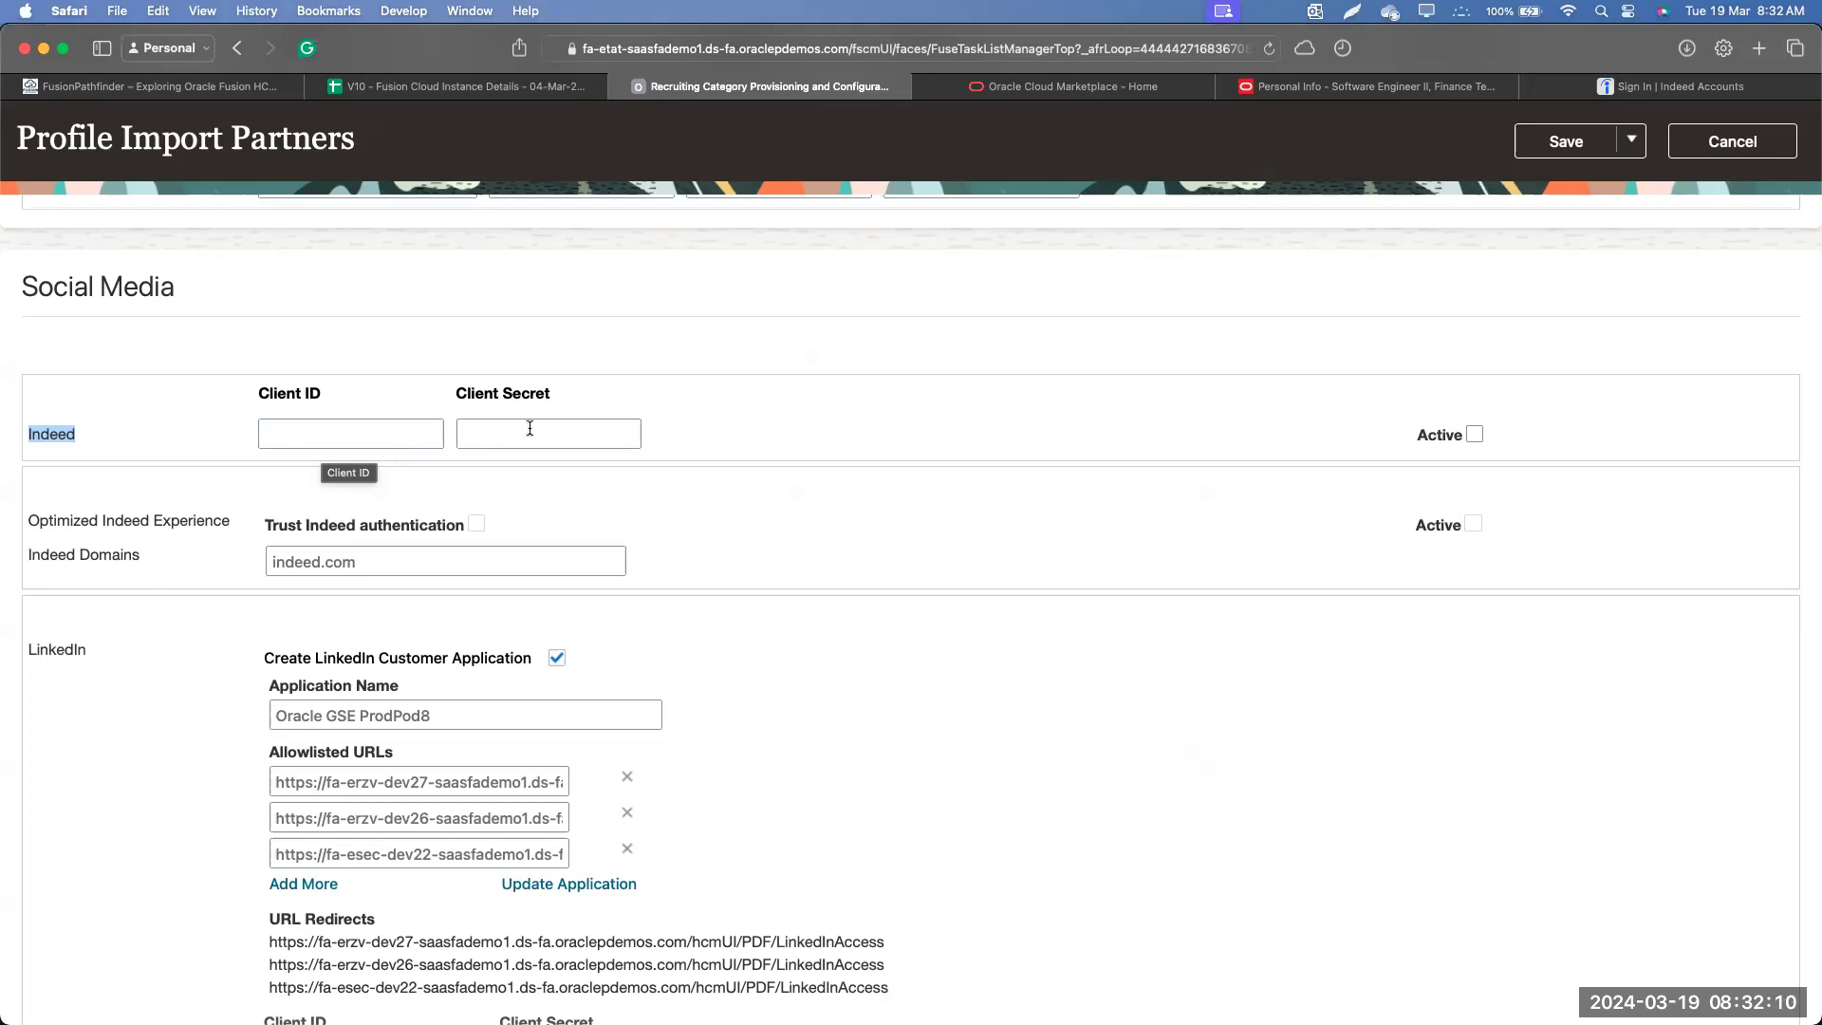
scroll(1487, 444, "down", 1)
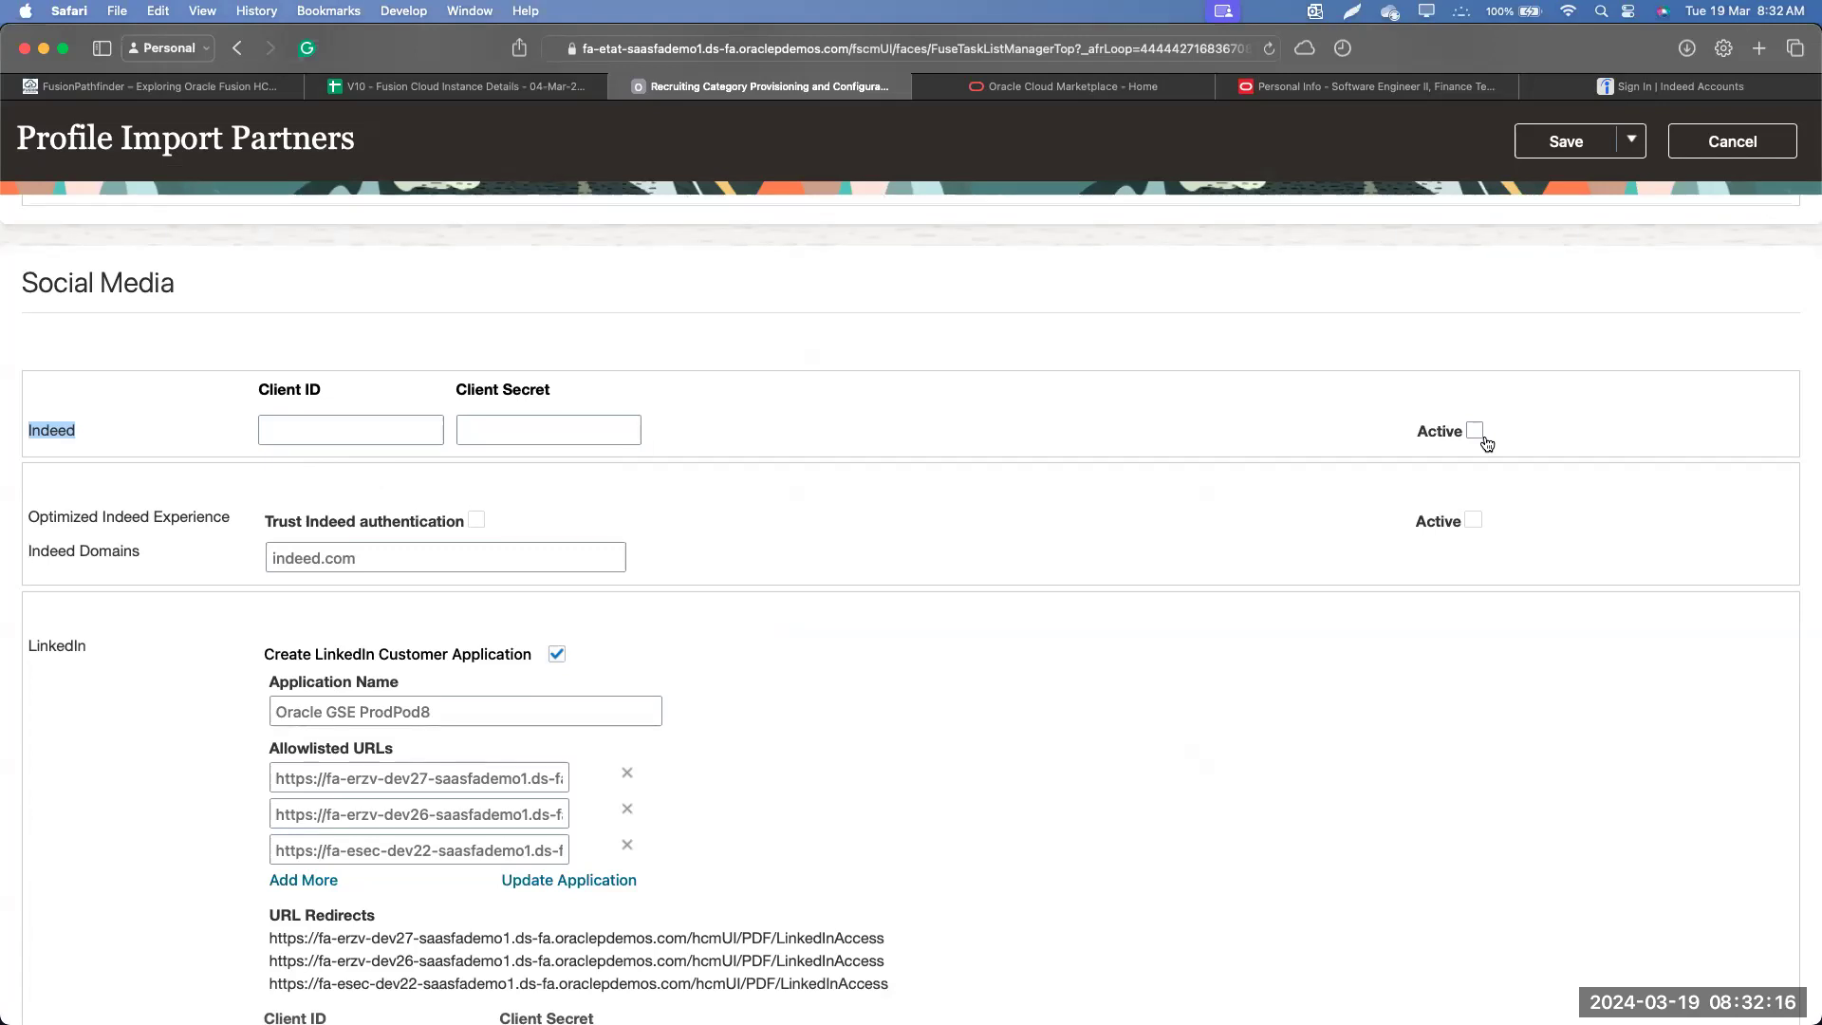
scroll(871, 572, "down", 3)
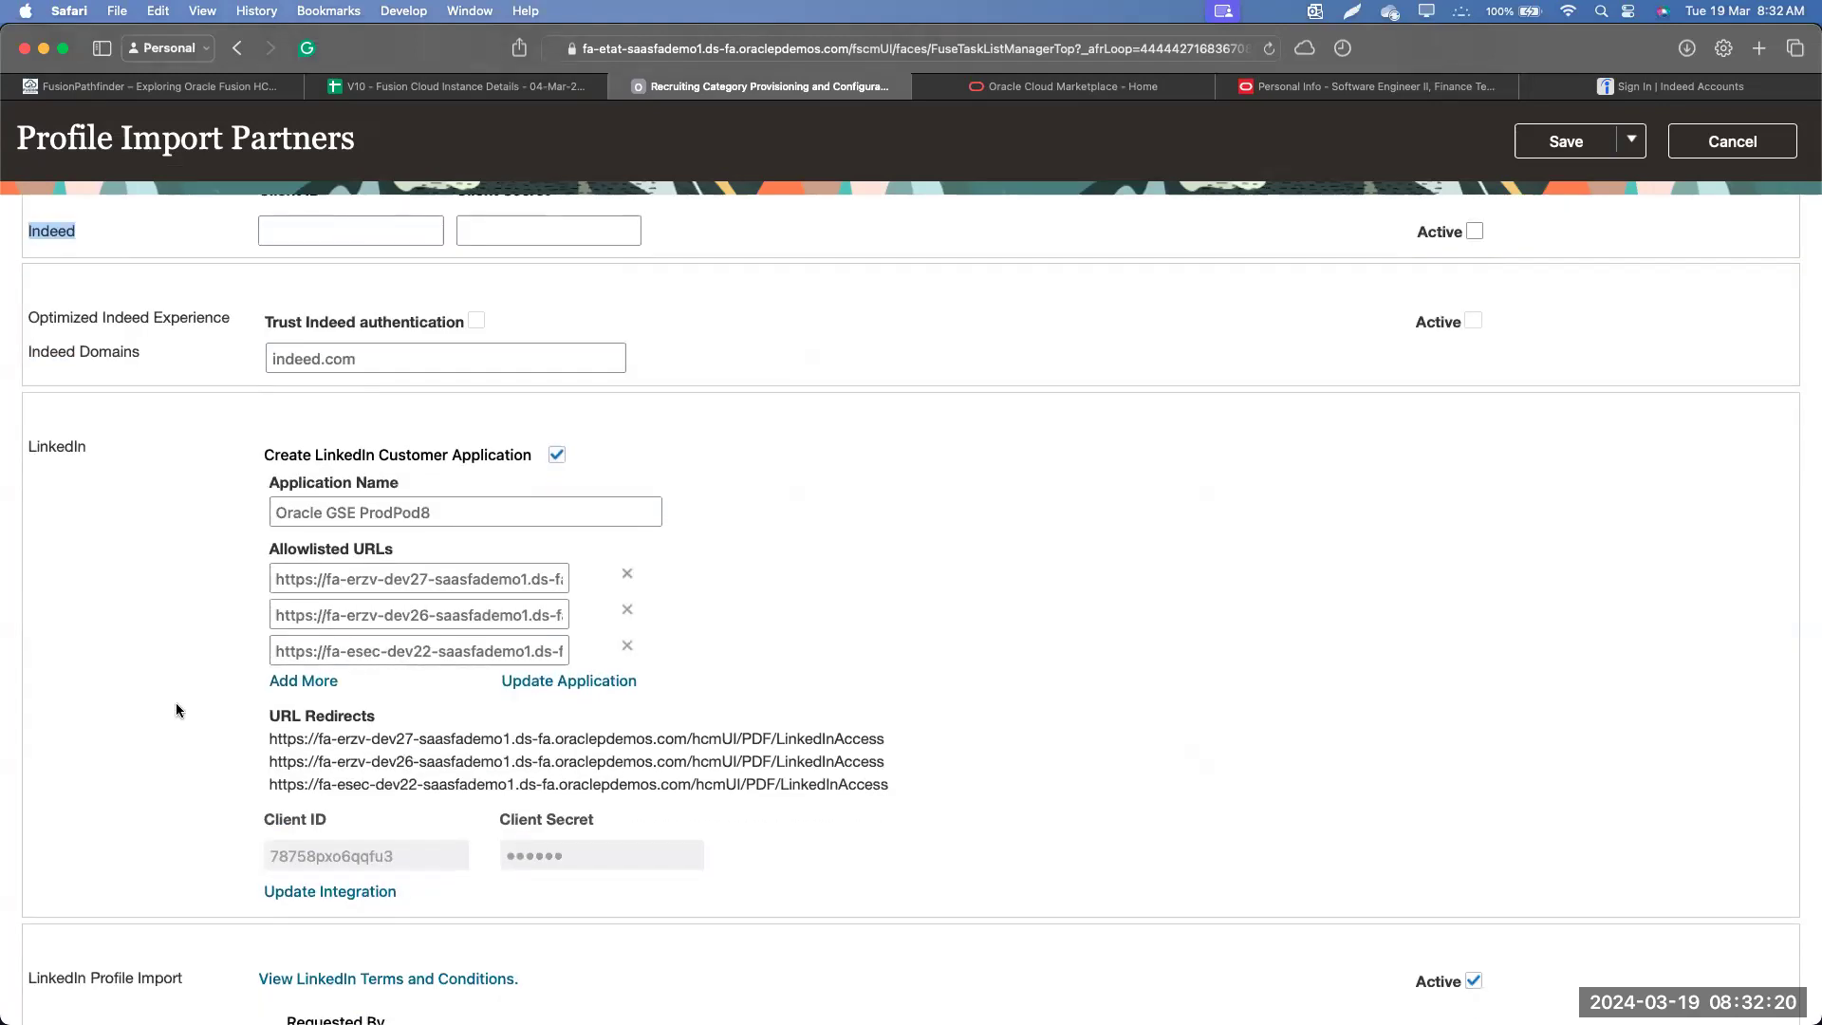
left_click(503, 516)
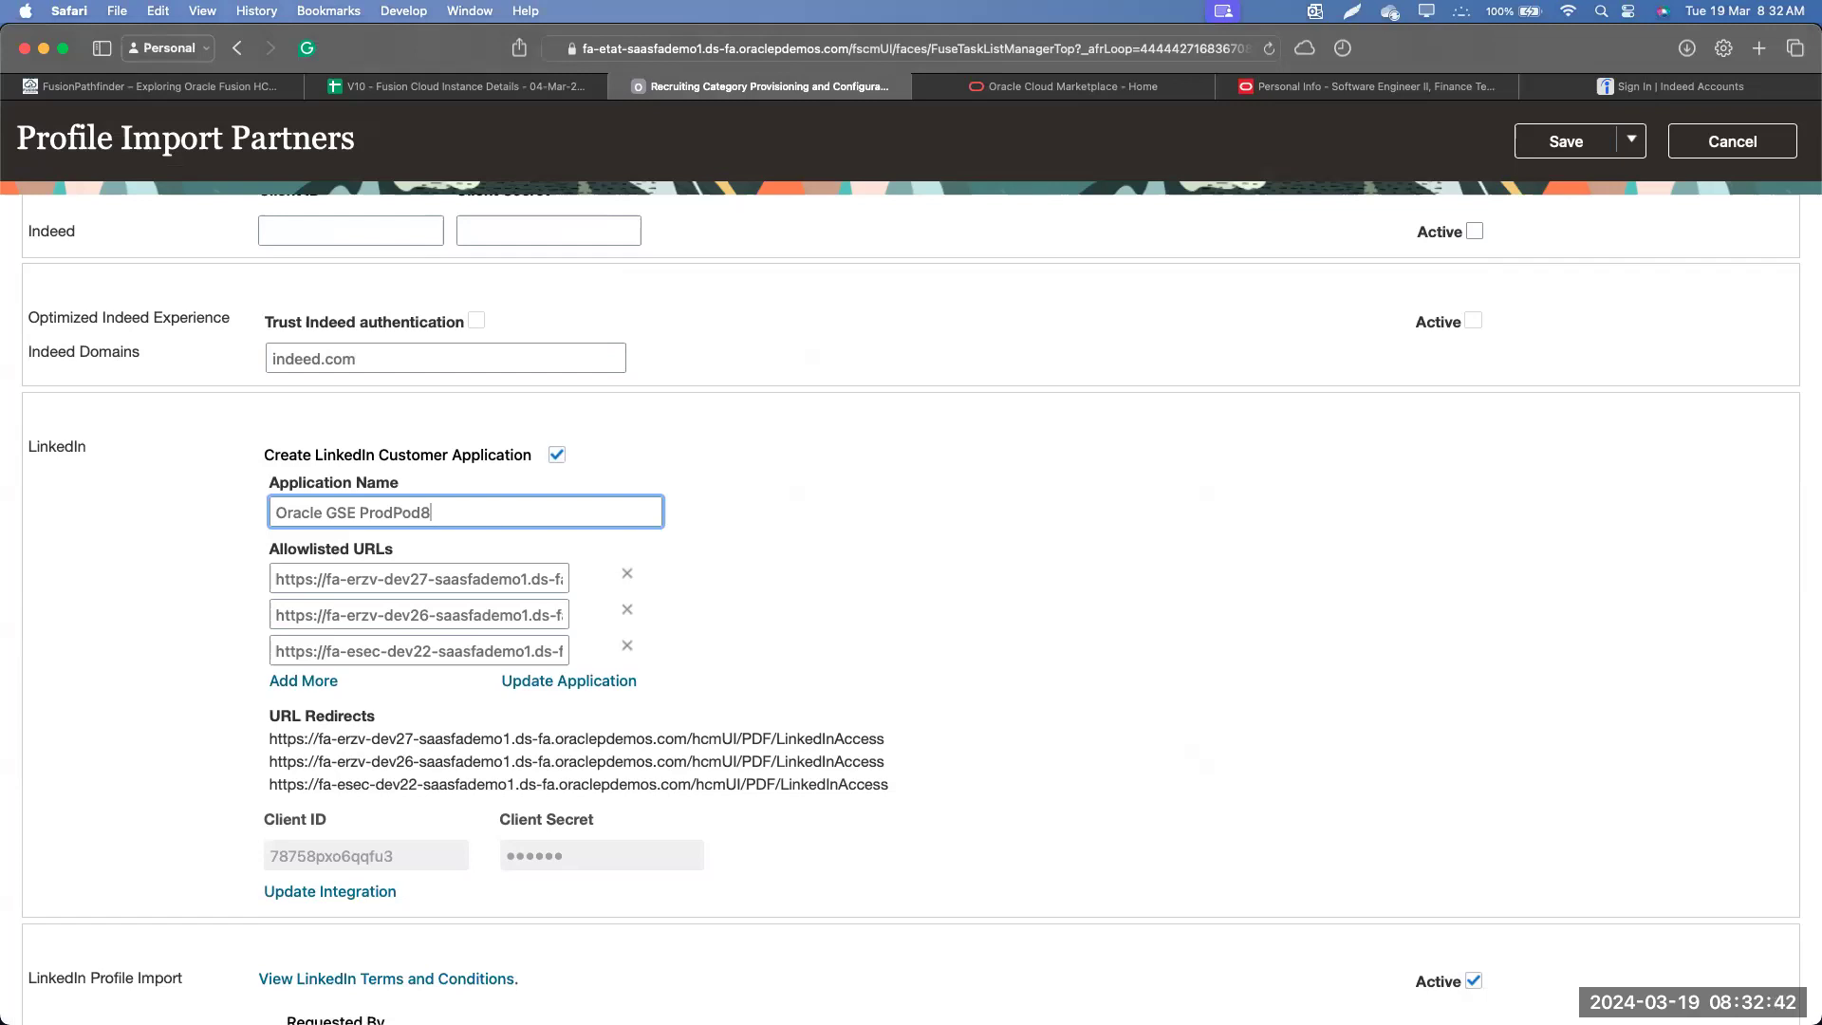
Close the LinkedIn pop-up window and review the URL redirects and client credentials of the LinkedIn customer application
key("super+grave")
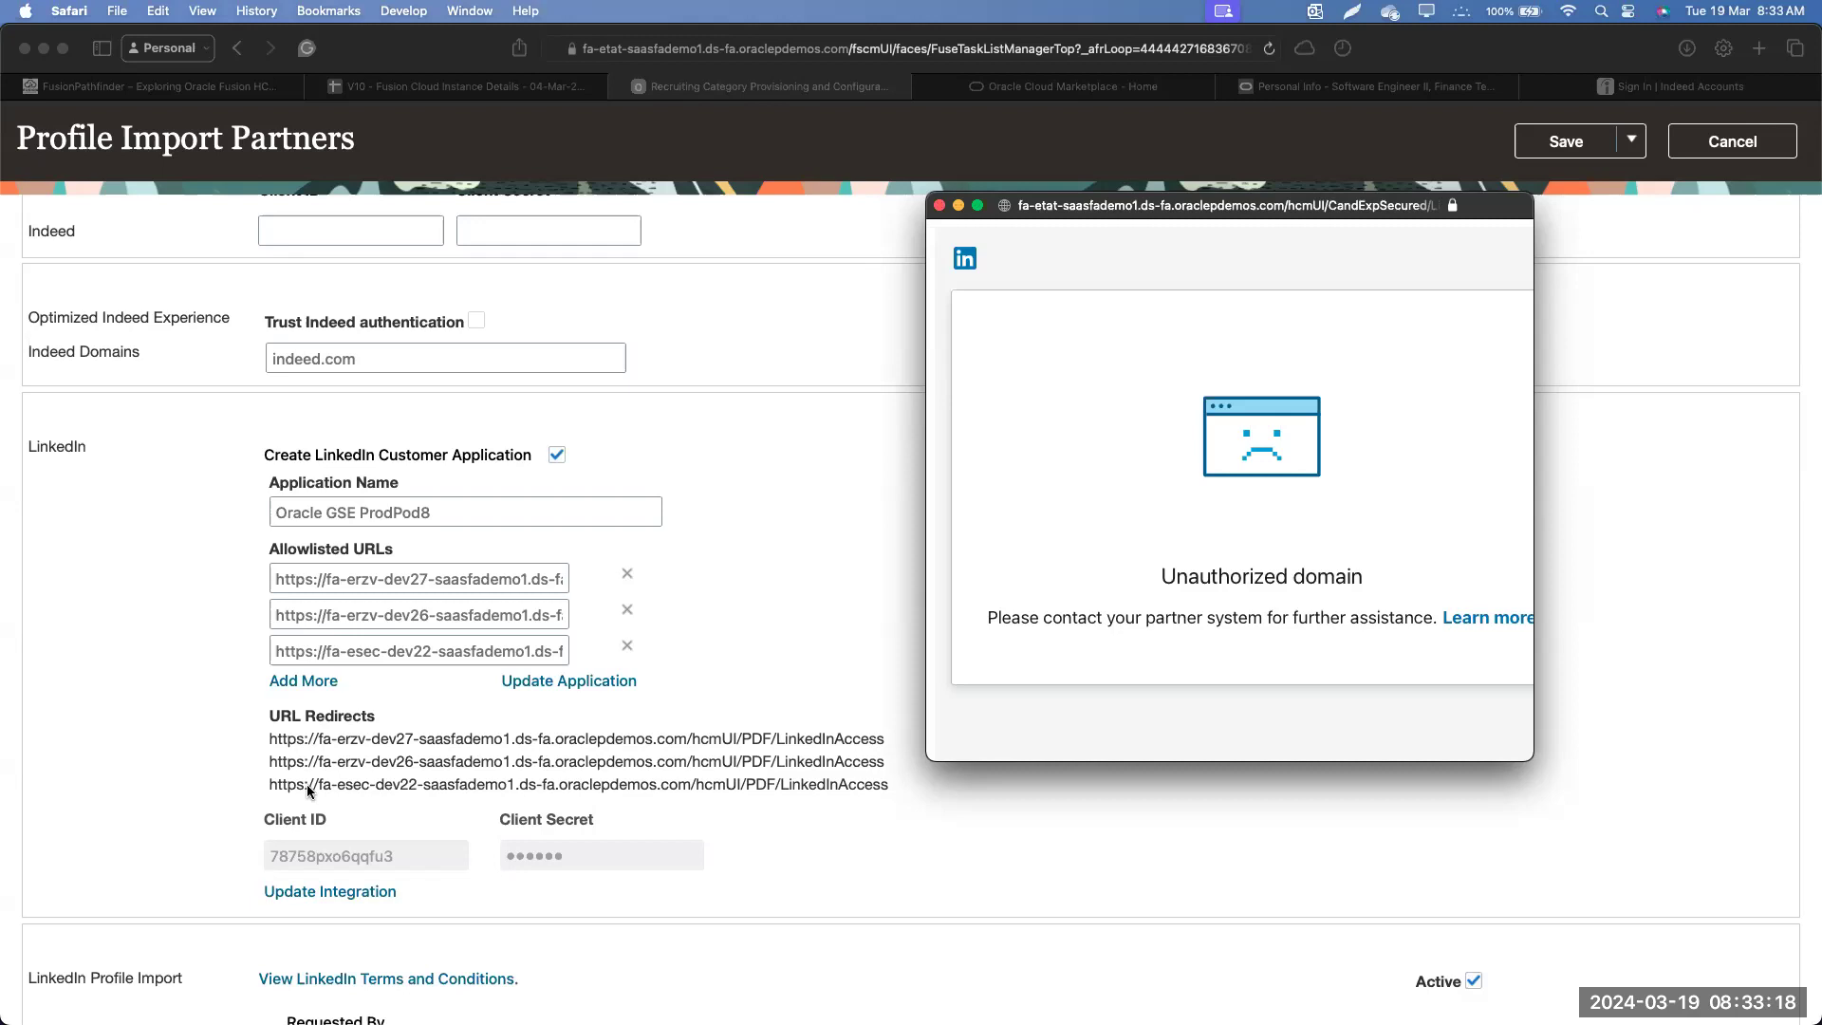
left_click(939, 206)
left_click_drag(275, 738, 707, 781)
left_click(968, 789)
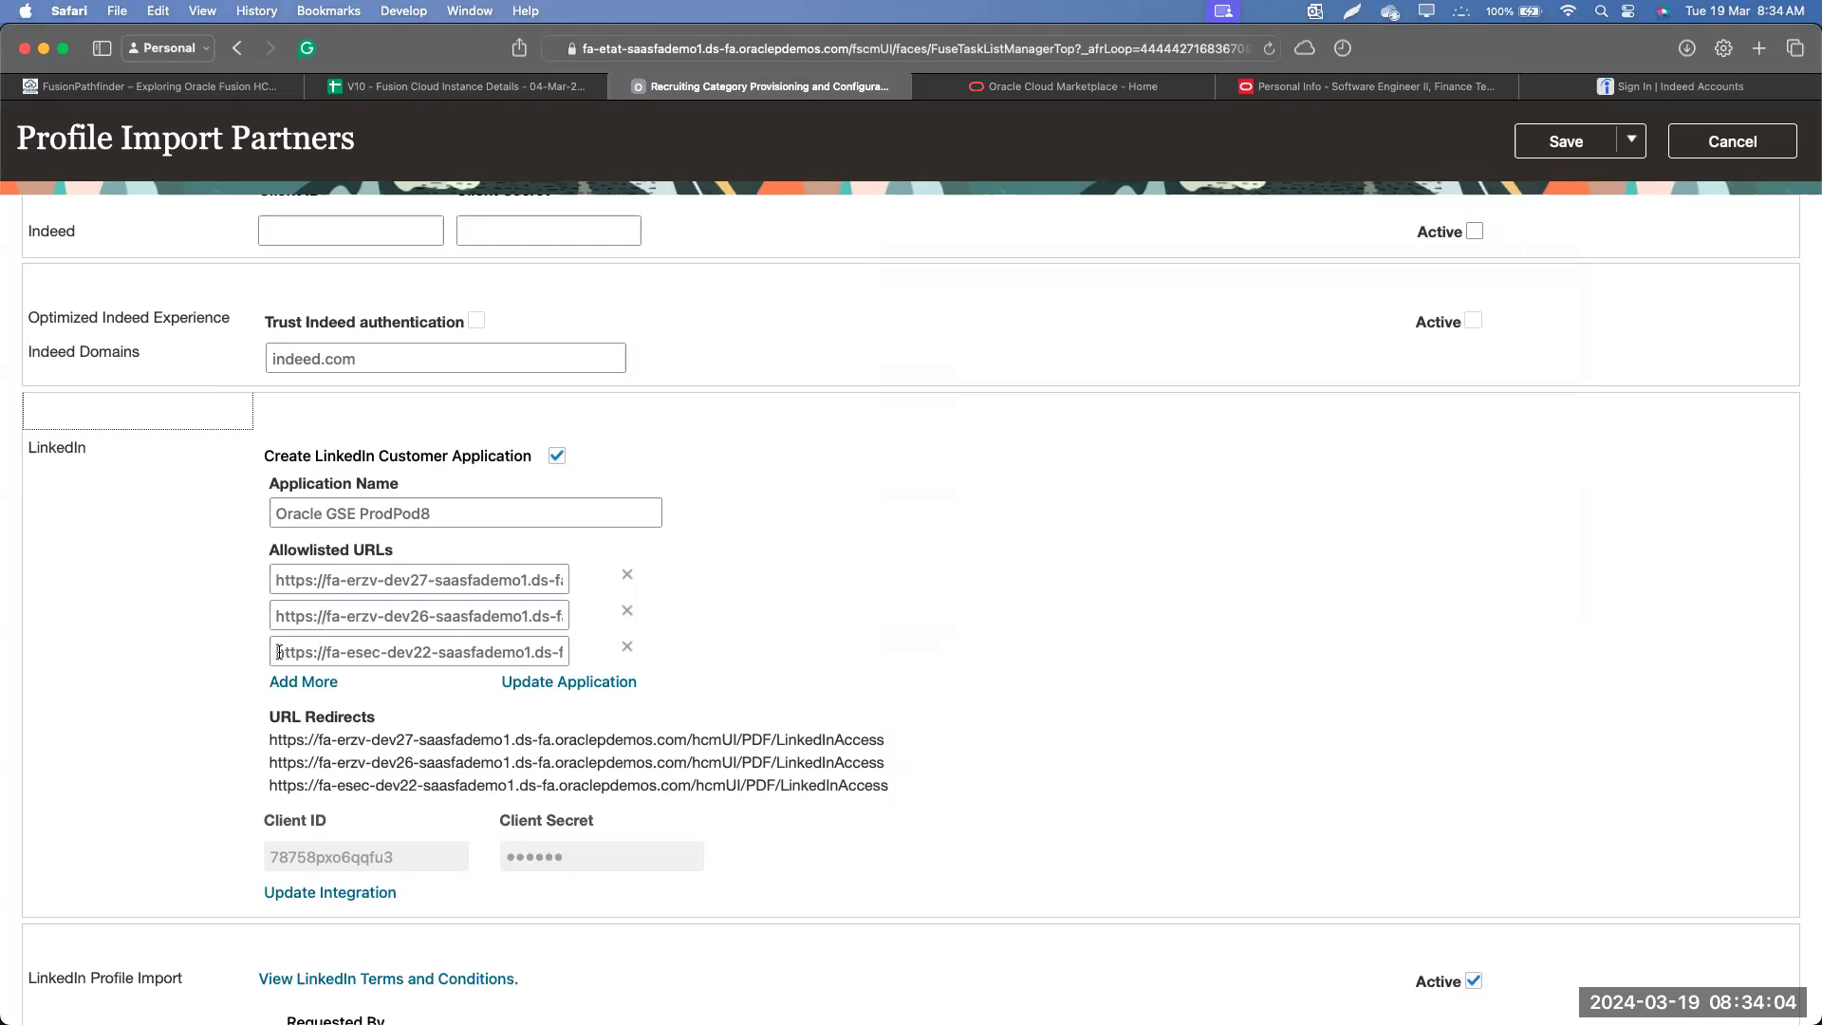
left_click_drag(279, 857, 595, 857)
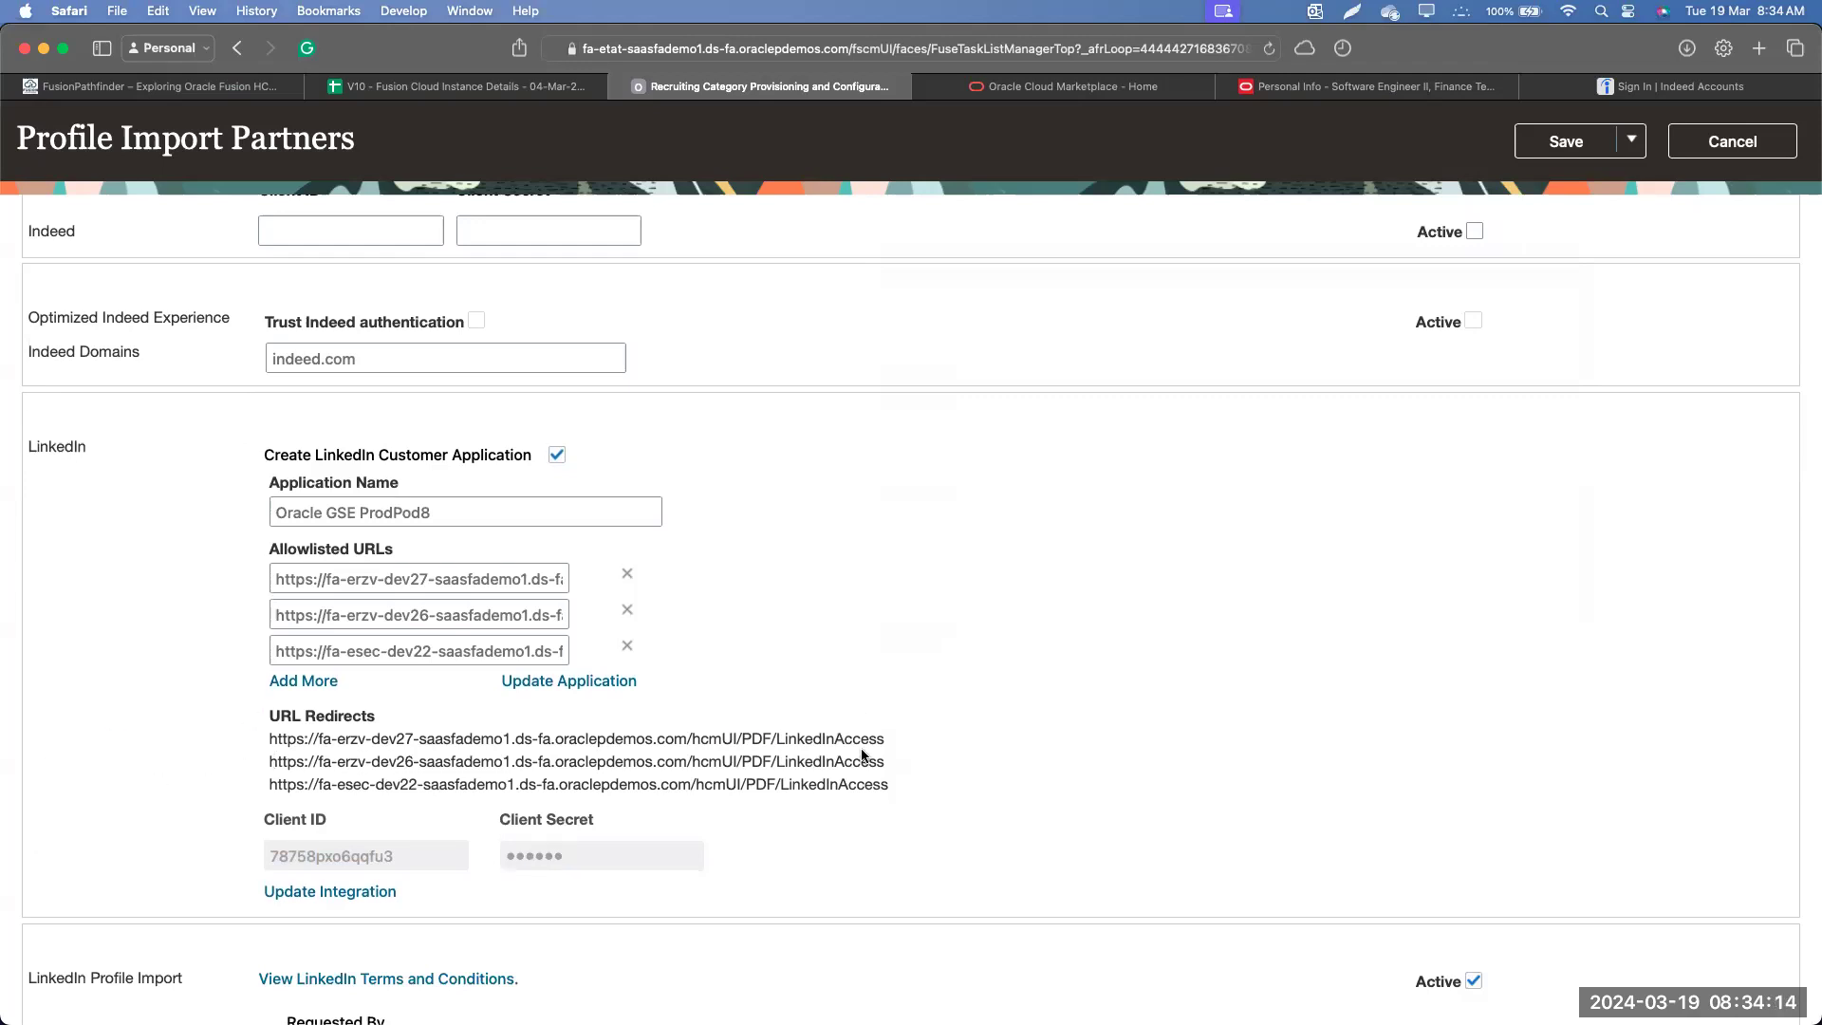
Review the LinkedIn Profile Import and Apply with LinkedIn sections, including their activation settings
scroll(862, 749, "up", 4)
scroll(862, 750, "down", 13)
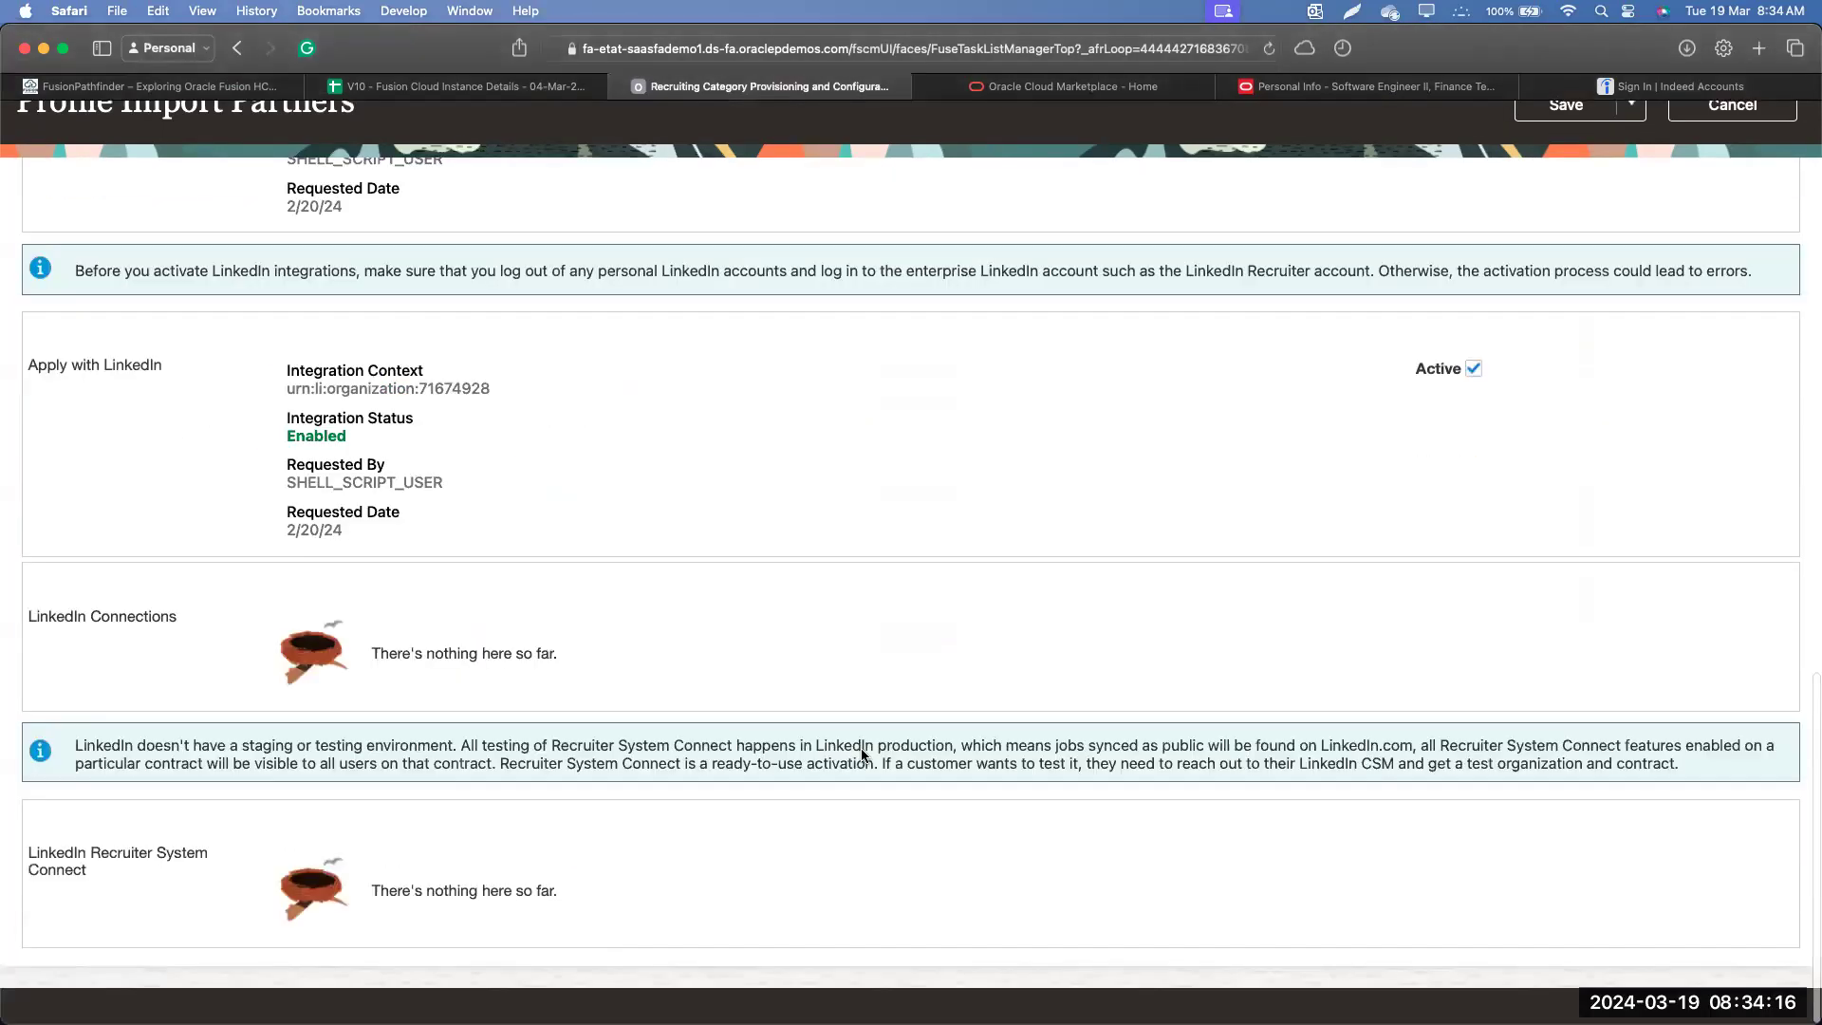
scroll(861, 749, "up", 4)
scroll(823, 751, "up", 4)
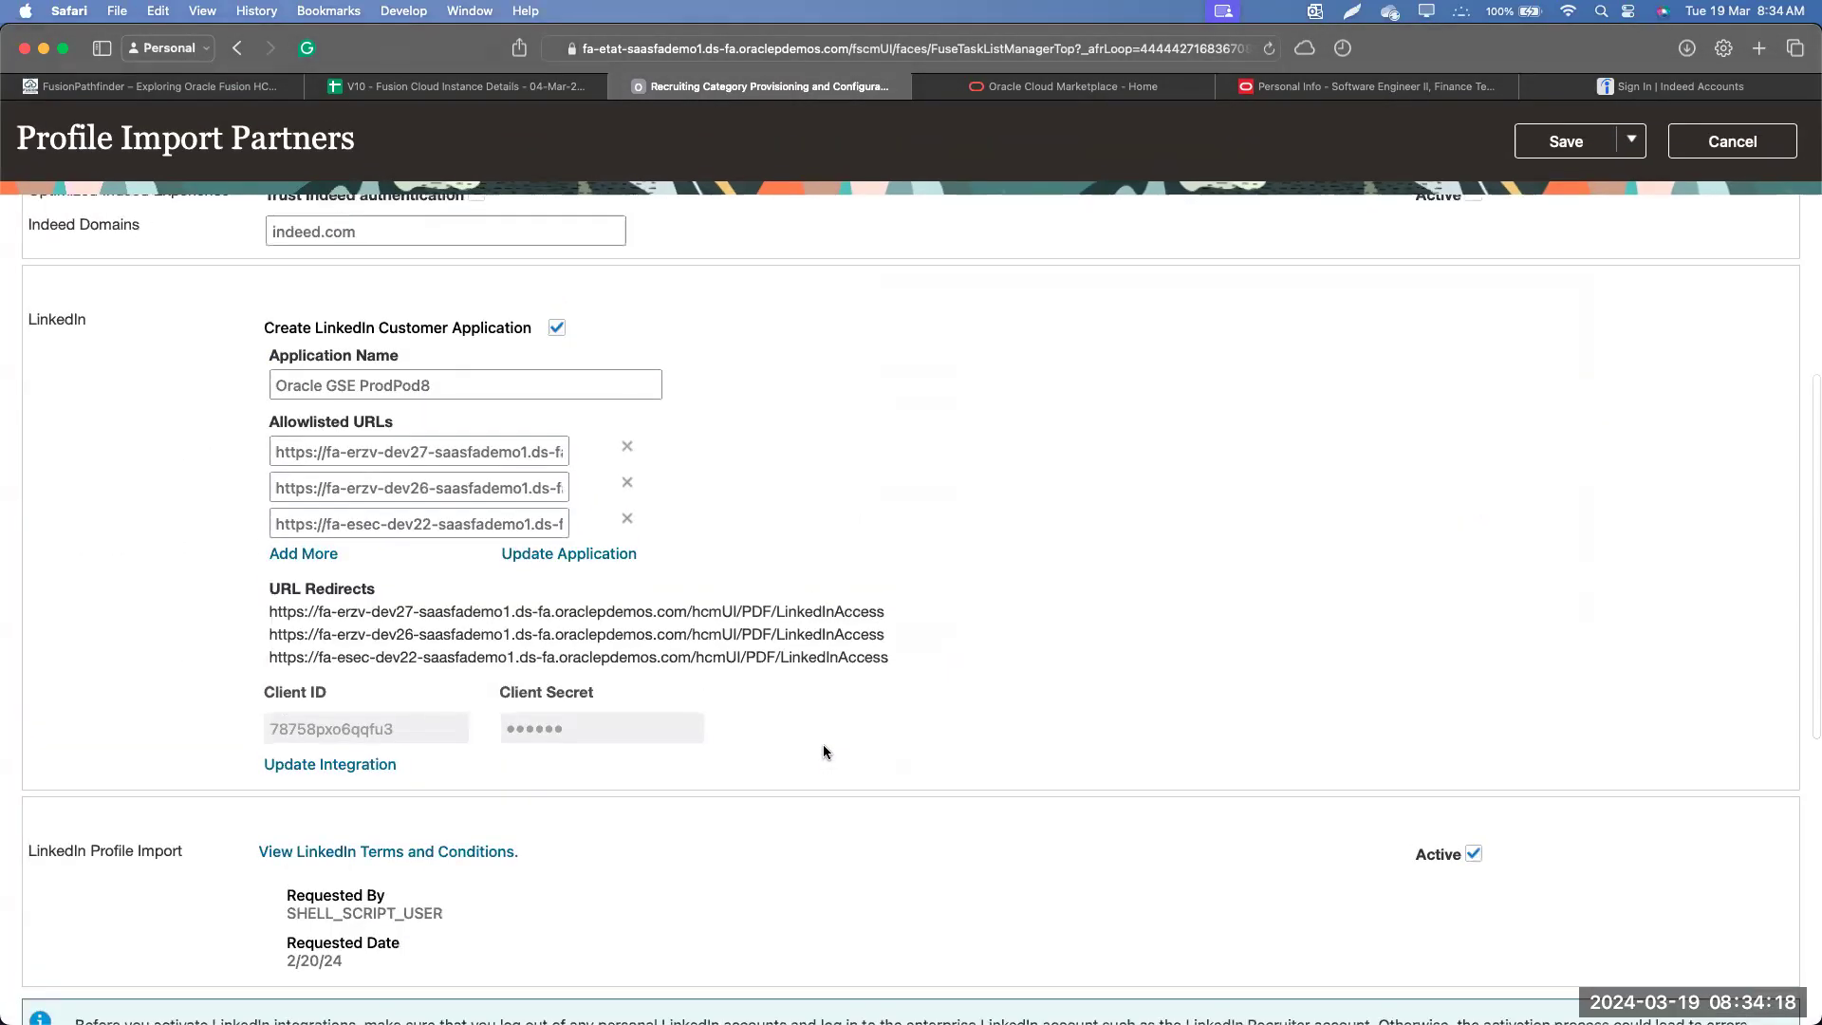
left_click_drag(58, 850, 360, 880)
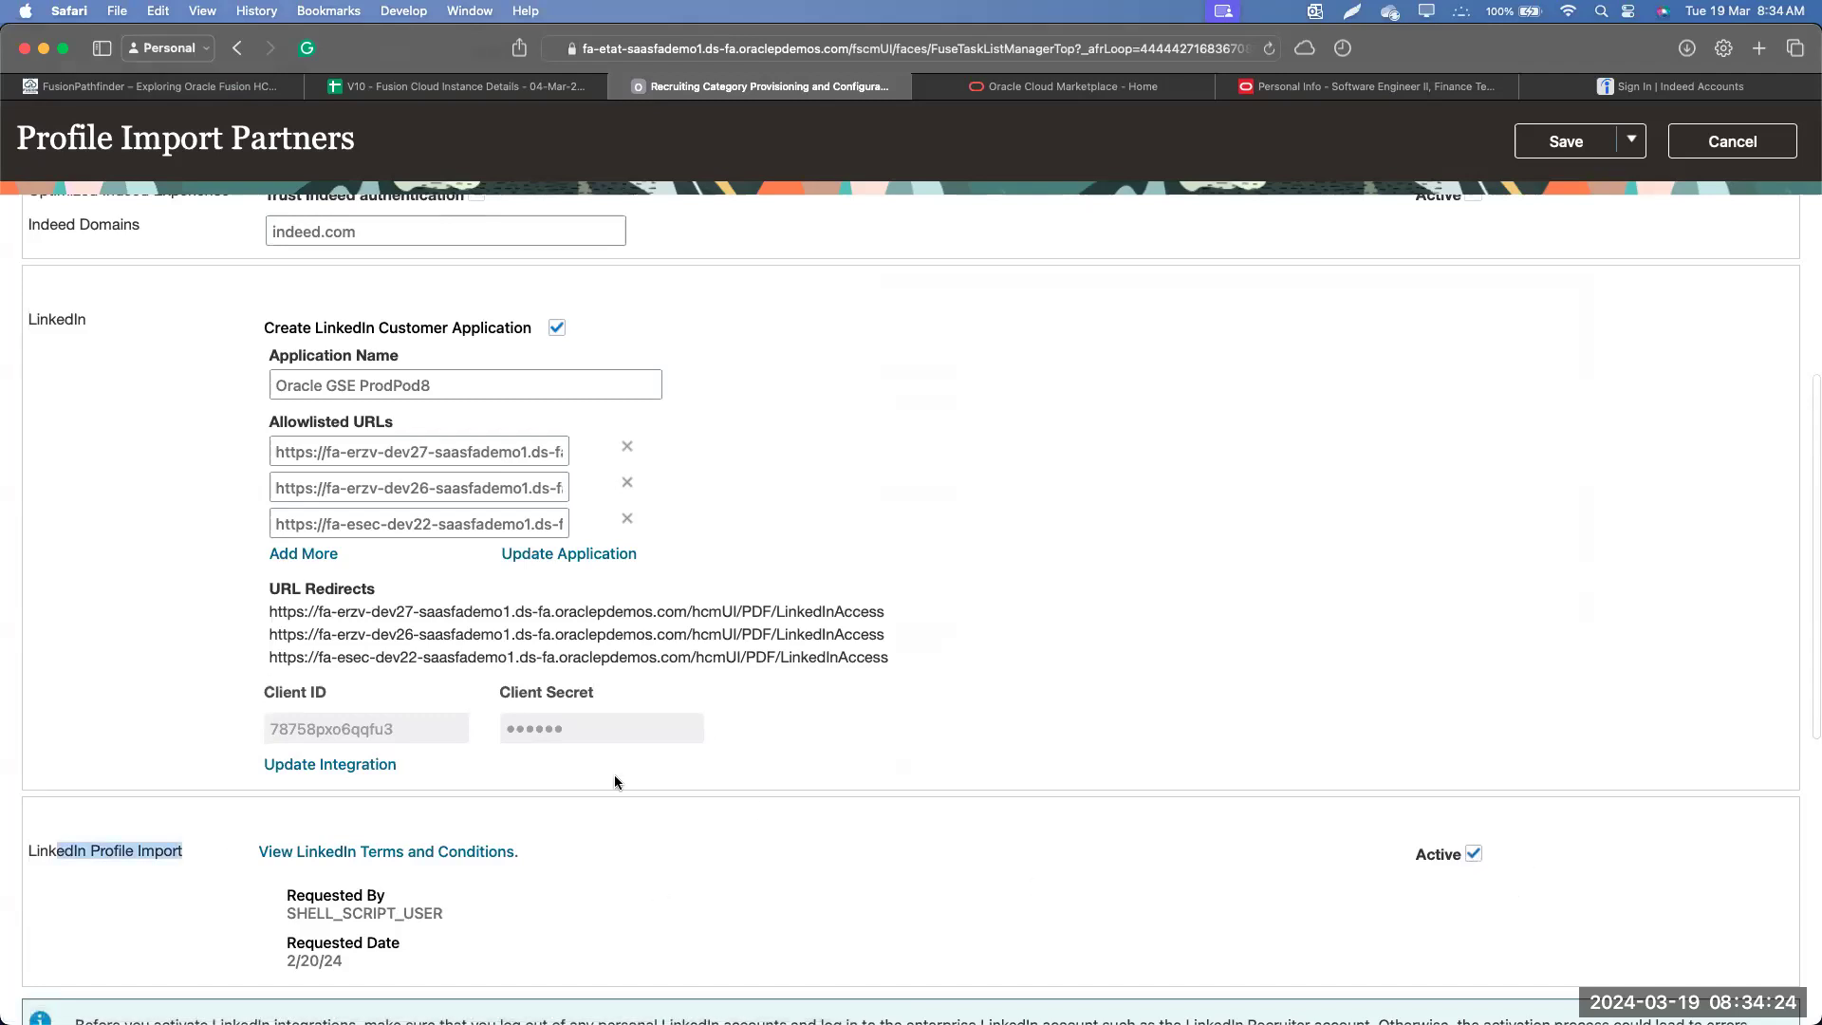
scroll(615, 782, "down", 5)
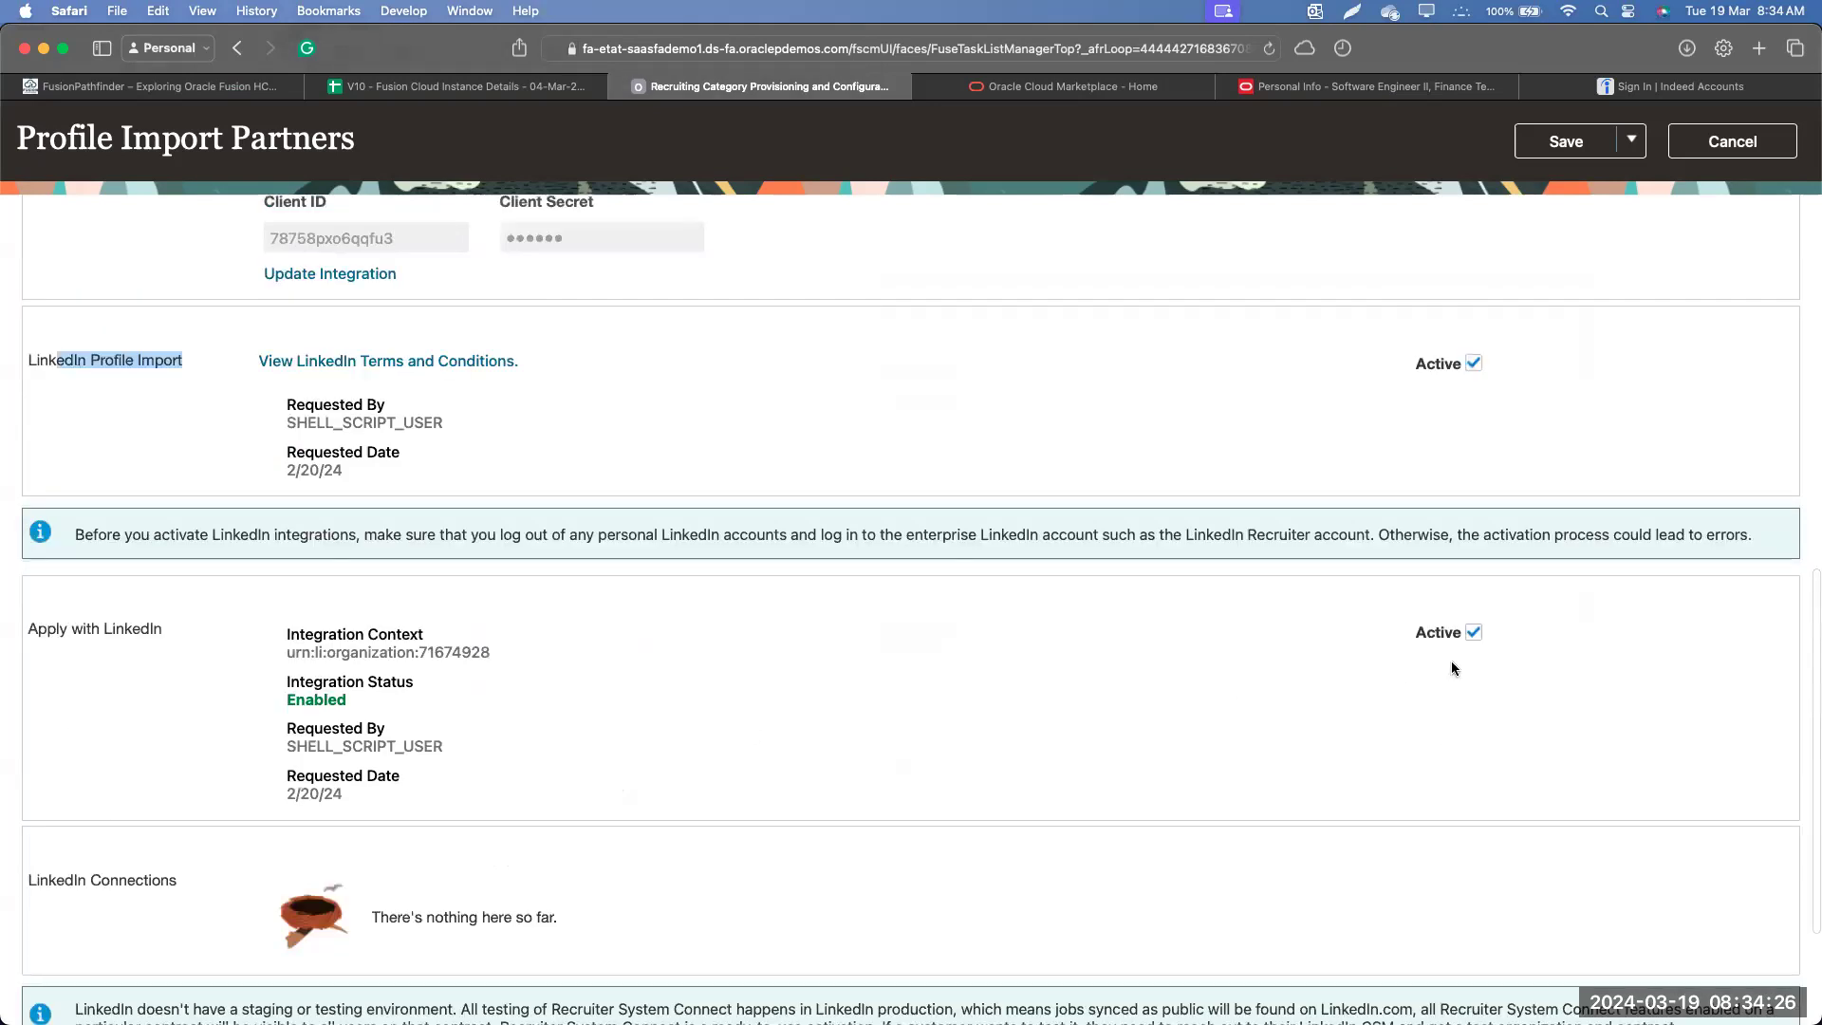
left_click_drag(30, 628, 190, 629)
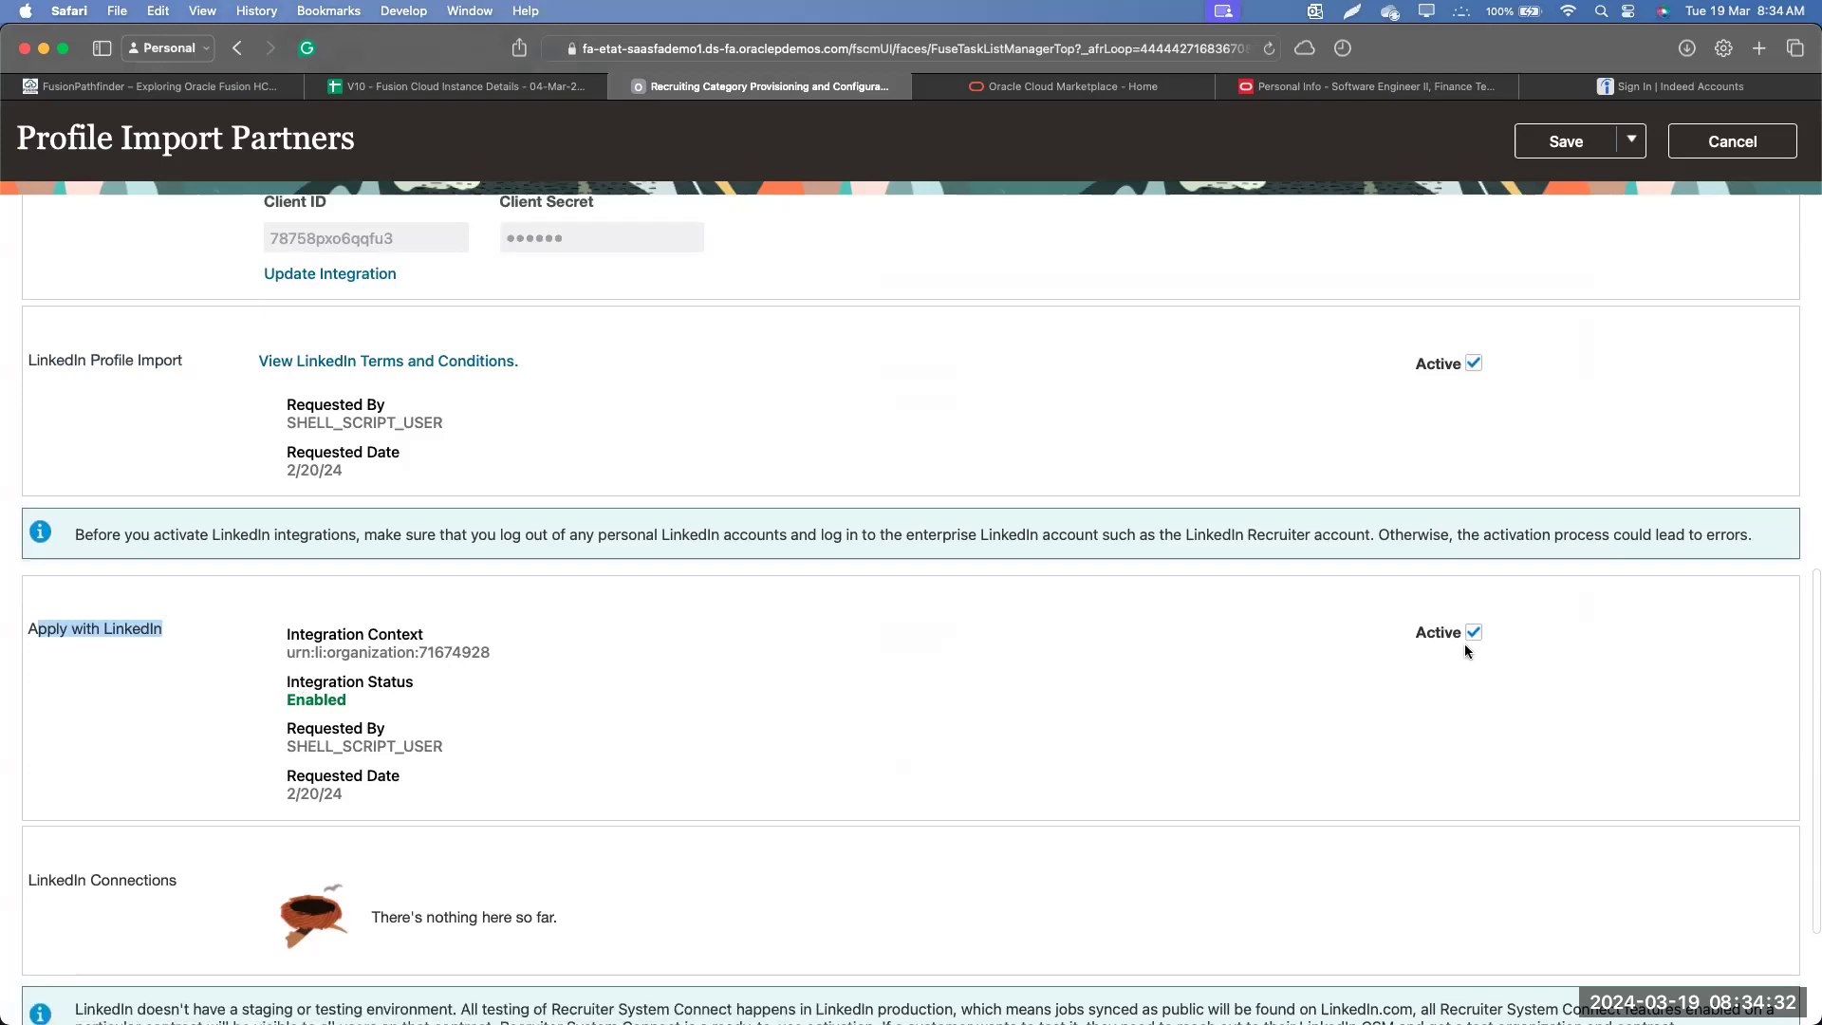
left_click(1096, 657)
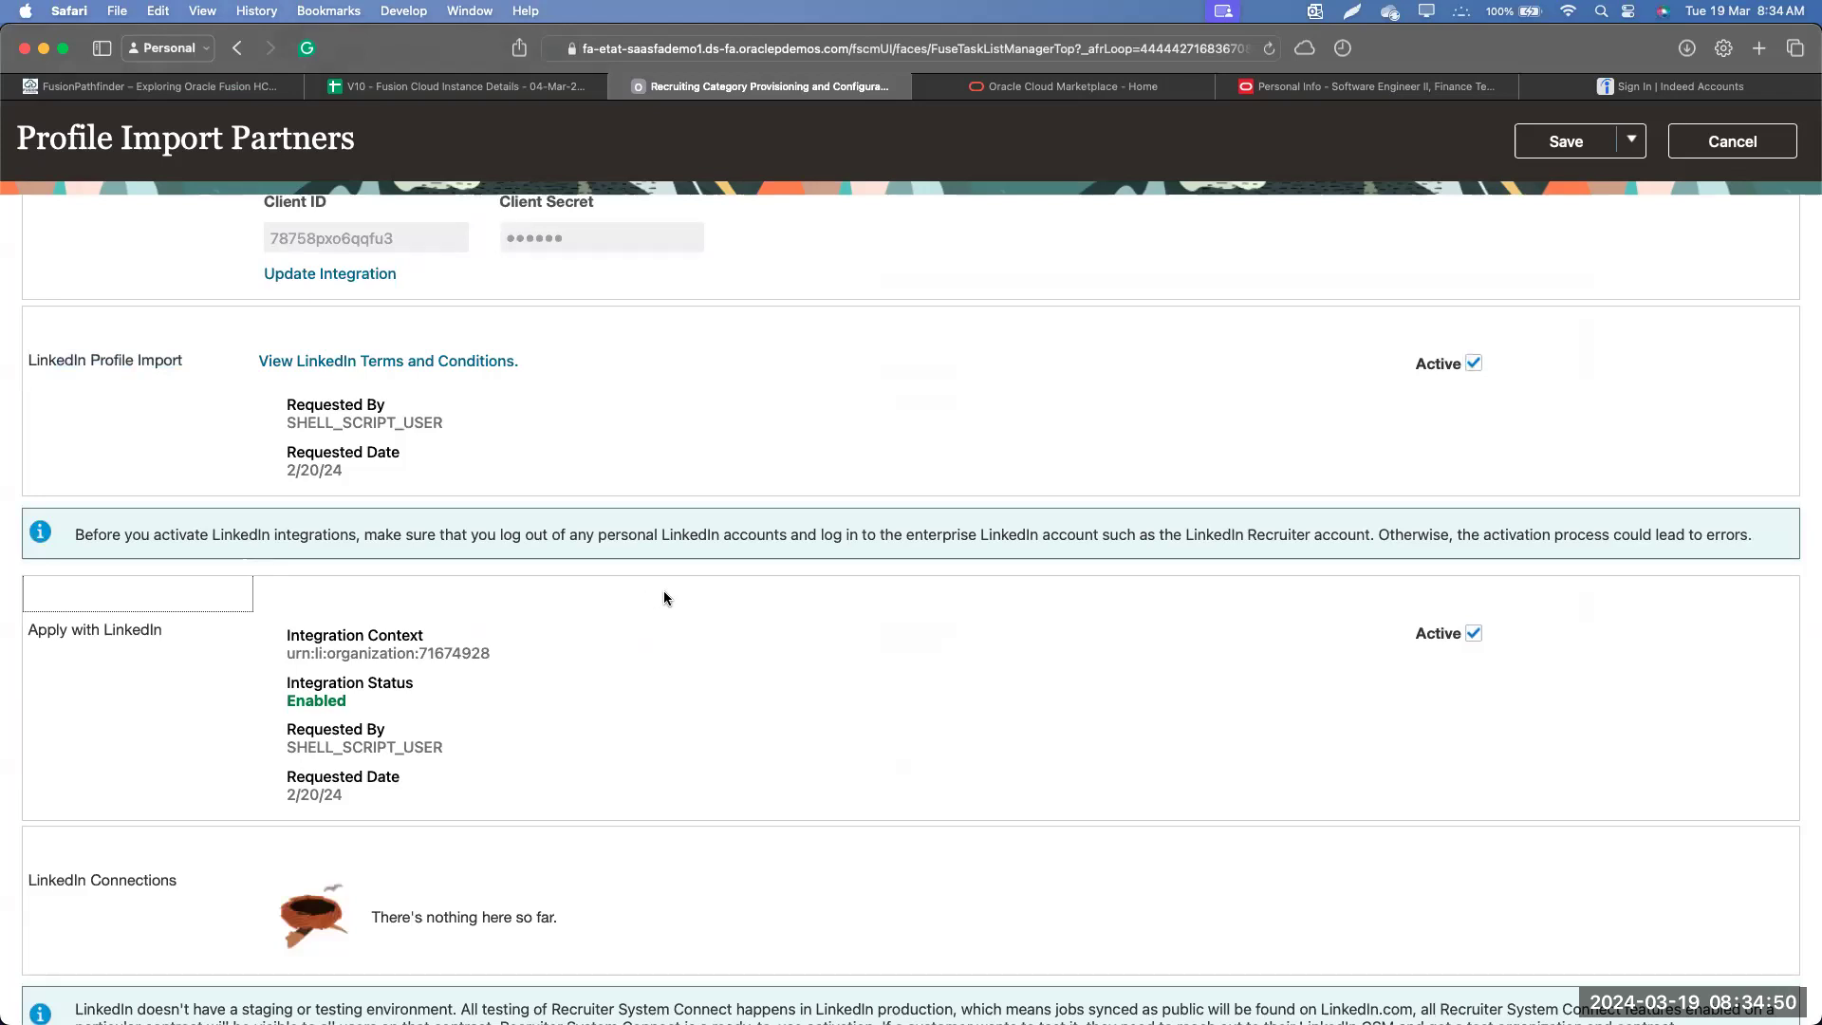
Examine the LinkedIn Connections and LinkedIn Recruiter System Connect sections at the end of the setup page
scroll(663, 593, "down", 3)
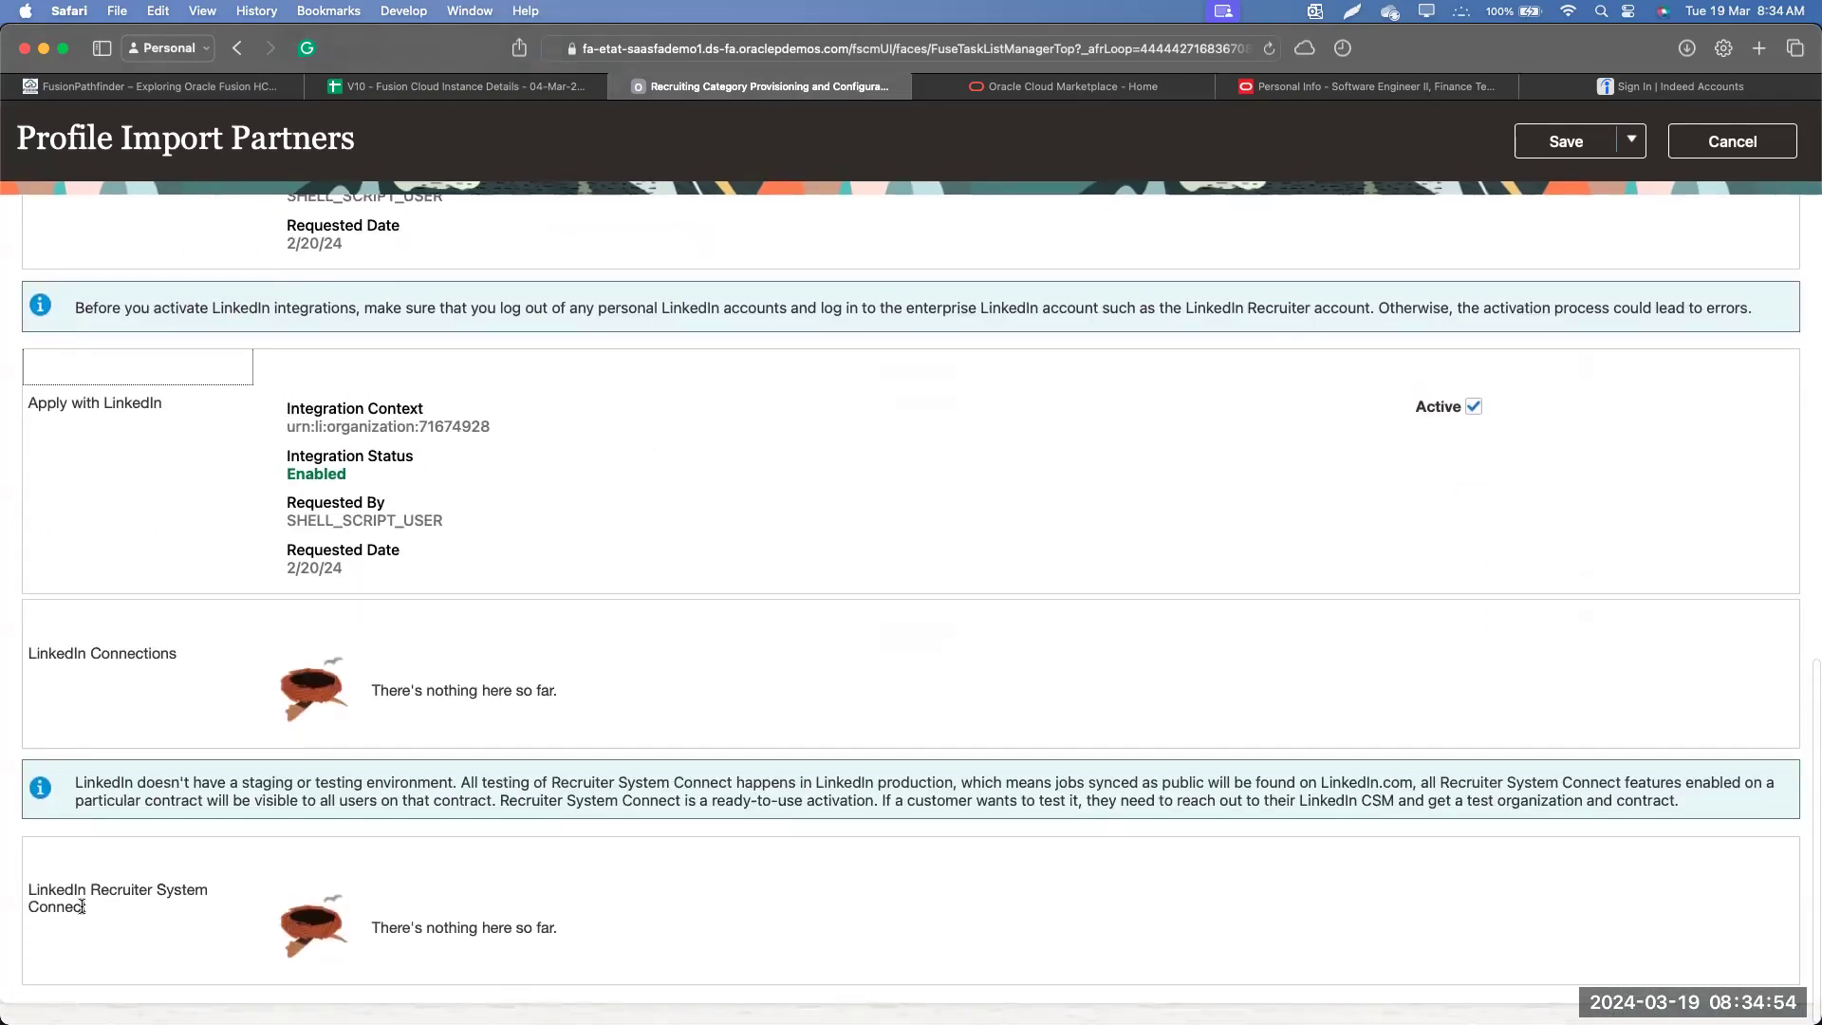
left_click_drag(26, 890, 85, 908)
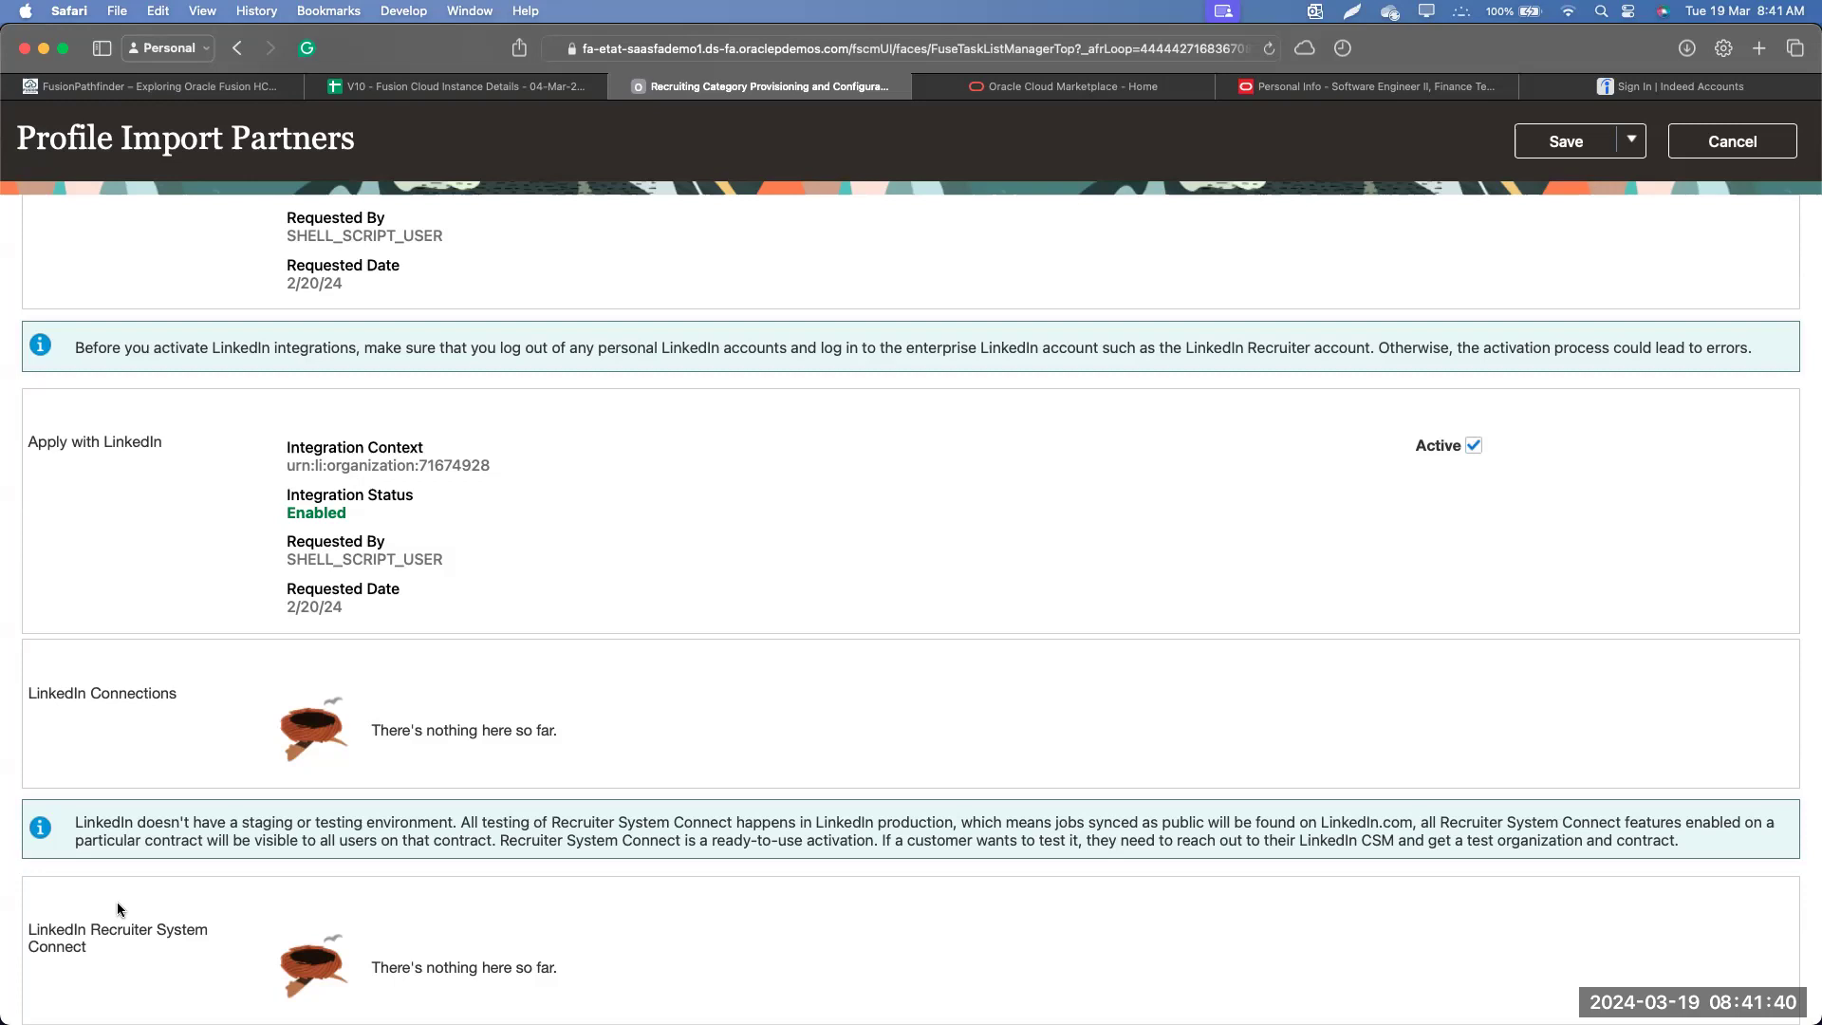
scroll(117, 901, "down", 1)
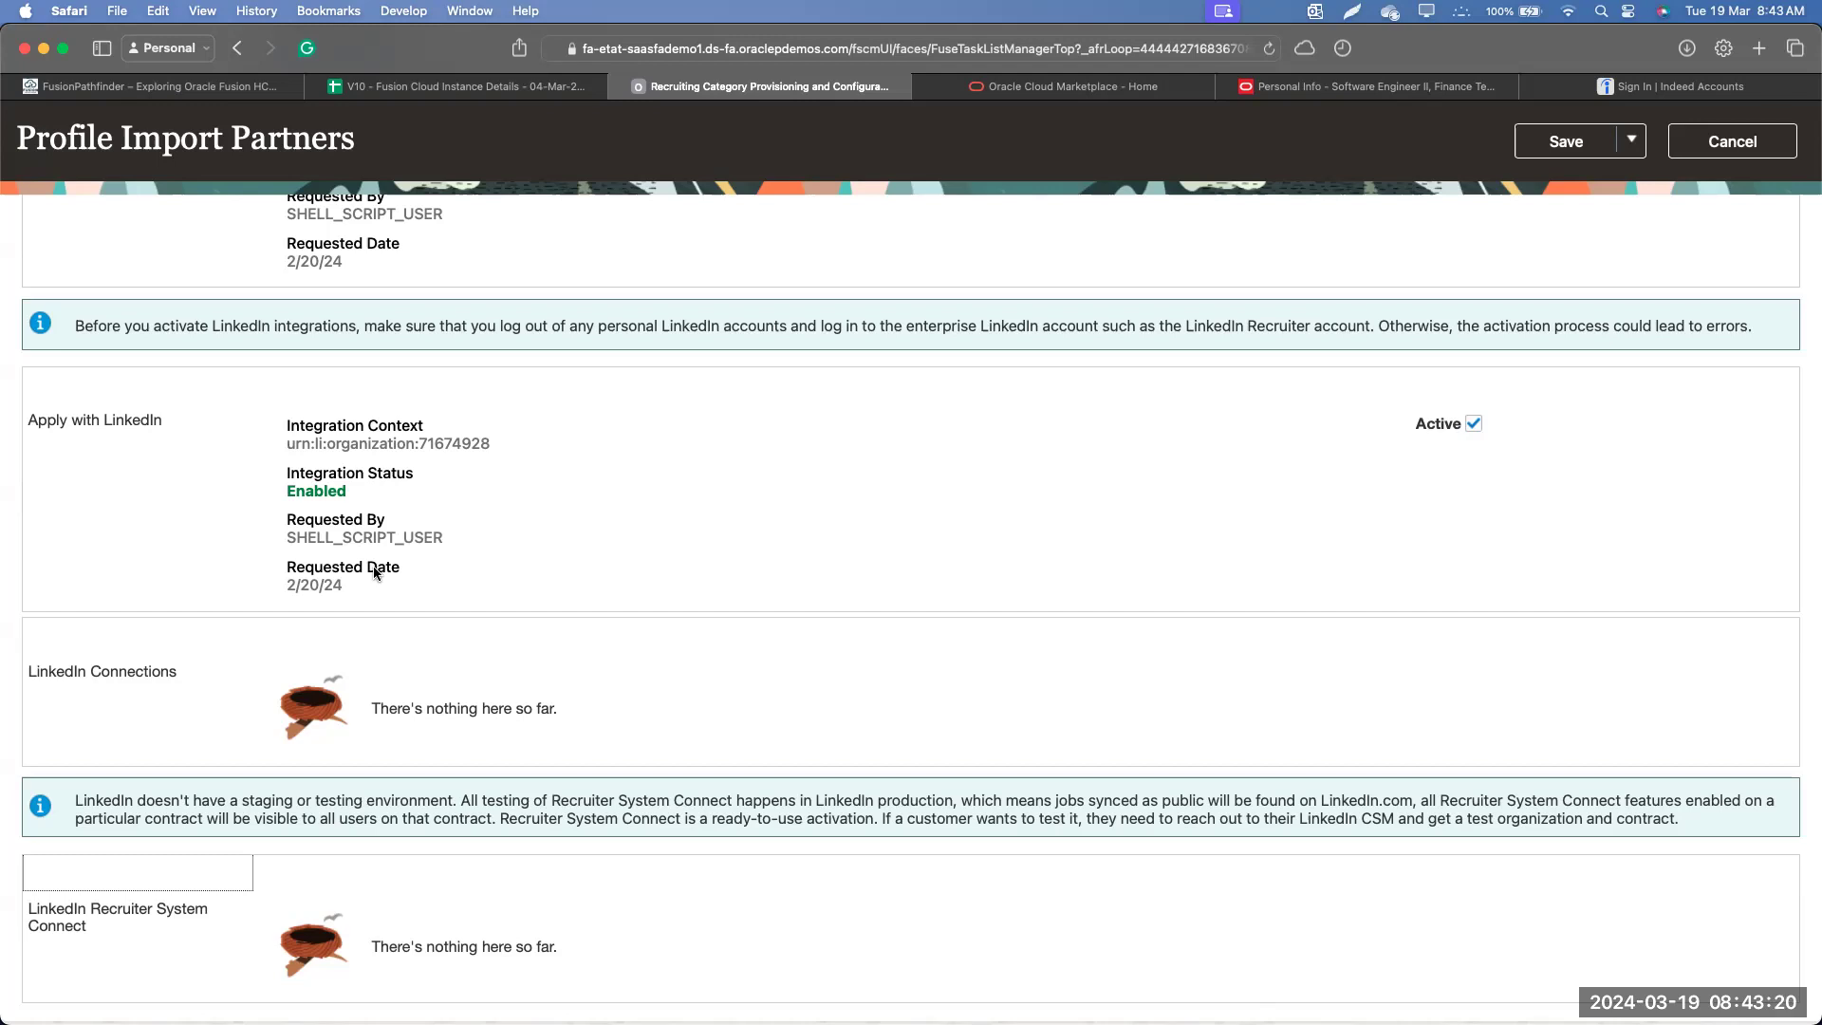
Switch to the HCM Course agenda workbook and fill 19-Mar-24 in B103 and B104 for Enable Apply with LinkedIn and Enable Apply with Indeed
key("ctrl+Up")
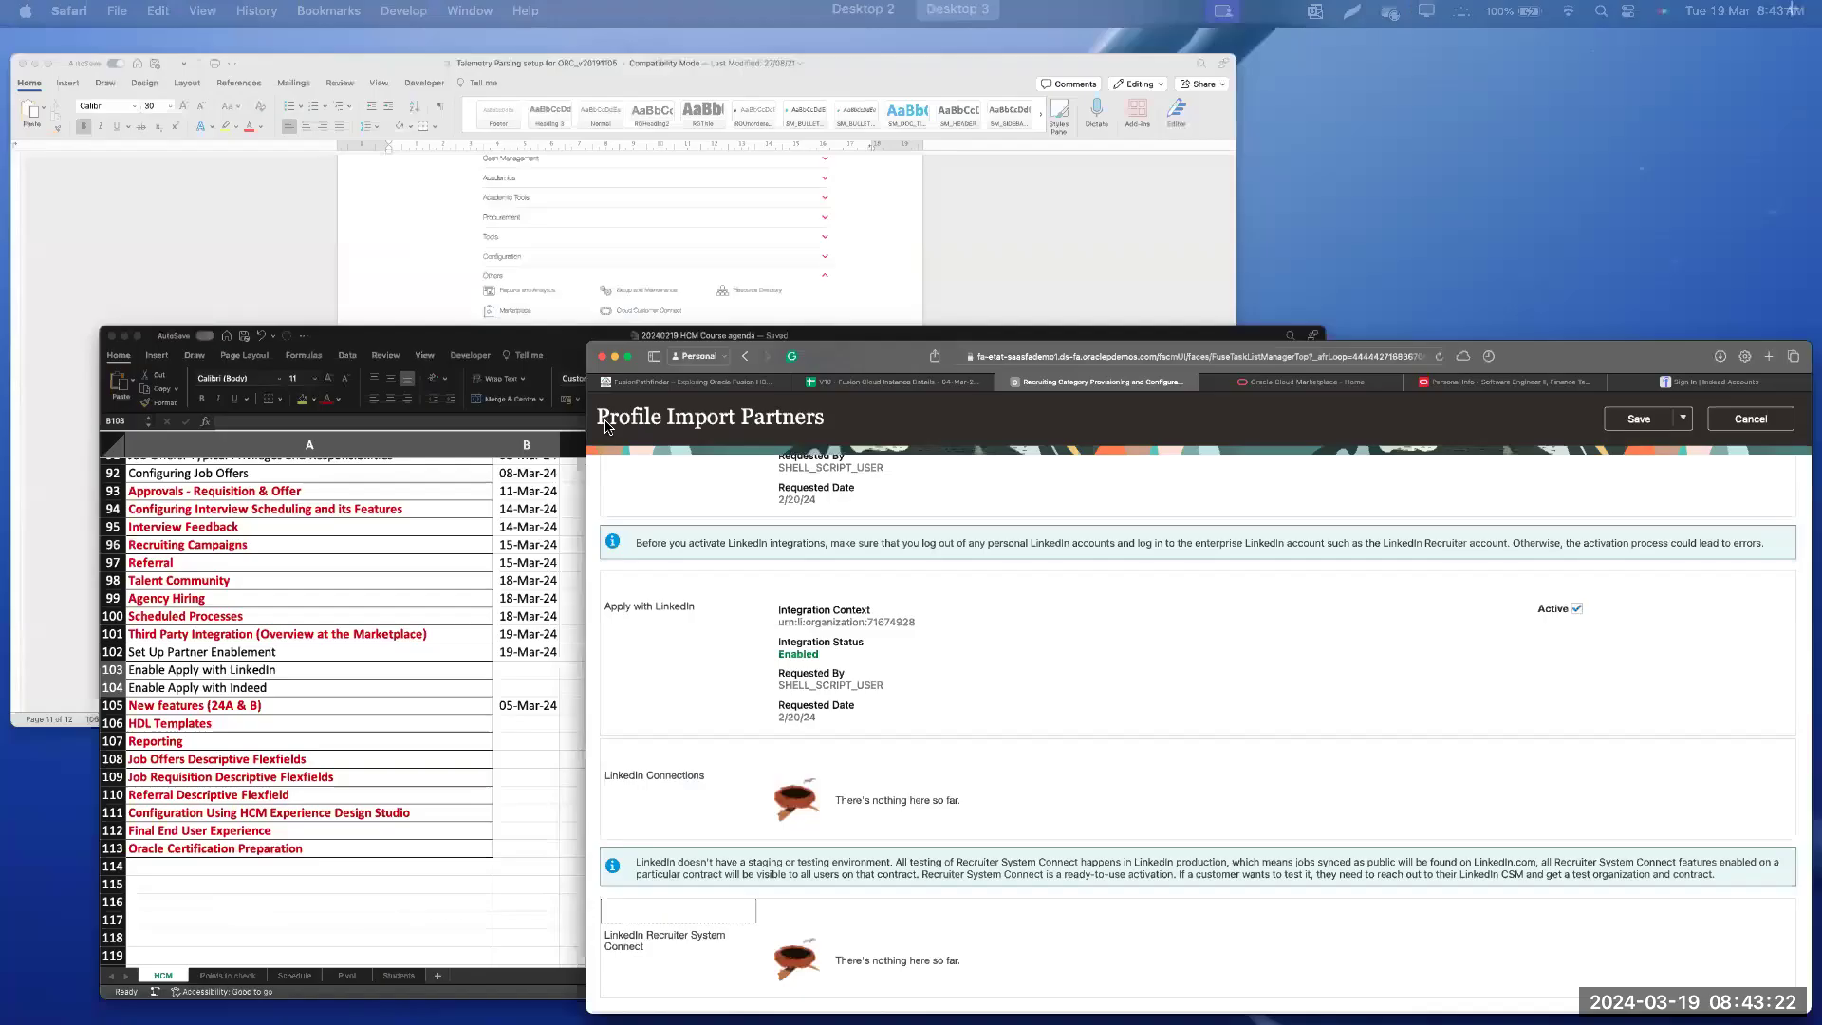
left_click(561, 662)
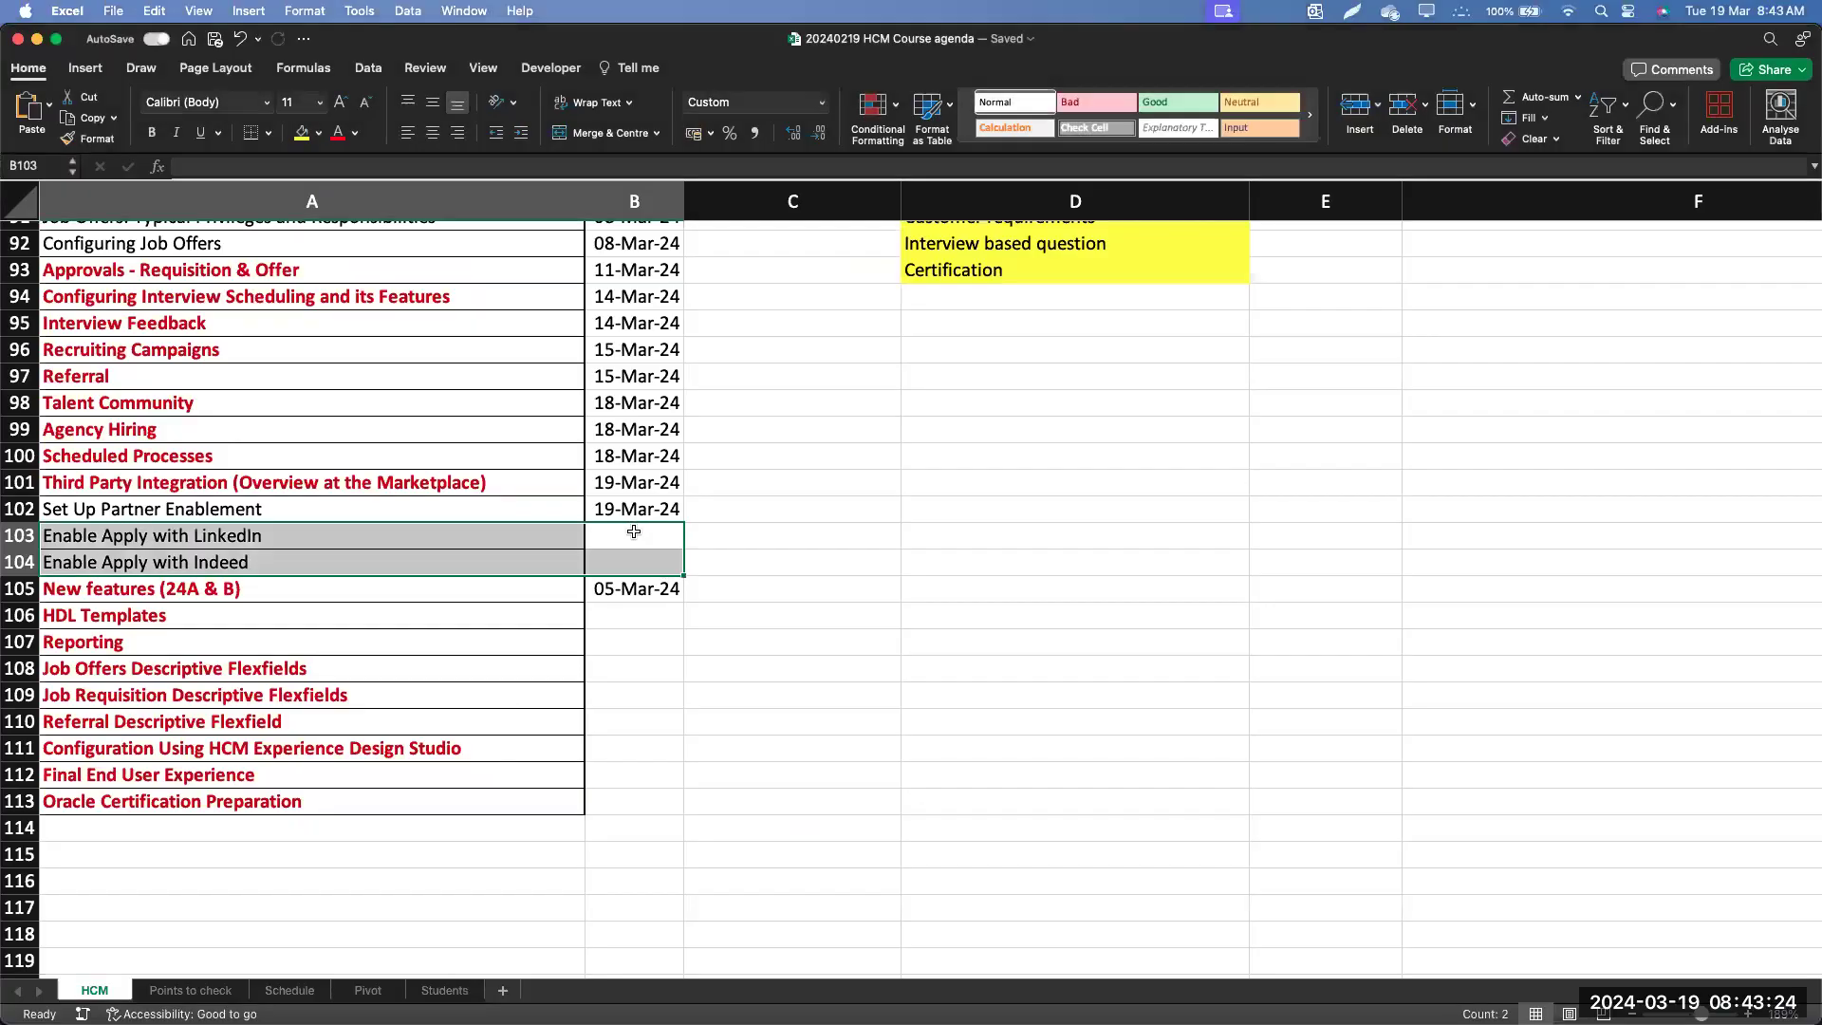
left_click(634, 531)
key("super+d")
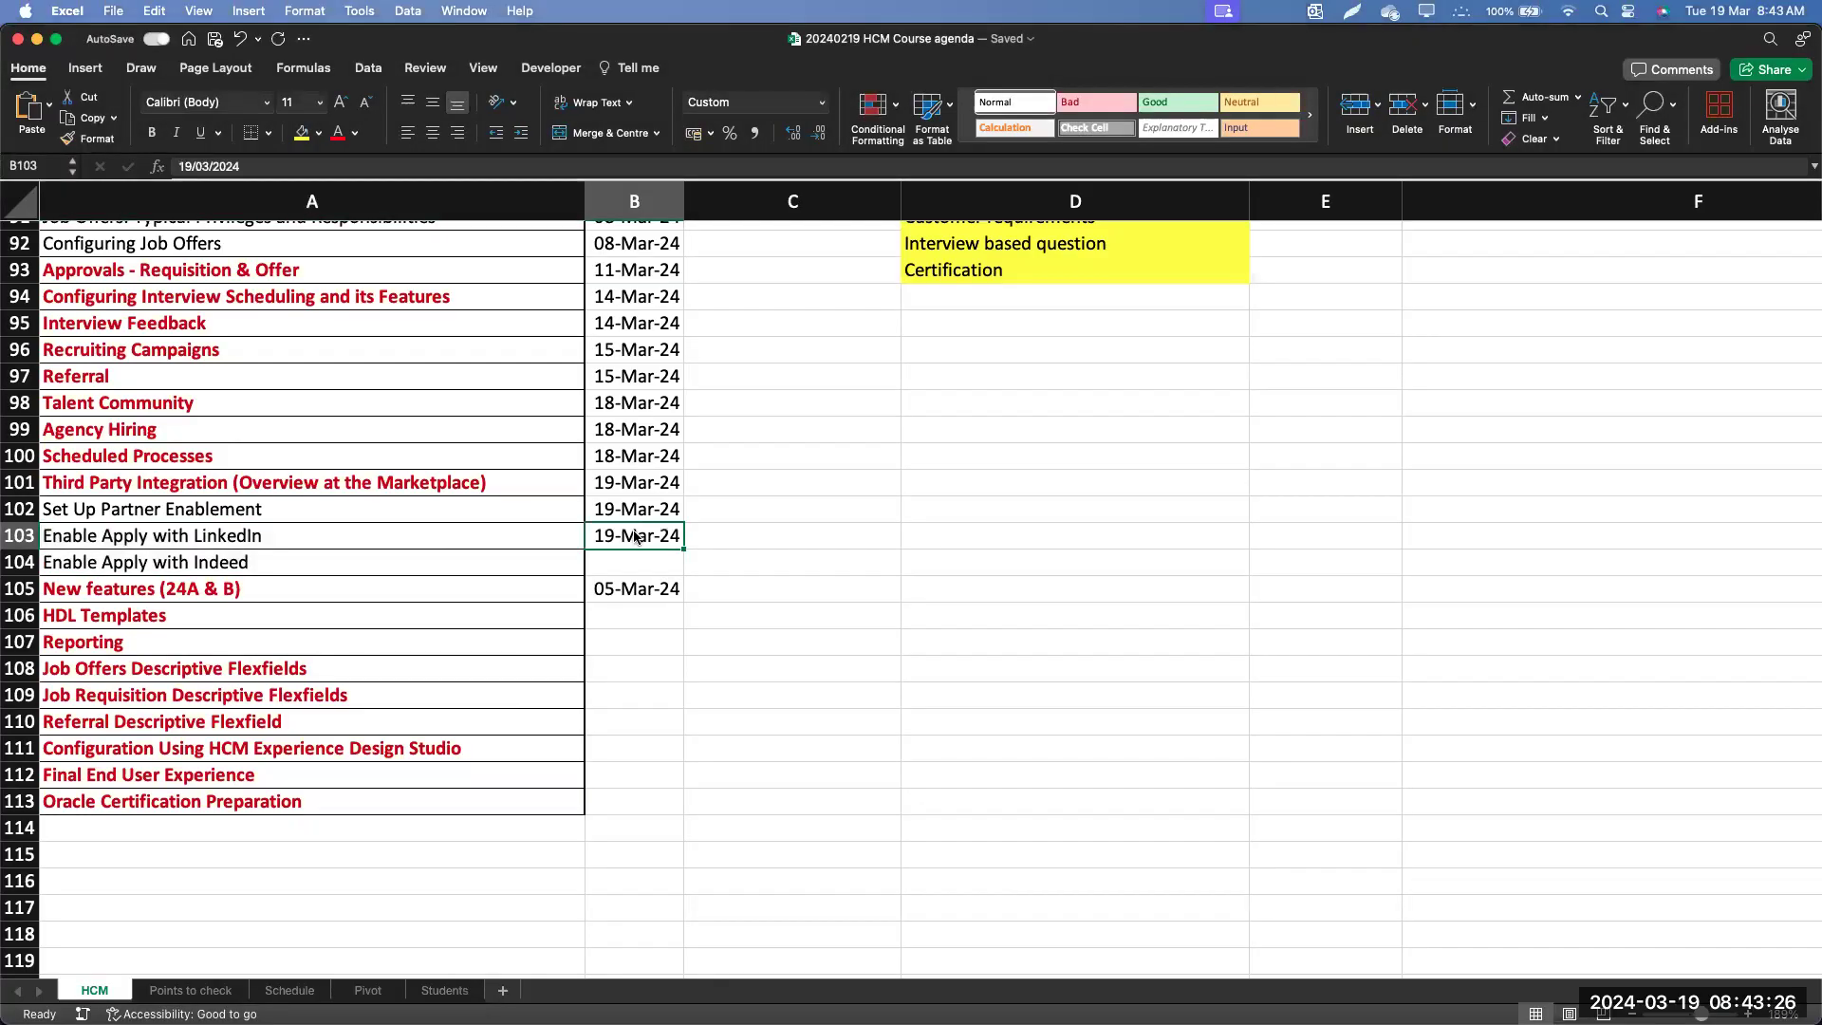
key("Down")
key("super+d")
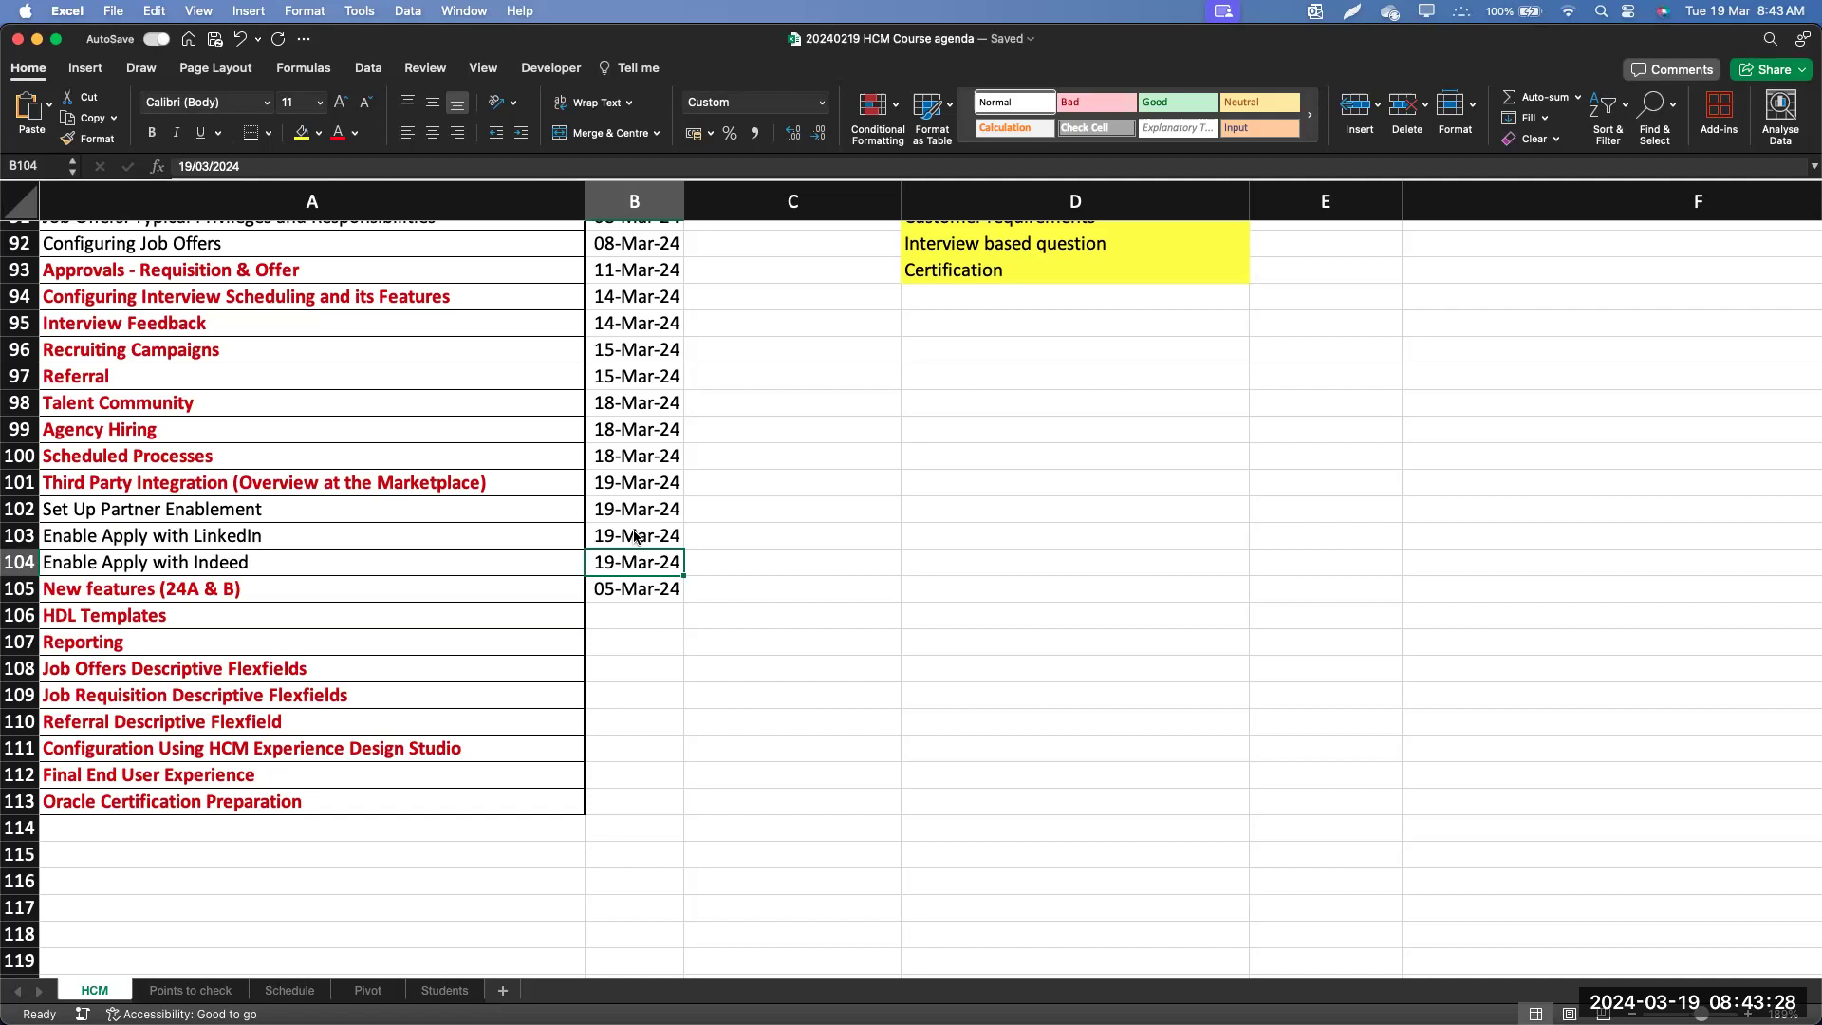